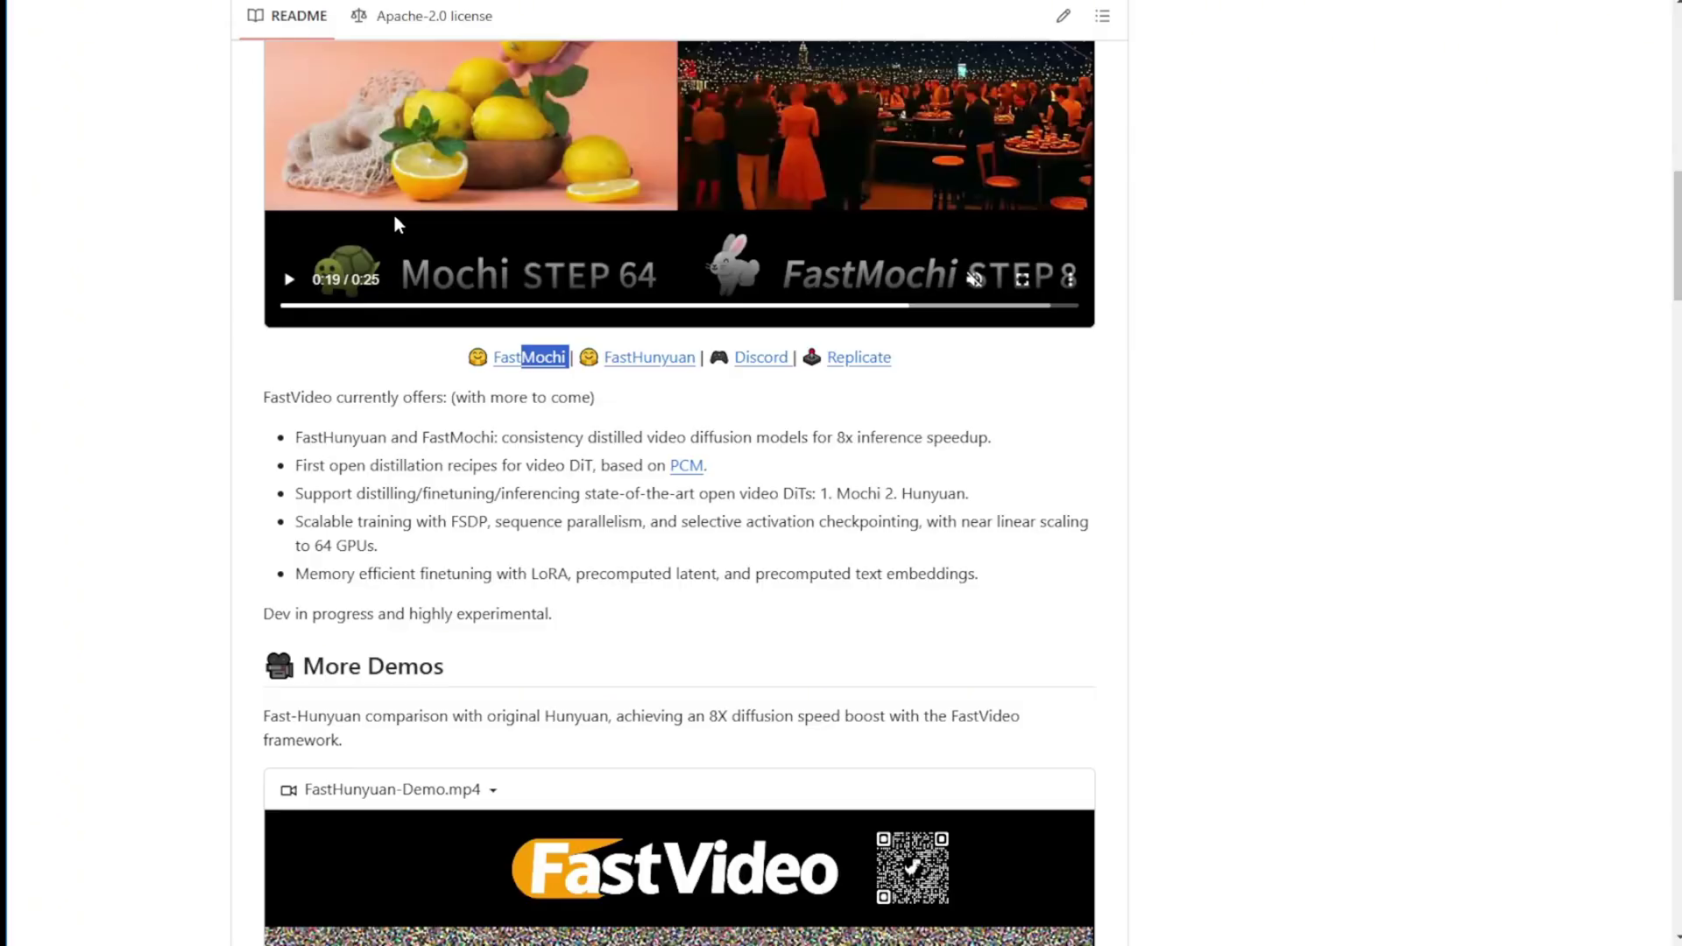
- Scroll back to the top of the FastVideo GitHub repository and read through its README
scroll(394, 225, "up", 1)
scroll(507, 586, "down", 3)
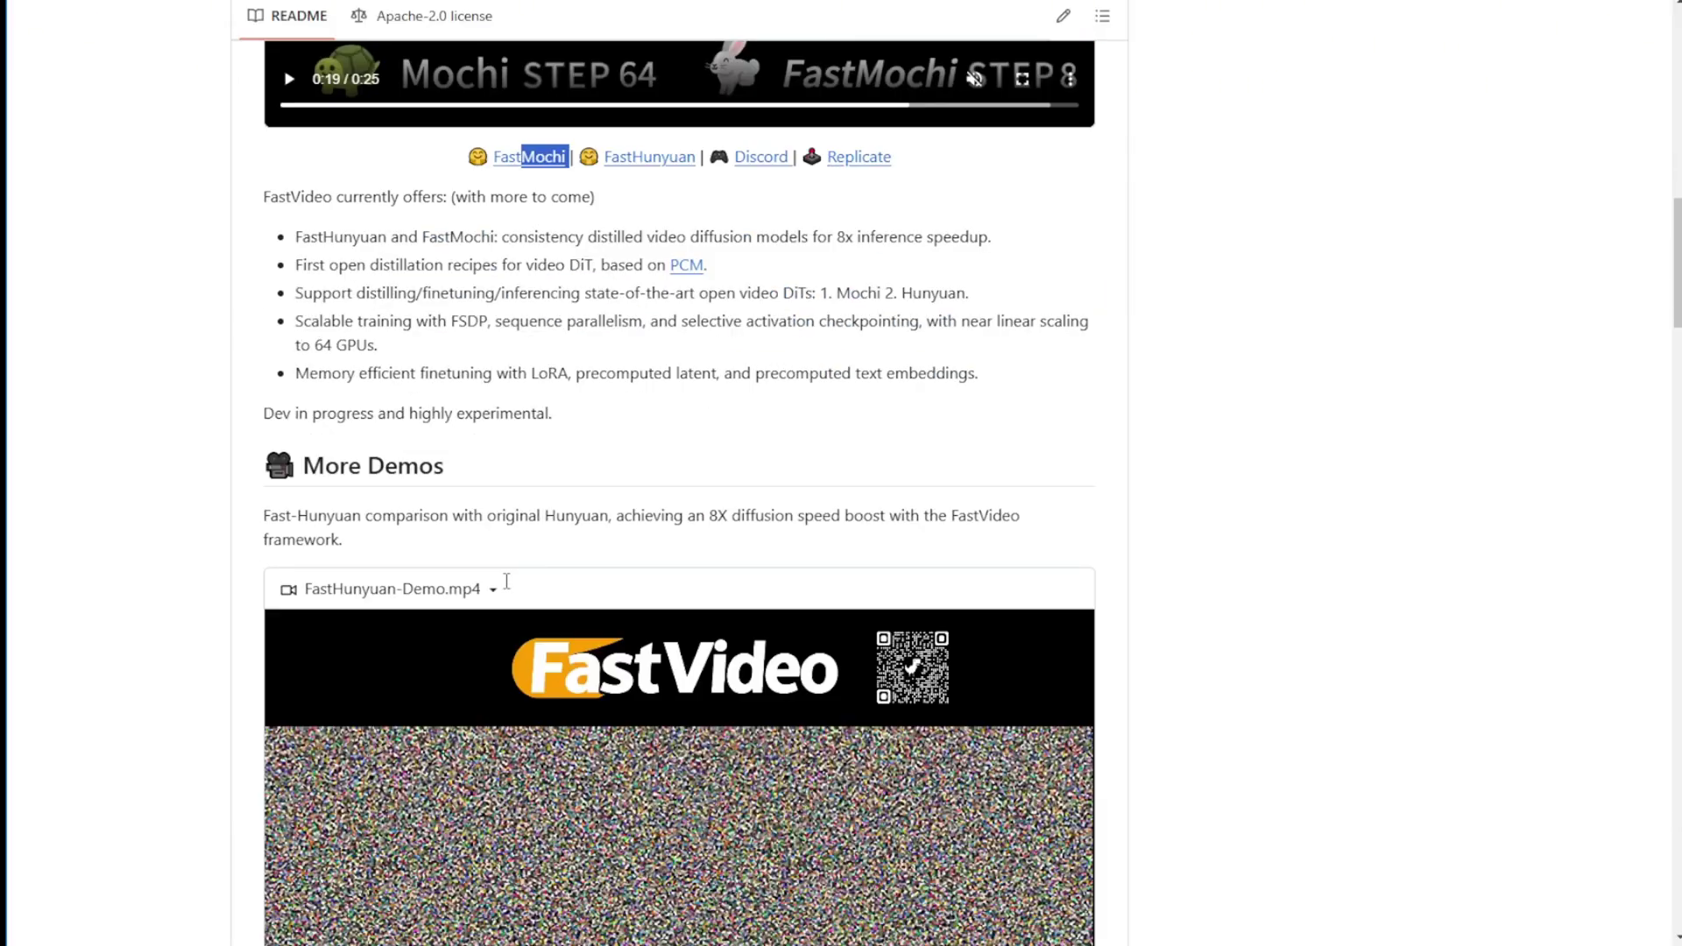
scroll(506, 583, "down", 2)
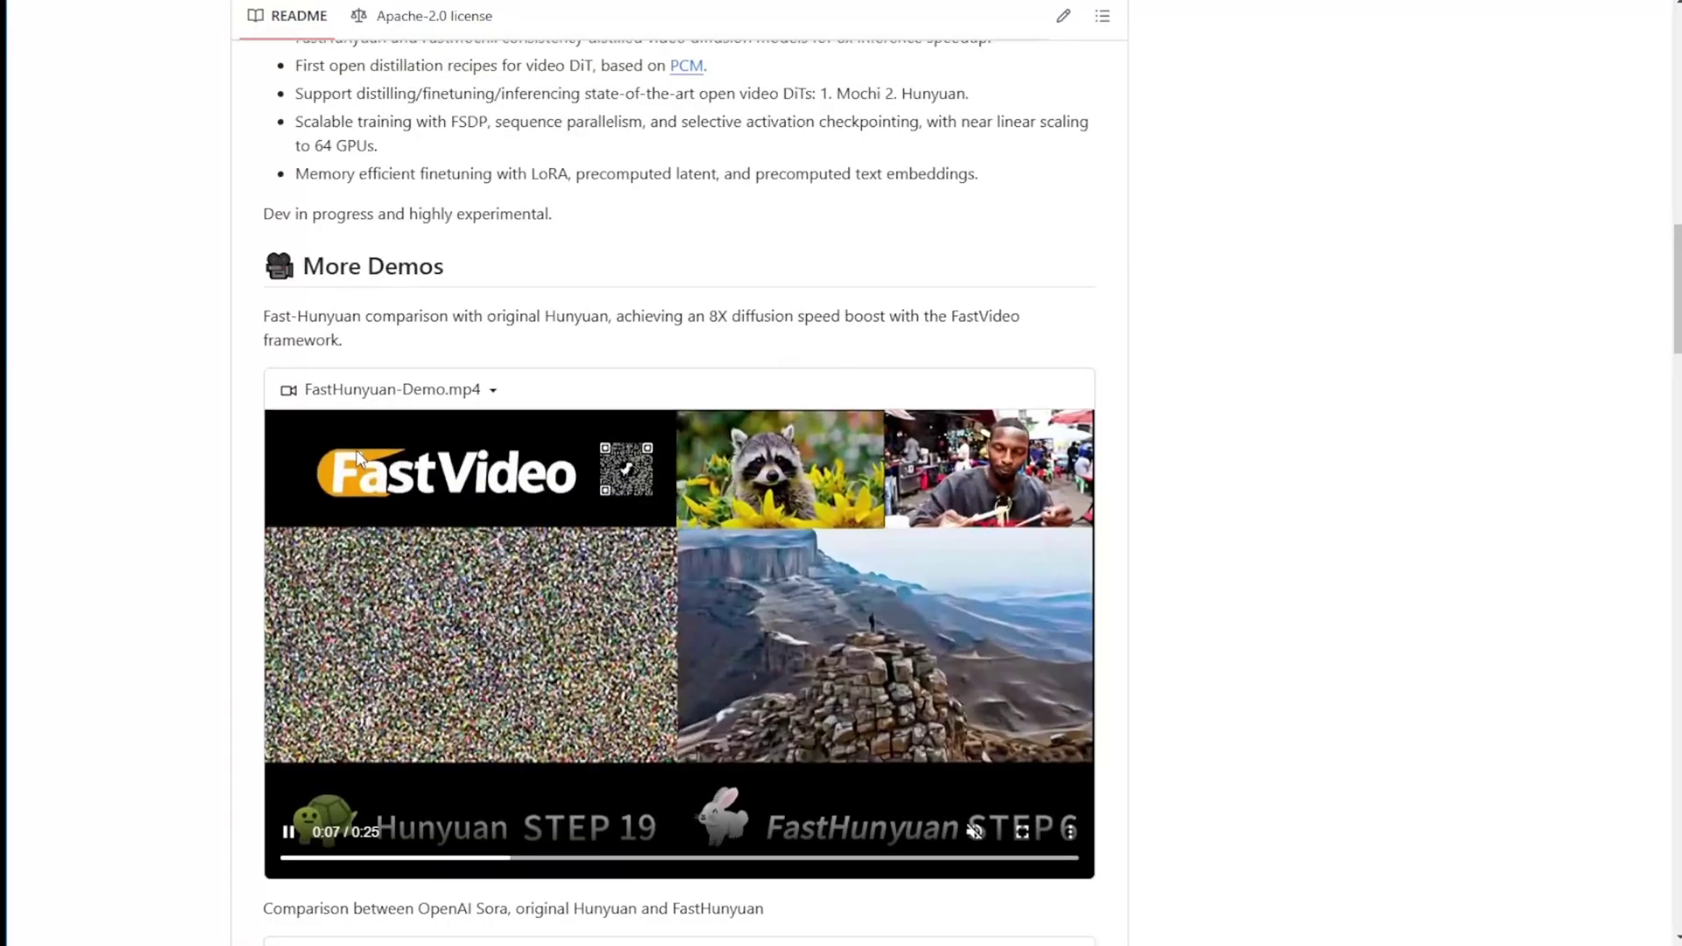
scroll(355, 450, "up", 4)
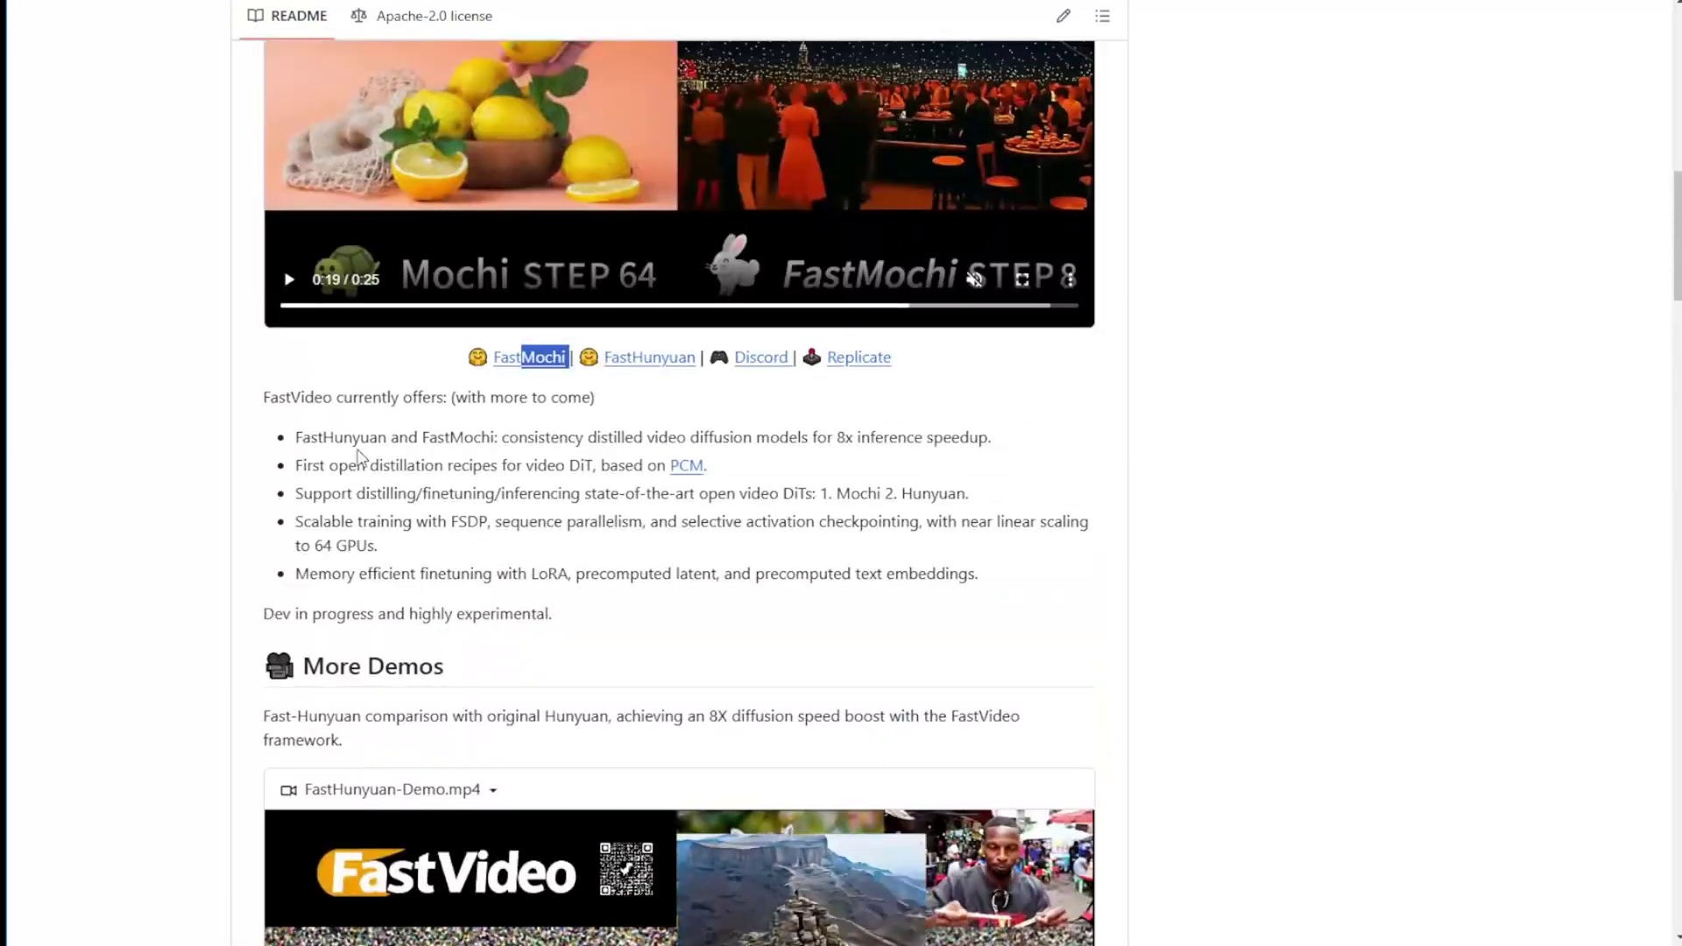
scroll(188, 676, "up", 15)
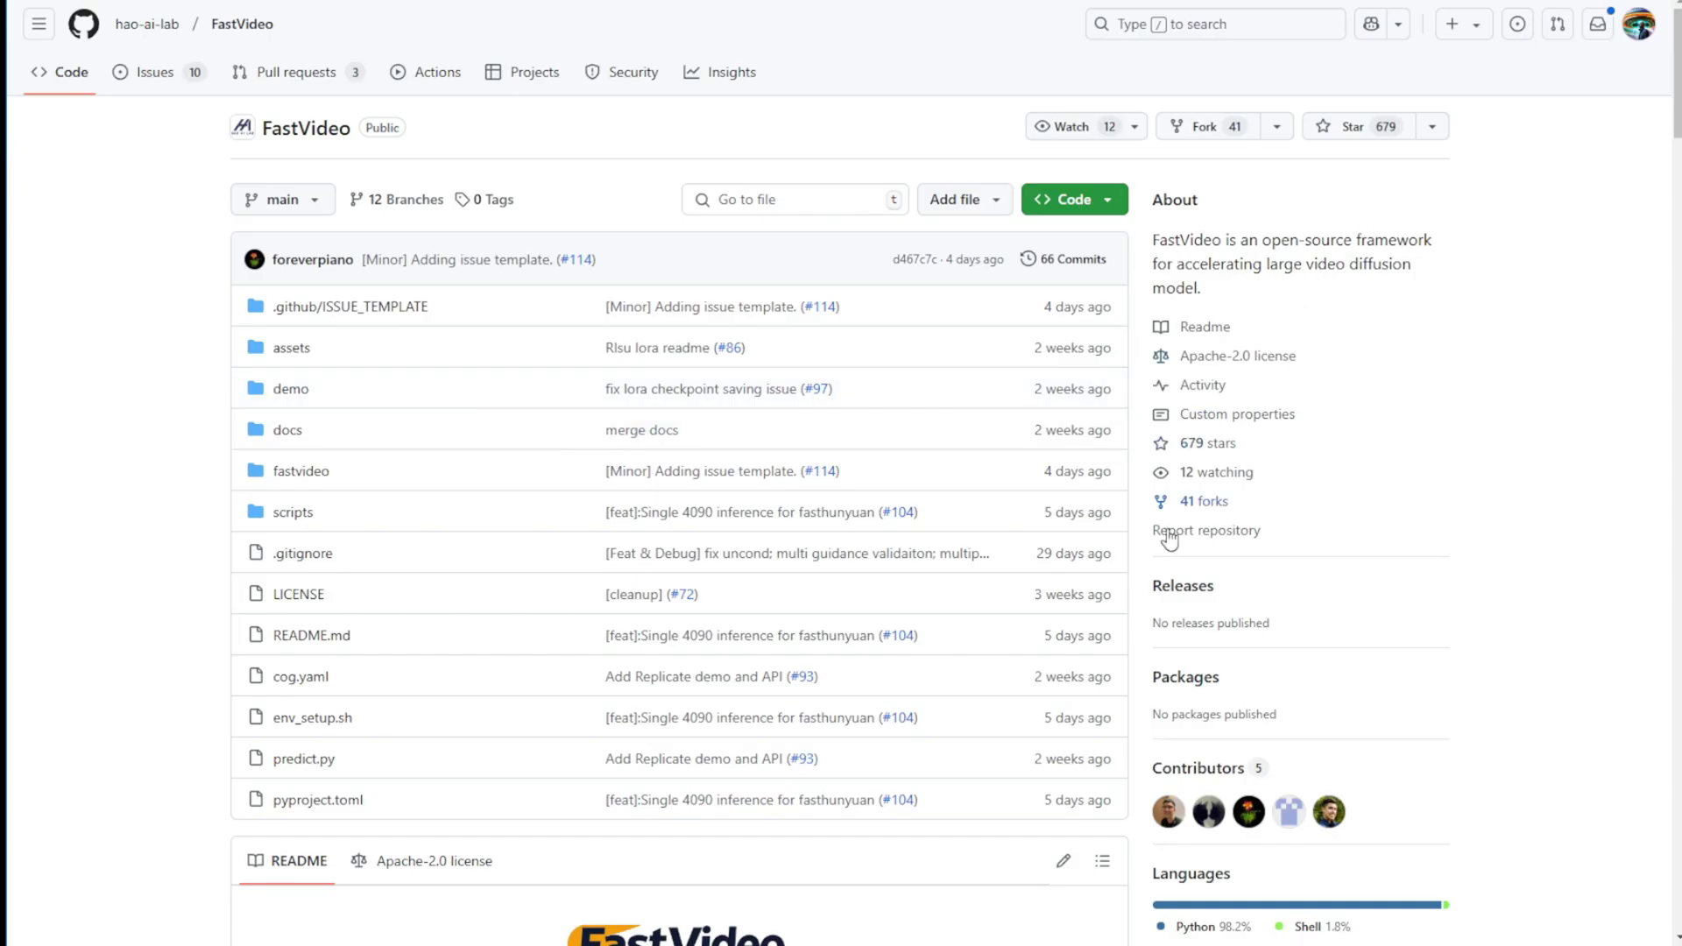
scroll(1168, 672, "down", 12)
scroll(1079, 666, "down", 3)
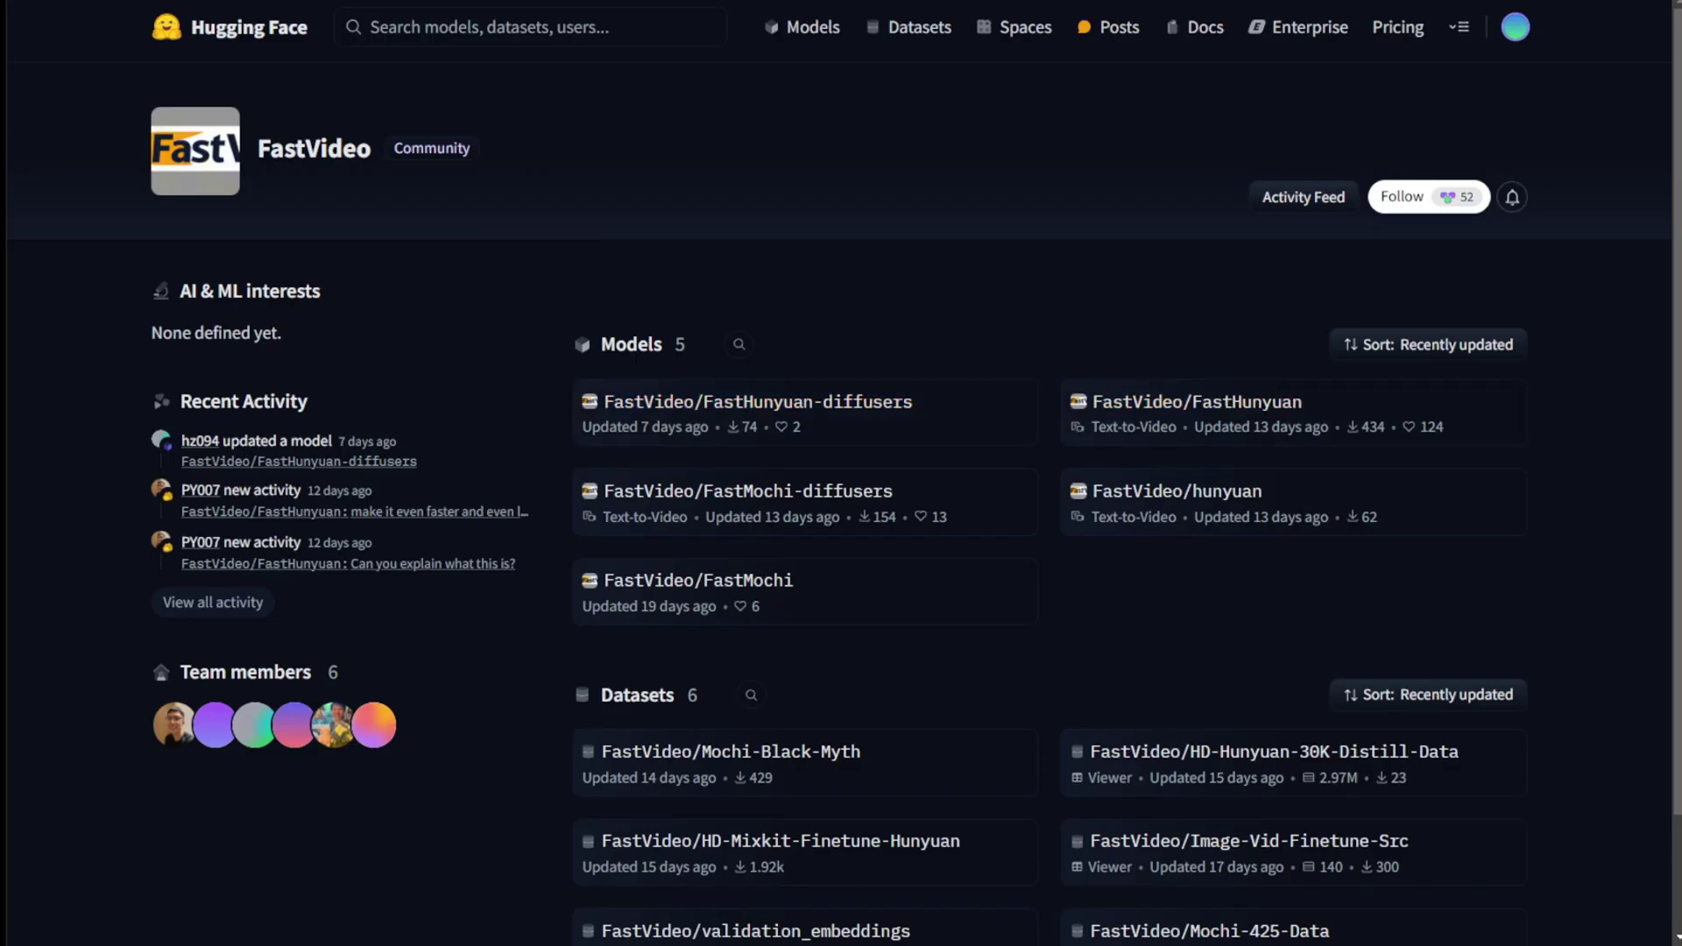
- Browse FastHunyuan's hunyuan-video-t2v-720p/transformers folder to check the 25.6 GB checkpoint, then return to the top-level file list
scroll(788, 526, "down", 1)
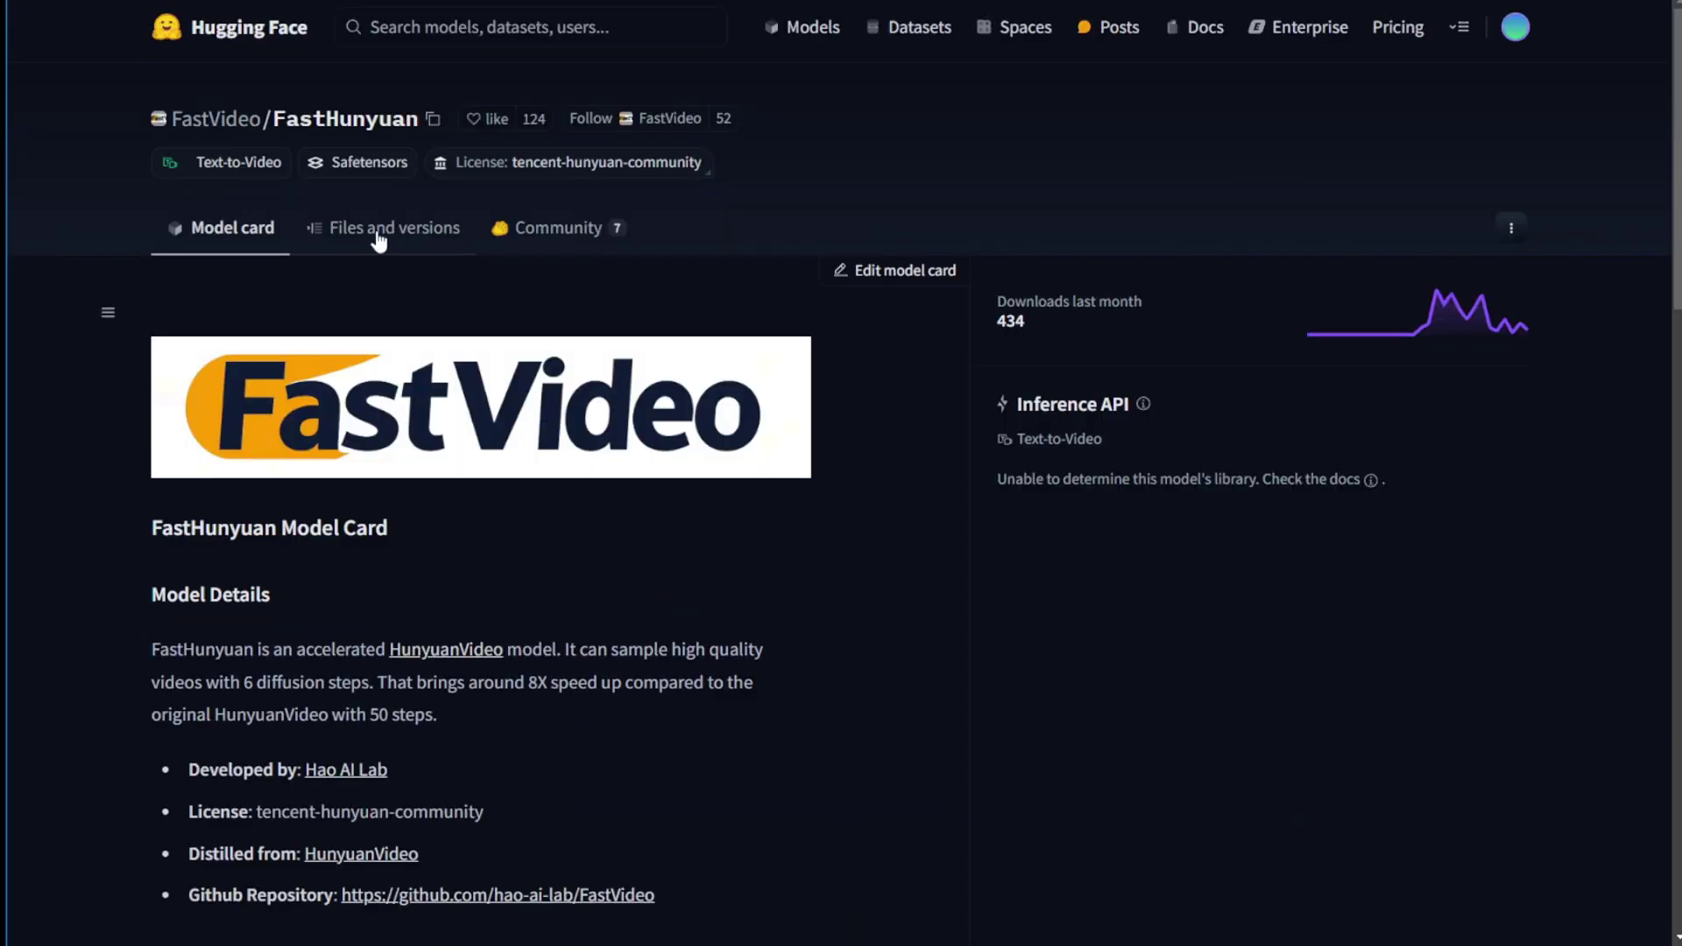
left_click(383, 235)
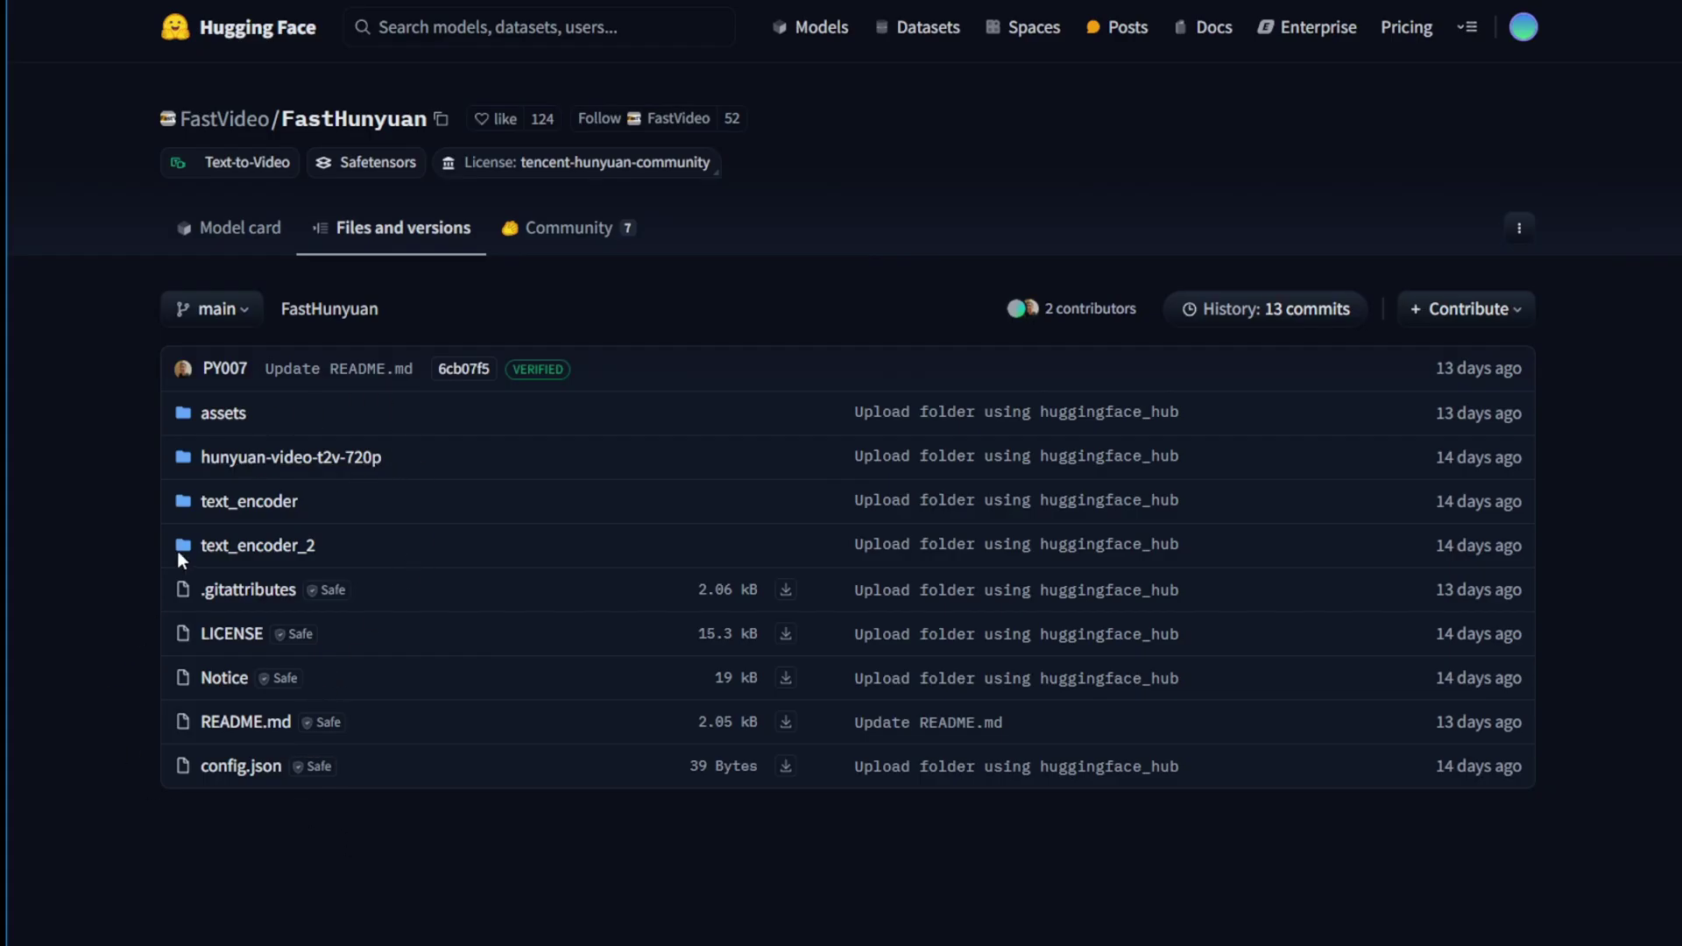
left_click(349, 465)
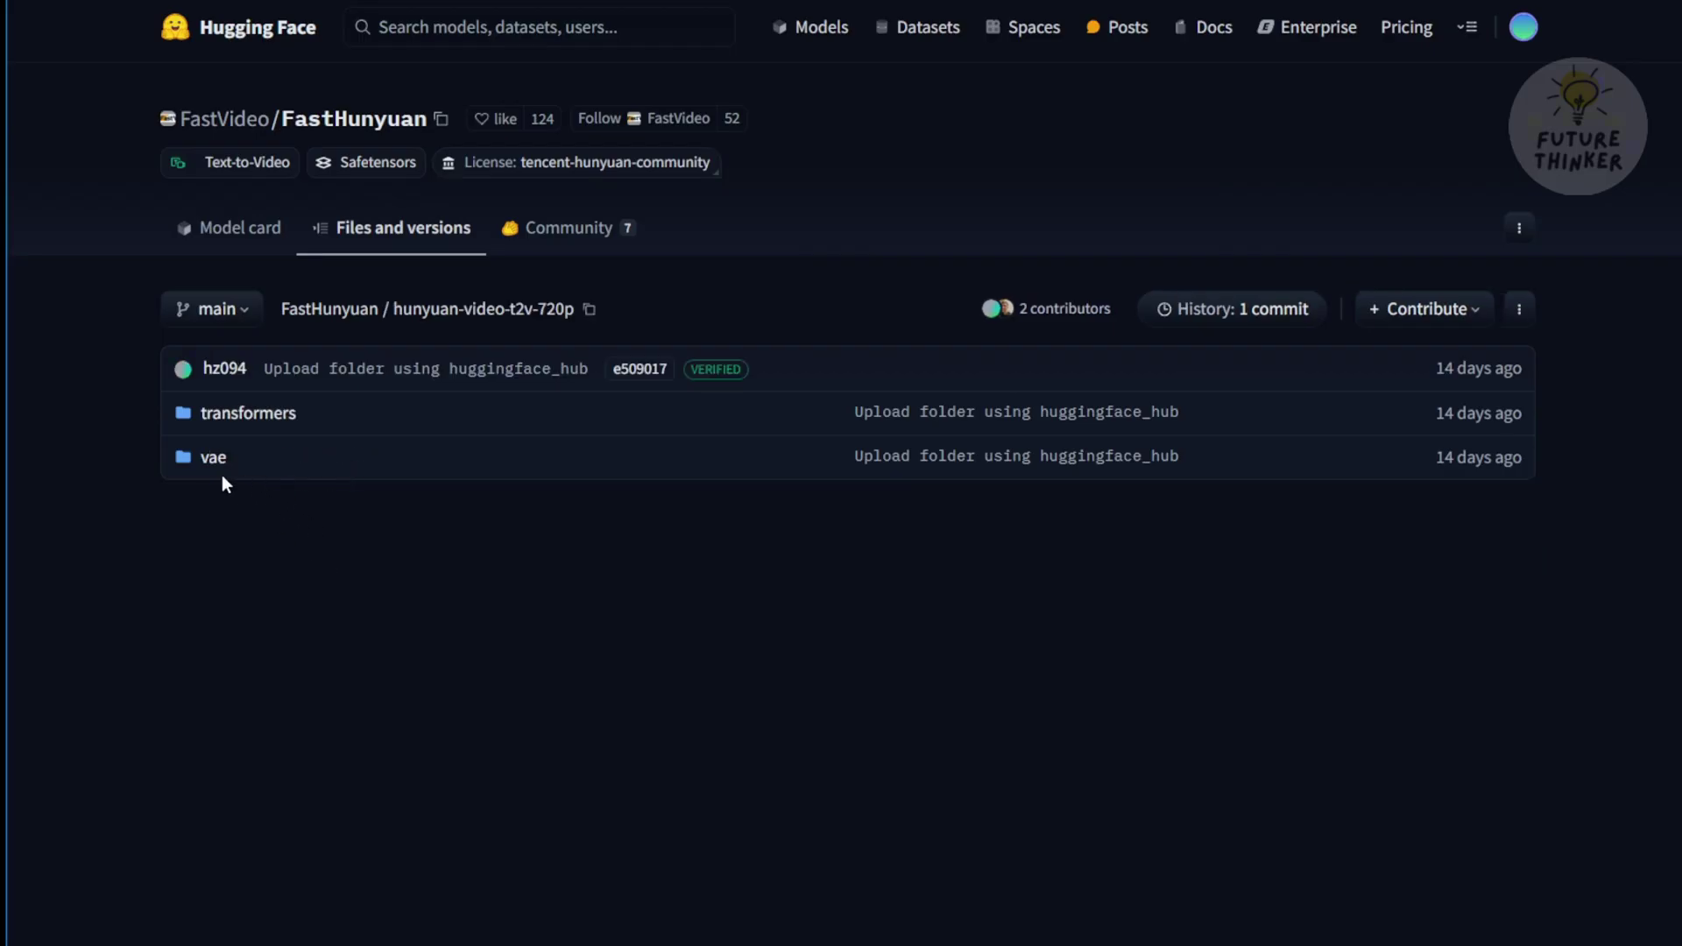
left_click(275, 420)
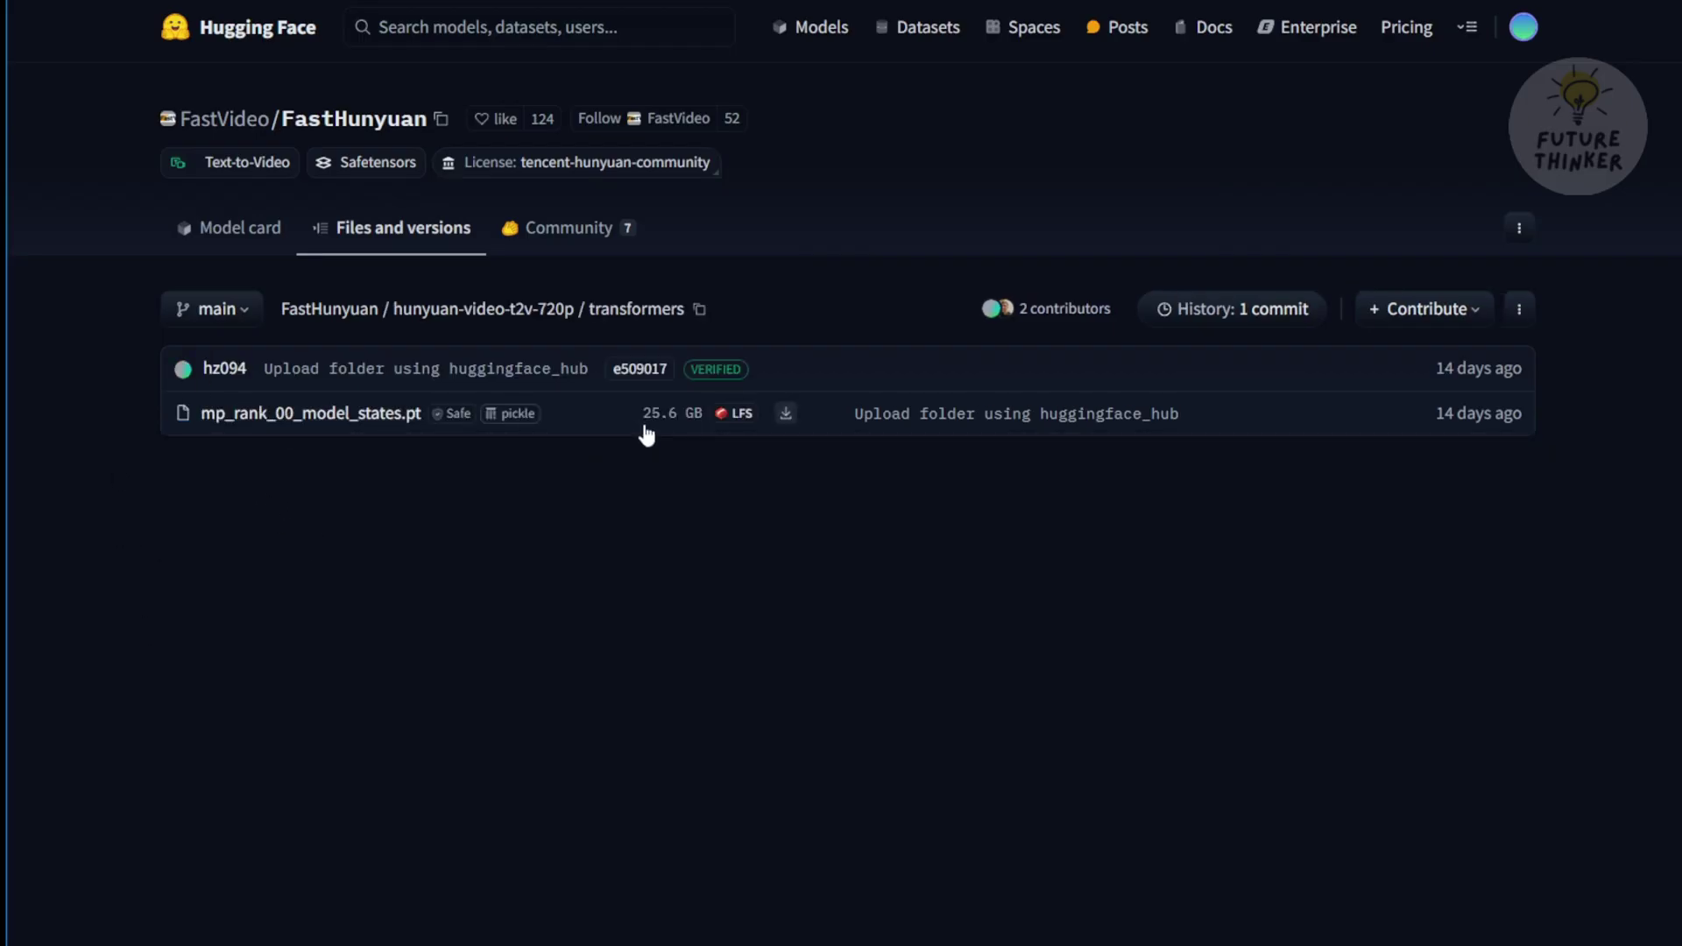
key("alt+Left")
left_click(349, 310)
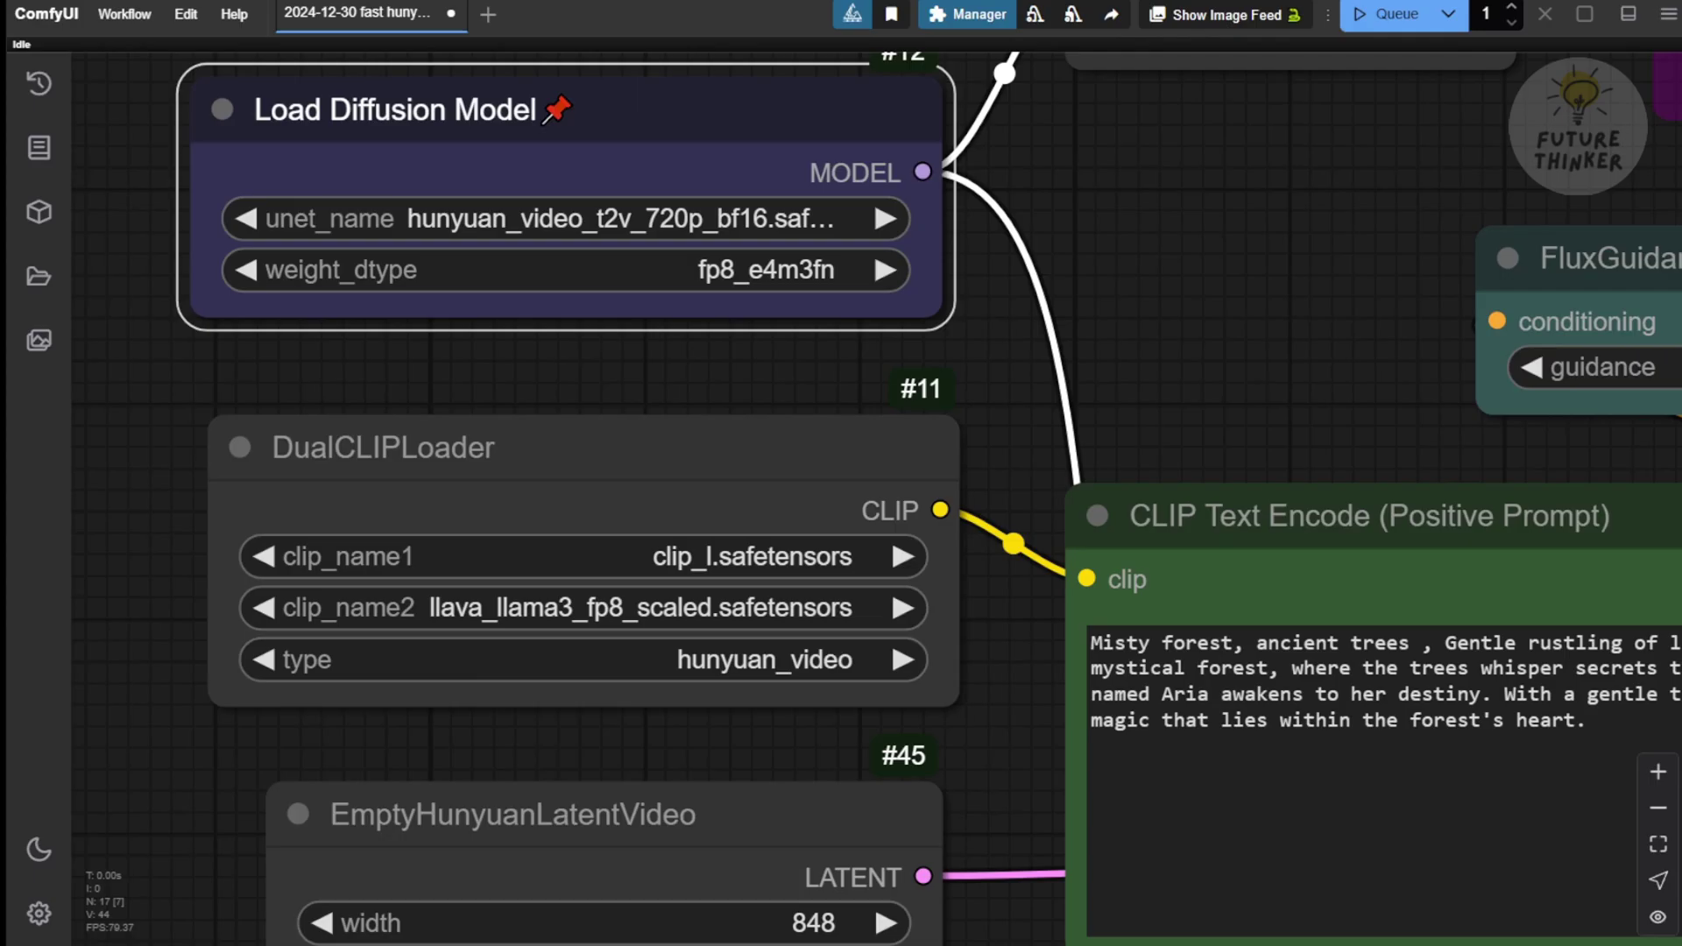
- Keep the DualCLIPLoader type set to hunyuan_video
scroll(558, 847, "up", 6)
left_click(701, 483)
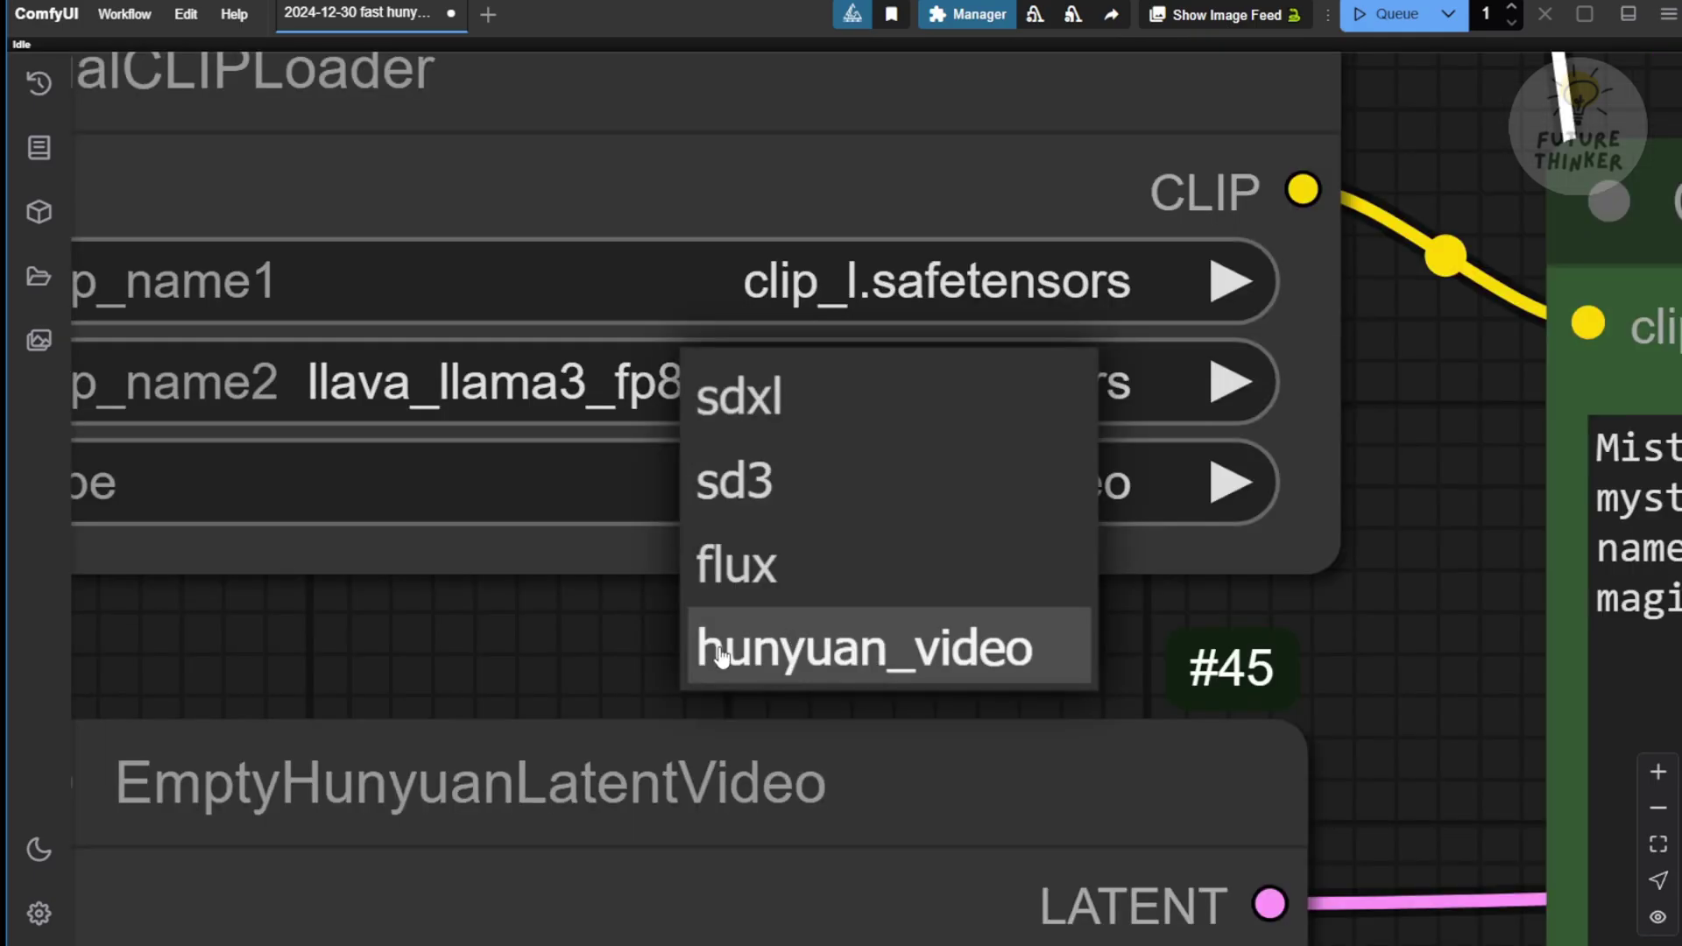
left_click(778, 649)
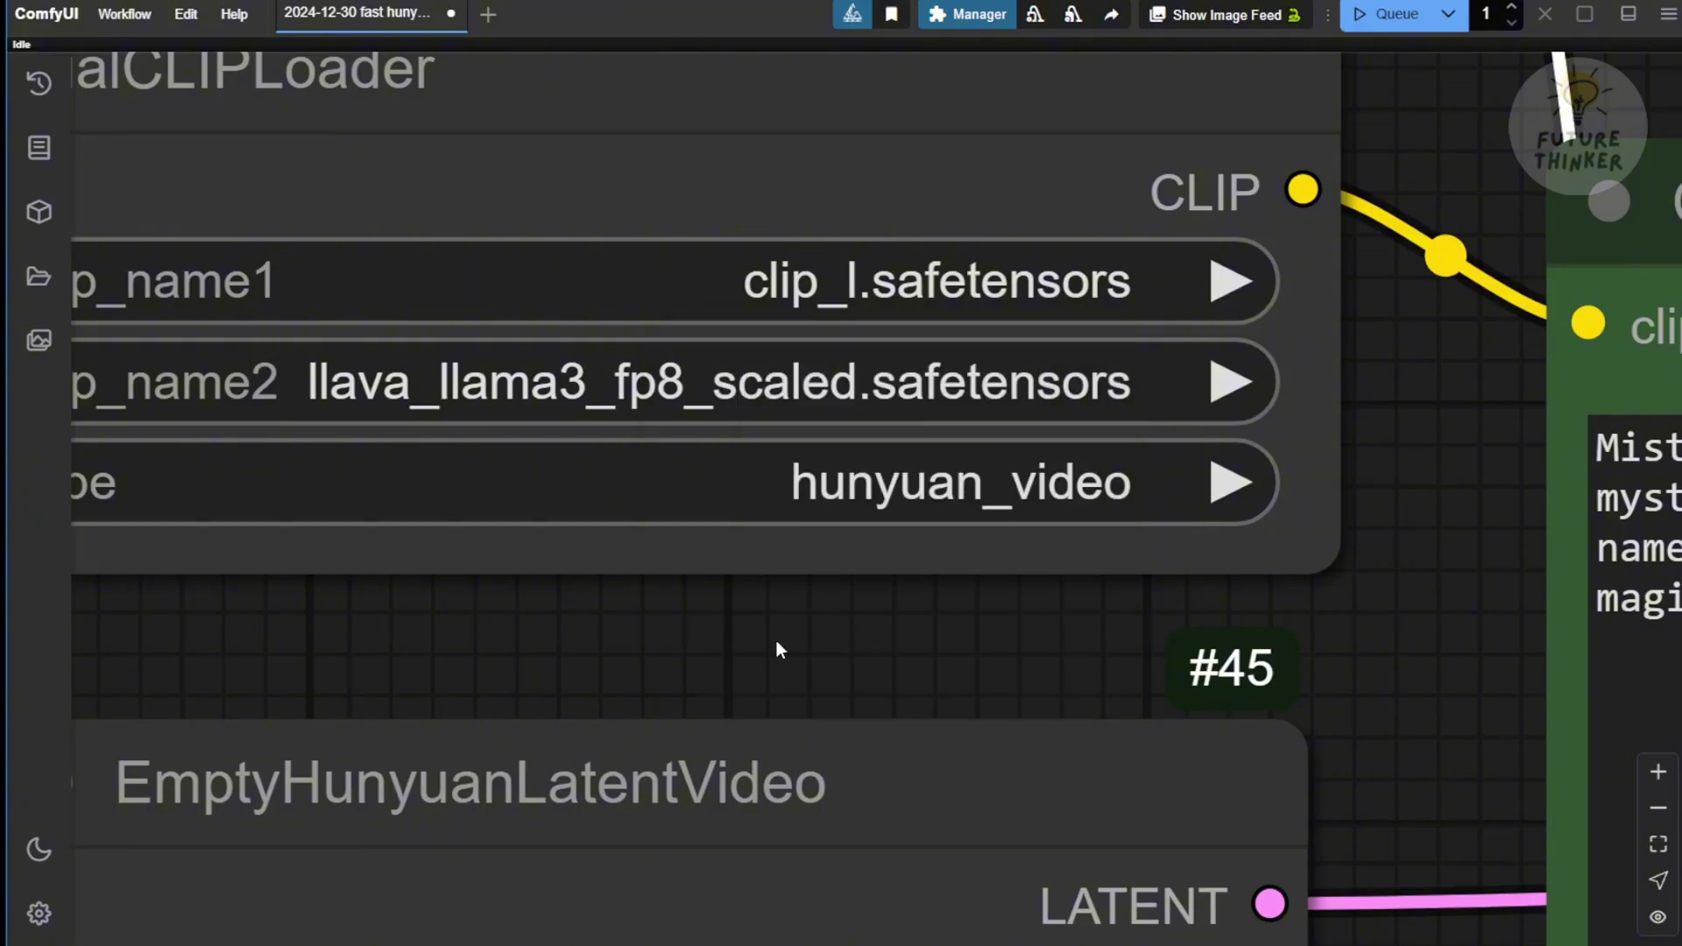
- Set Load Diffusion Model's unet_name to the hunyuan_video_FastVideo model
scroll(771, 647, "down", 3)
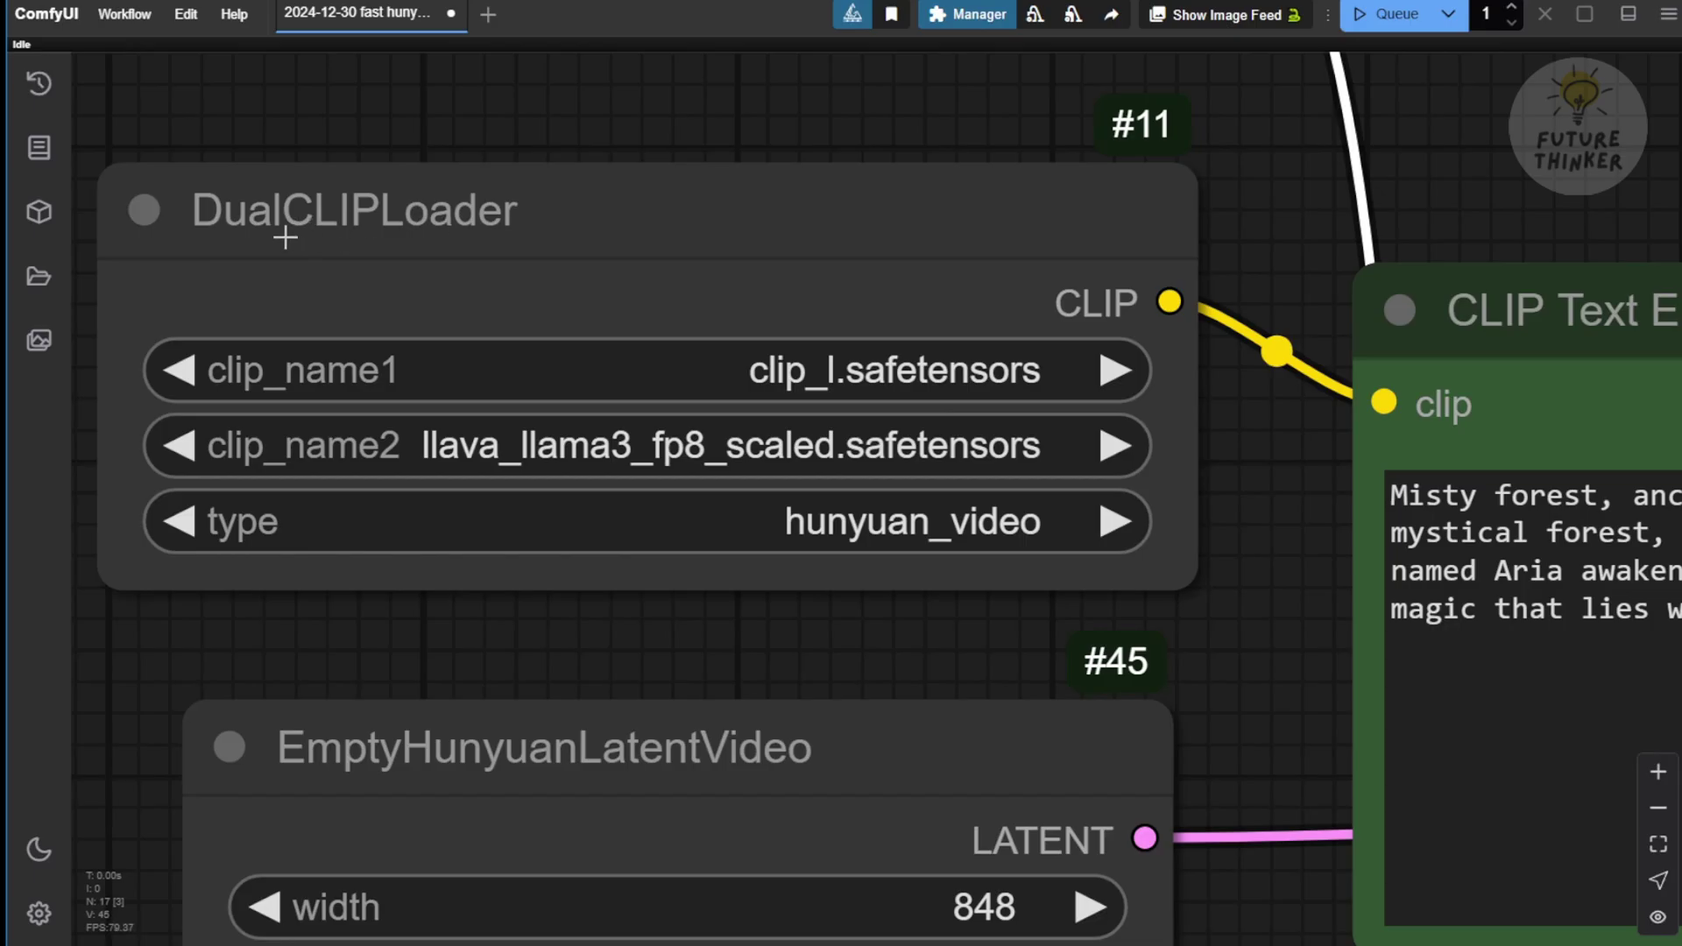
scroll(614, 202, "down", 5)
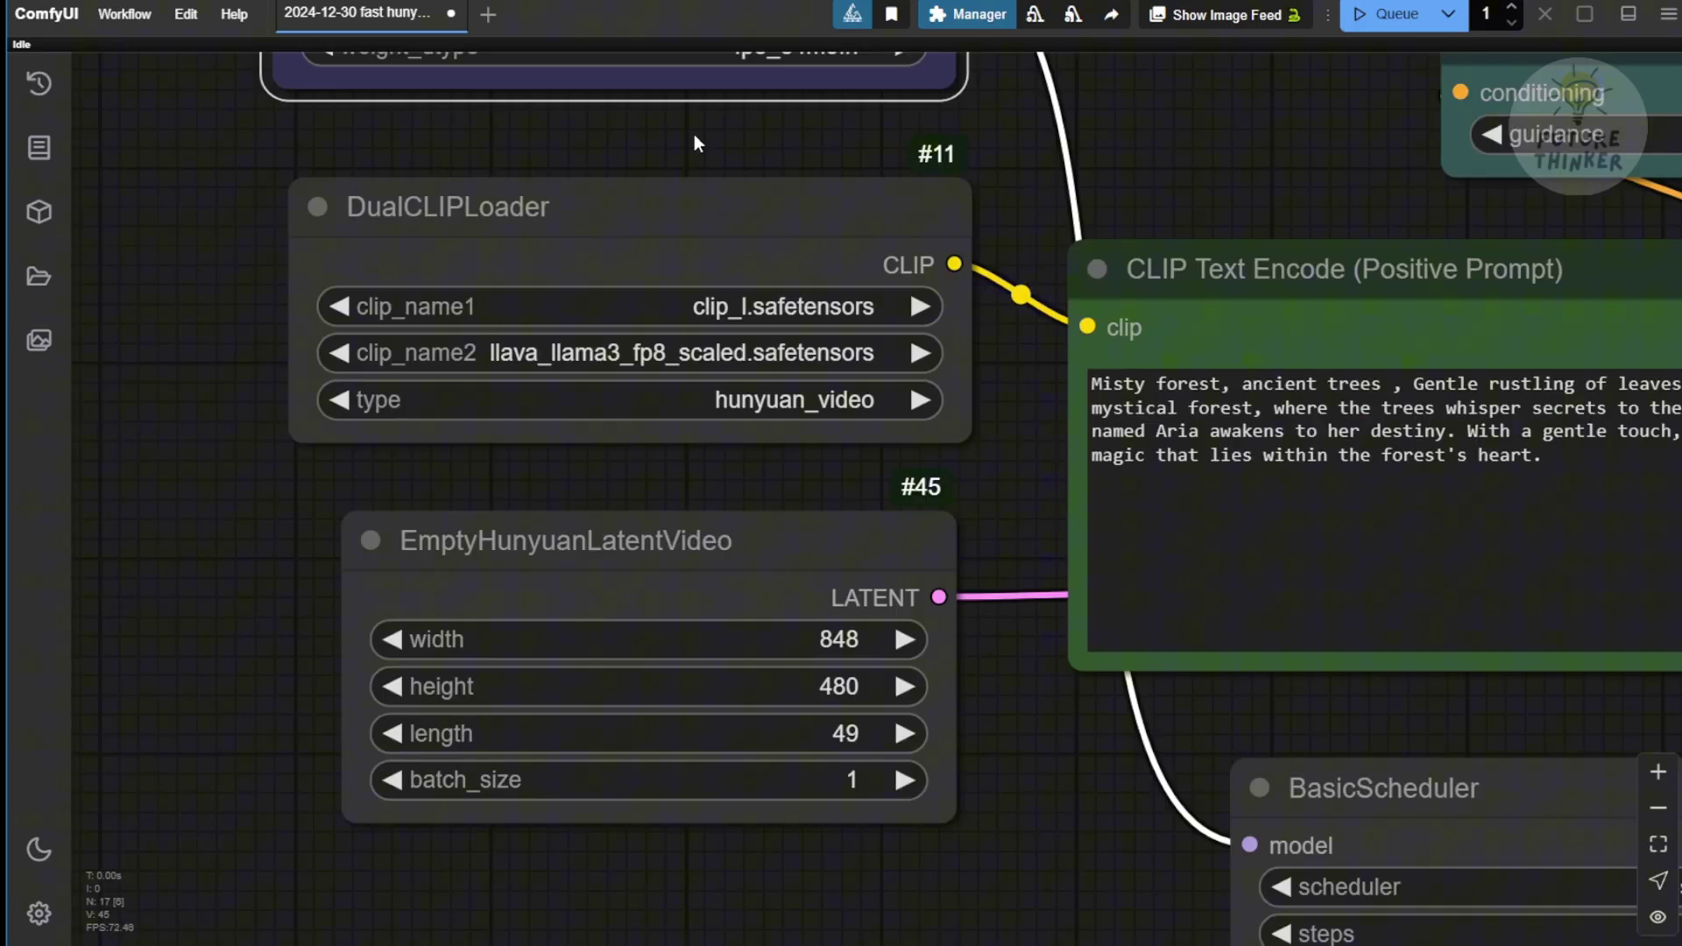
left_click_drag(693, 135, 695, 527)
scroll(434, 297, "up", 7)
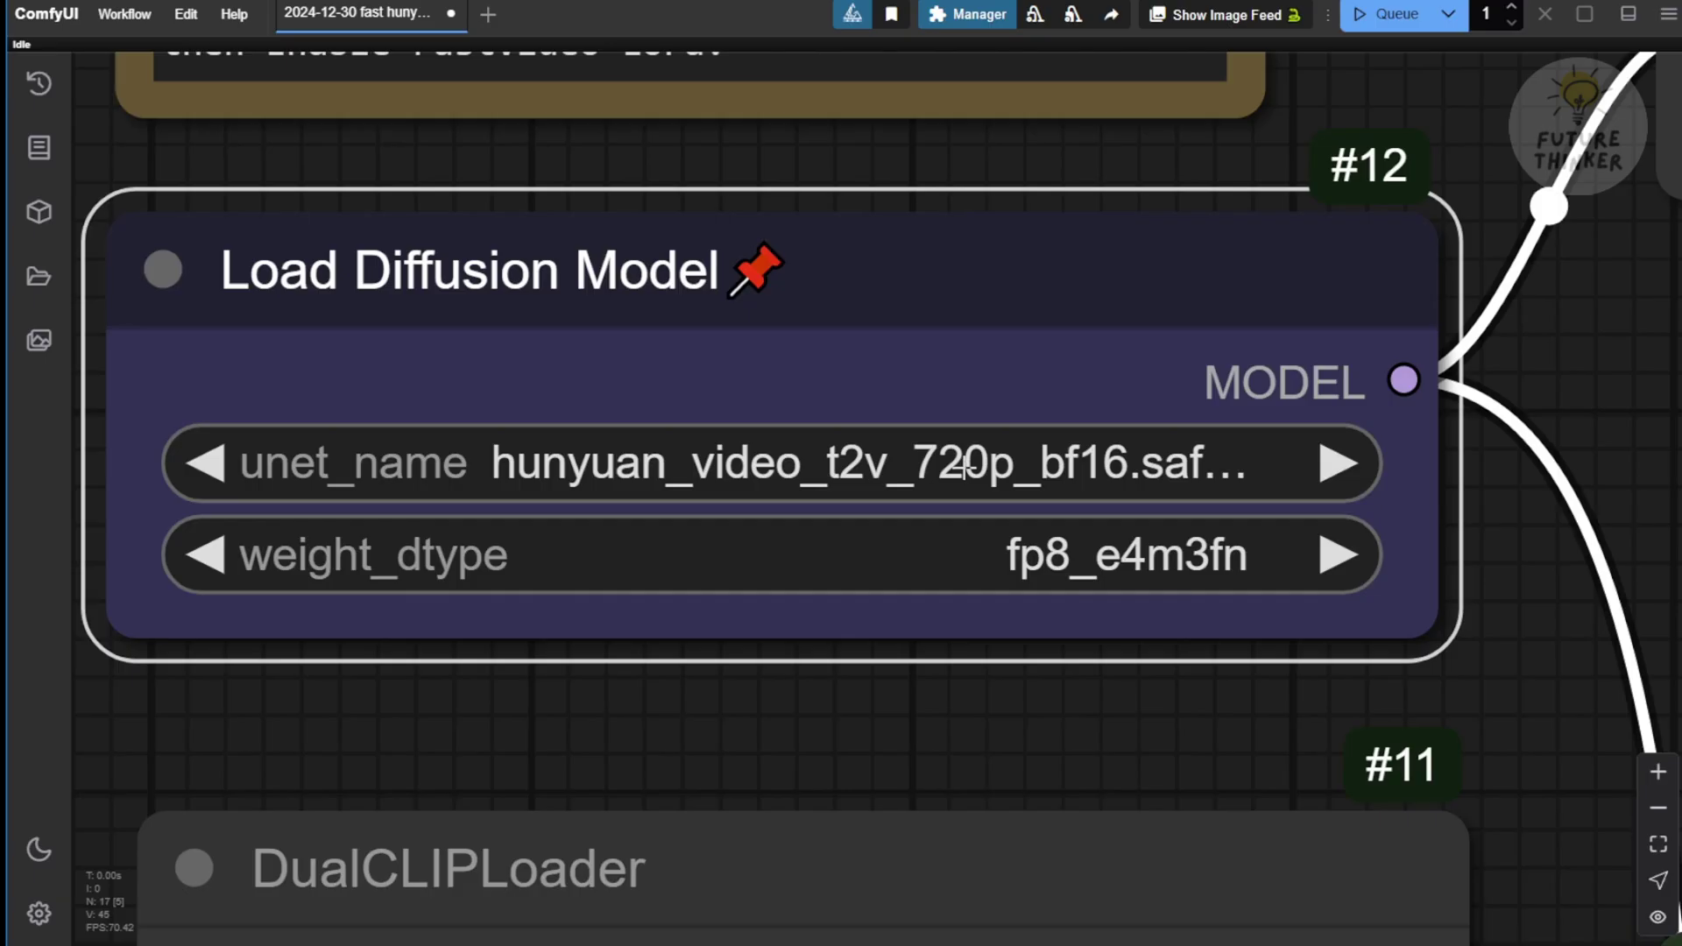
left_click(965, 469)
left_click(635, 730)
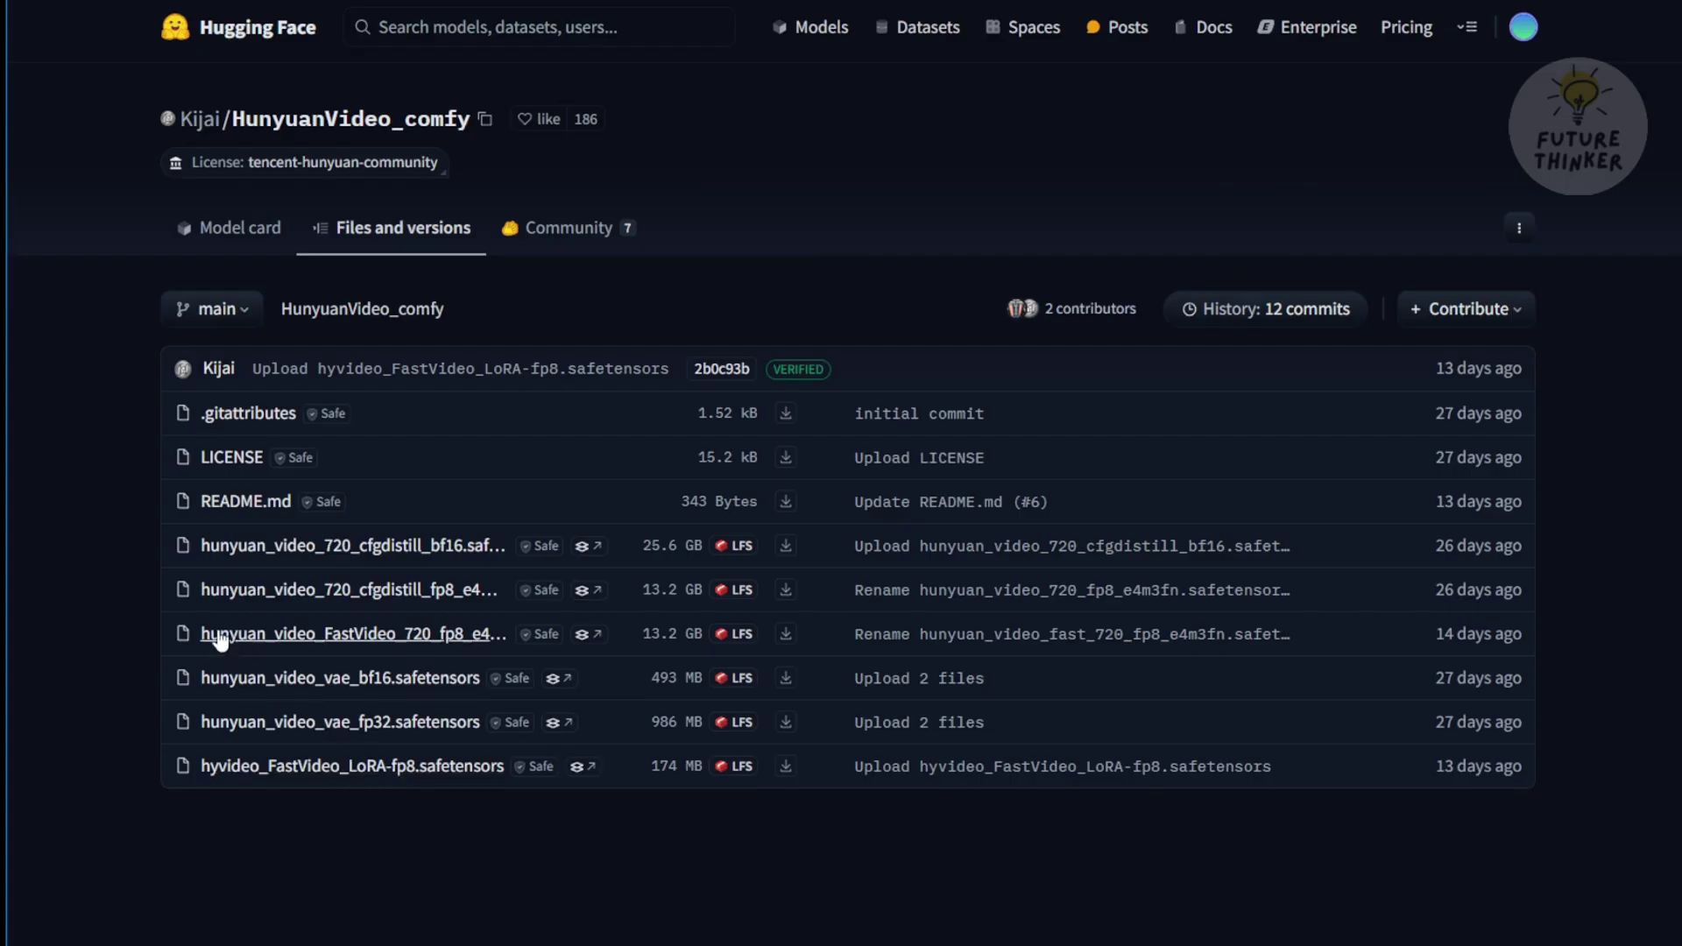
- Highlight the FastVideo fp8 model file name and the 174 MB LoRA size in Kijai/HunyuanVideo_comfy
left_click_drag(140, 634, 401, 640)
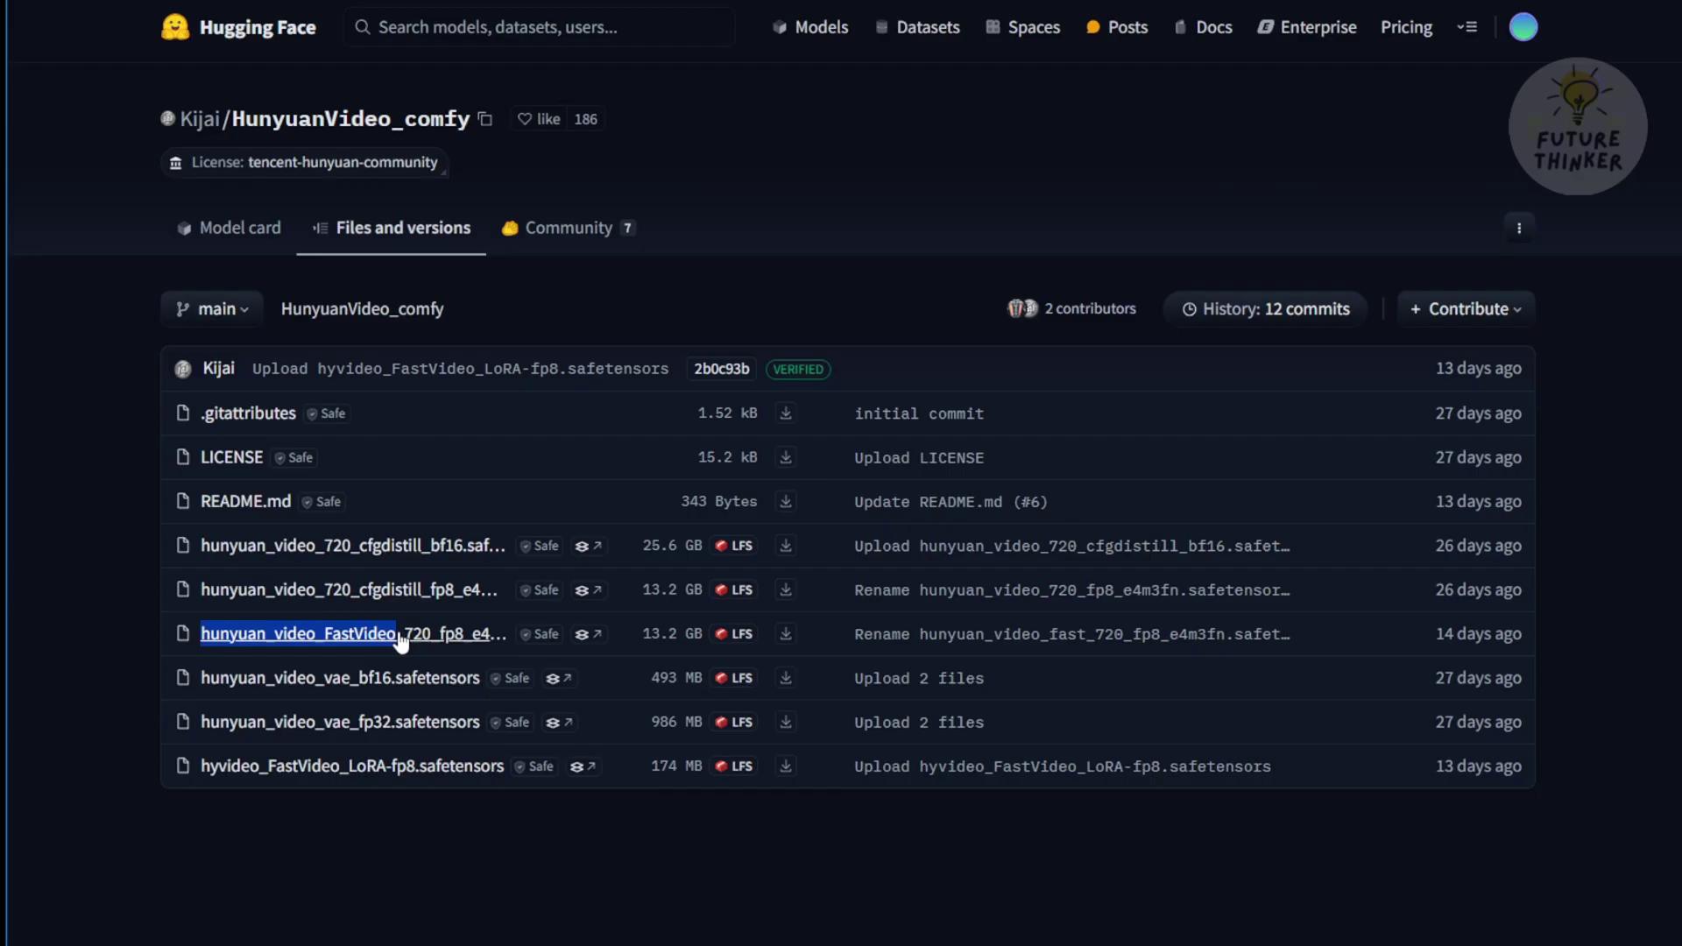
left_click_drag(652, 766, 703, 766)
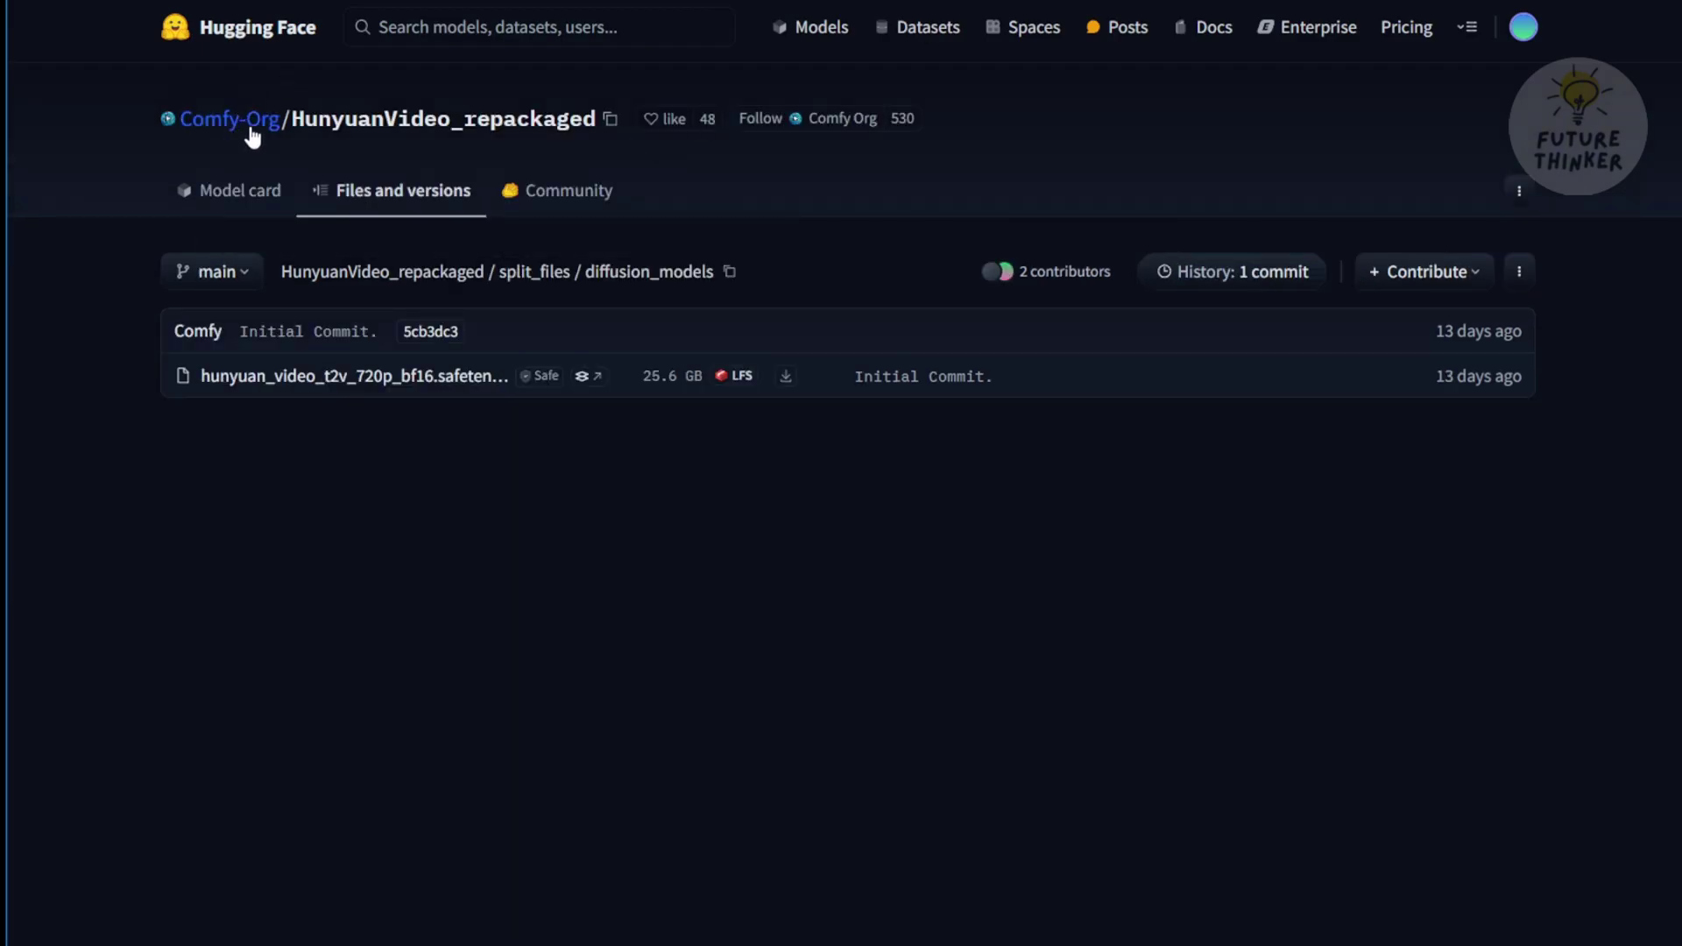
mouse_move(253, 134)
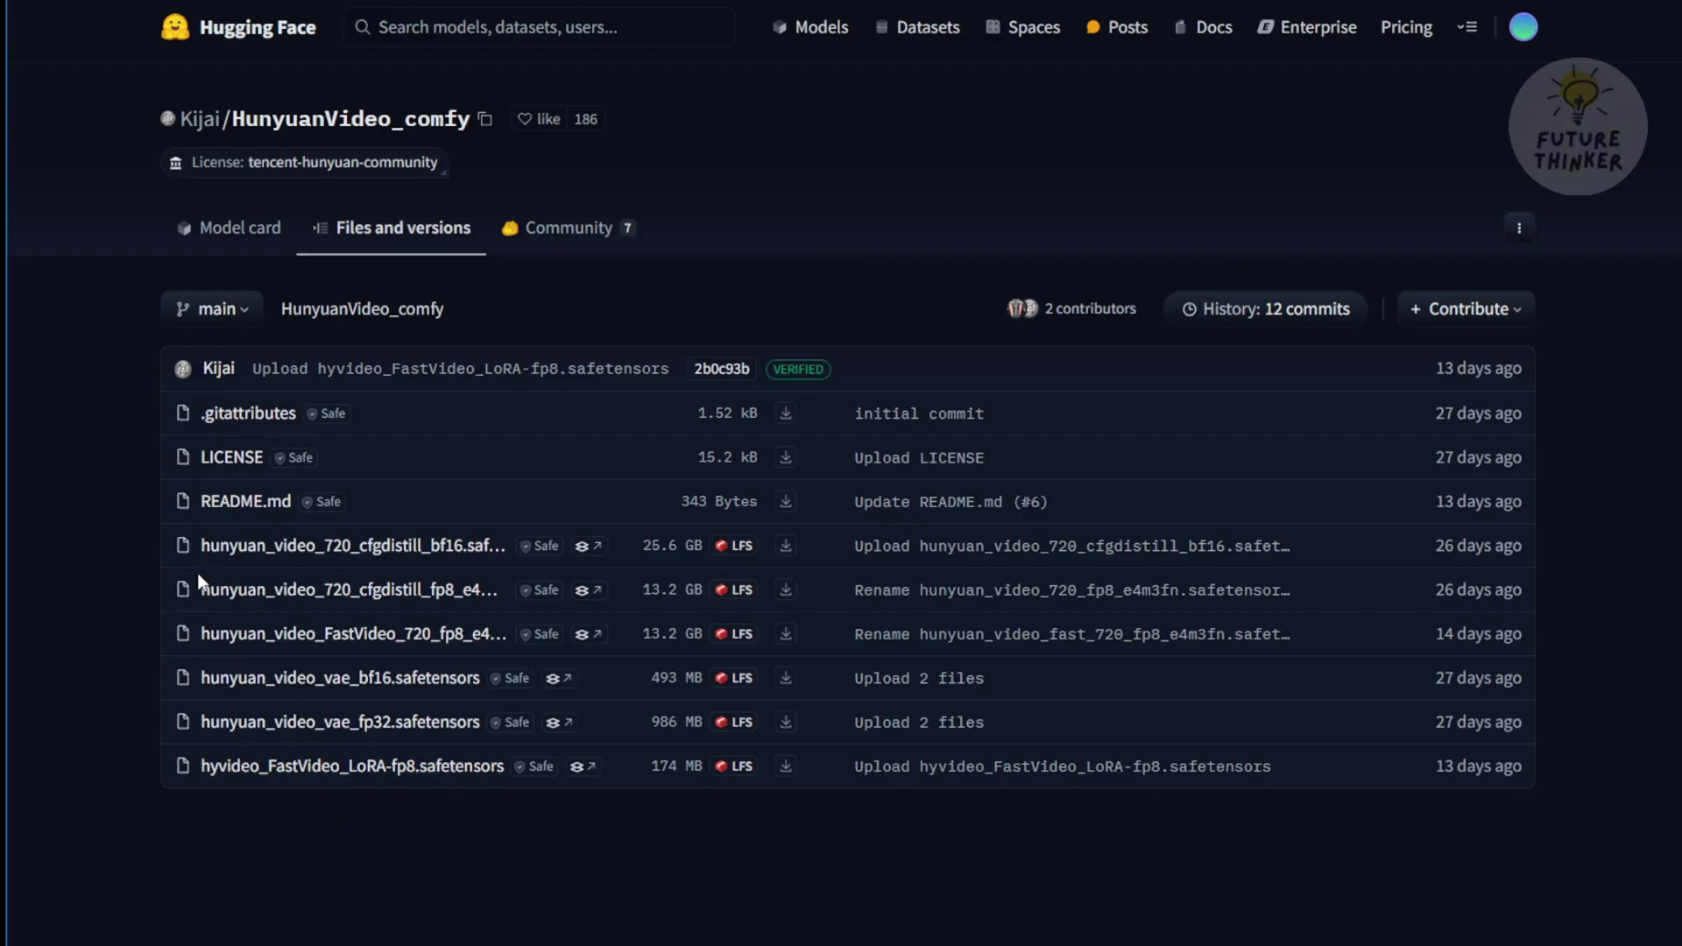
left_click_drag(170, 588, 359, 589)
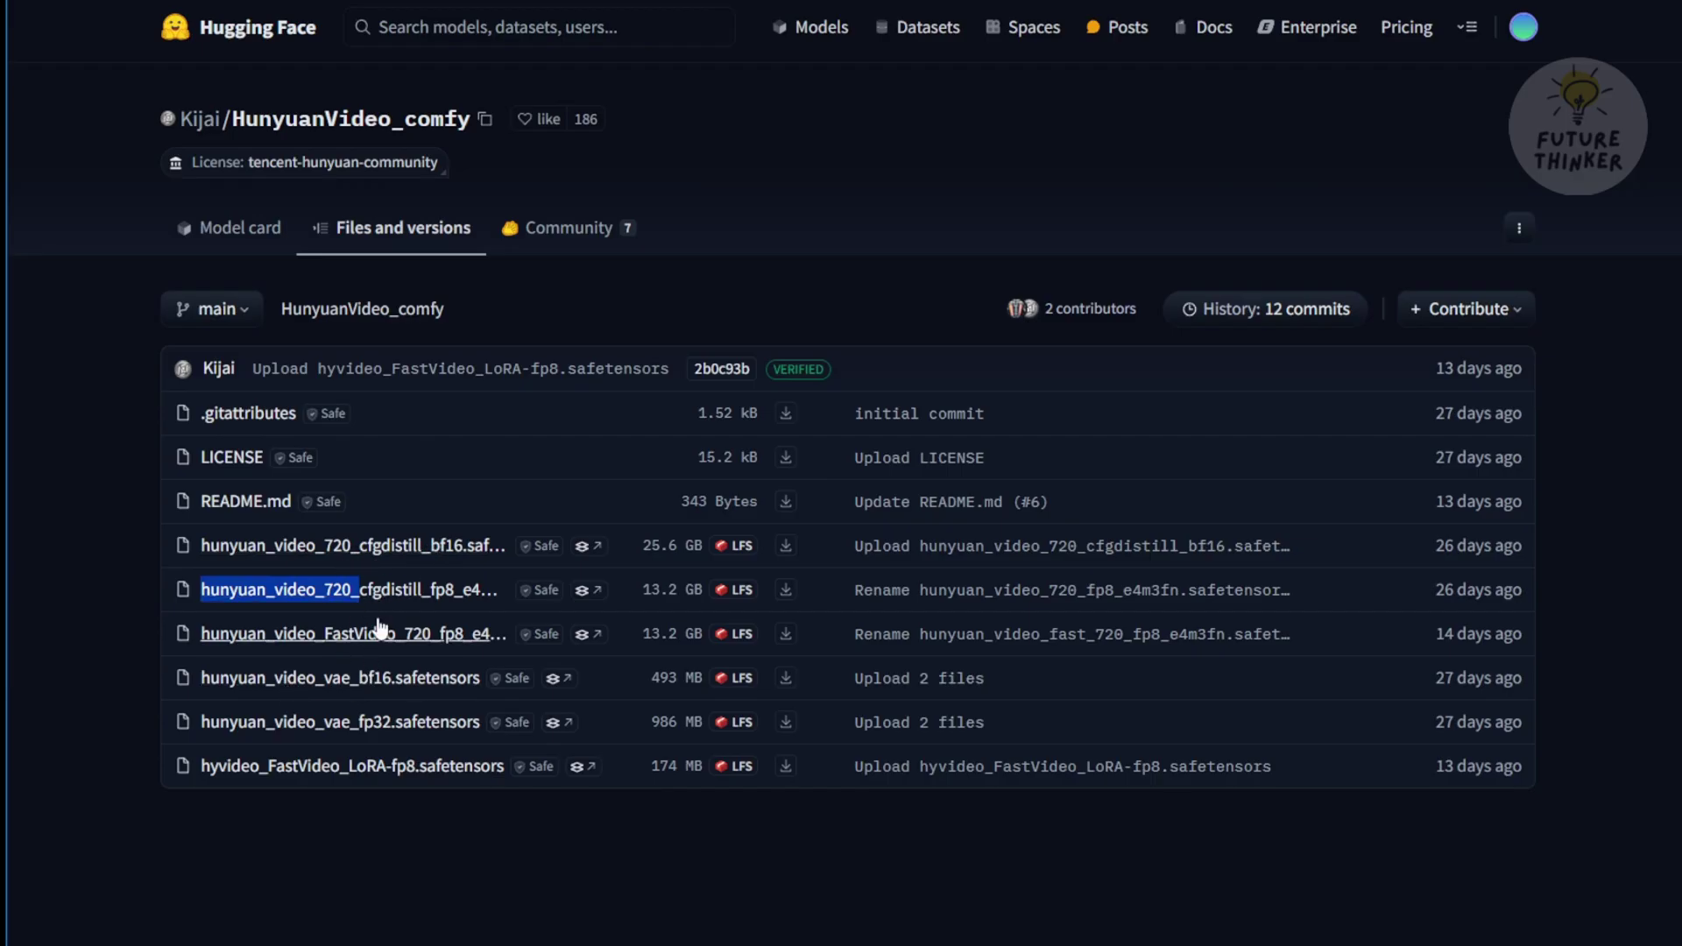
left_click_drag(152, 630, 439, 635)
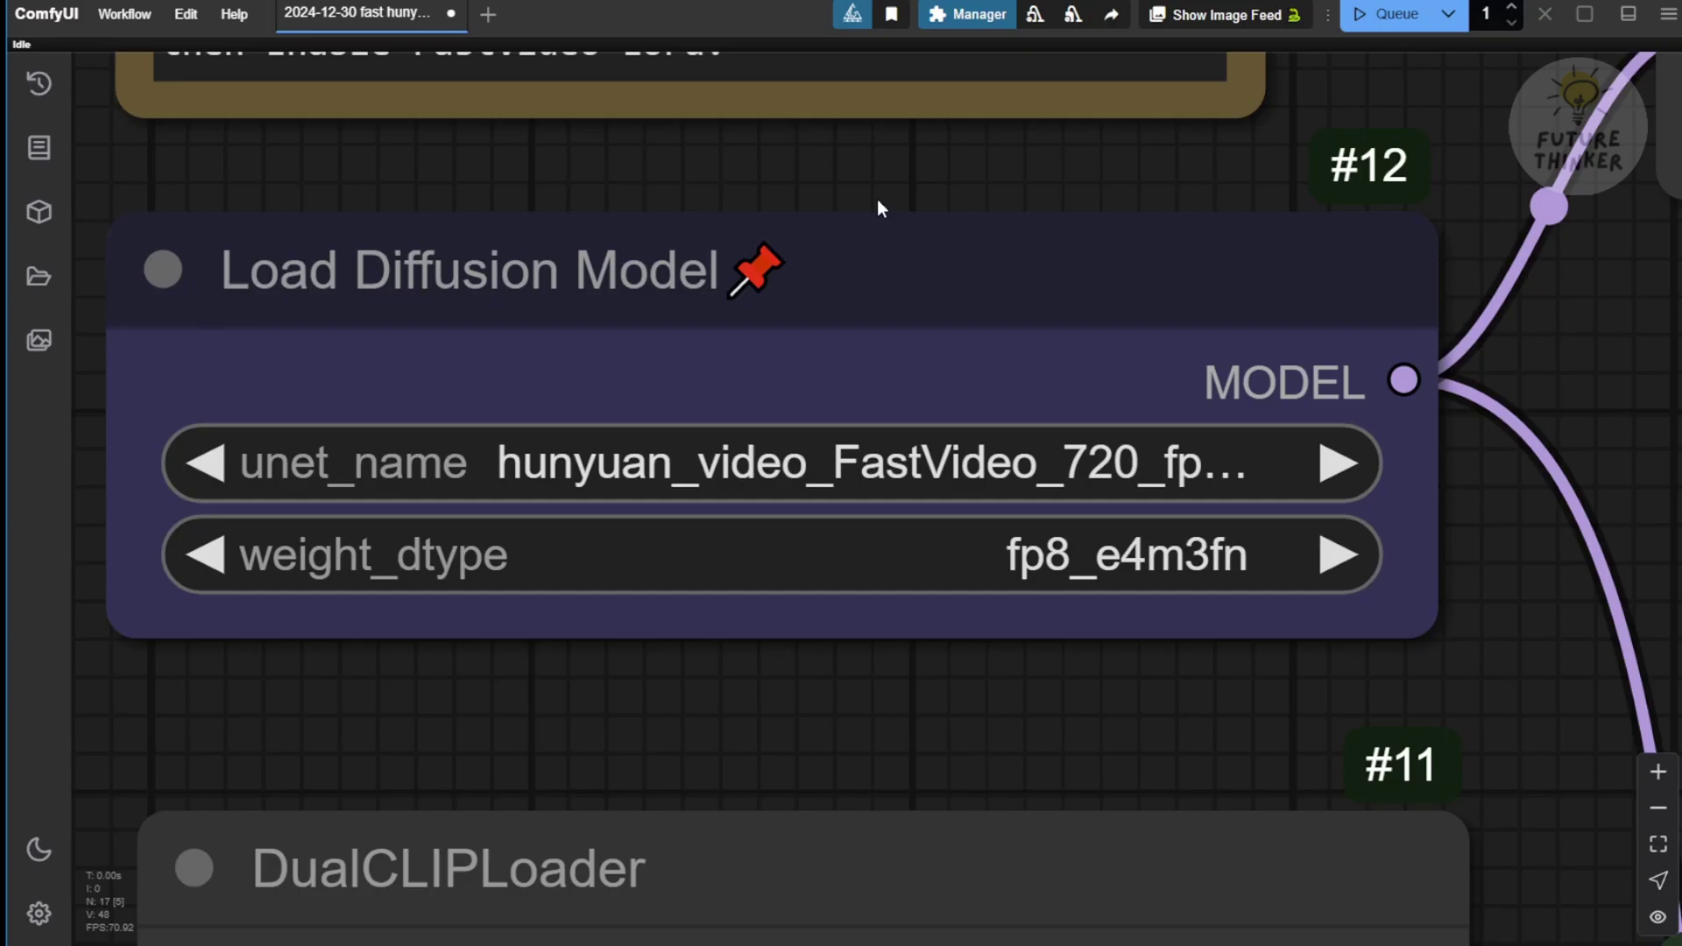
scroll(881, 200, "down", 8)
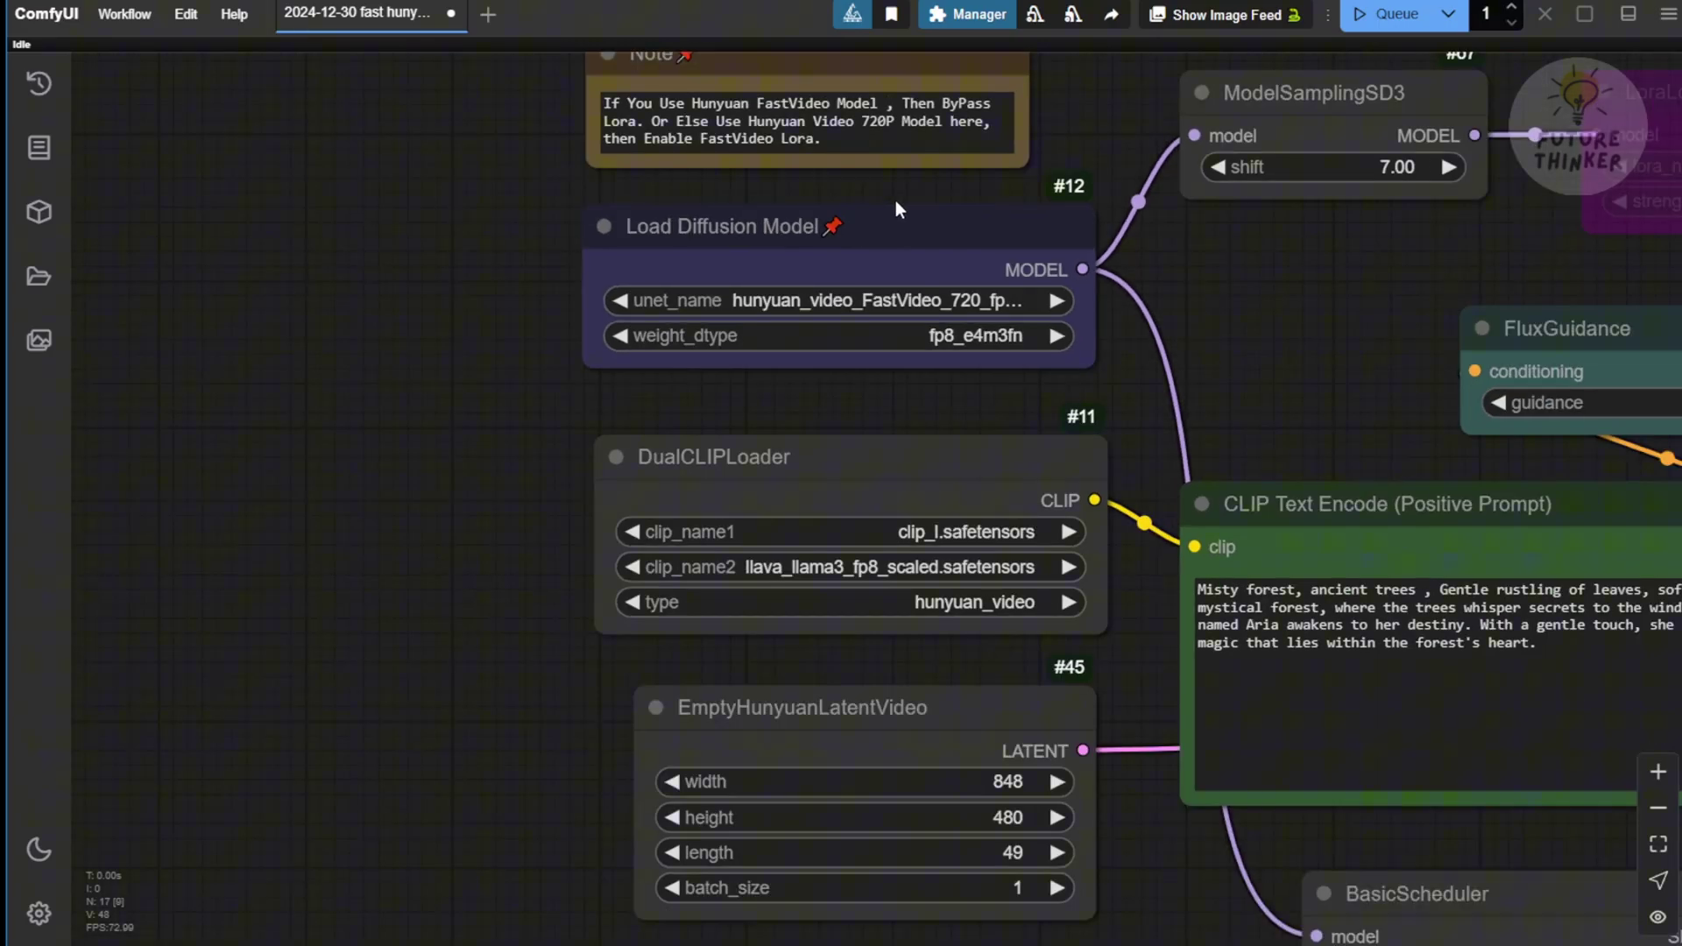
scroll(896, 200, "up", 4)
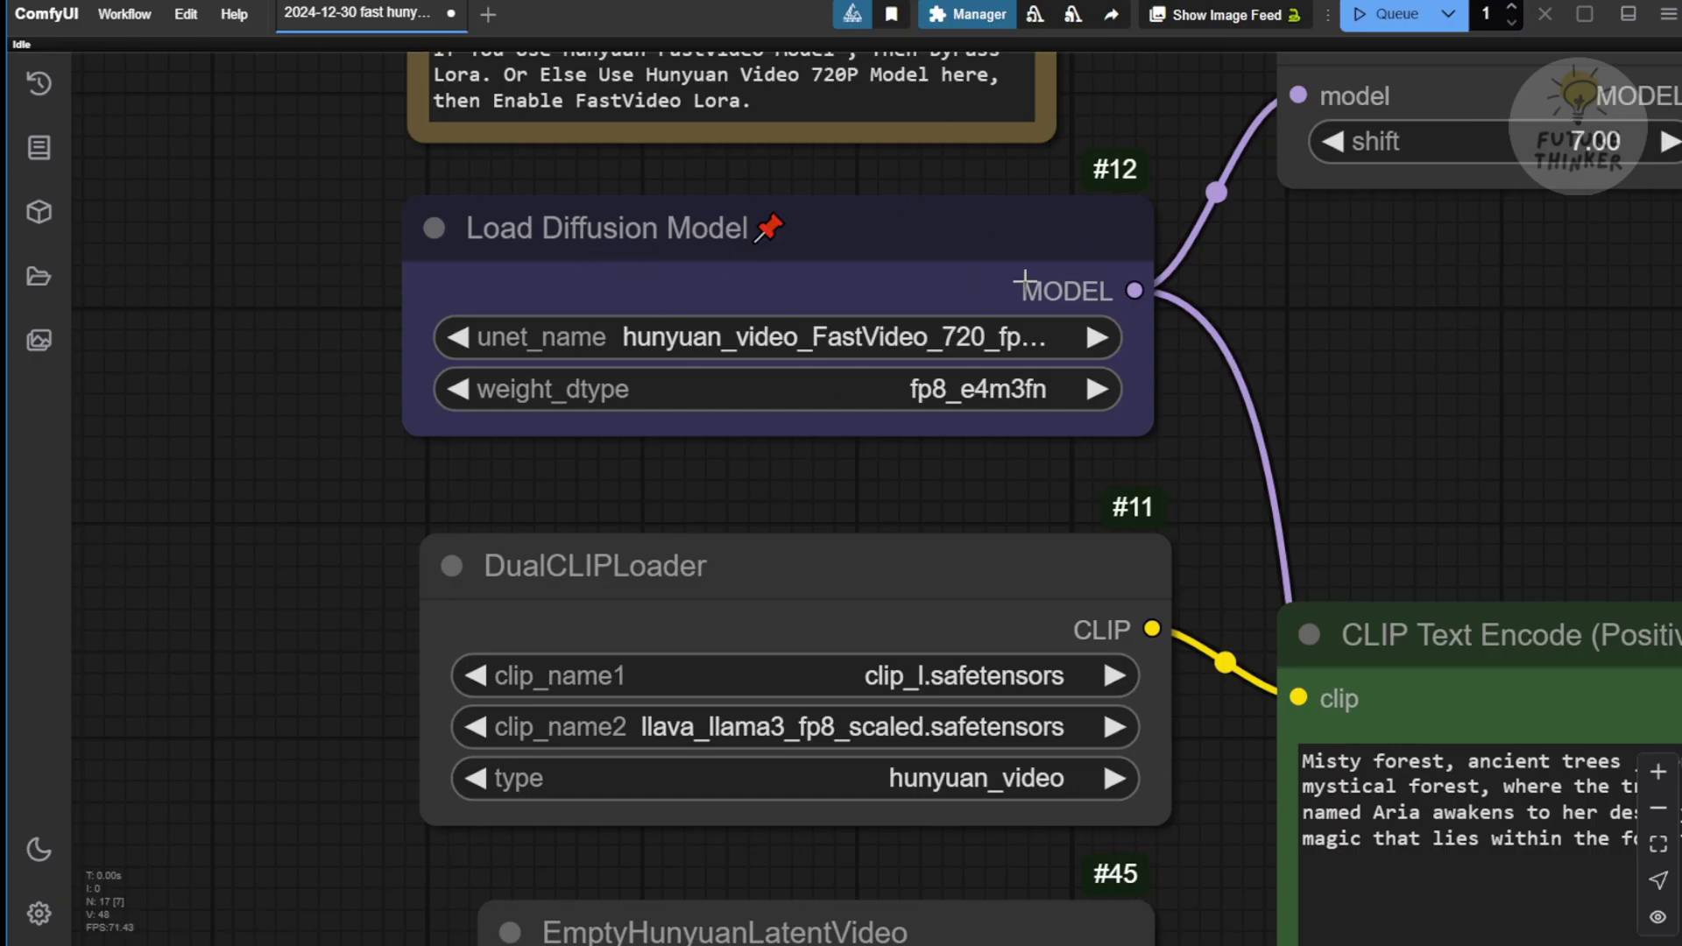
scroll(1024, 290, "down", 4)
left_click_drag(1139, 368, 435, 565)
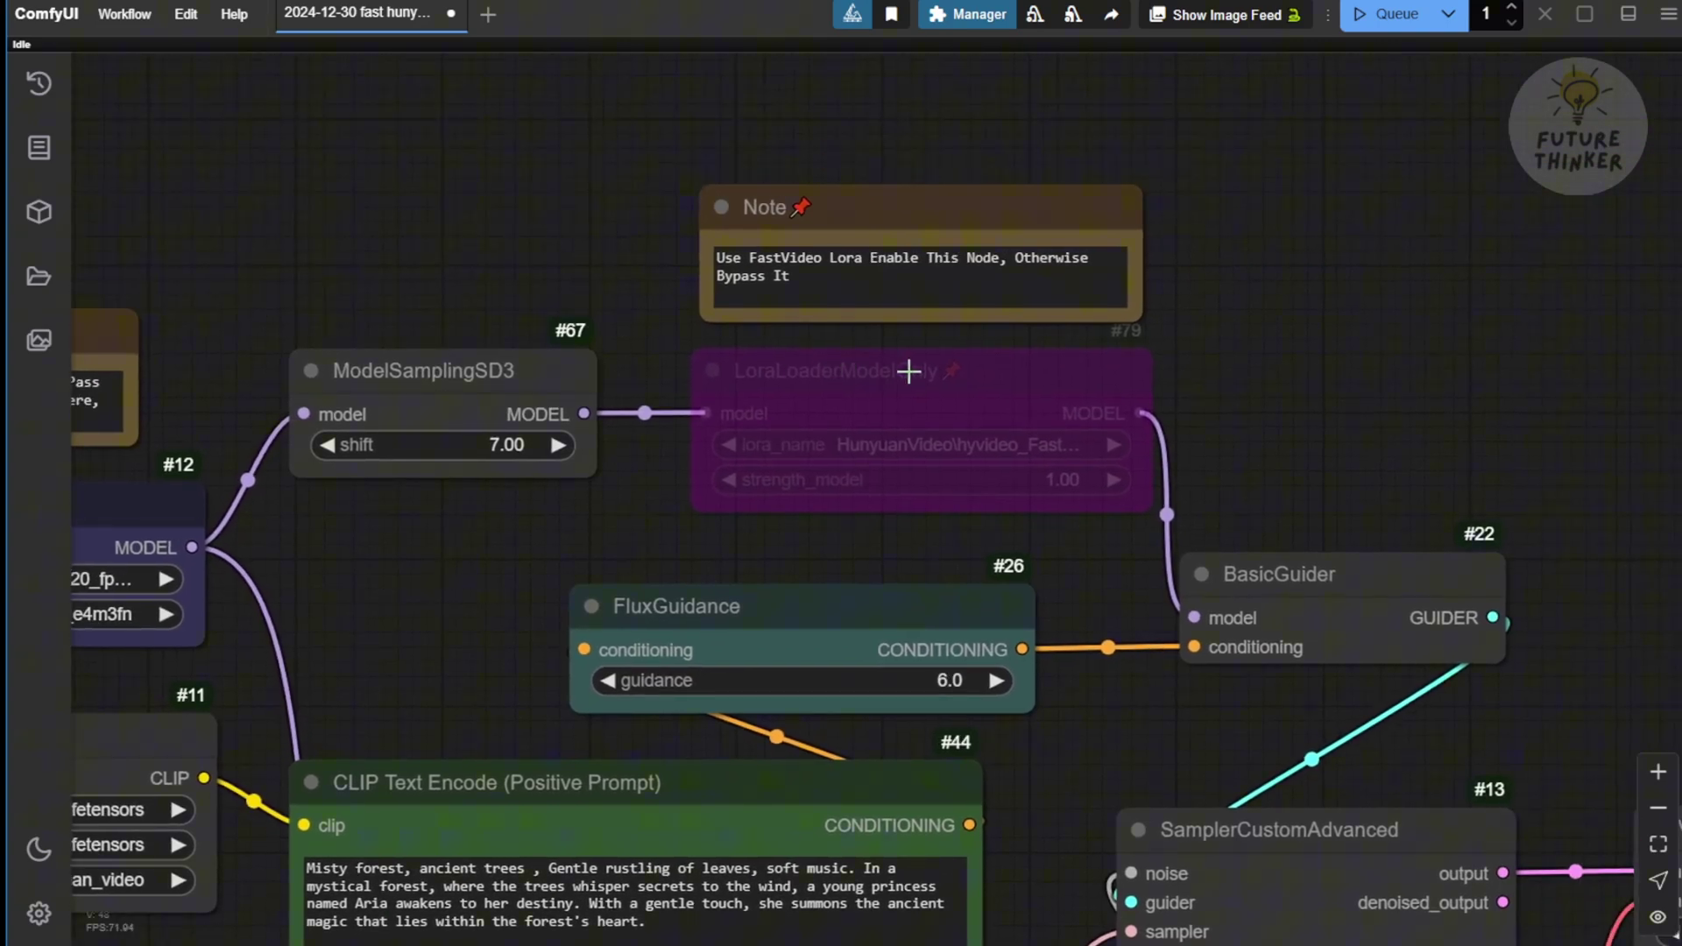
scroll(933, 377, "up", 3)
scroll(933, 377, "down", 1)
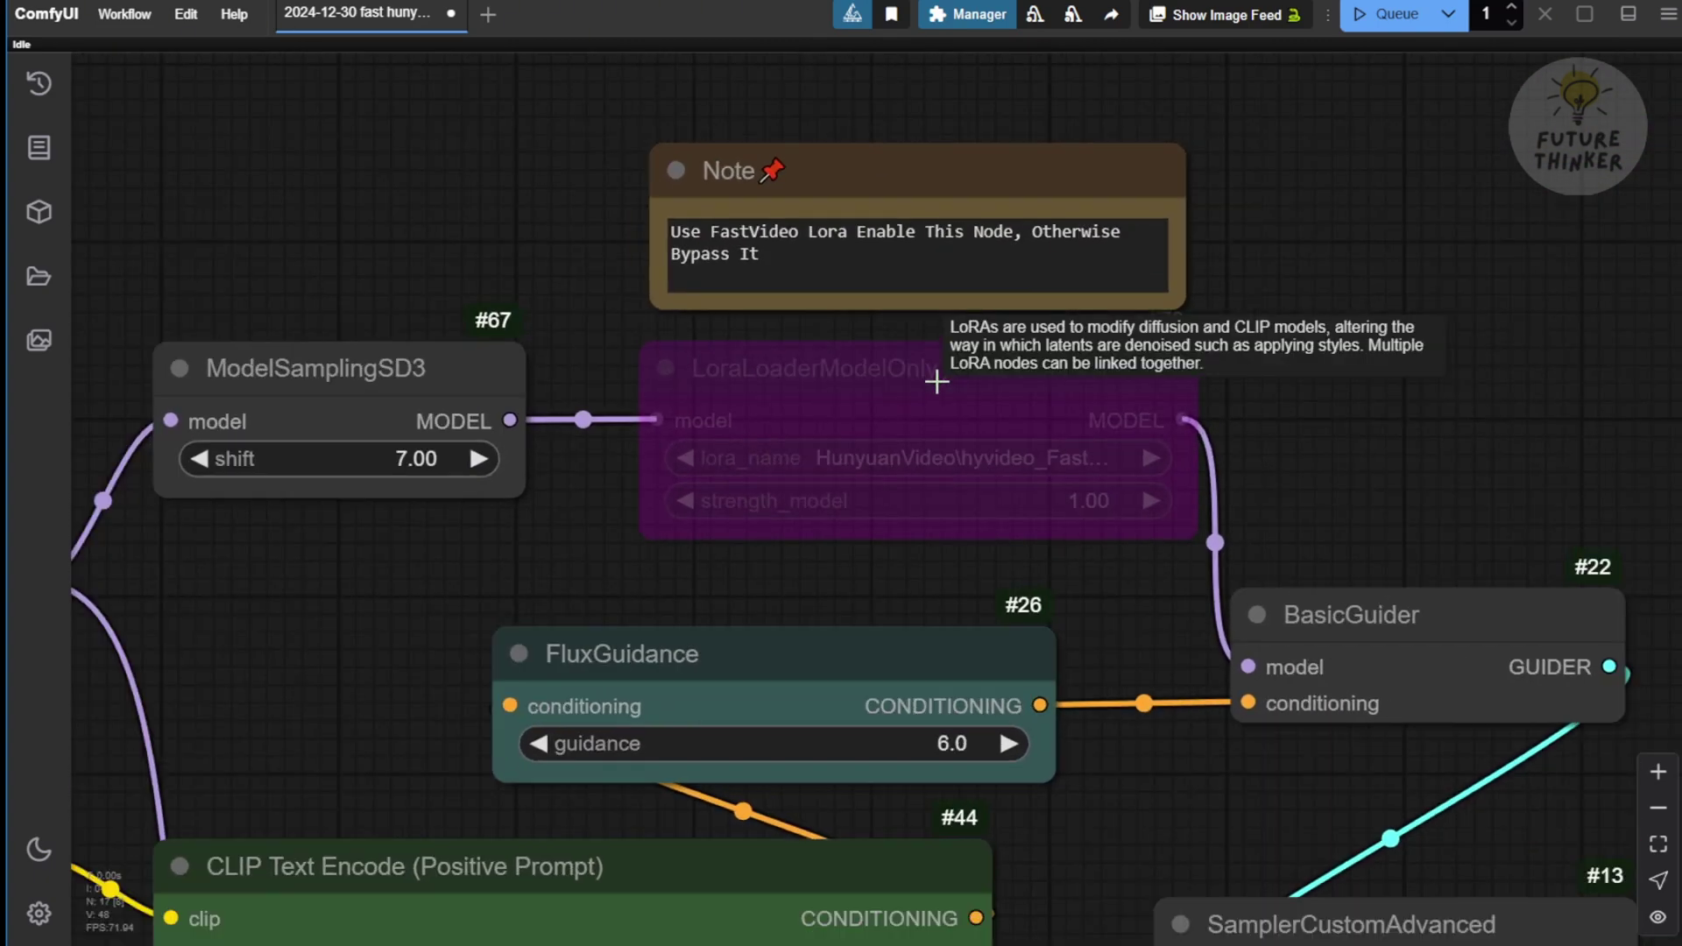
mouse_move(1054, 393)
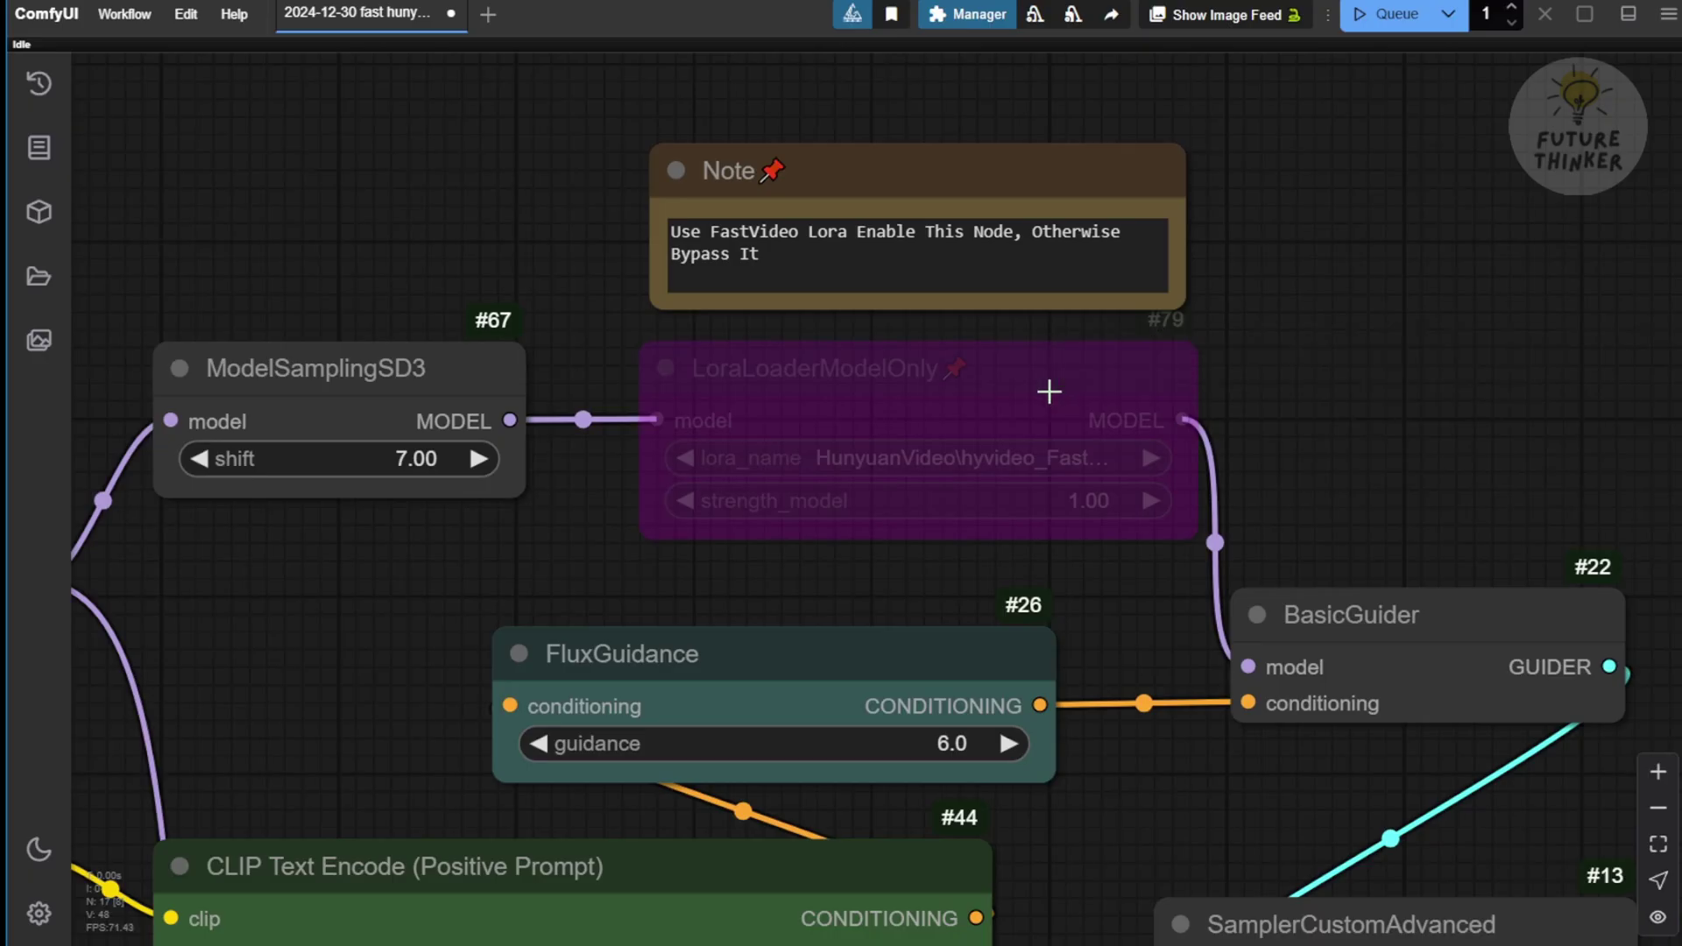
- Re-enable the FastVideo LoRA loader and set Load Diffusion Model to hunyuan_video_t2v_720p_bf16
right_click(1054, 393)
left_click(1078, 714)
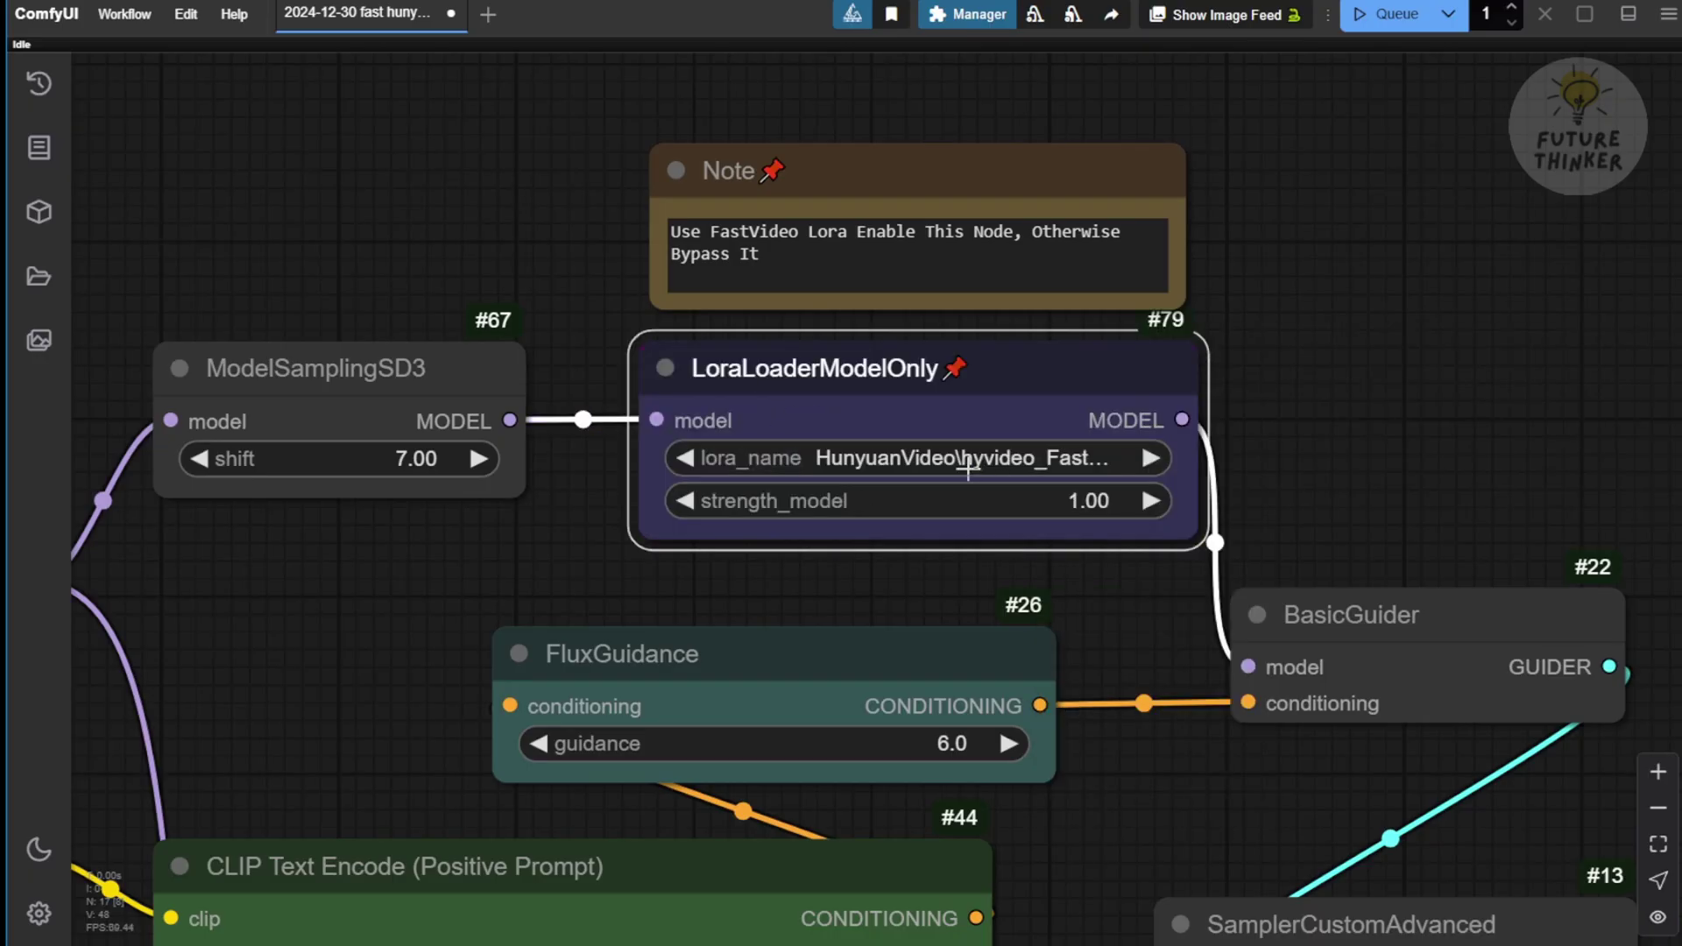
left_click(947, 368)
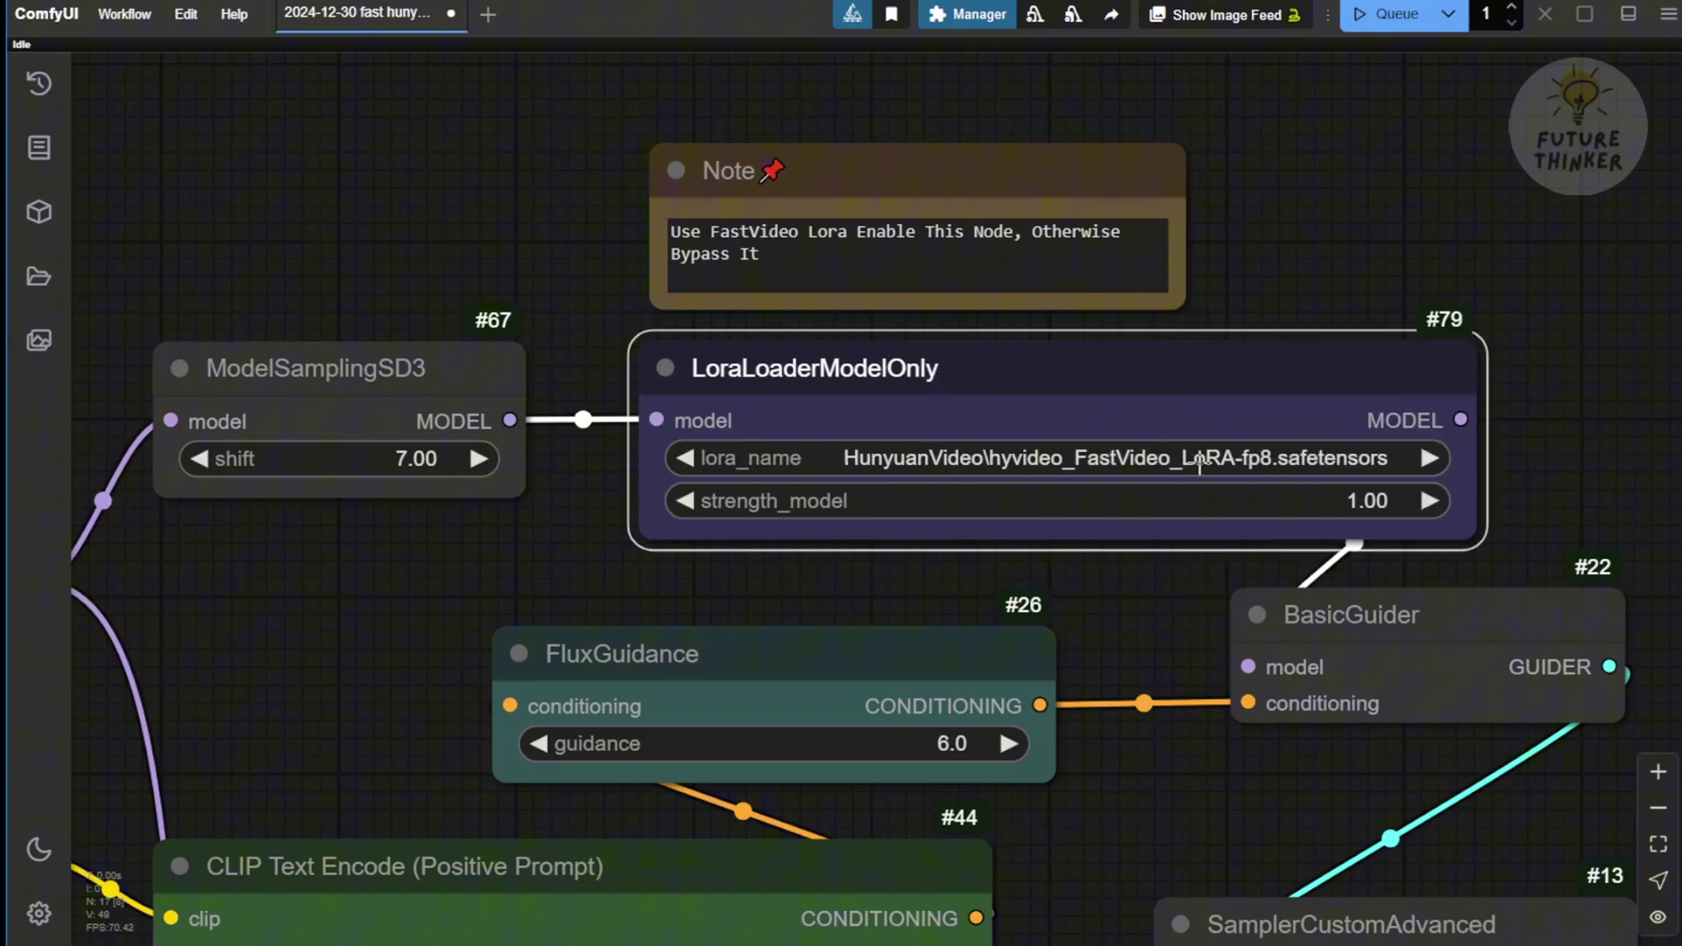
left_click_drag(1067, 368, 1470, 438)
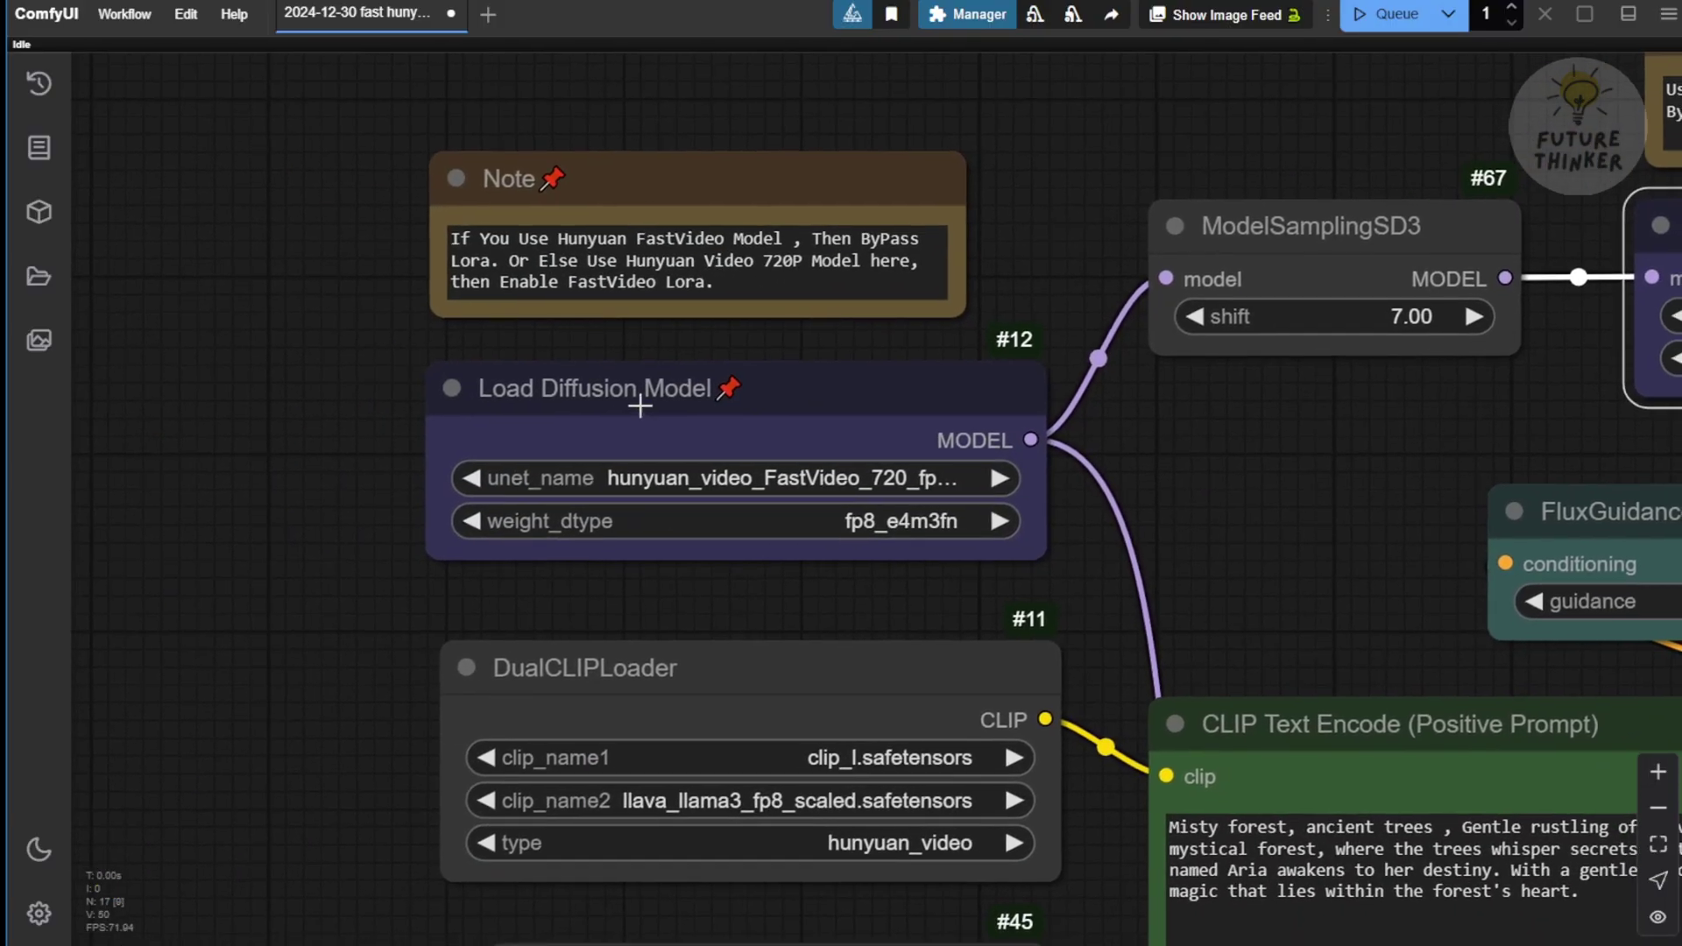
left_click(791, 479)
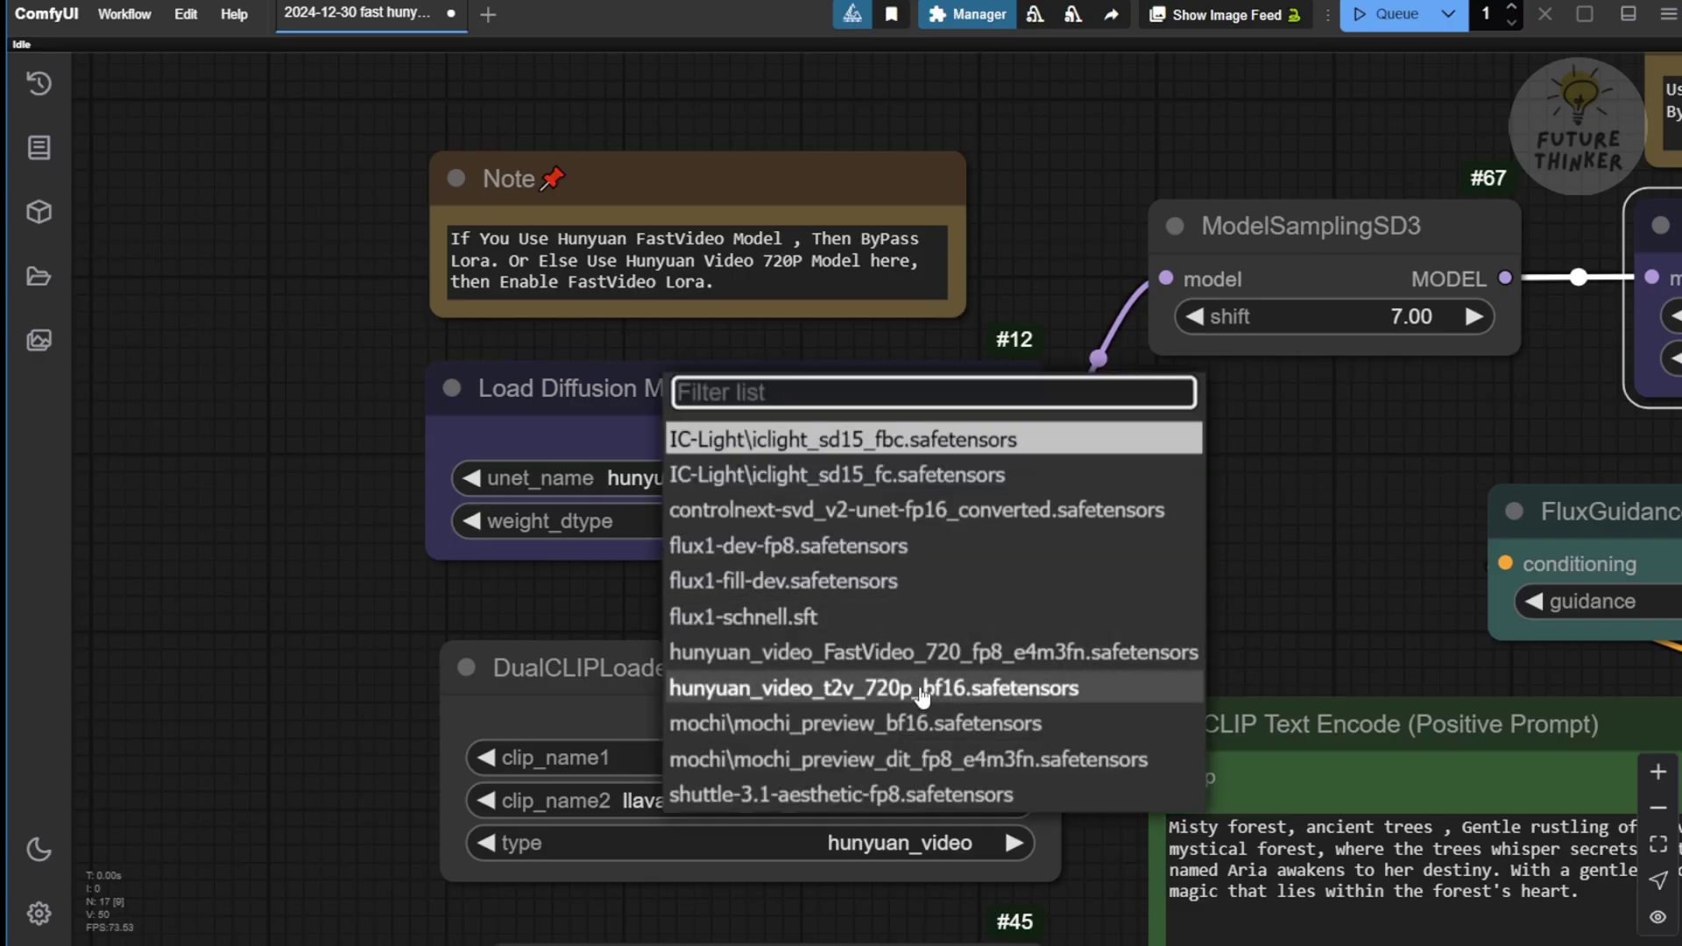
left_click(775, 692)
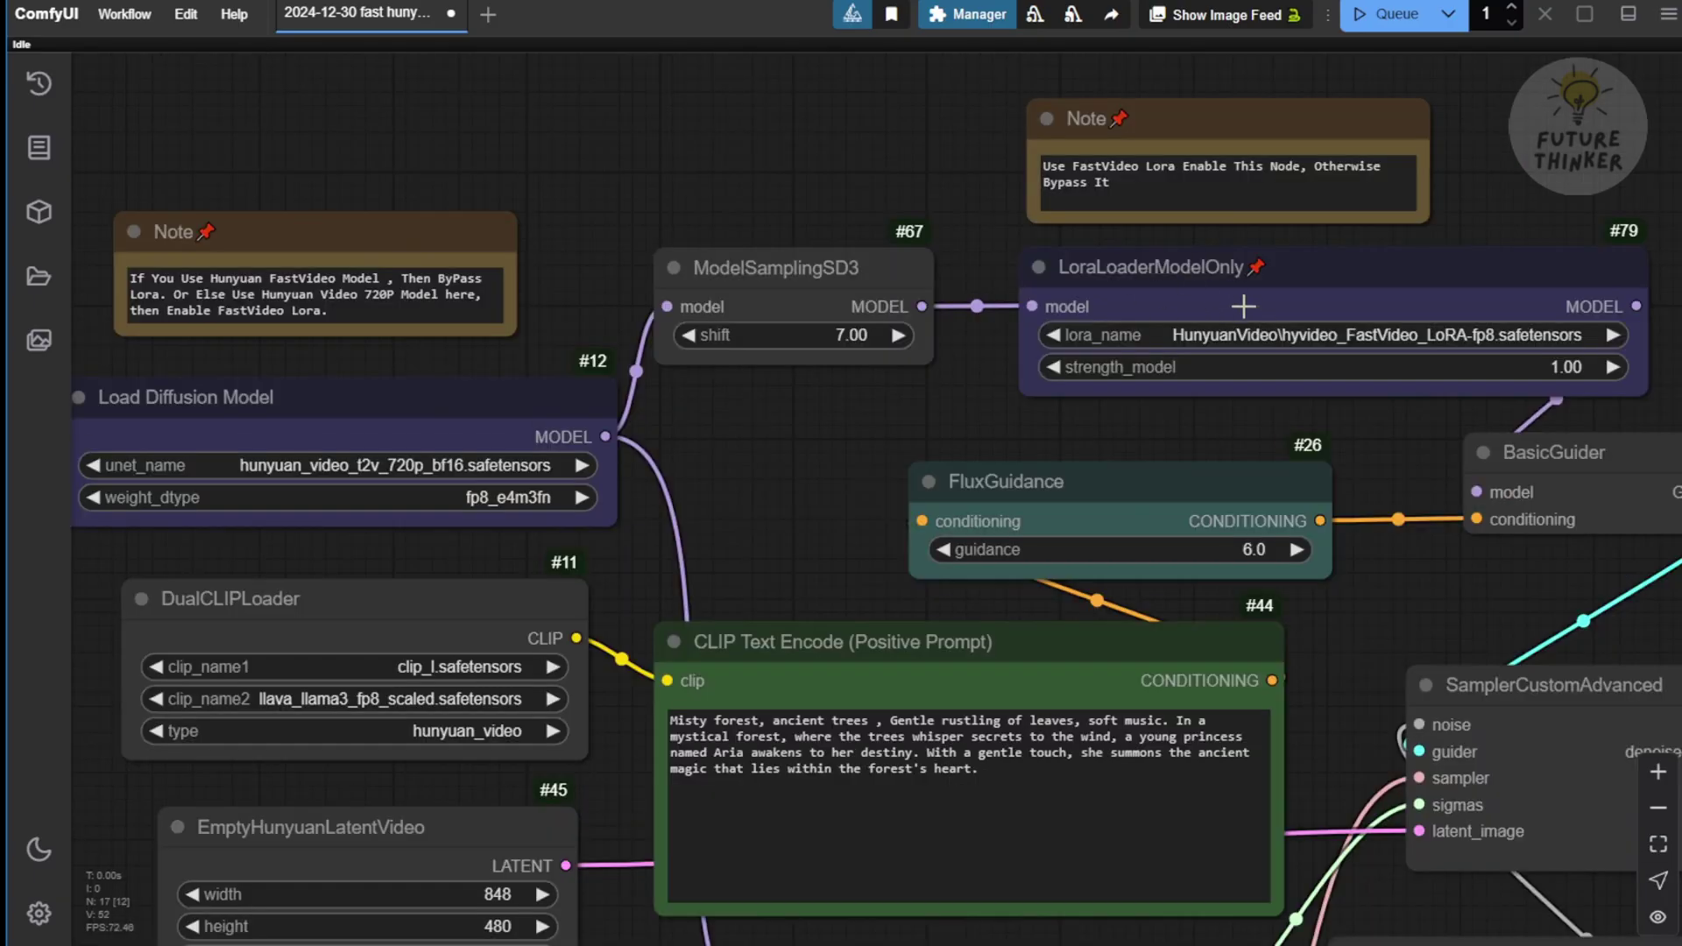
- Briefly switch the diffusion model to hunyuan_video_FastVideo_720_fp8_e4m3fn
left_click_drag(844, 480, 965, 449)
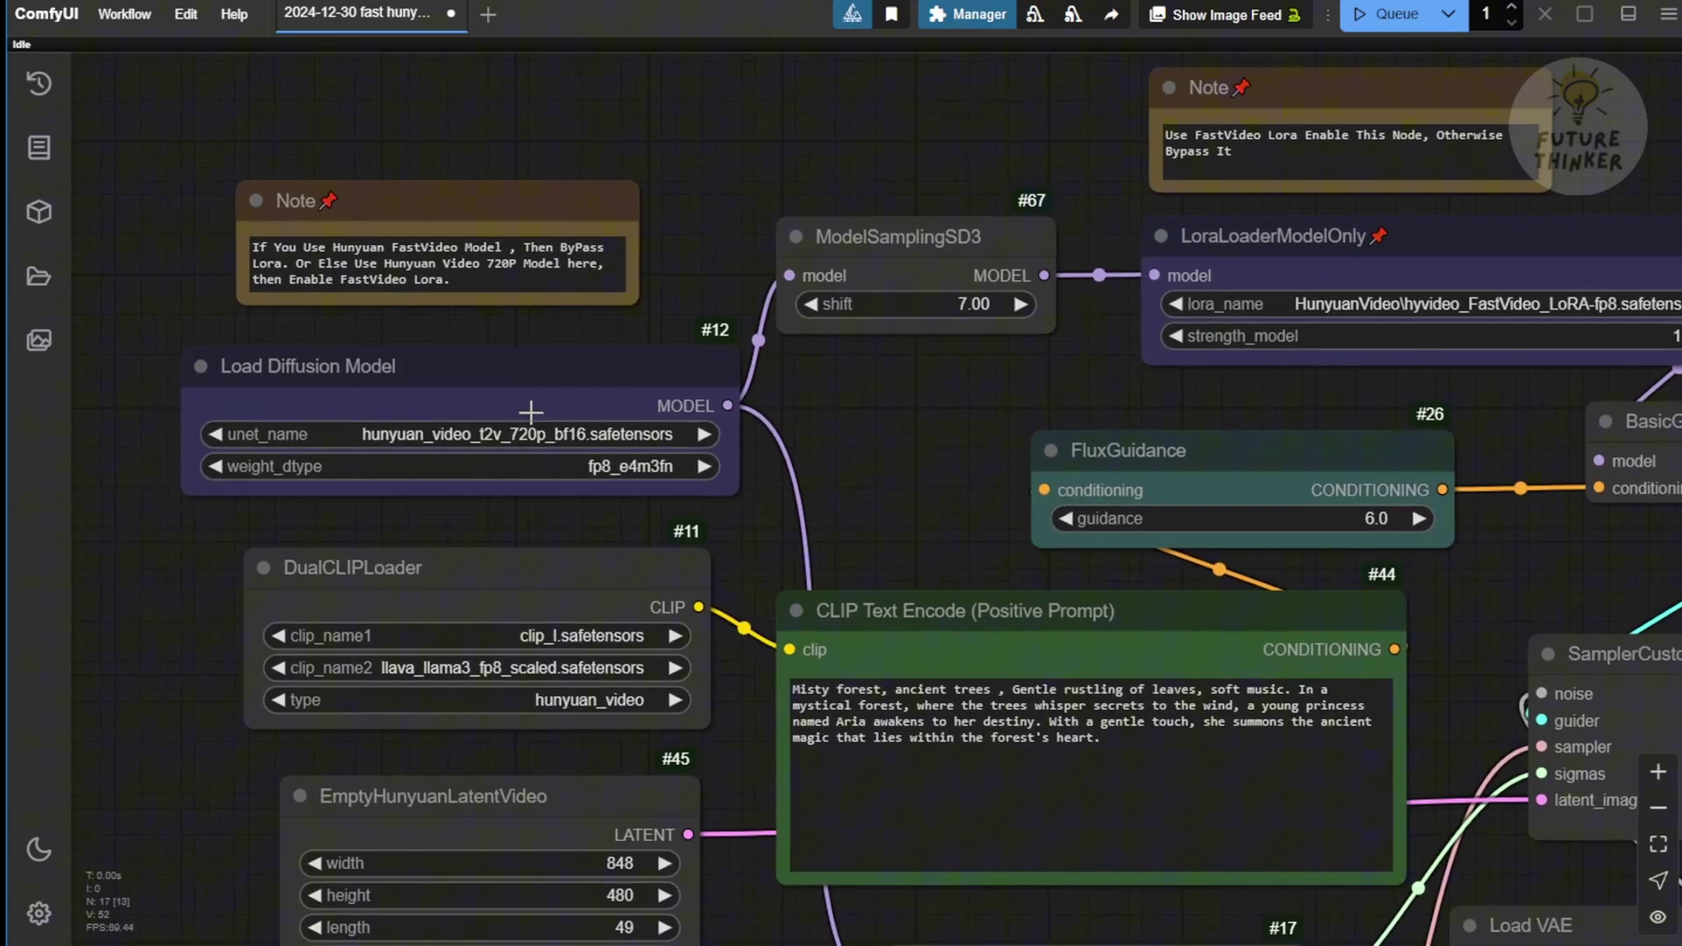
left_click(455, 373)
left_click(1331, 253)
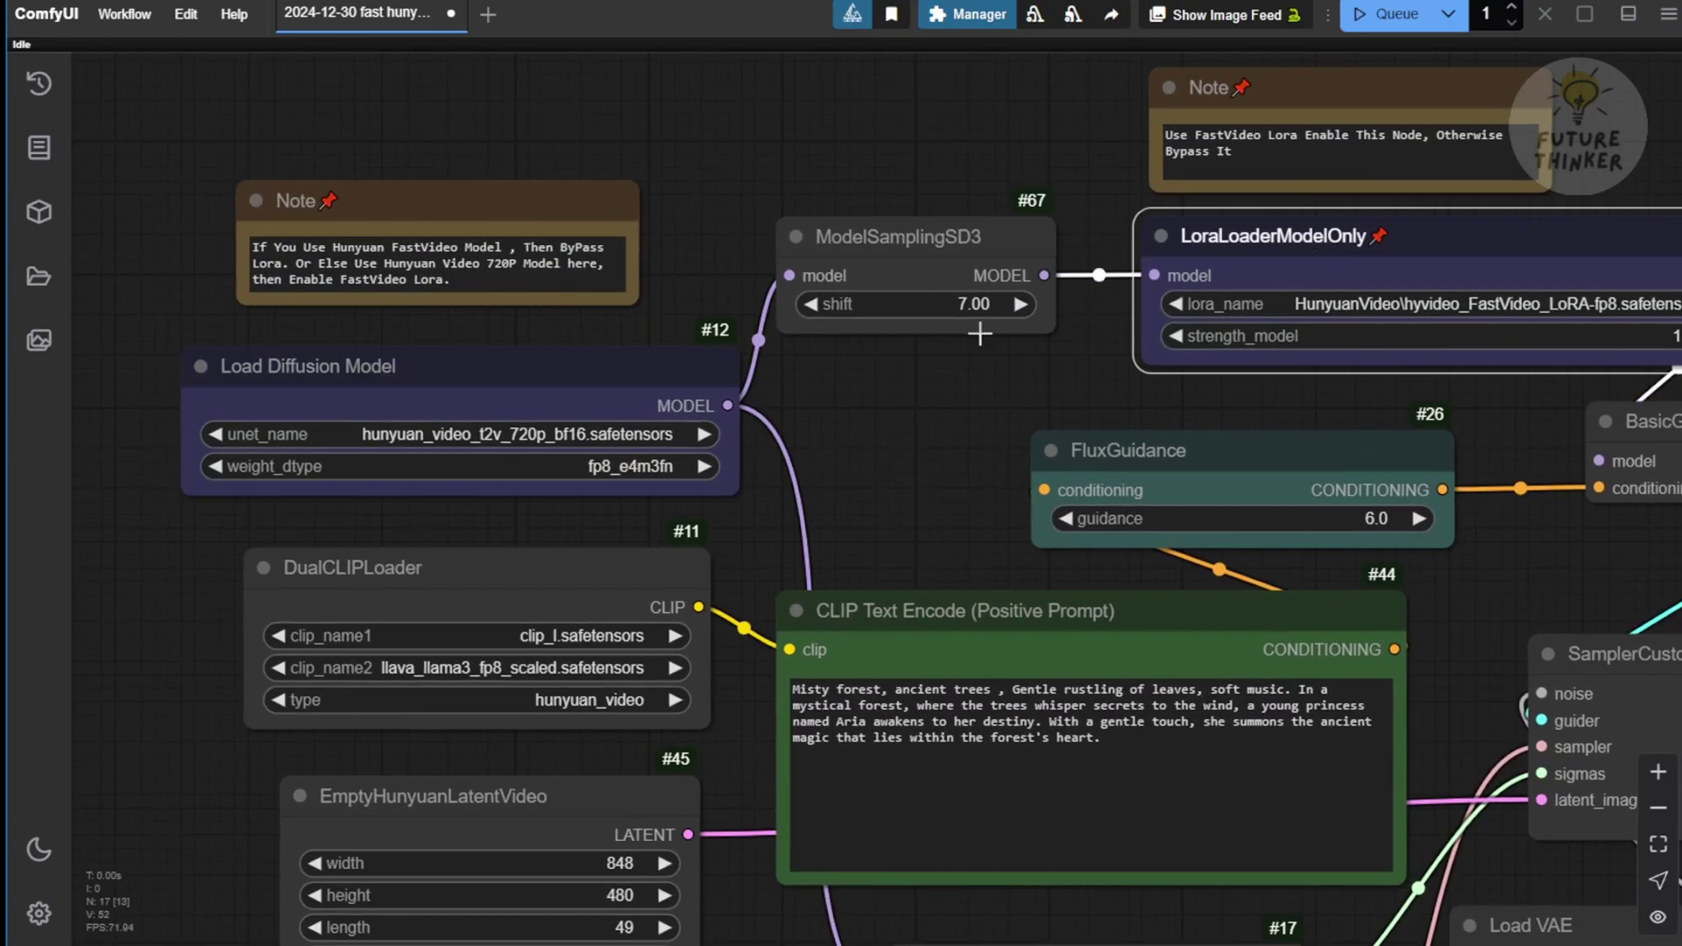
left_click(560, 425)
left_click(648, 589)
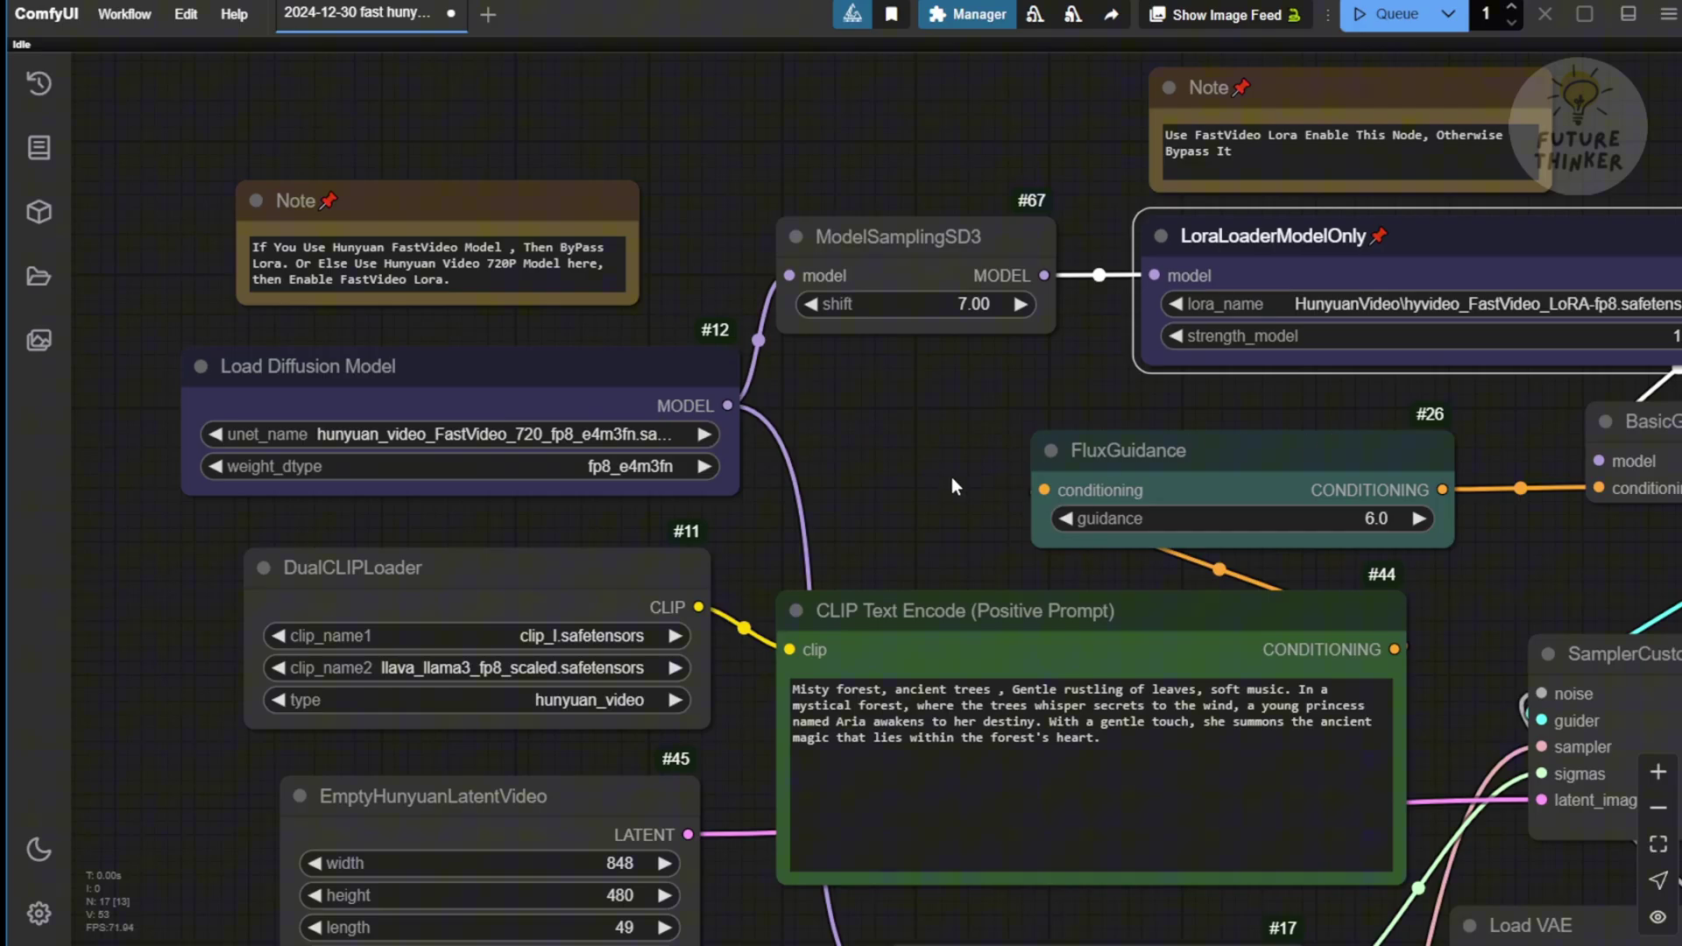
- Switch the diffusion model back to hunyuan_video_t2v_720p_bf16 and pan to the guider and sampler nodes
left_click_drag(952, 476, 840, 462)
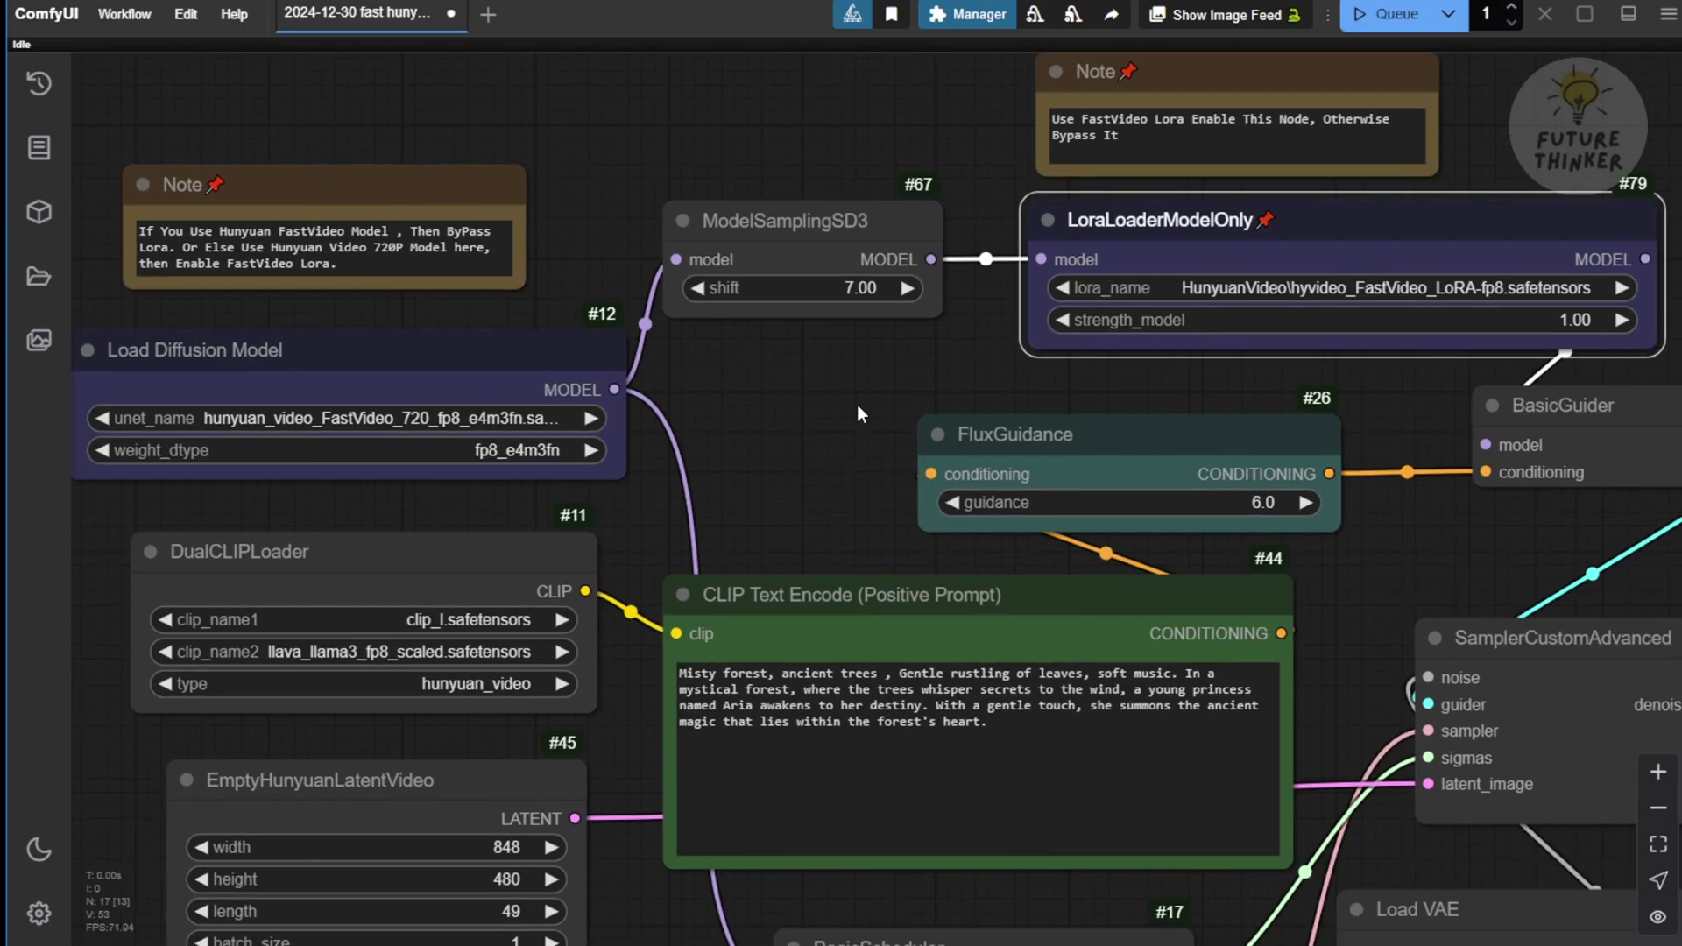
left_click(467, 422)
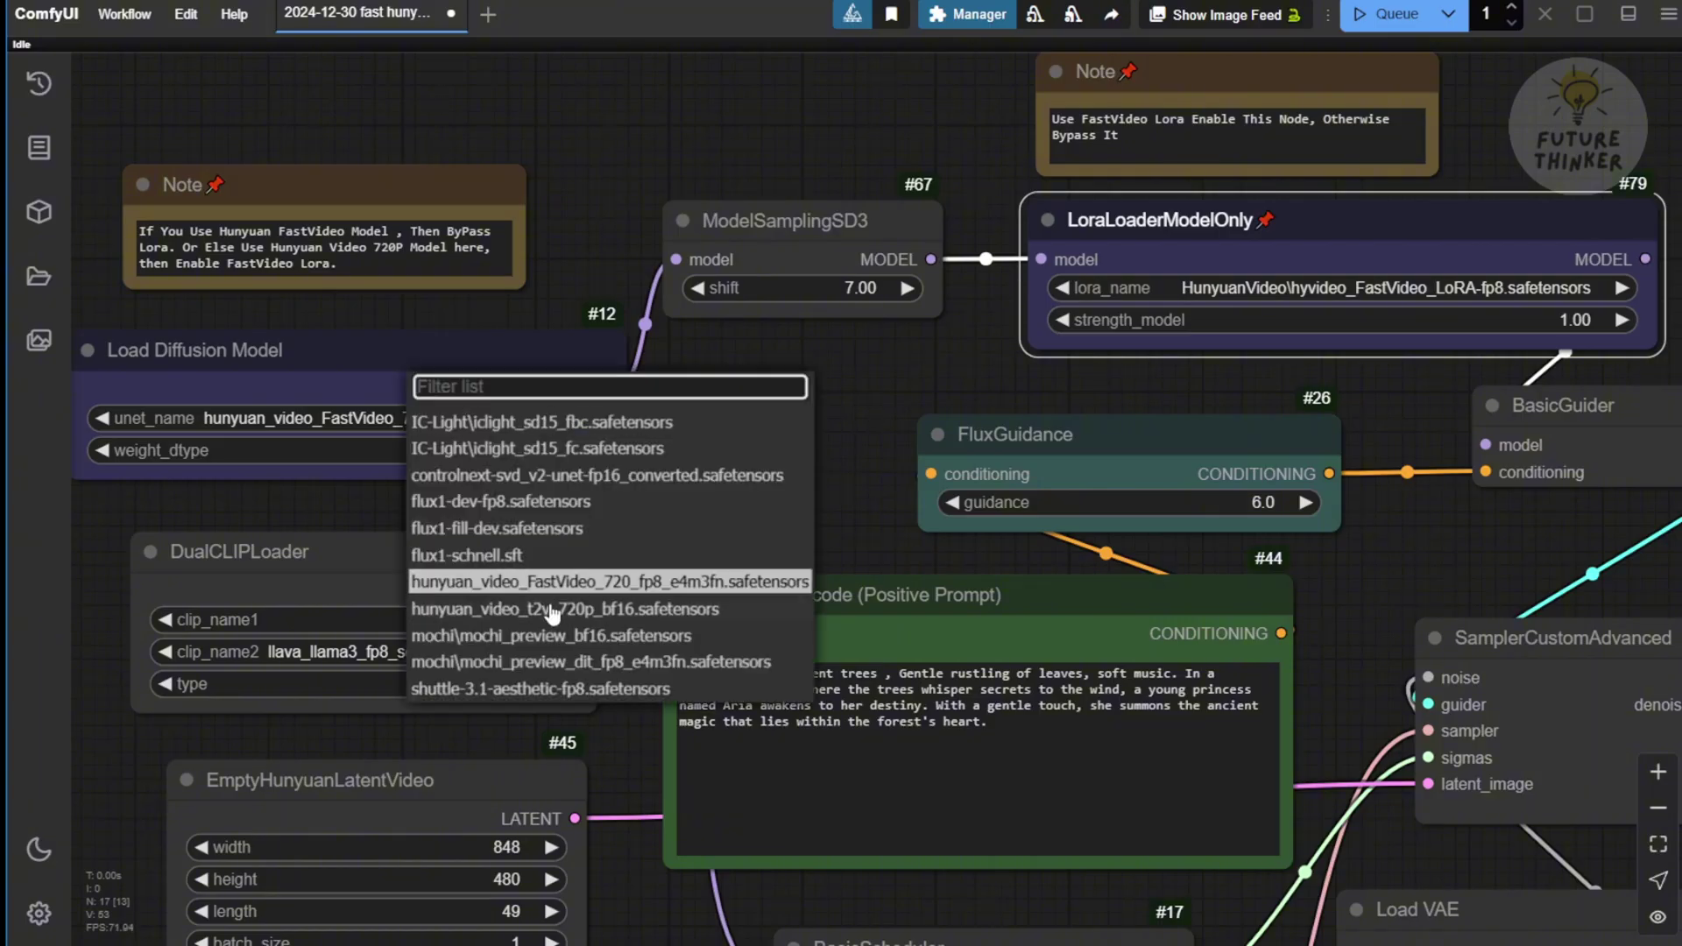
left_click(632, 611)
left_click_drag(303, 378, 621, 418)
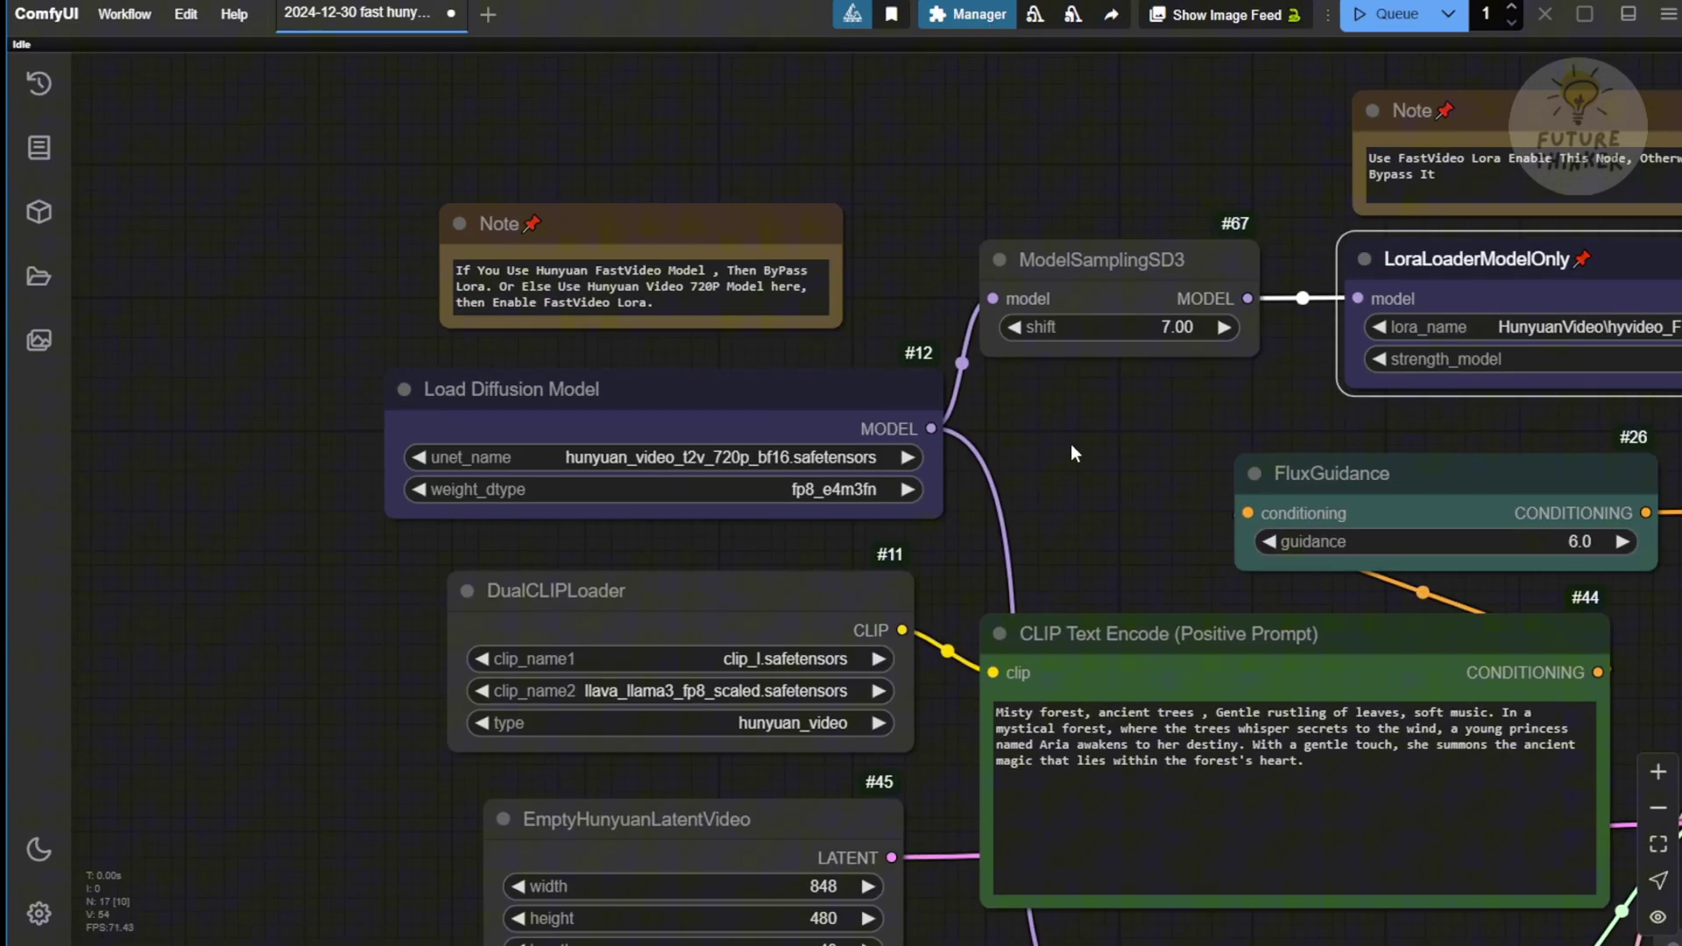
left_click_drag(1096, 464, 673, 496)
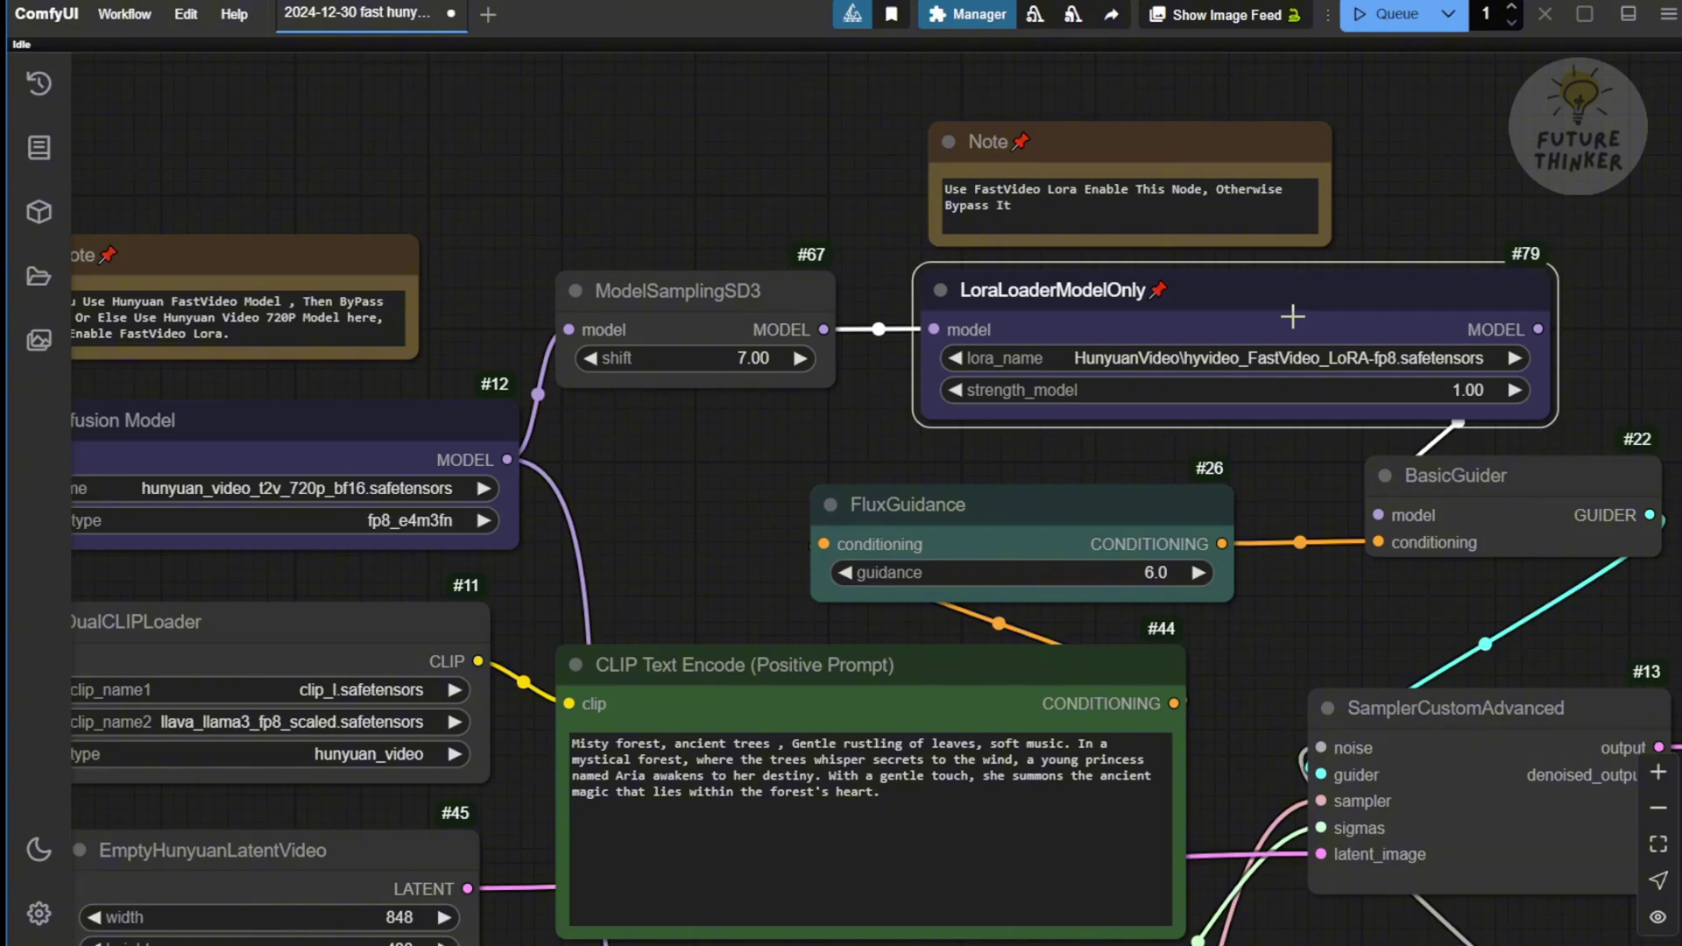
- Bypass the LoraLoaderModelOnly node
right_click(1396, 428)
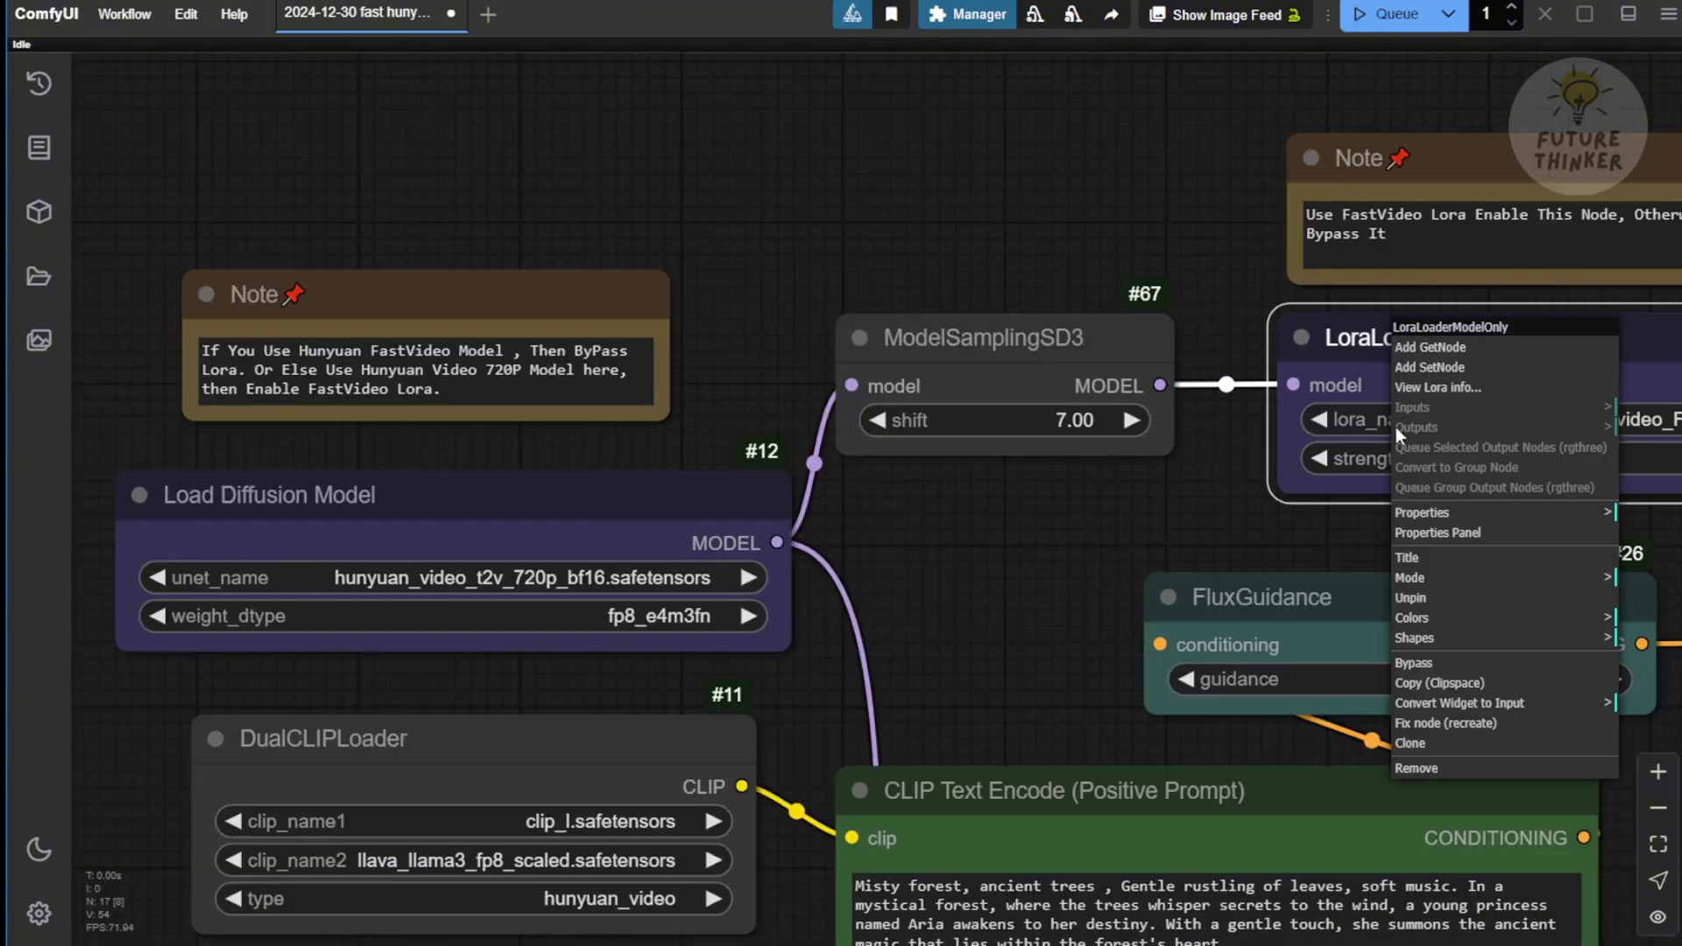
left_click(1427, 663)
left_click_drag(1501, 371, 881, 374)
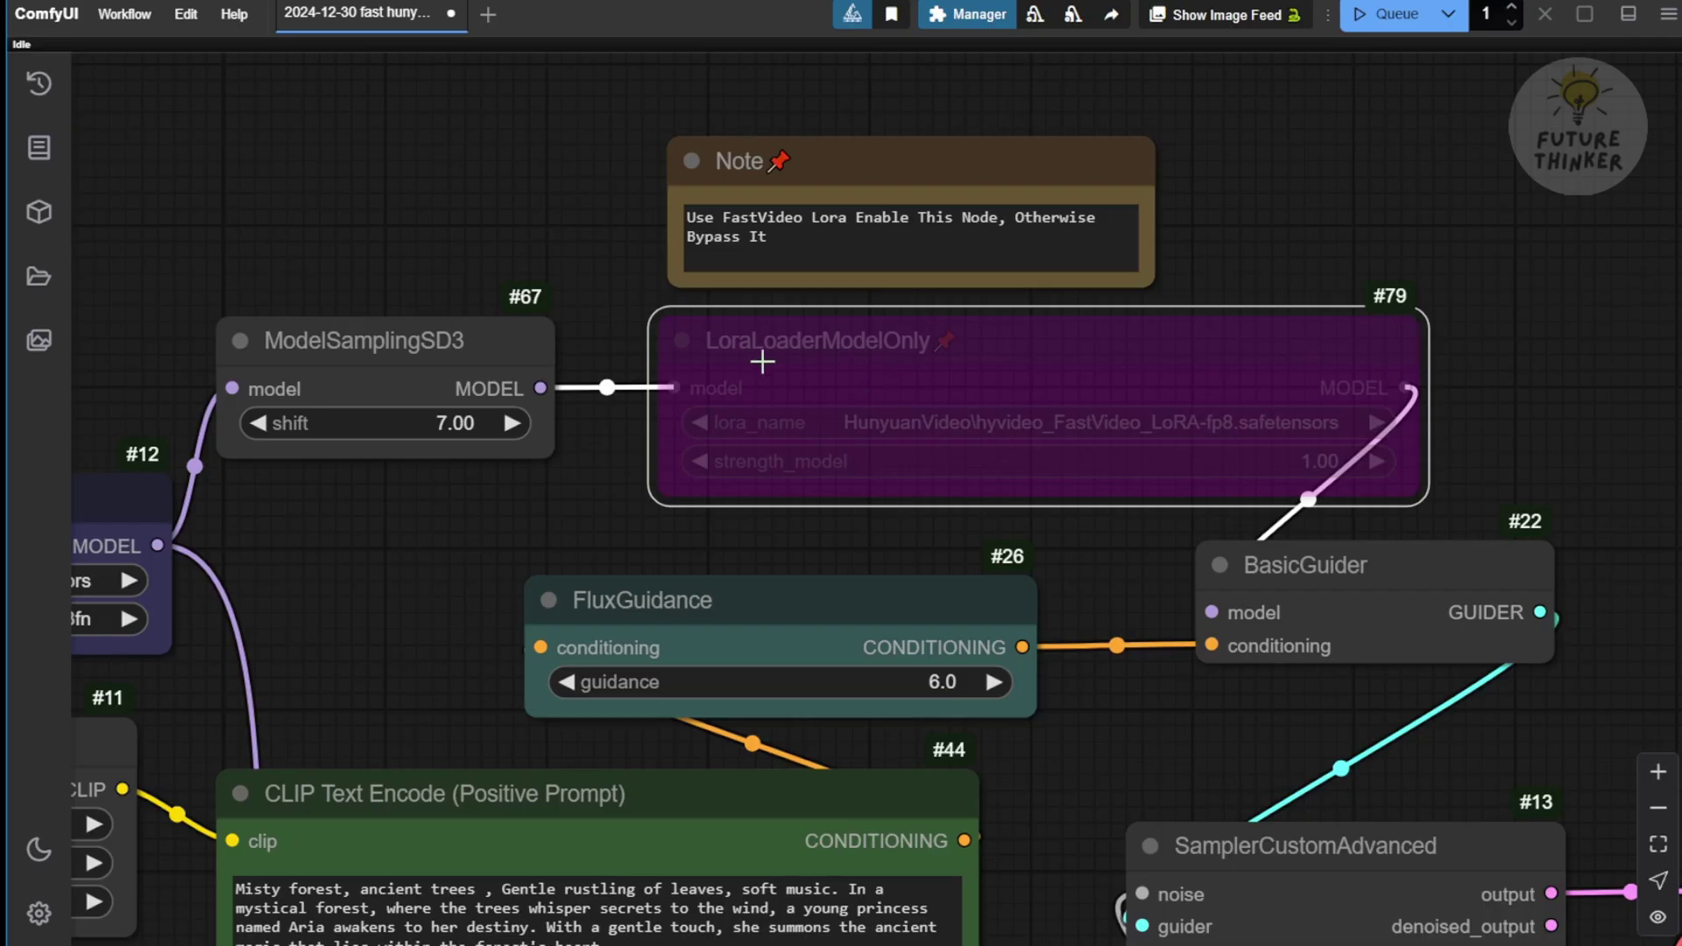
- Set Load Diffusion Model's unet_name to hunyuan_video_FastVideo_720_fp8_e4m3fn.safetensors
left_click_drag(464, 557, 1172, 456)
left_click(686, 484)
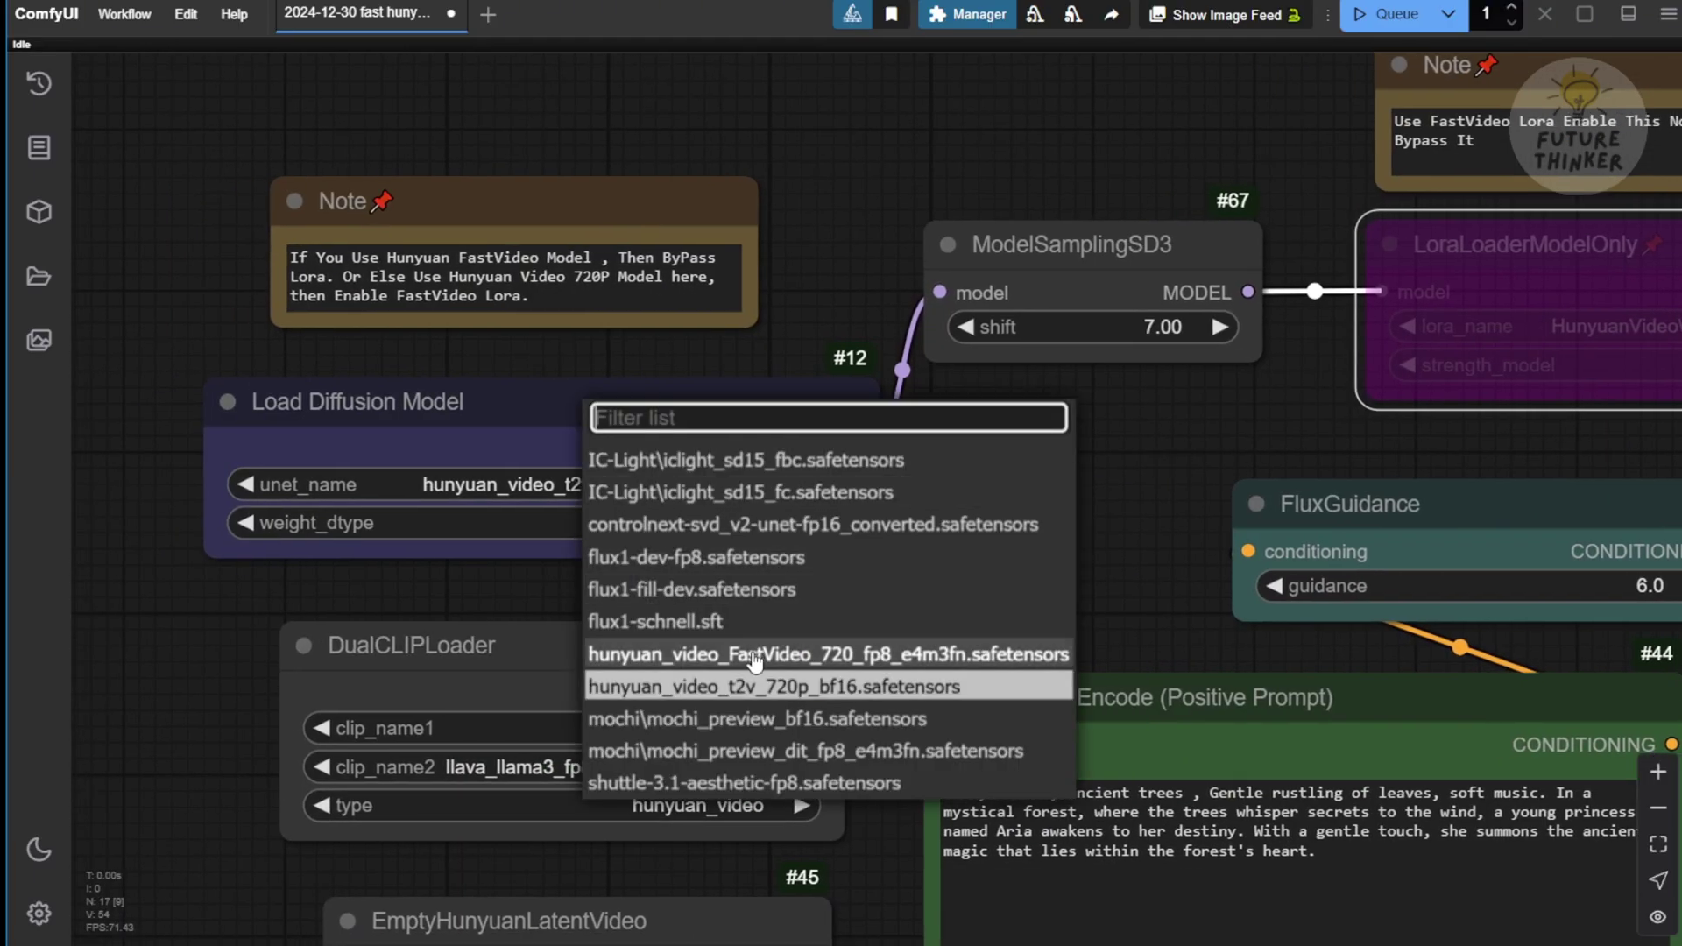
left_click(749, 663)
scroll(841, 473, "down", 5)
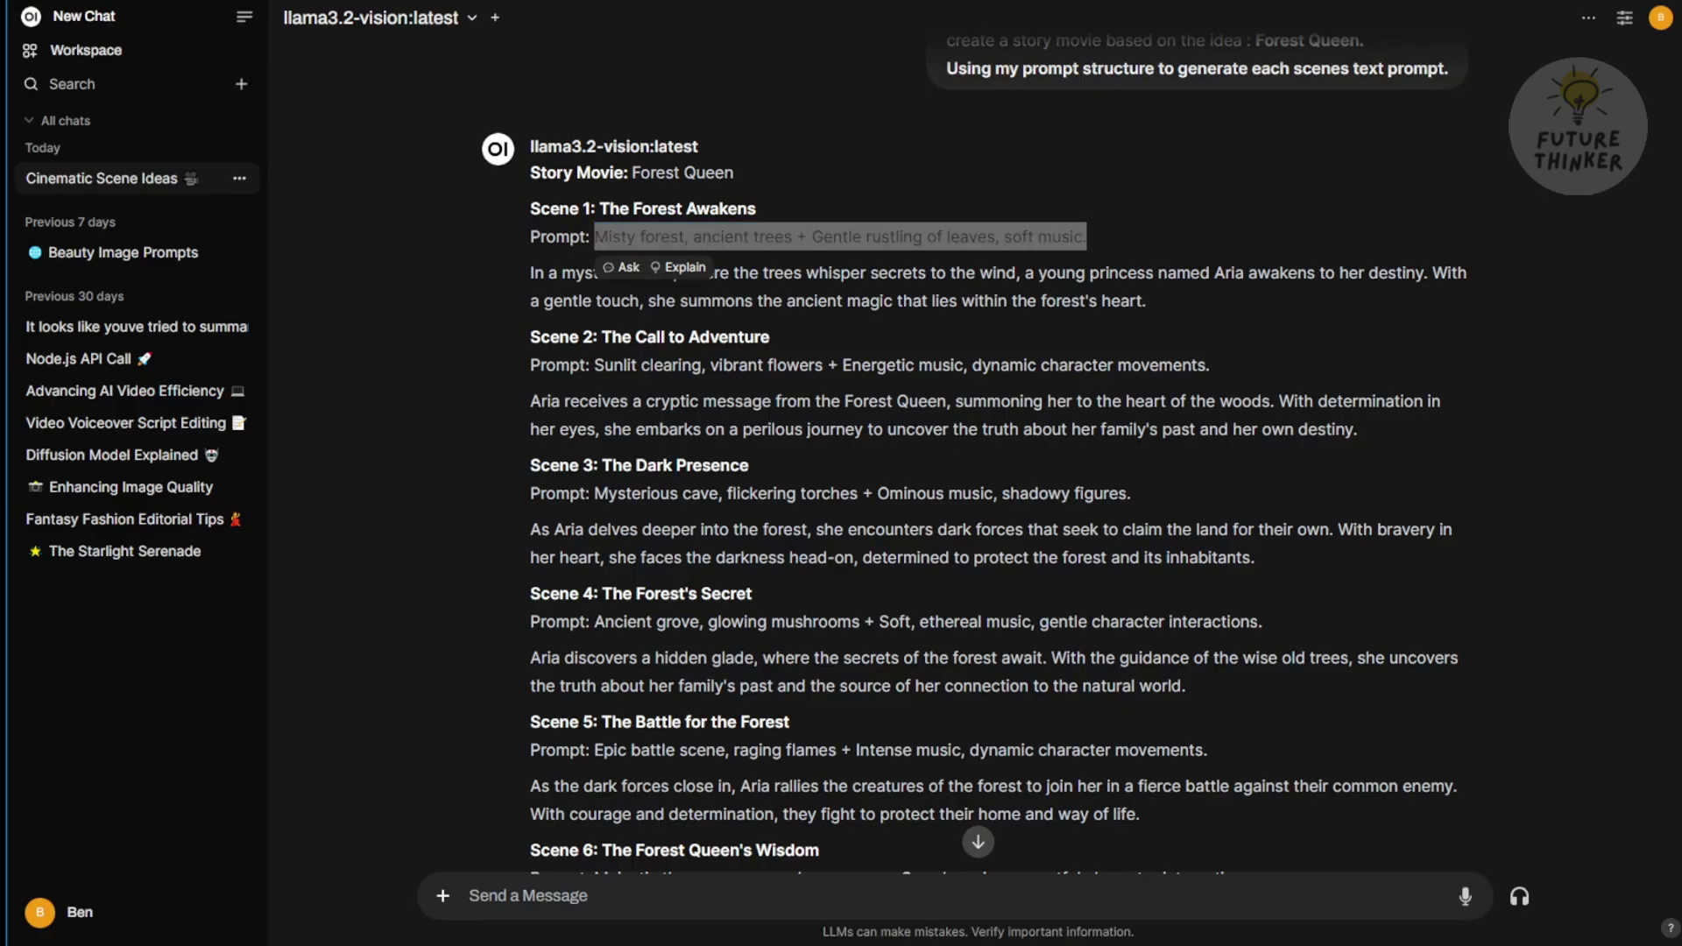
left_click(620, 229)
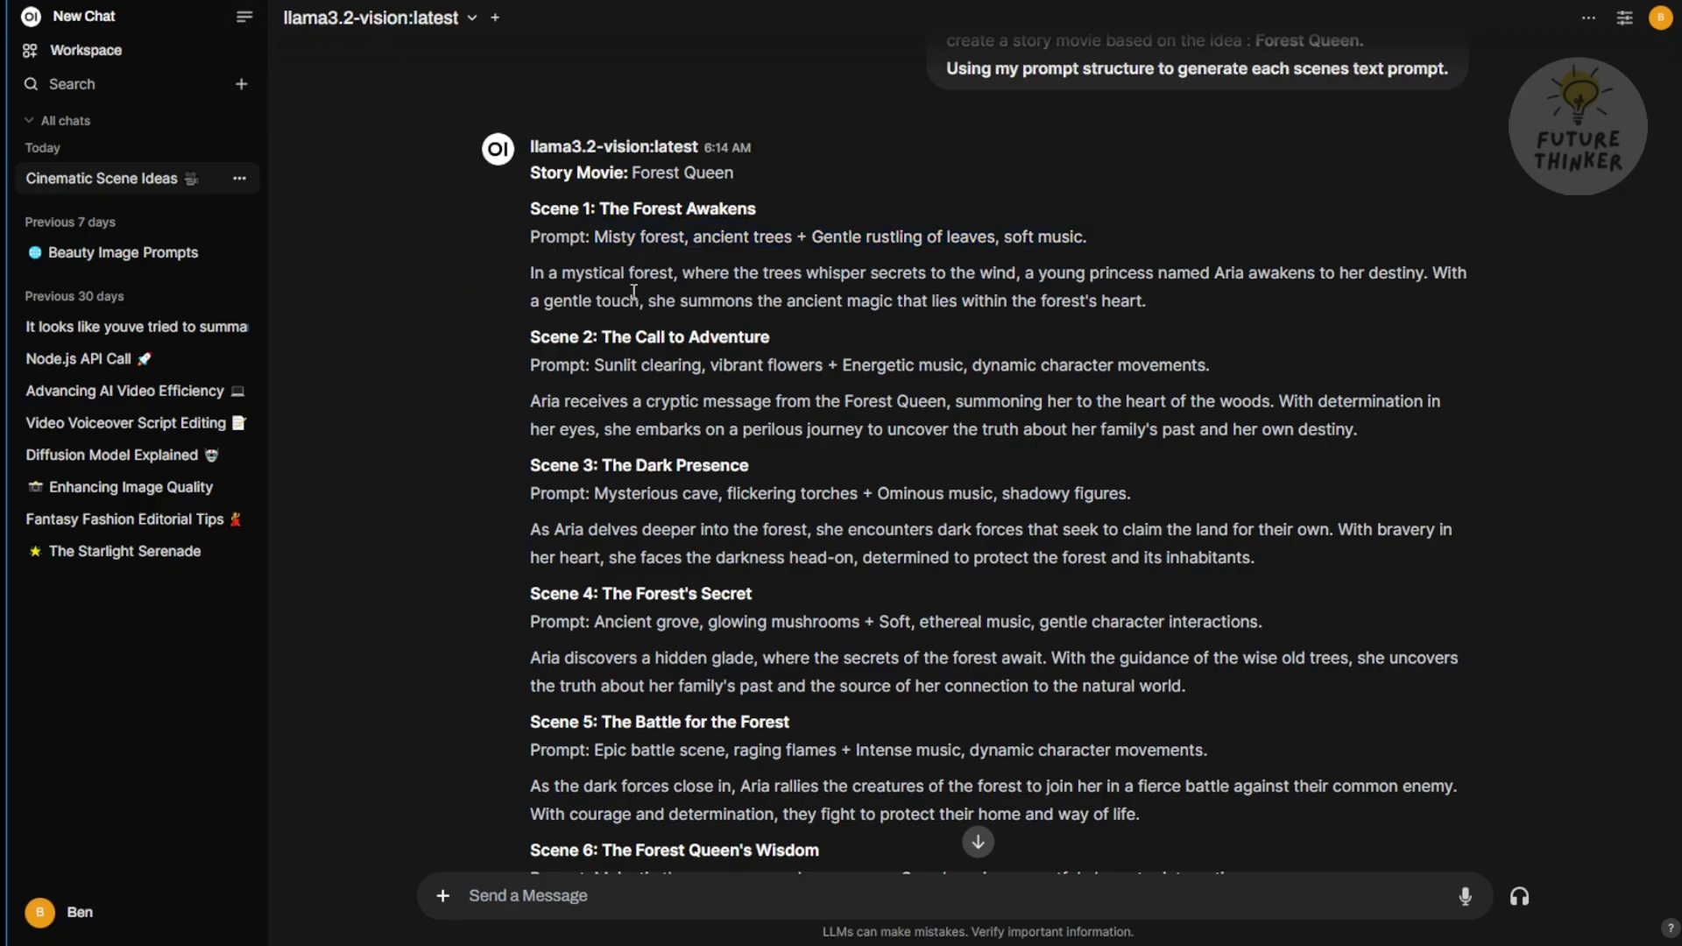
scroll(582, 331, "down", 3)
scroll(648, 480, "up", 3)
scroll(616, 257, "down", 3)
scroll(681, 686, "up", 3)
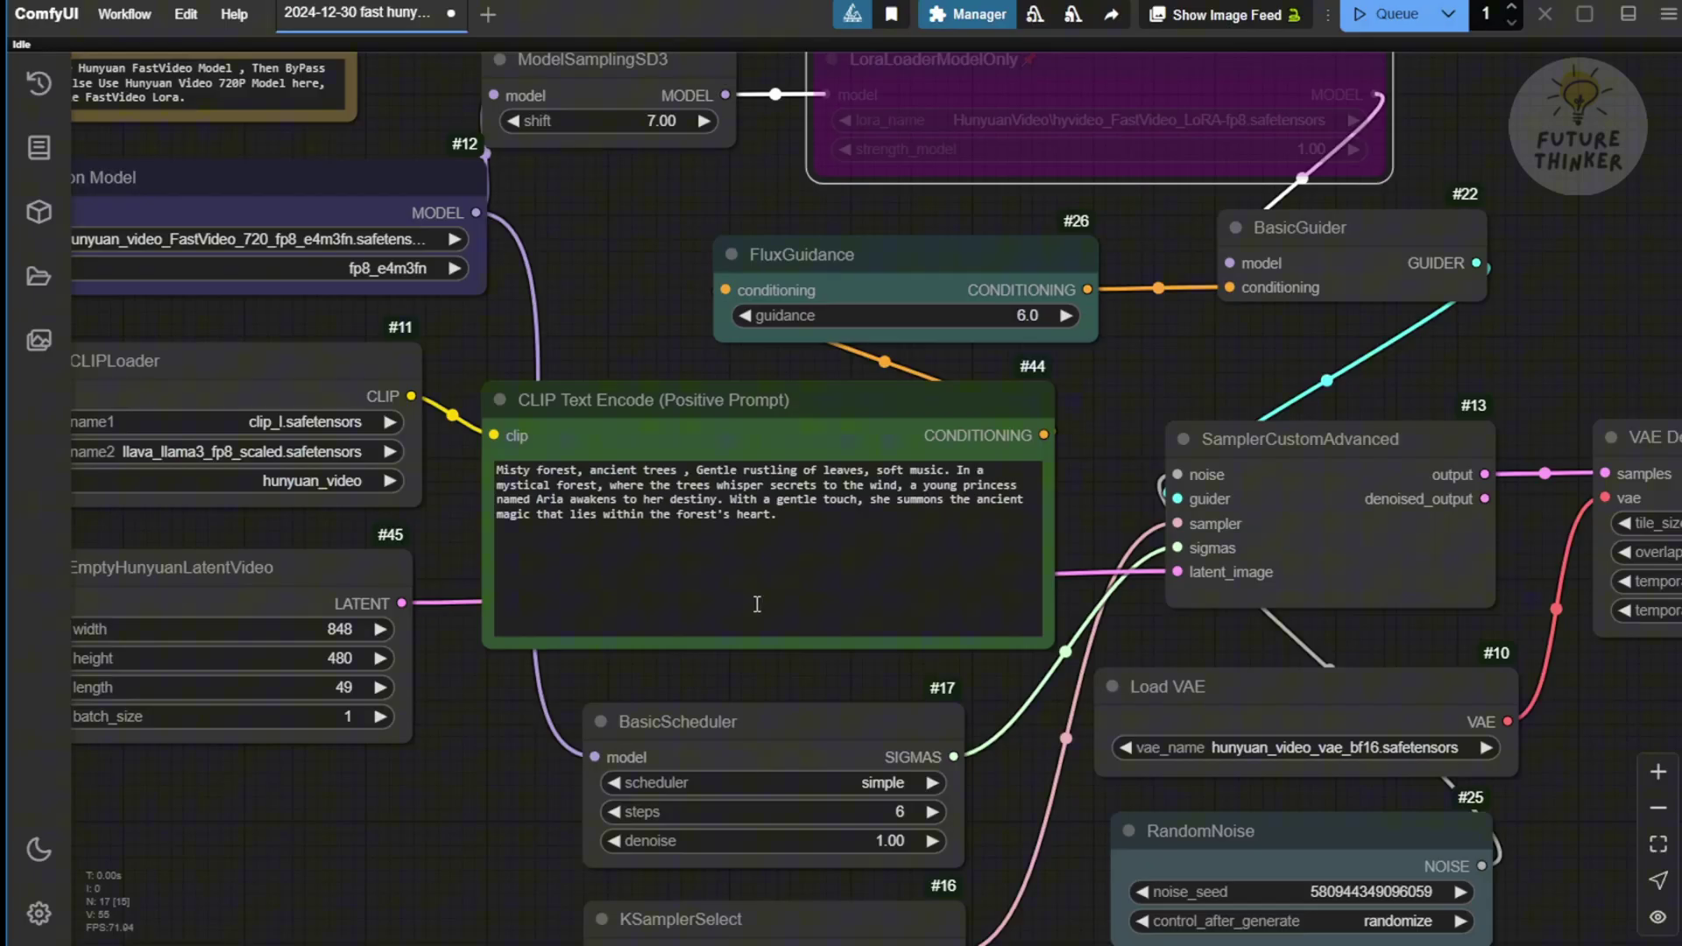
scroll(911, 685, "down", 3)
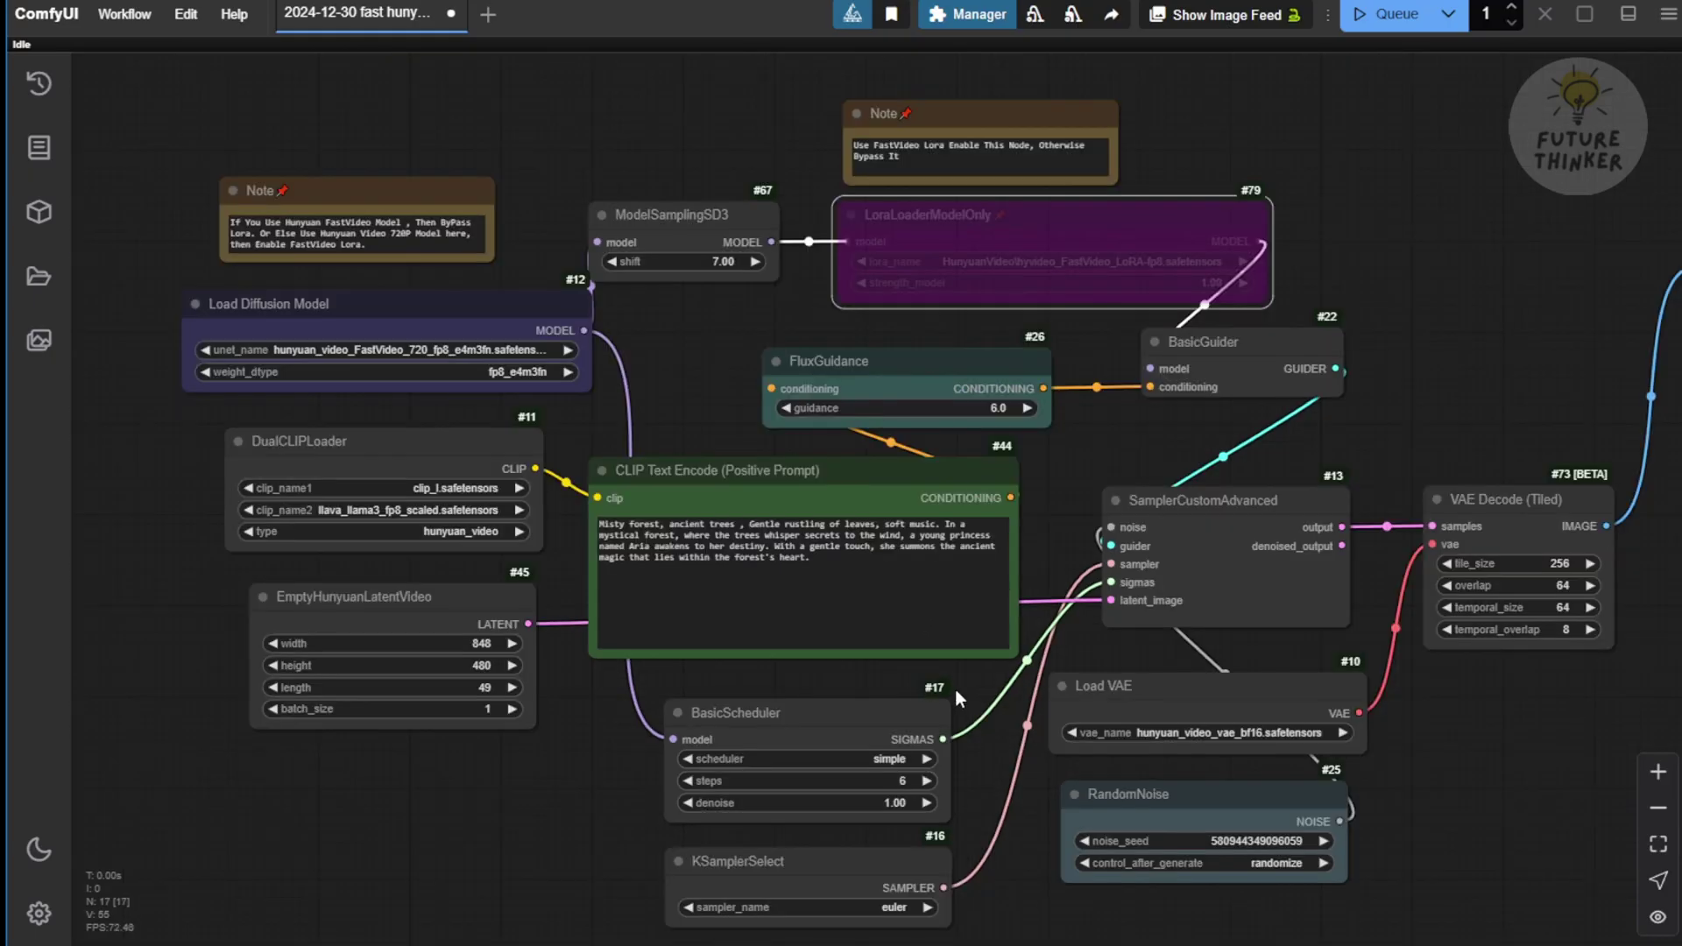
left_click_drag(962, 685, 898, 490)
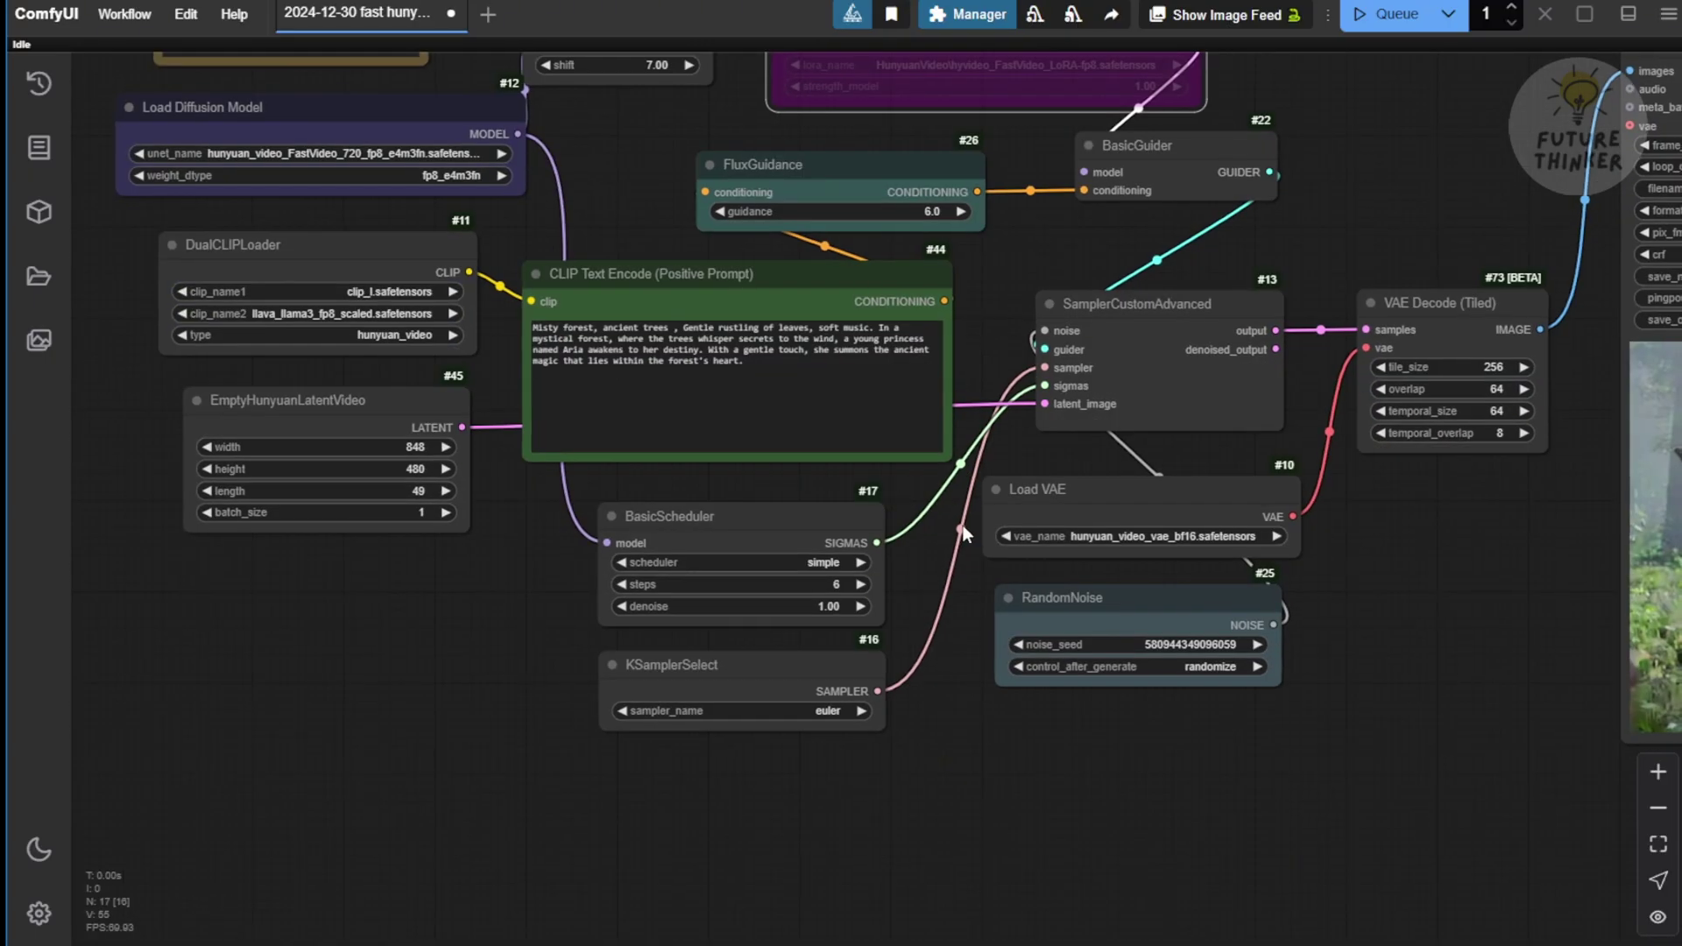
scroll(902, 606, "up", 6)
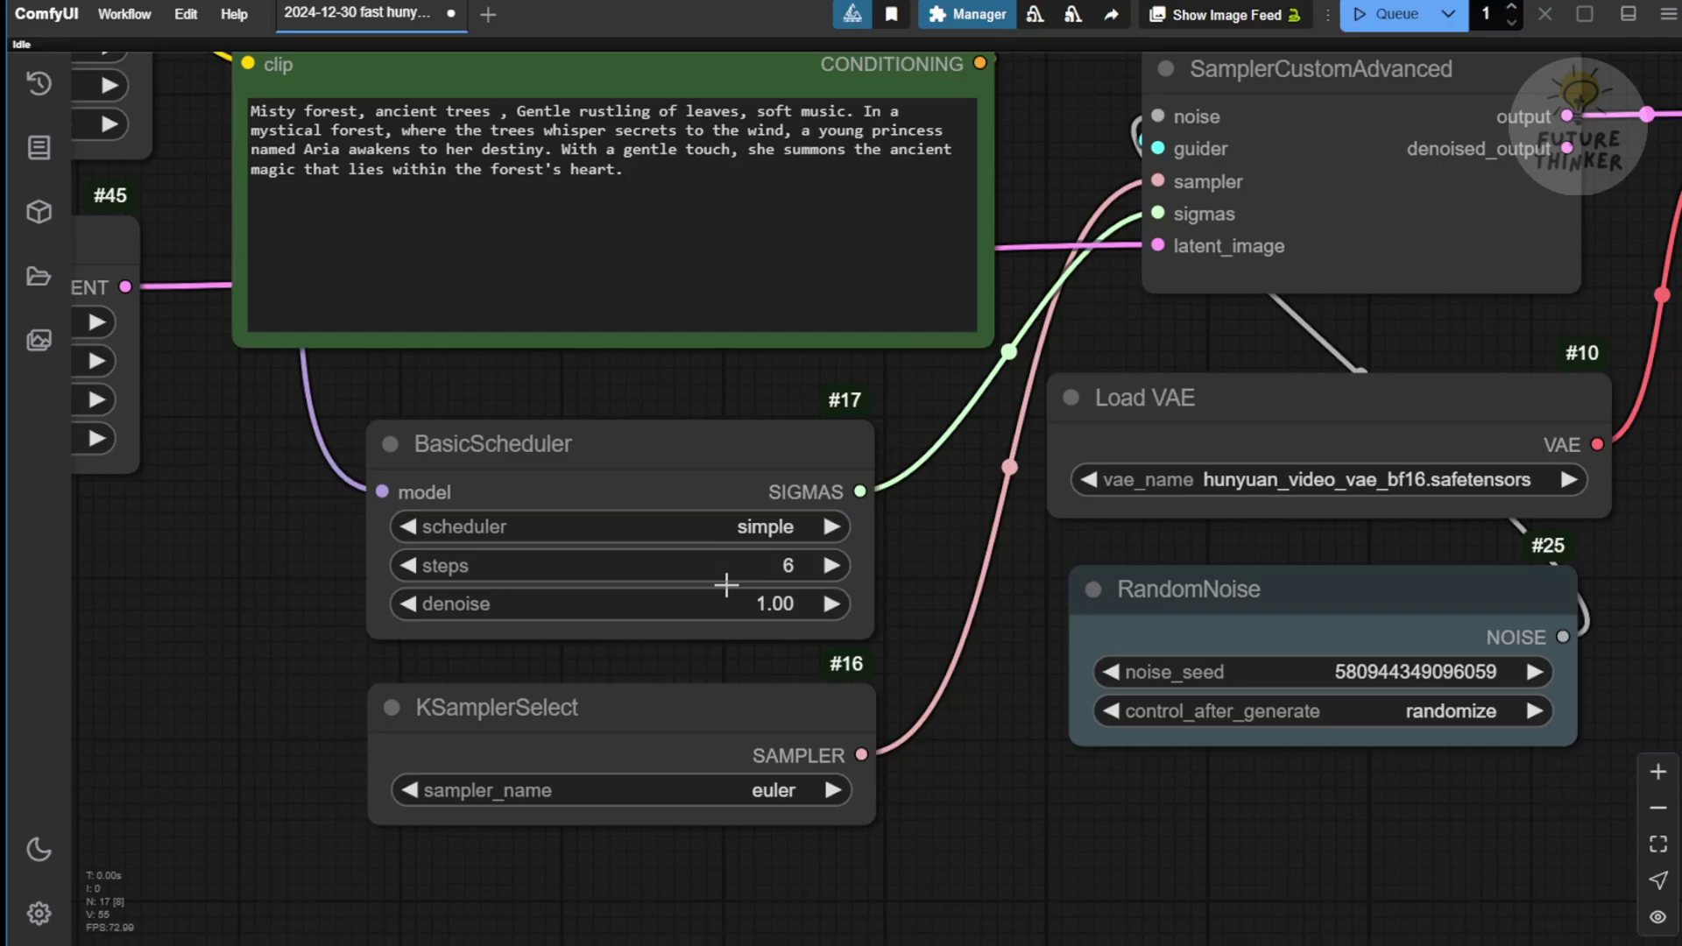
left_click(613, 449)
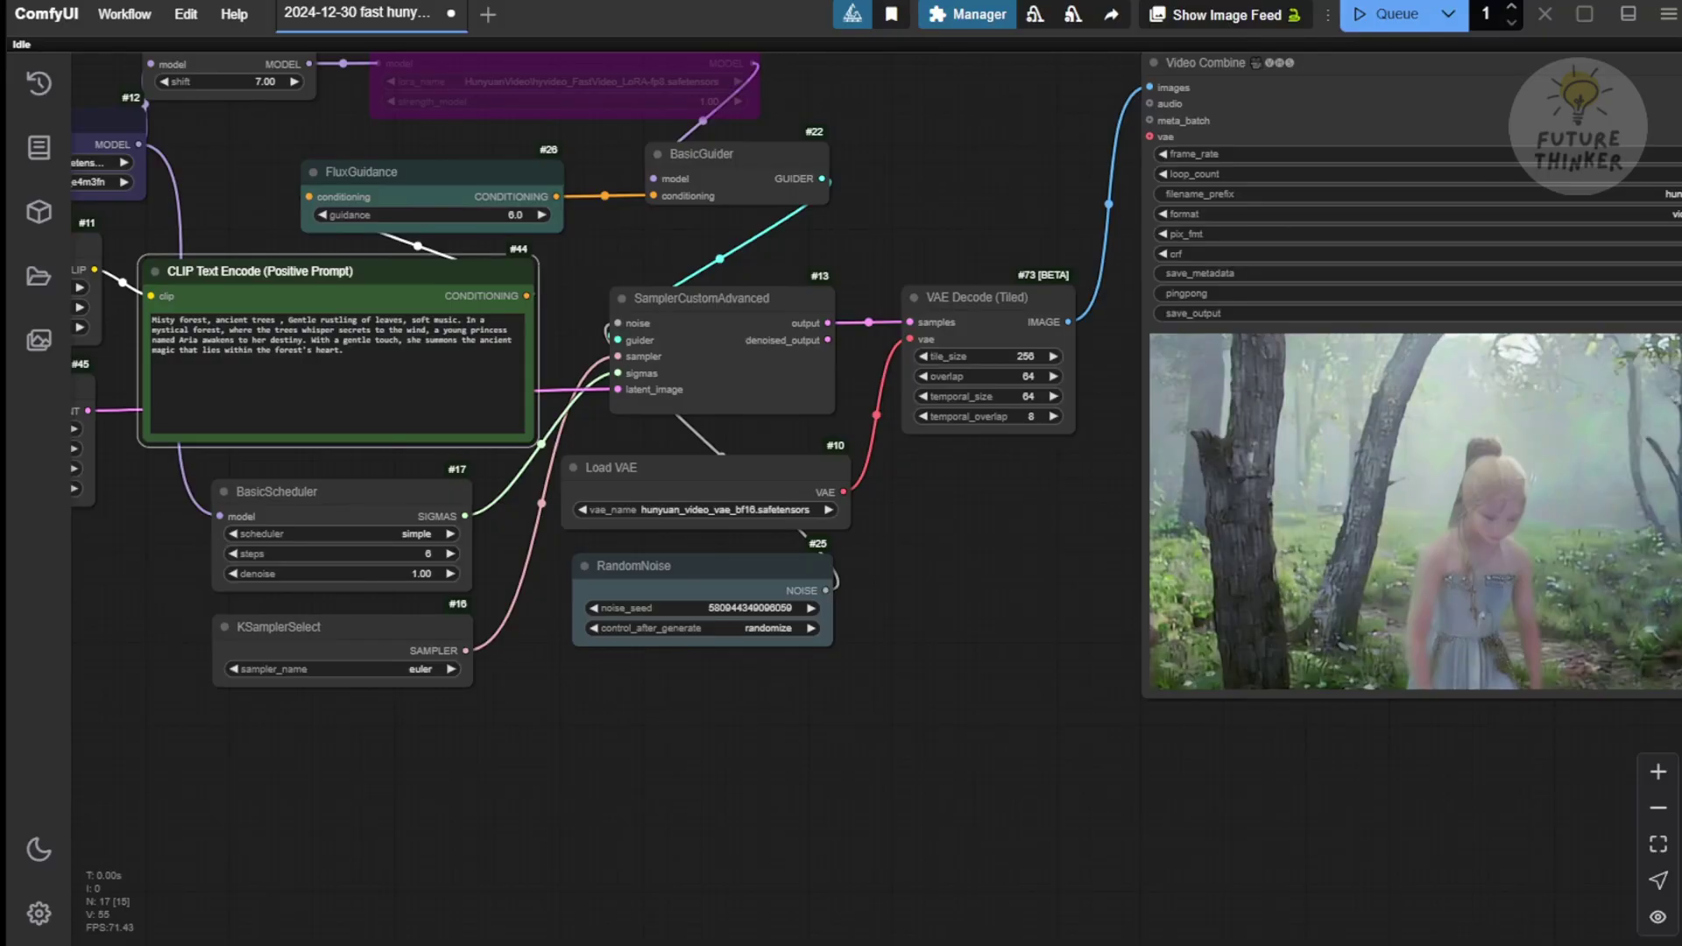
left_click_drag(831, 547, 1030, 582)
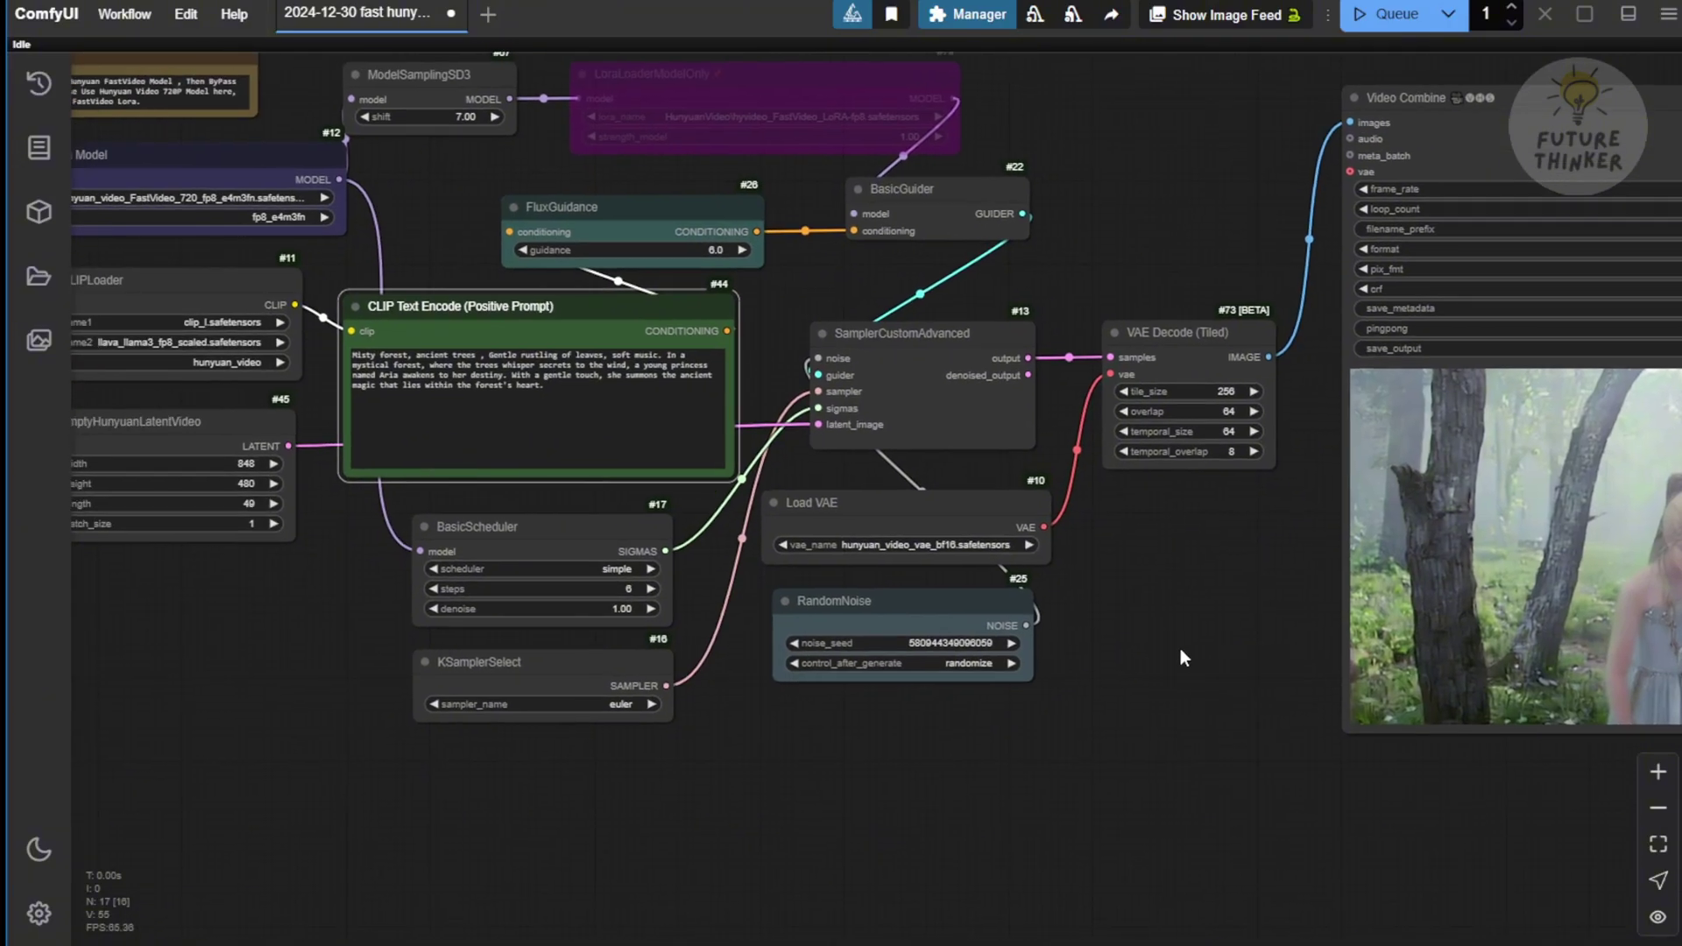
scroll(419, 385, "up", 5)
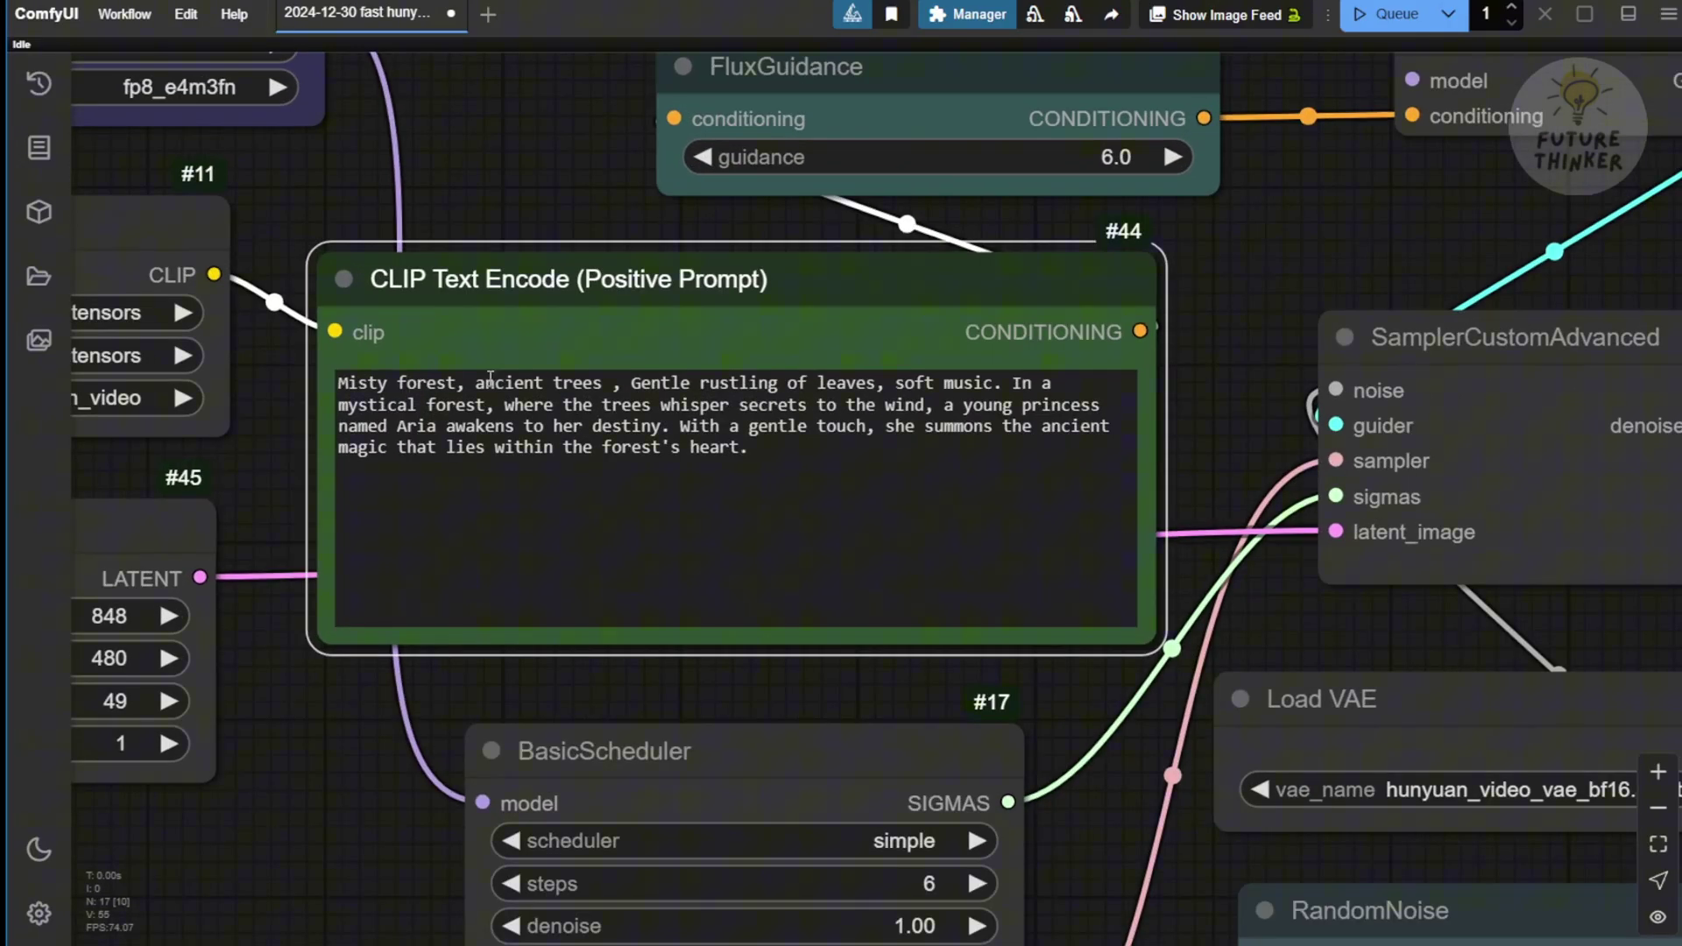
scroll(1350, 182, "down", 6)
left_click_drag(1349, 182, 493, 100)
scroll(822, 375, "up", 6)
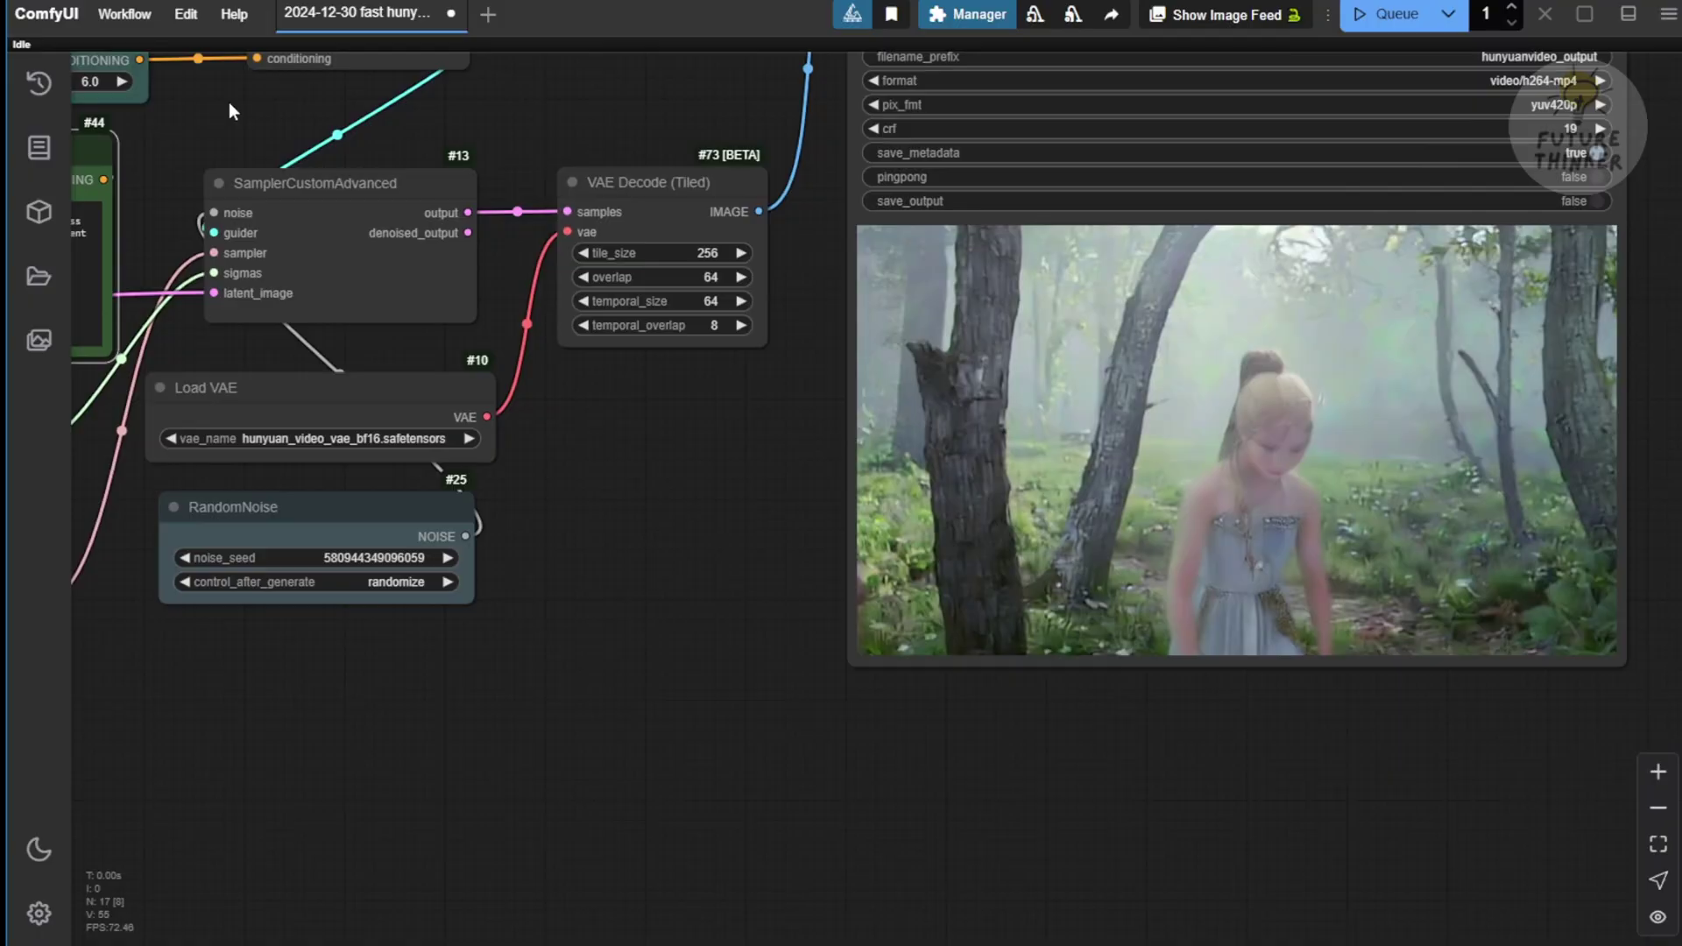
right_click(1190, 429)
left_click(1262, 379)
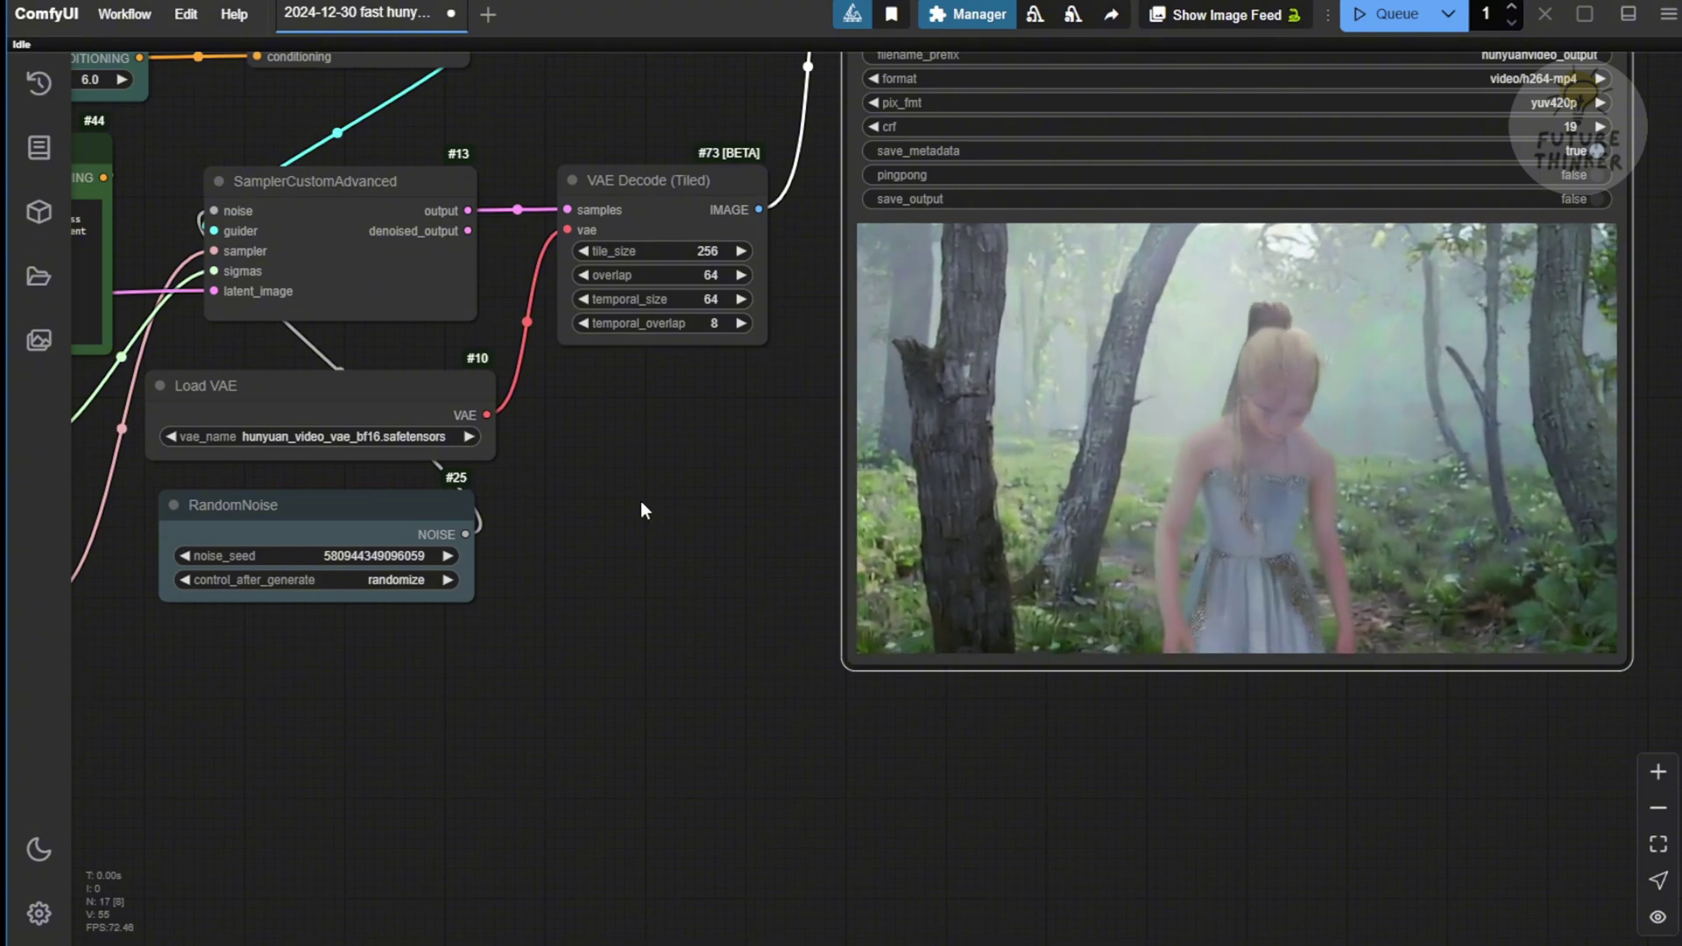
left_click_drag(639, 511, 1353, 694)
left_click(526, 438)
key("ctrl+a")
type("unlit clearing, vibrant flowers + Energetic music, dynamic character movements.  Aria receives a cryptic message from the Forest Queen, summoning her to the heart of the woods. With determination in her eyes, she embarks on a perilous journey to uncover the truth about her family's past and her own destiny.")
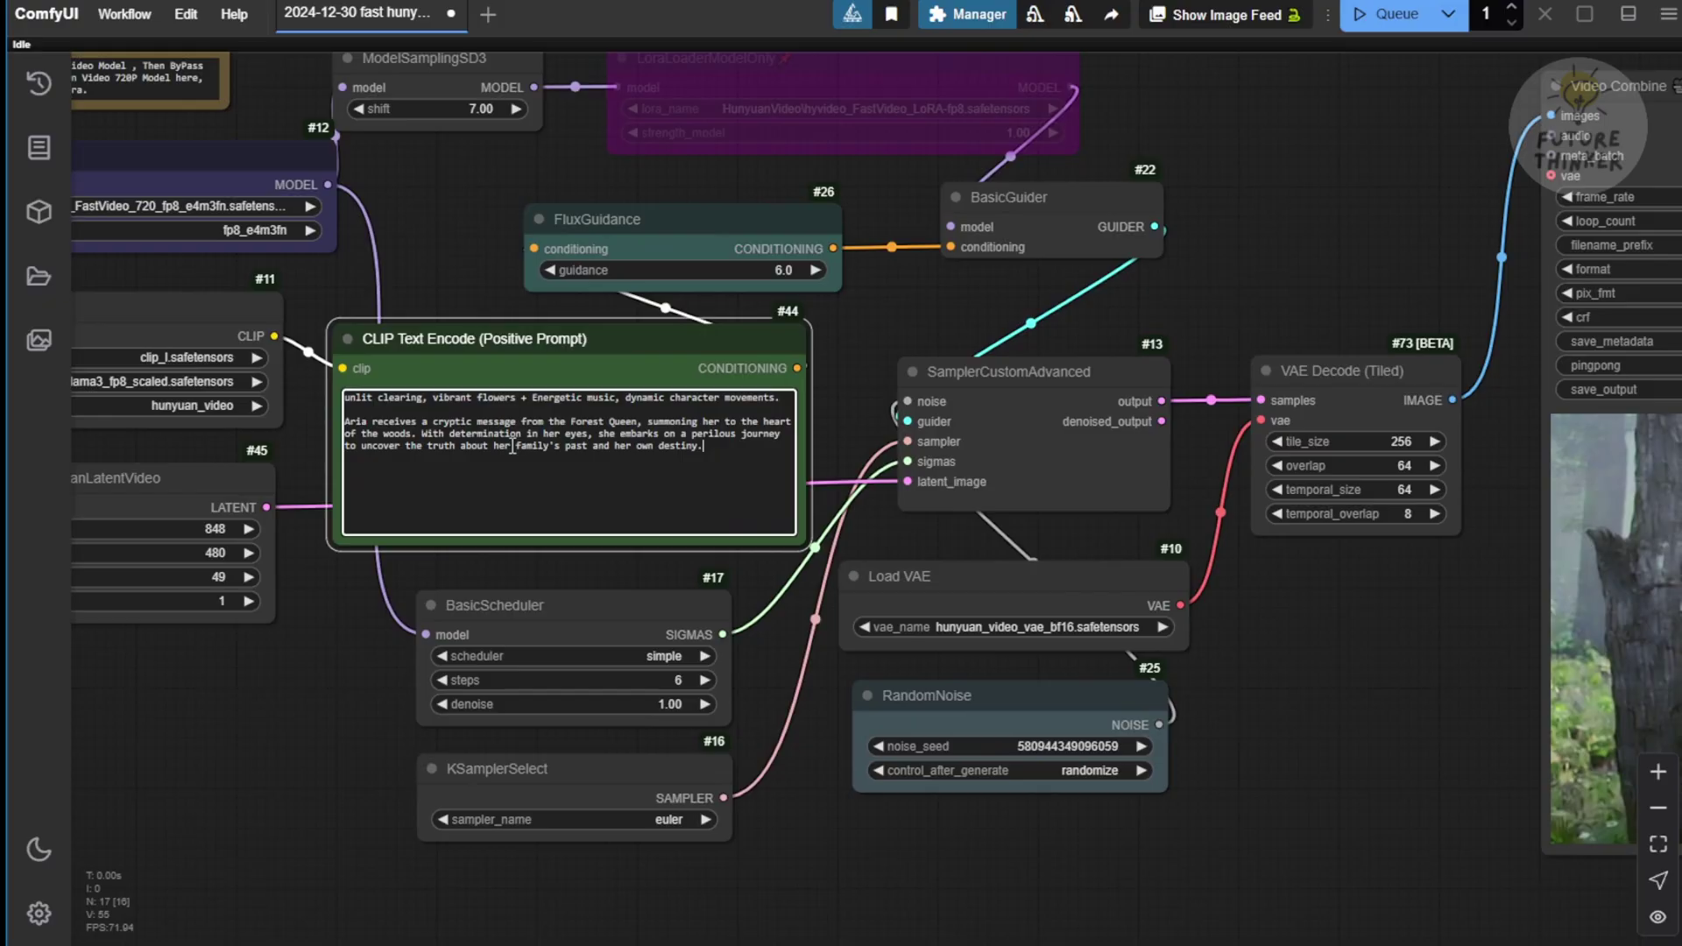
left_click(467, 409)
key("Delete")
key("ctrl+Return")
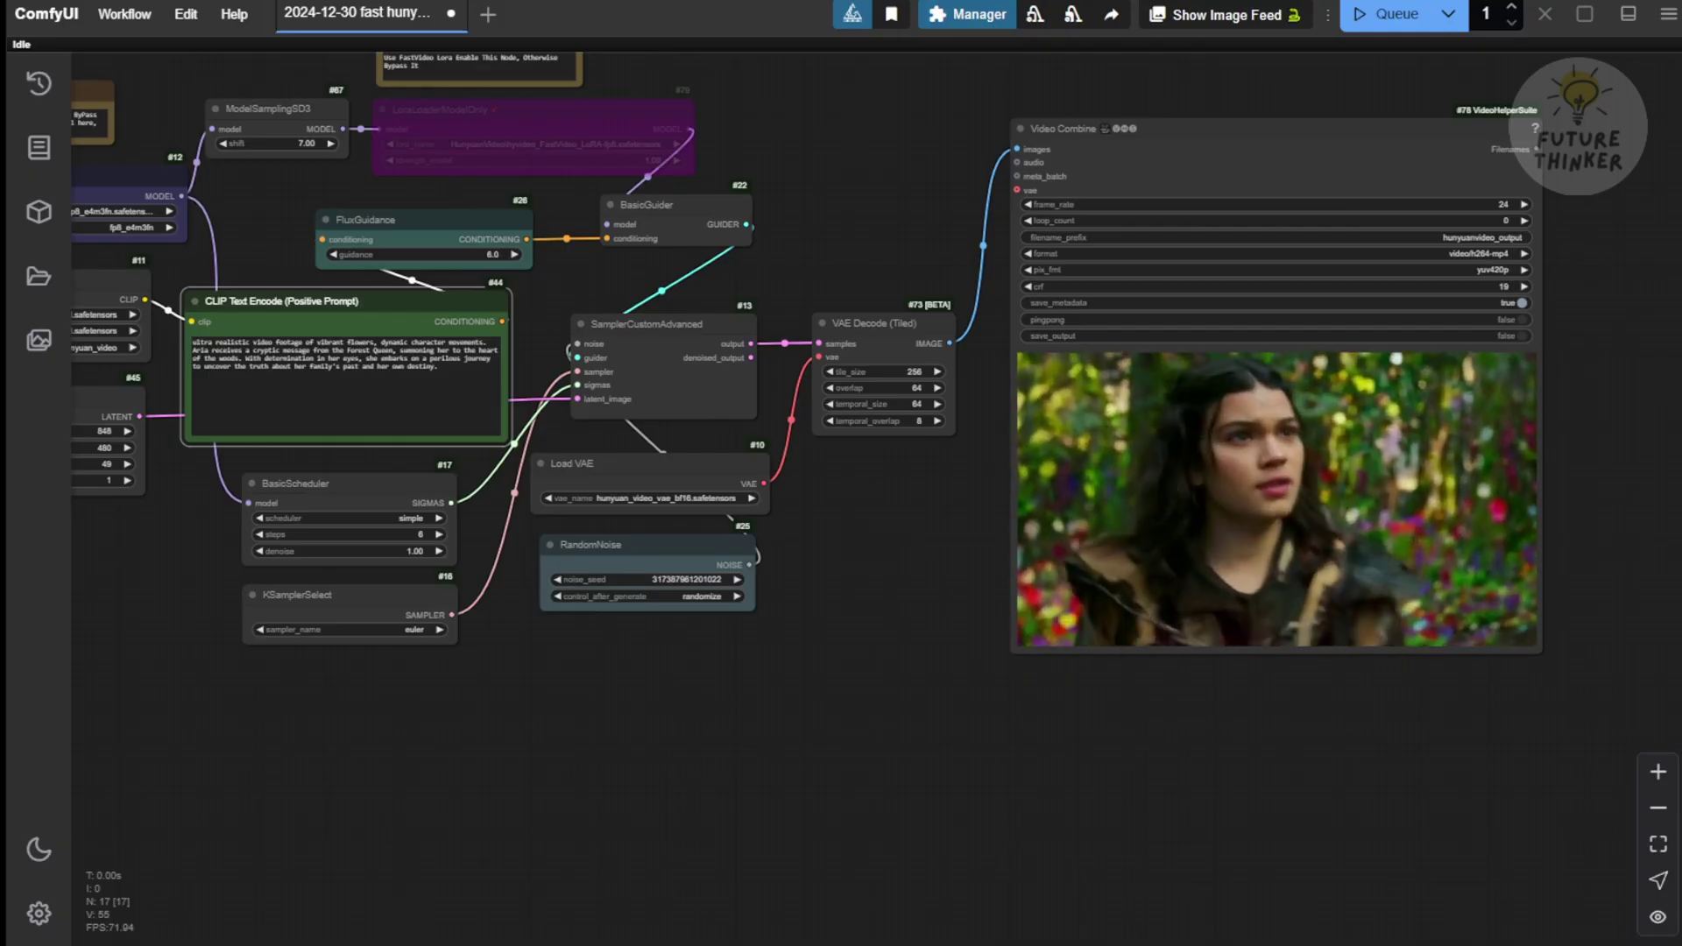
left_click_drag(907, 560, 719, 559)
scroll(721, 550, "up", 2)
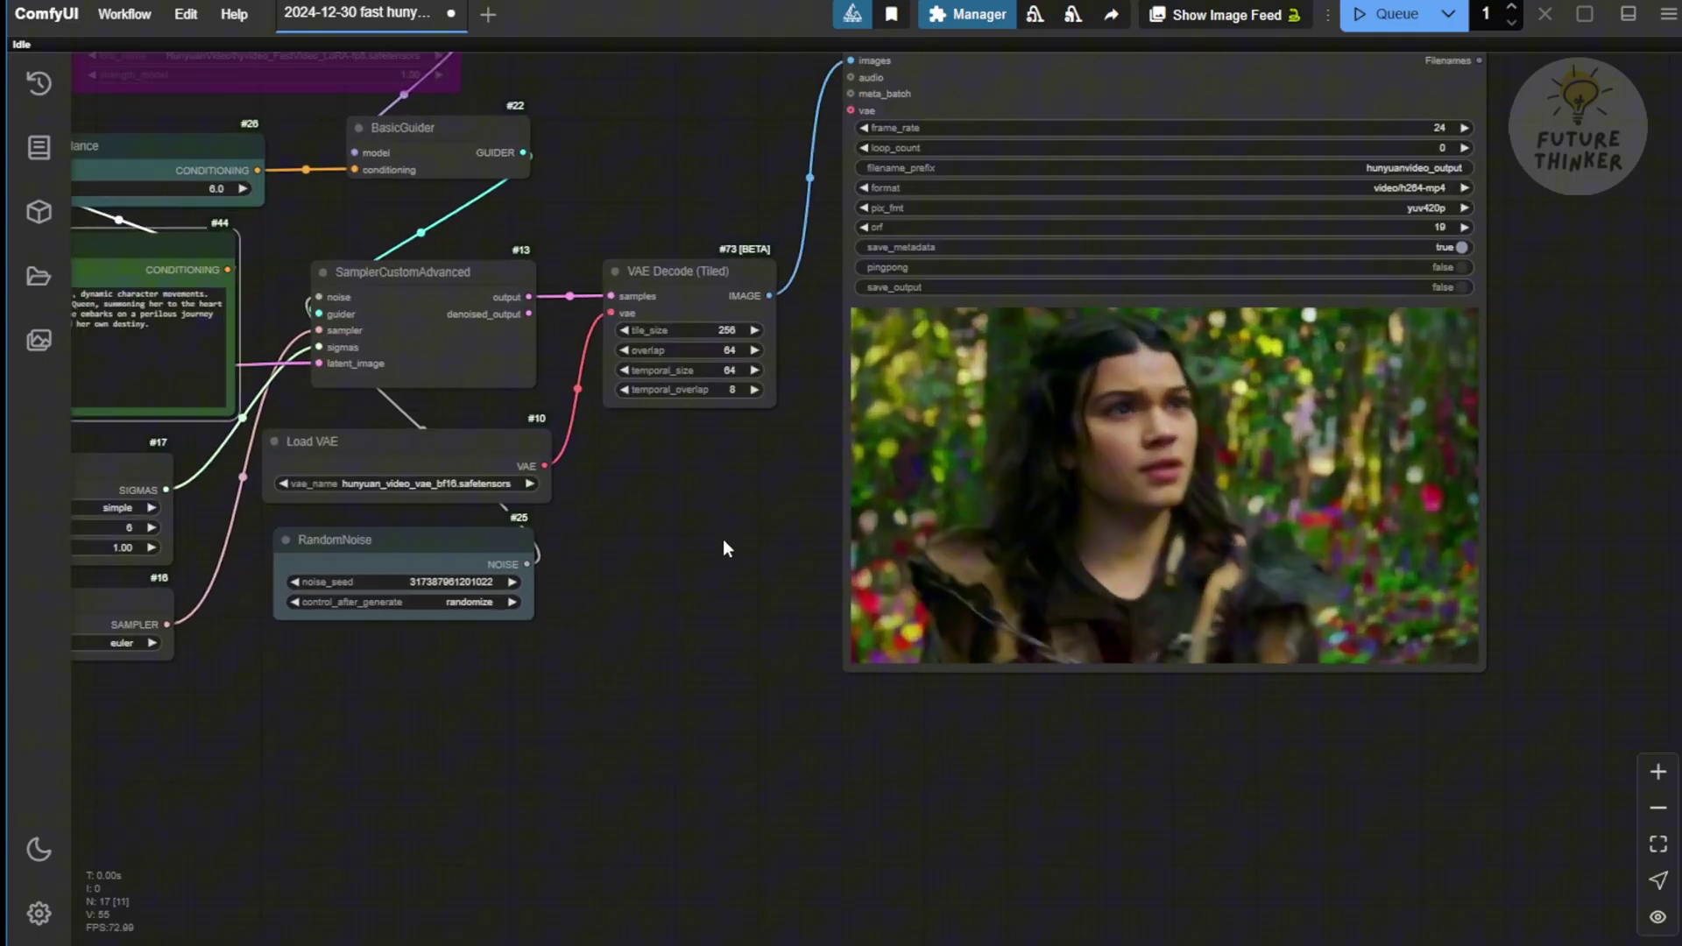
scroll(723, 548, "up", 1)
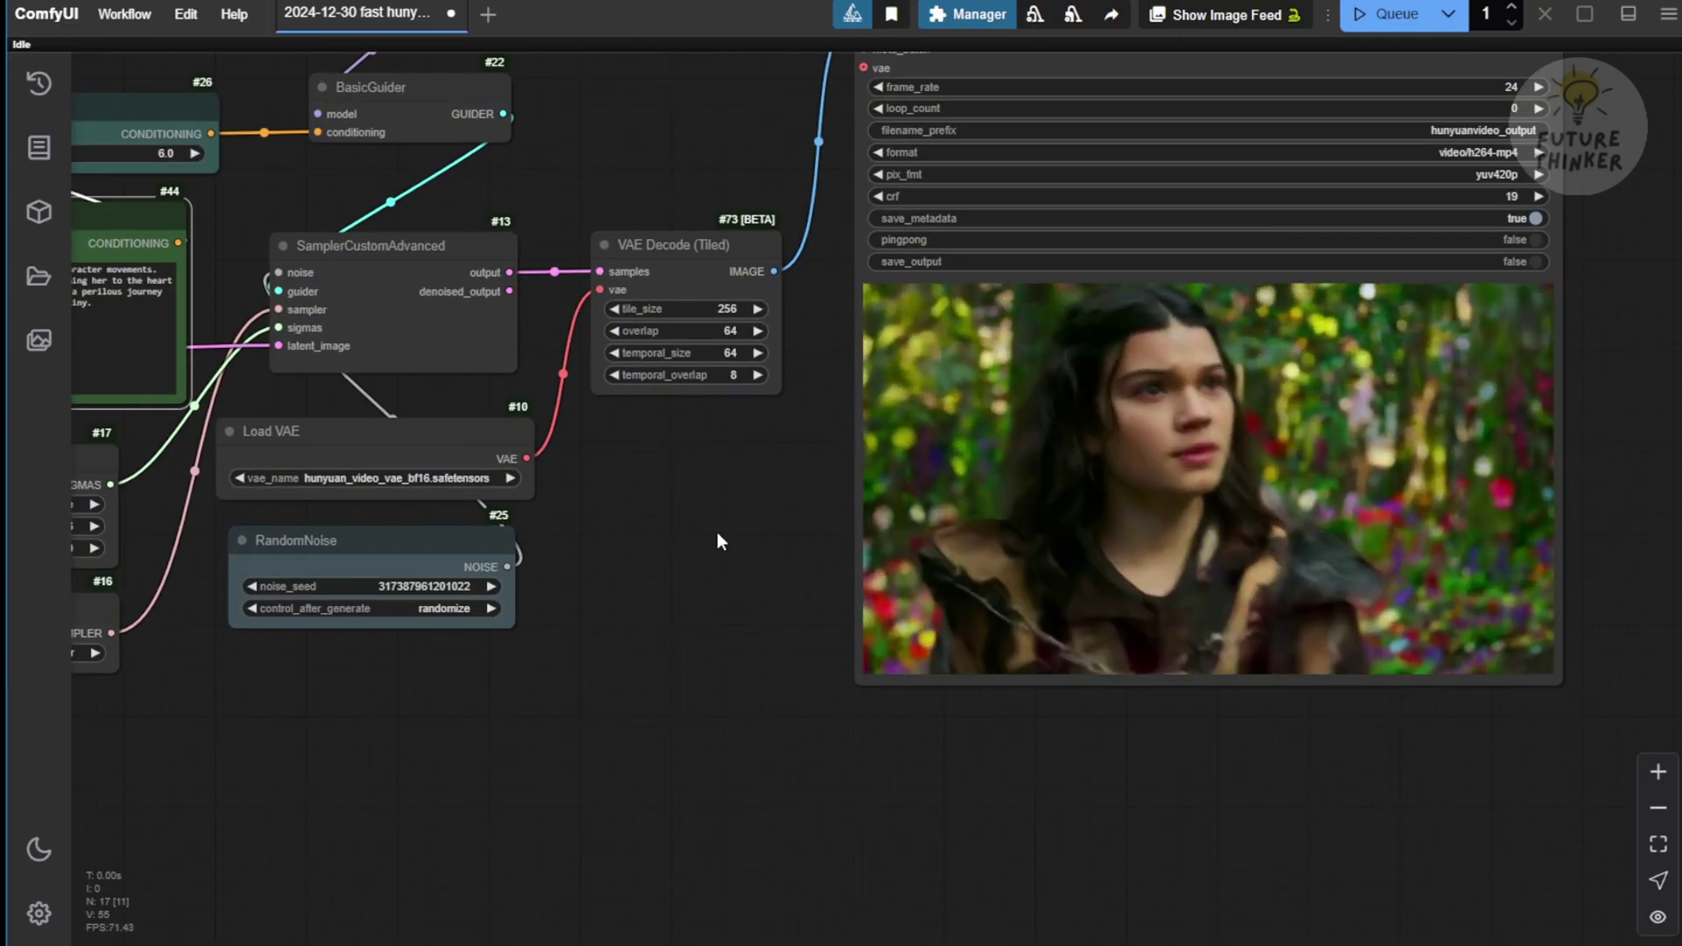
key(".")
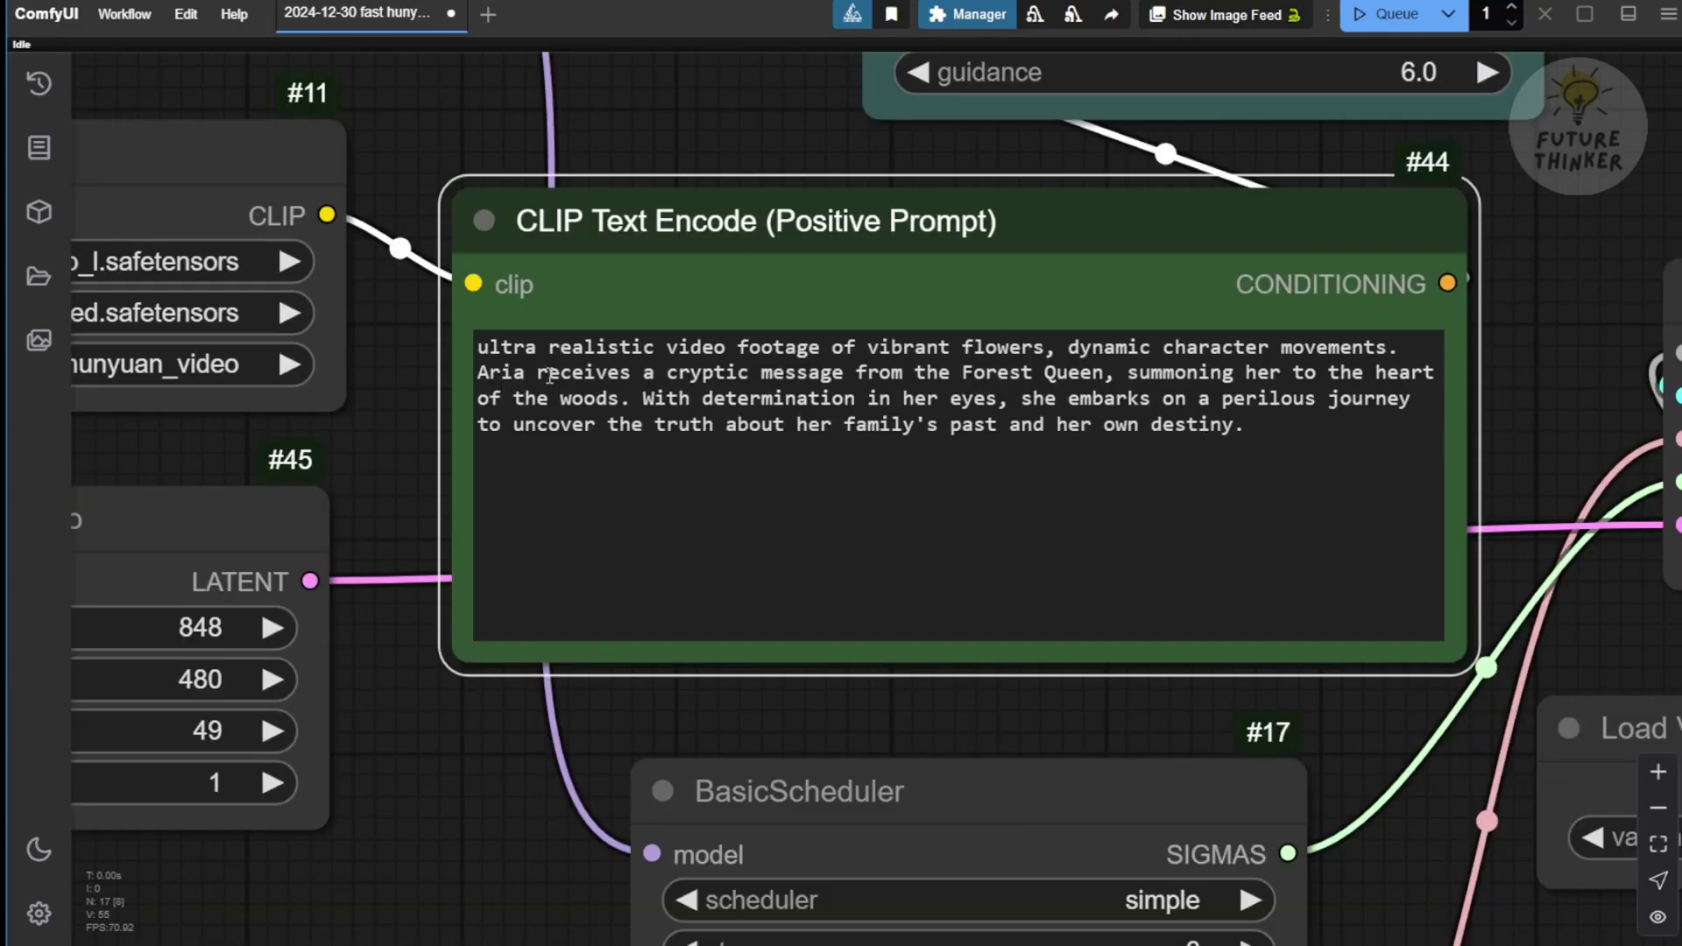
scroll(975, 768, "down", 10)
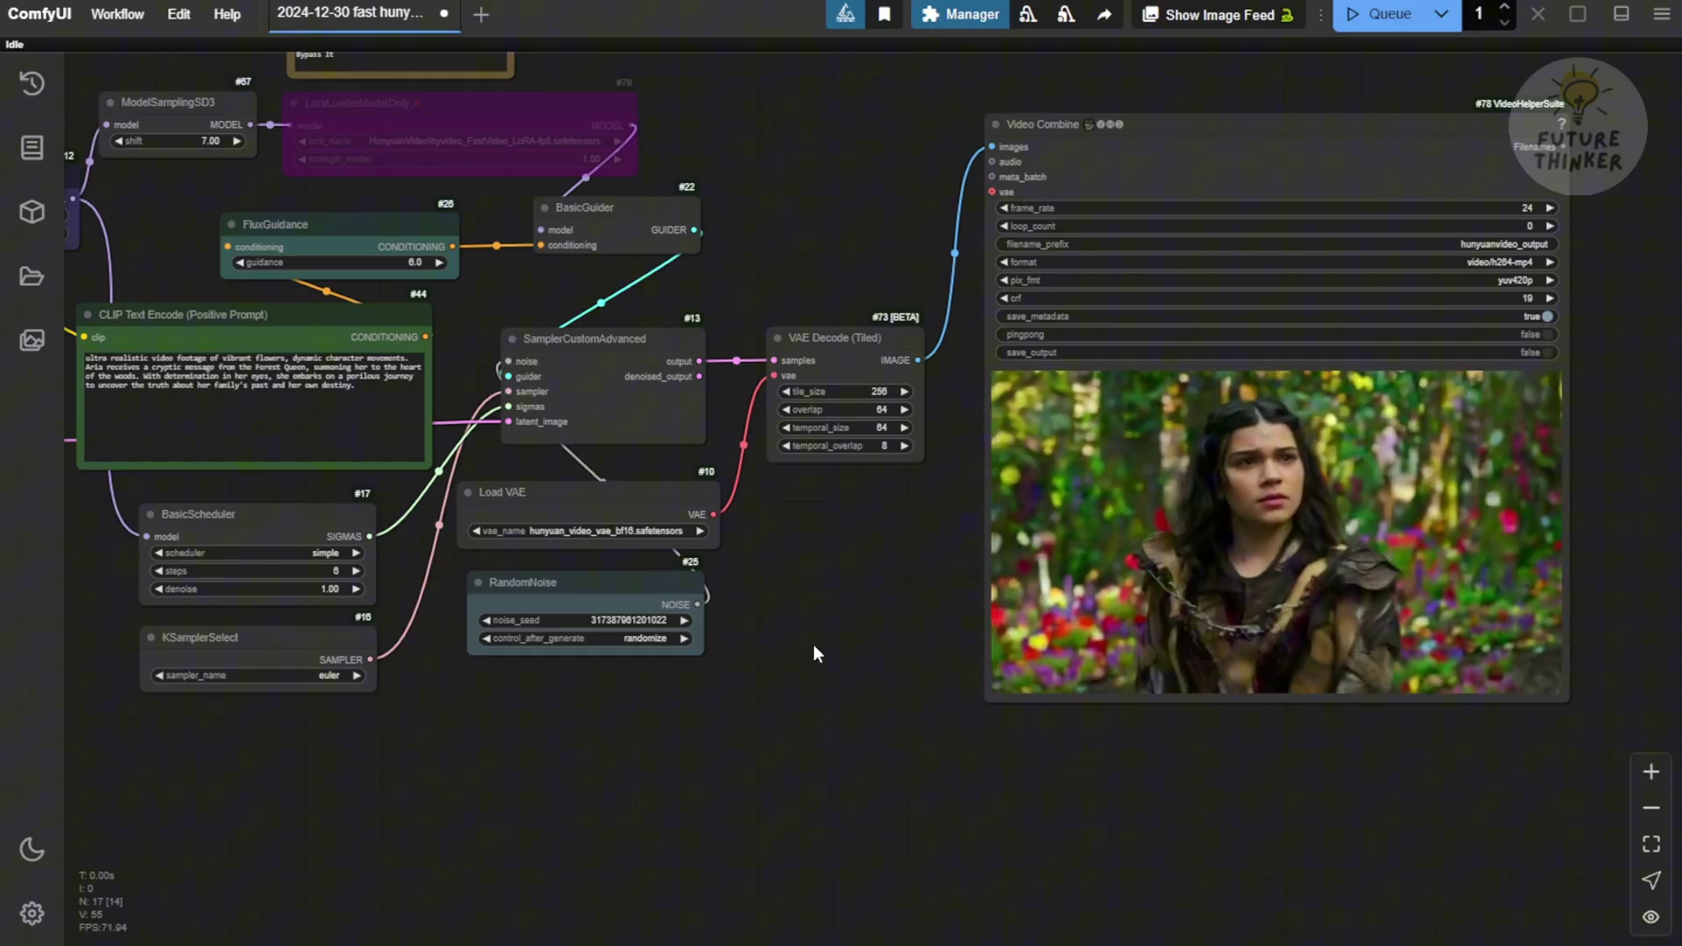
scroll(815, 648, "down", 1)
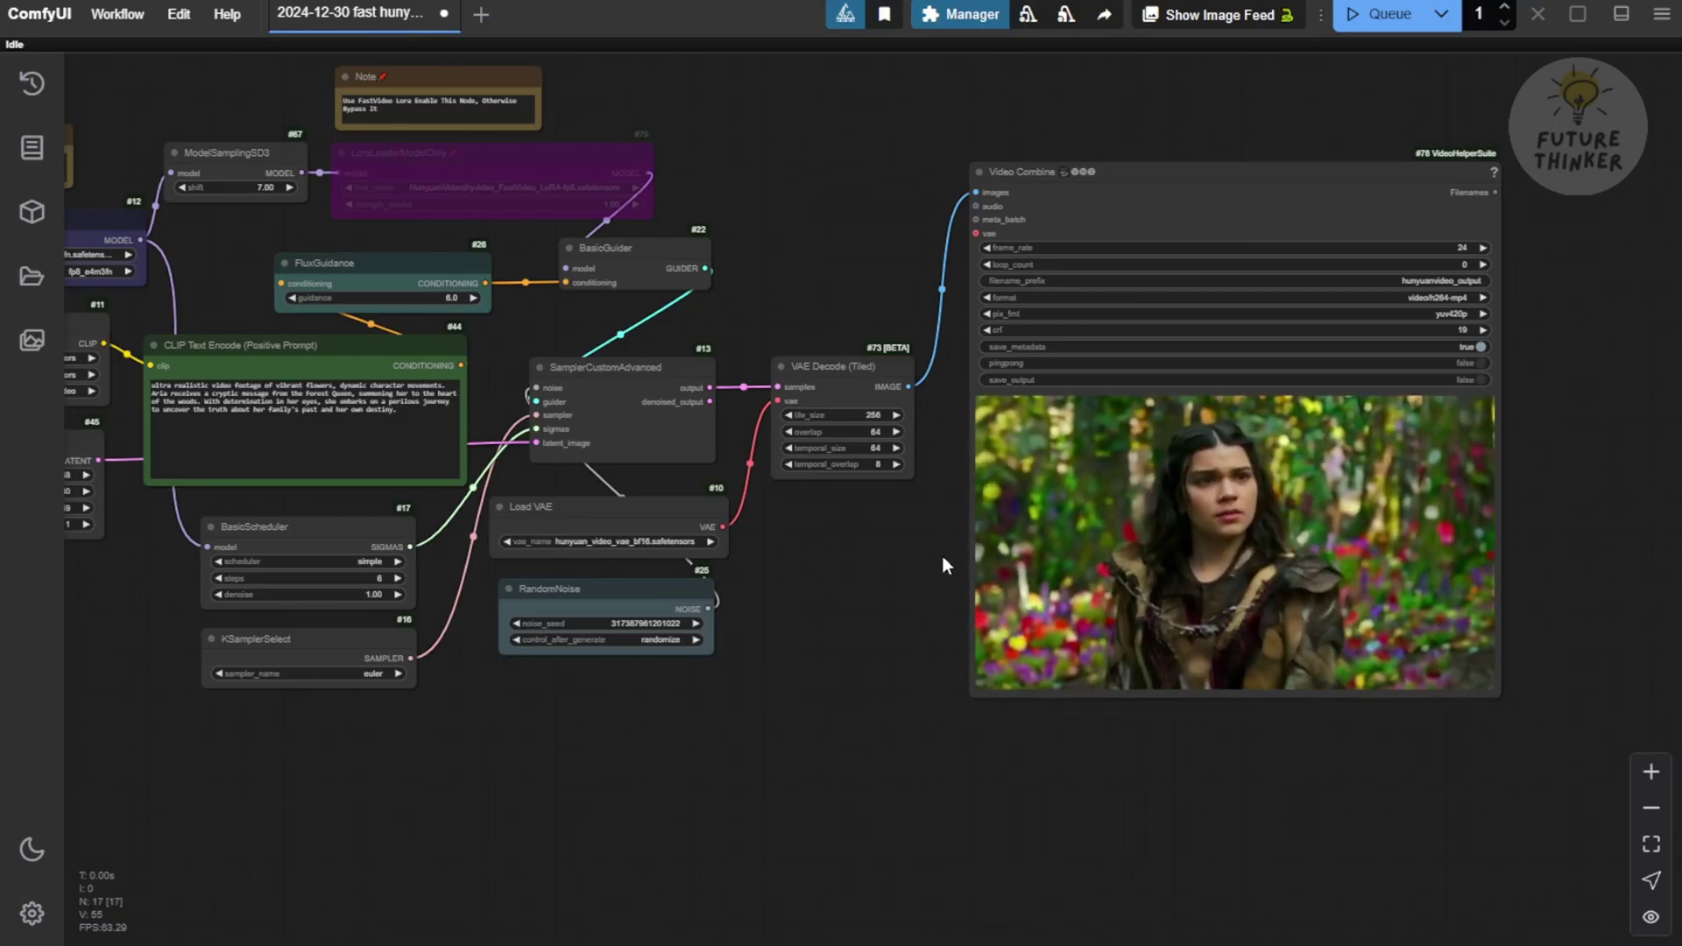
- Set Load Diffusion Model's unet_name to hunyuan_video_t2v_720p_bf16.safetensors
left_click_drag(896, 565, 1502, 613)
scroll(673, 423, "up", 3)
scroll(673, 423, "up", 4)
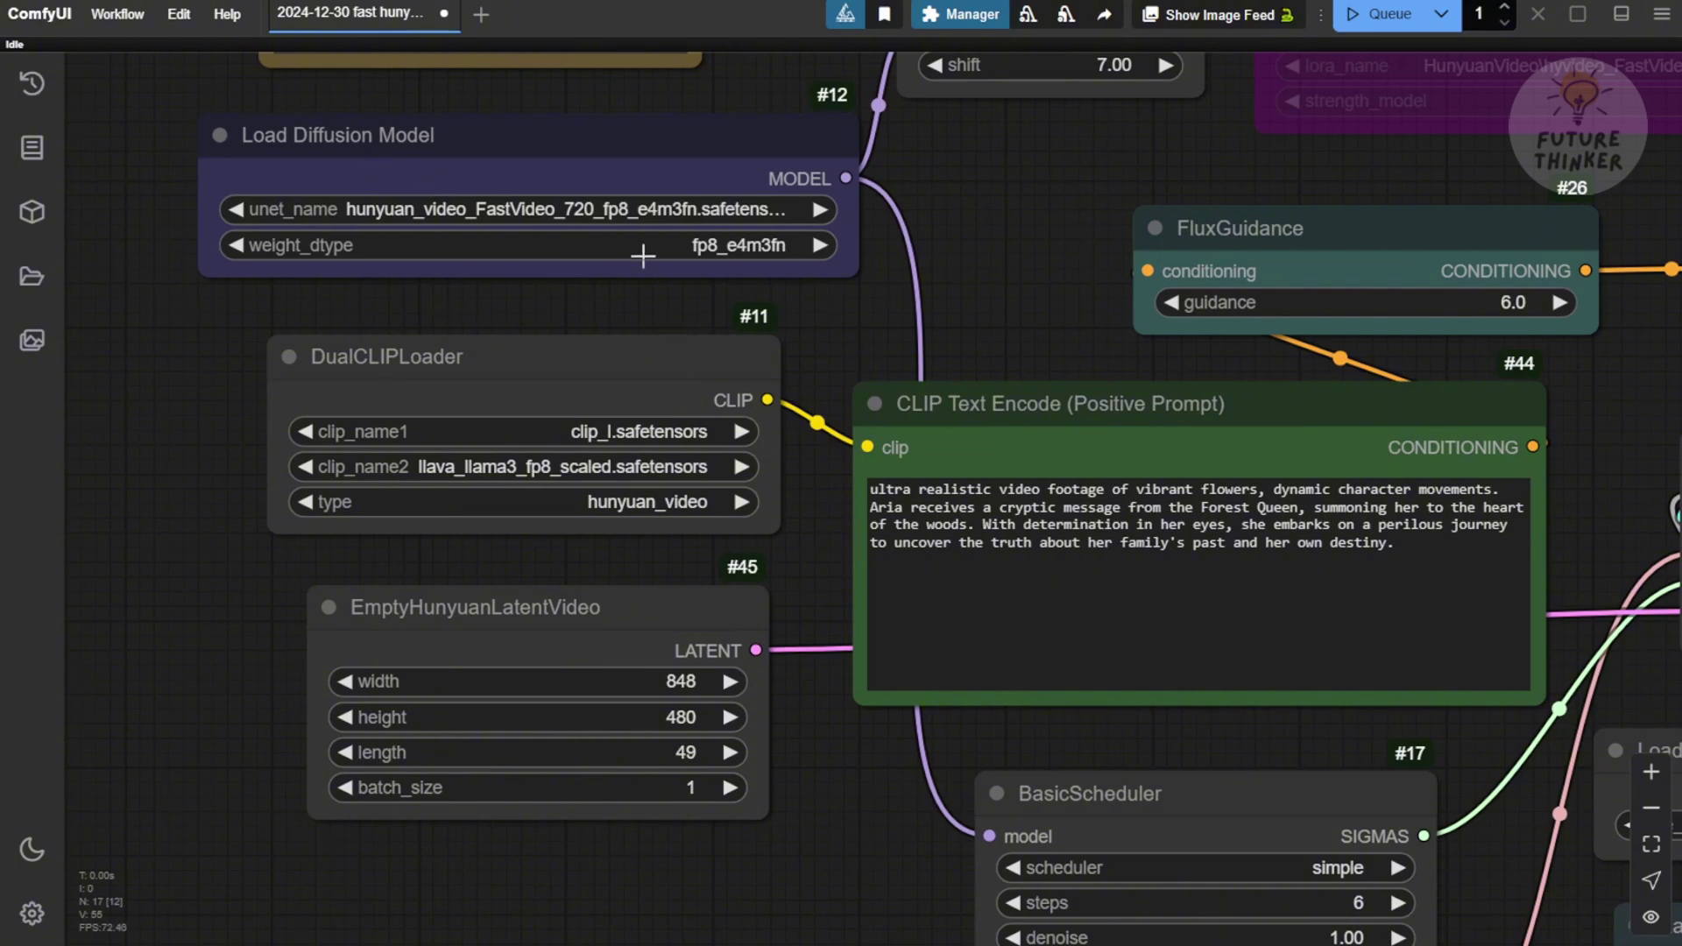
left_click(656, 209)
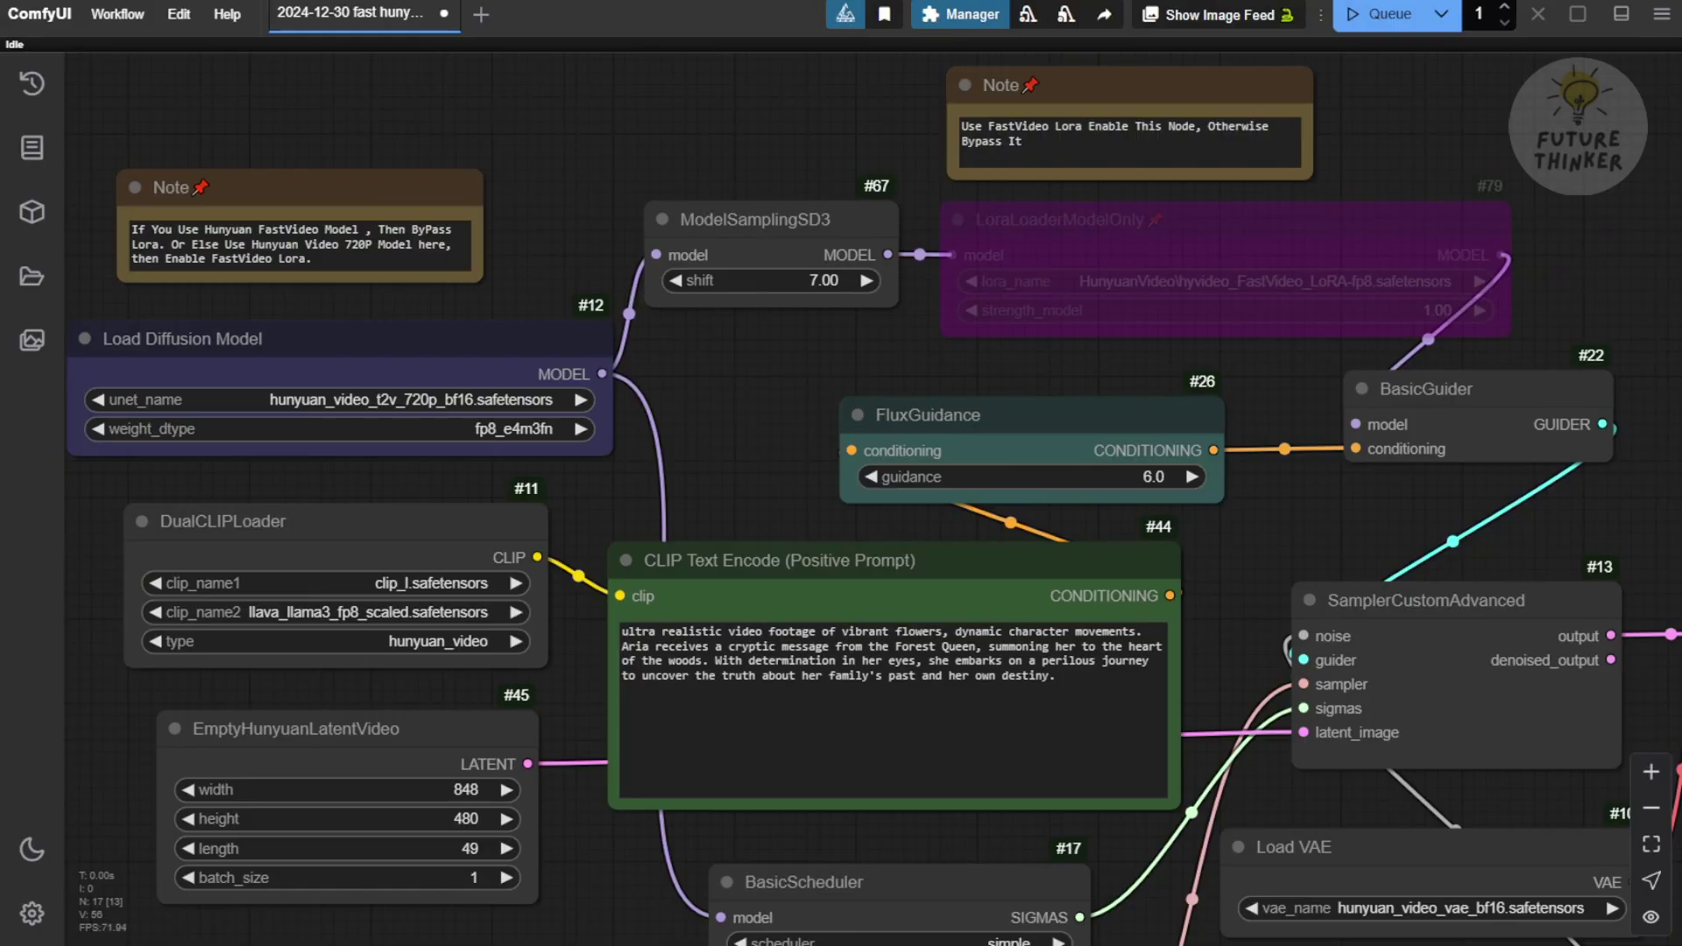
- Re-enable the FastVideo LoRA loader and review the model loaders beside the explanatory note
left_click_drag(1512, 159, 1394, 282)
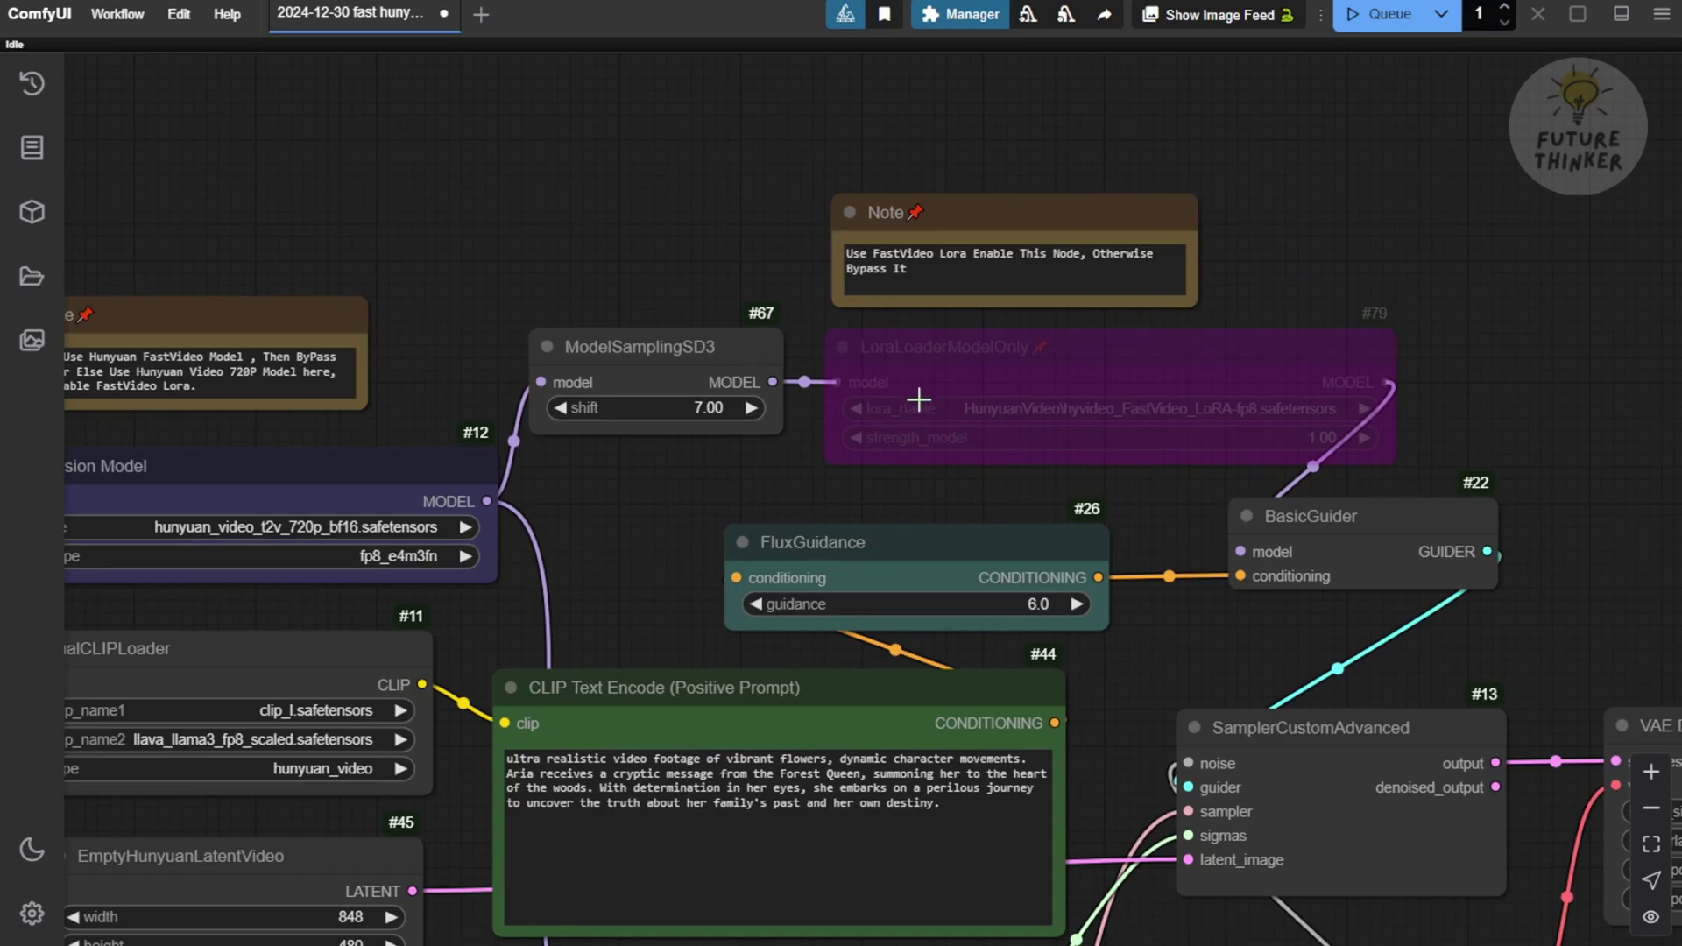
scroll(1008, 366, "up", 4)
right_click(1129, 367)
left_click(1166, 699)
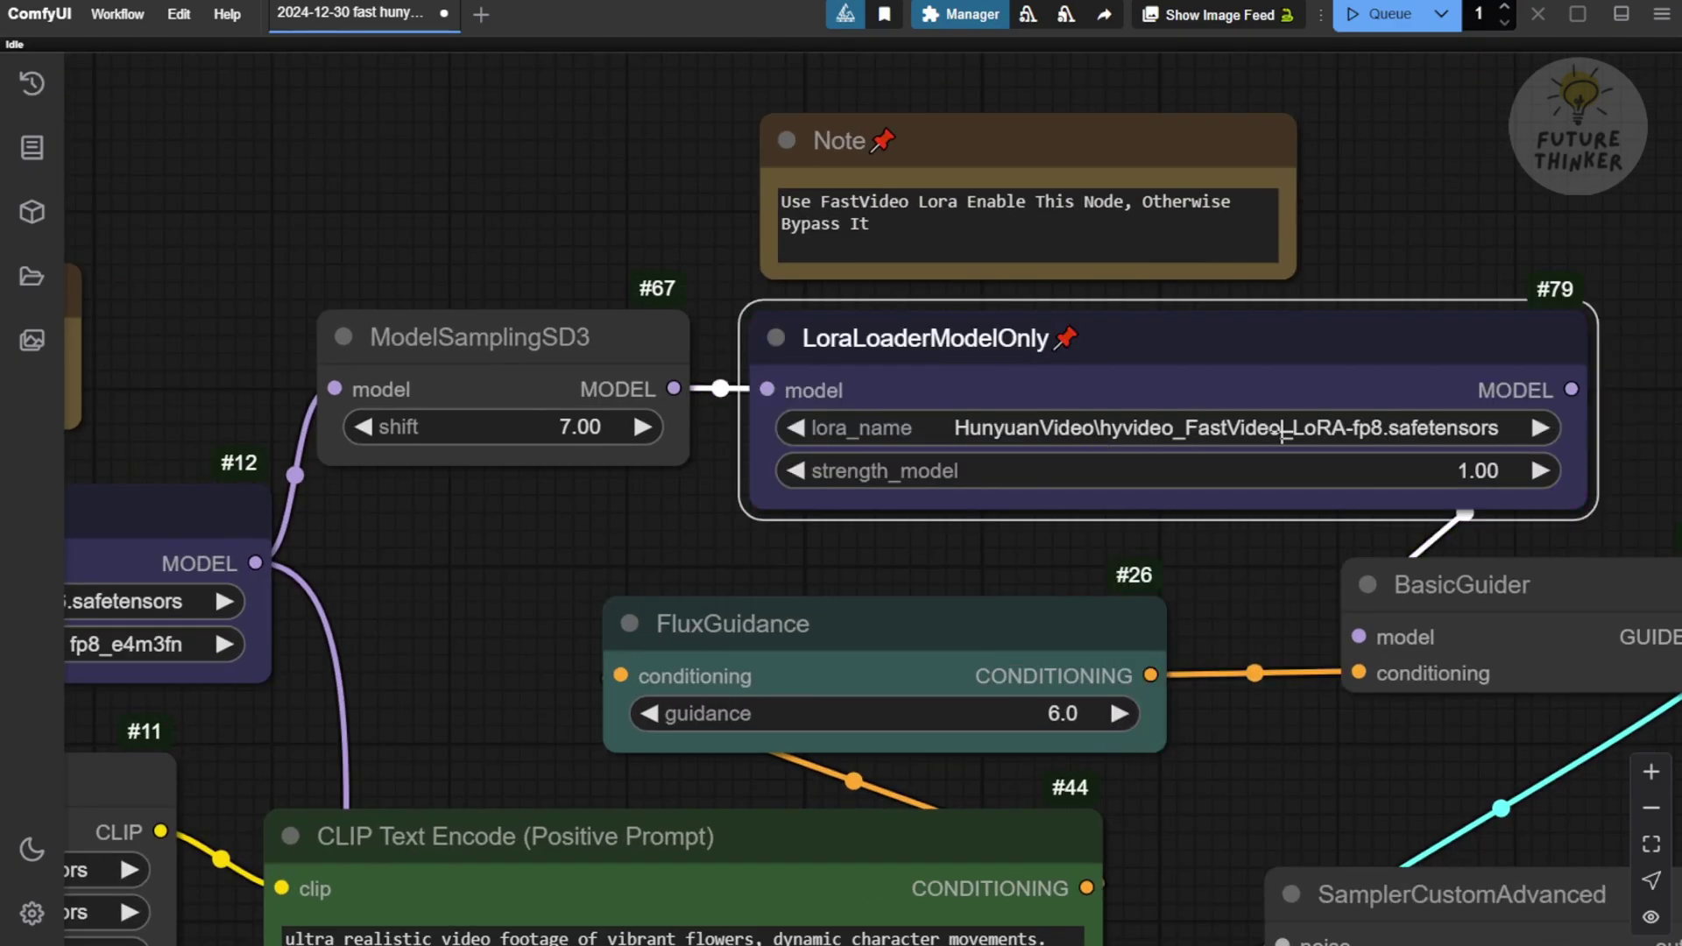
left_click_drag(525, 574, 1271, 359)
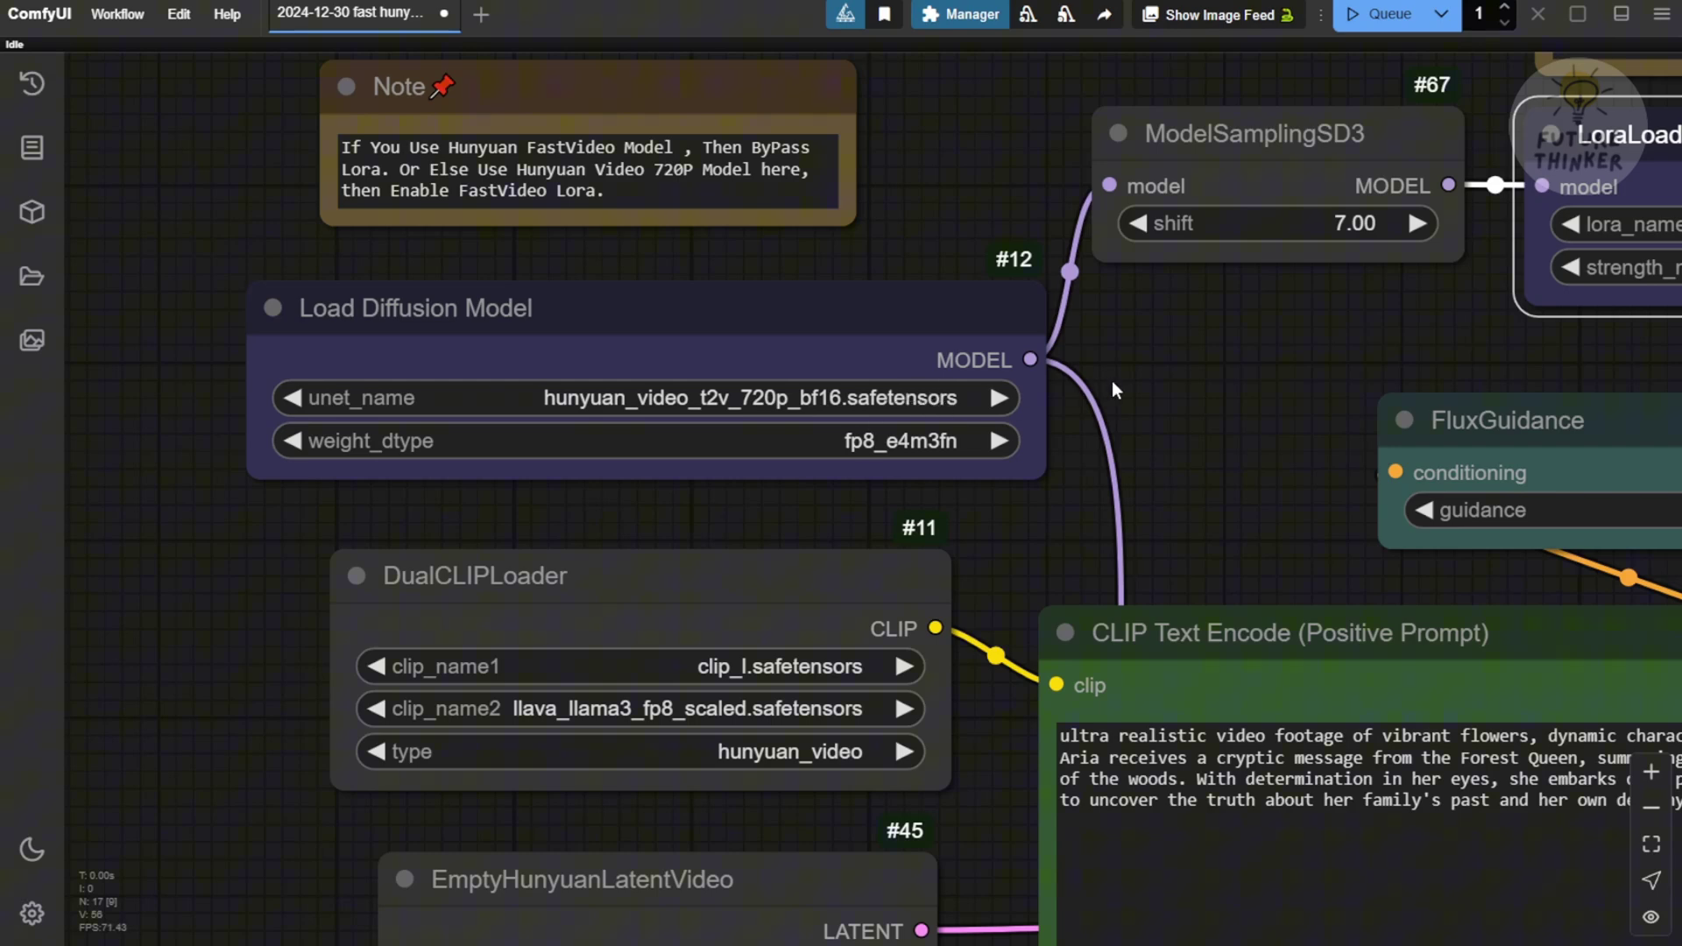
scroll(481, 470, "down", 10)
scroll(631, 344, "up", 6)
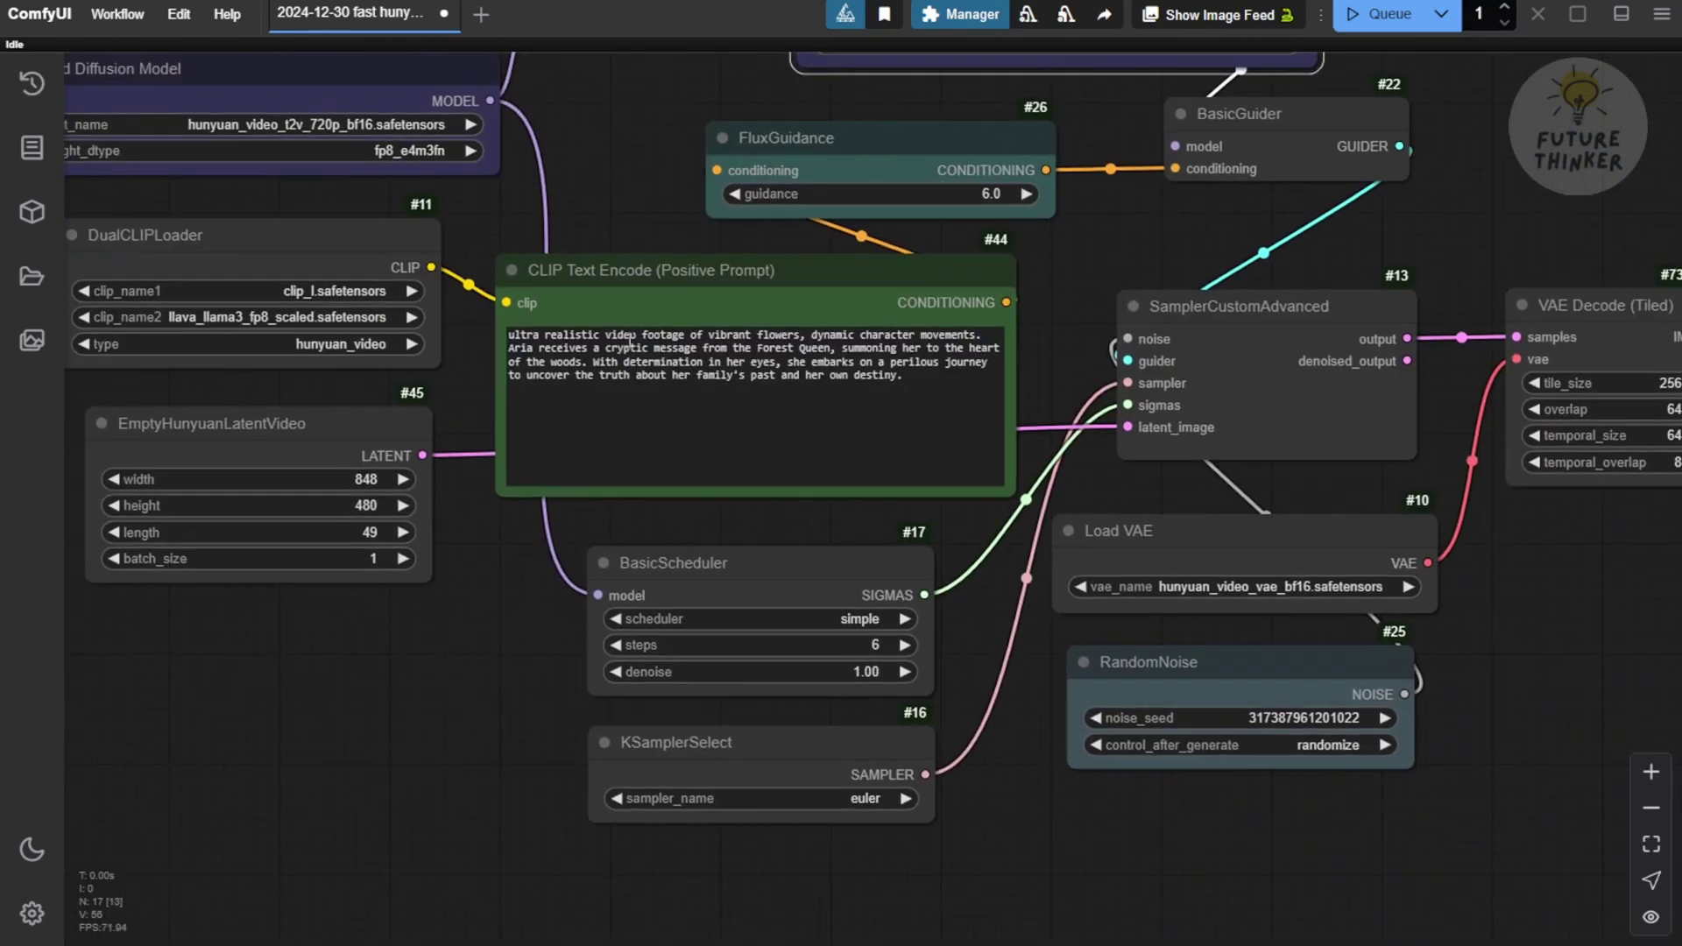
scroll(1169, 266, "up", 6)
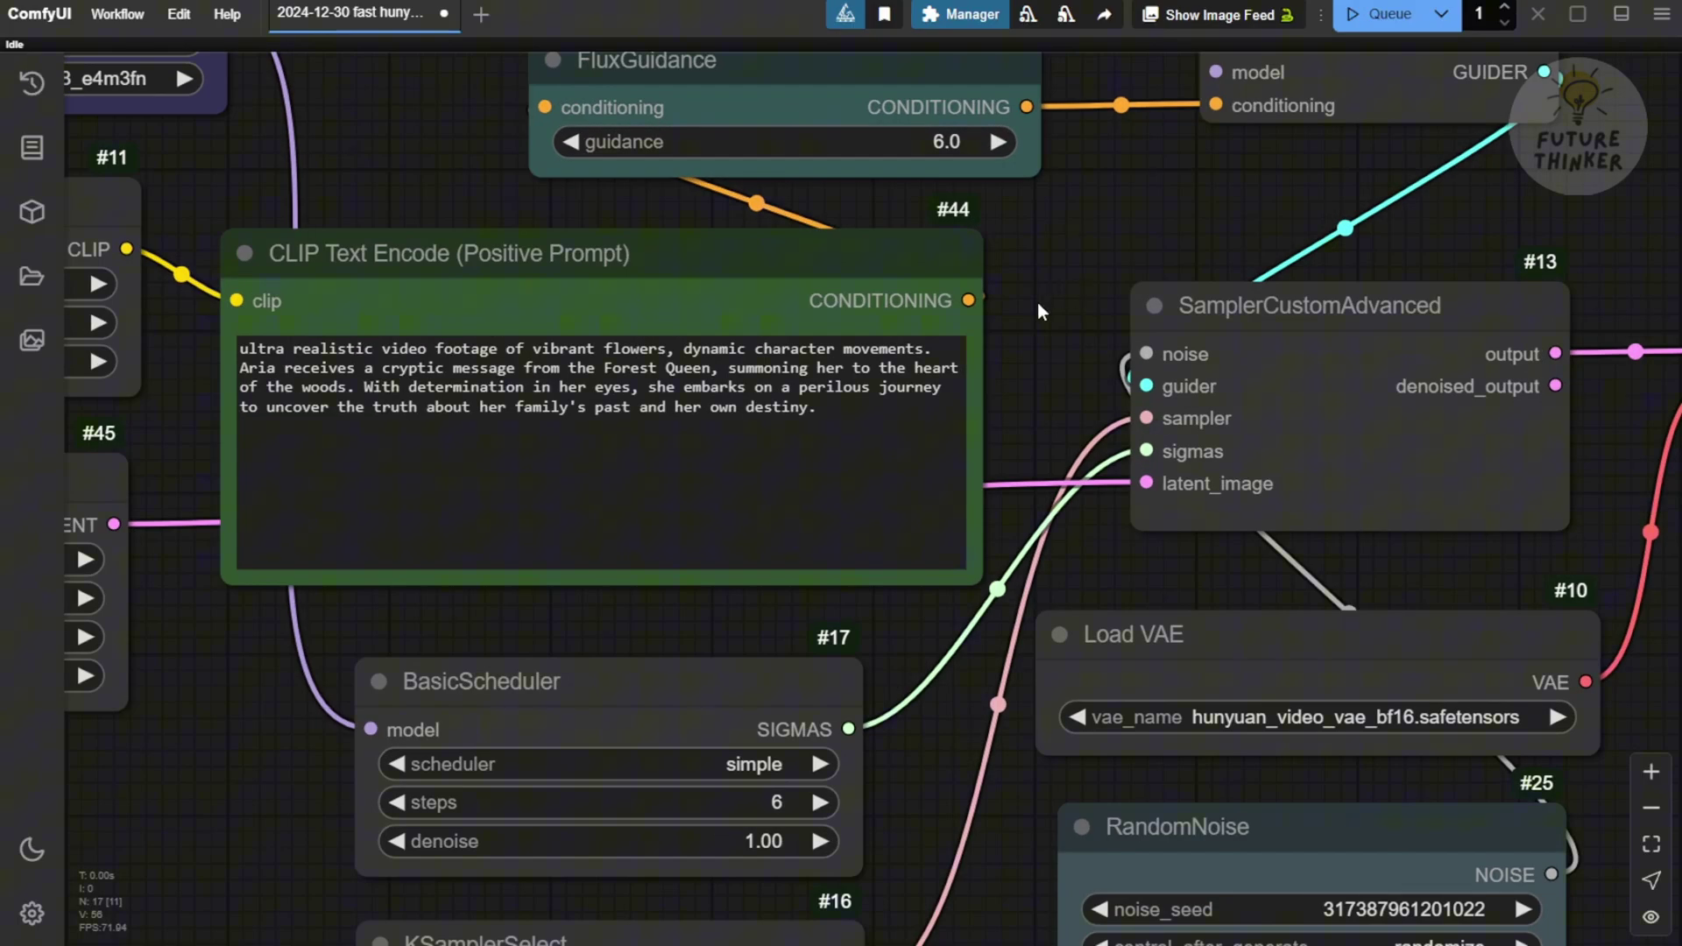
scroll(1037, 303, "down", 6)
scroll(898, 497, "down", 8)
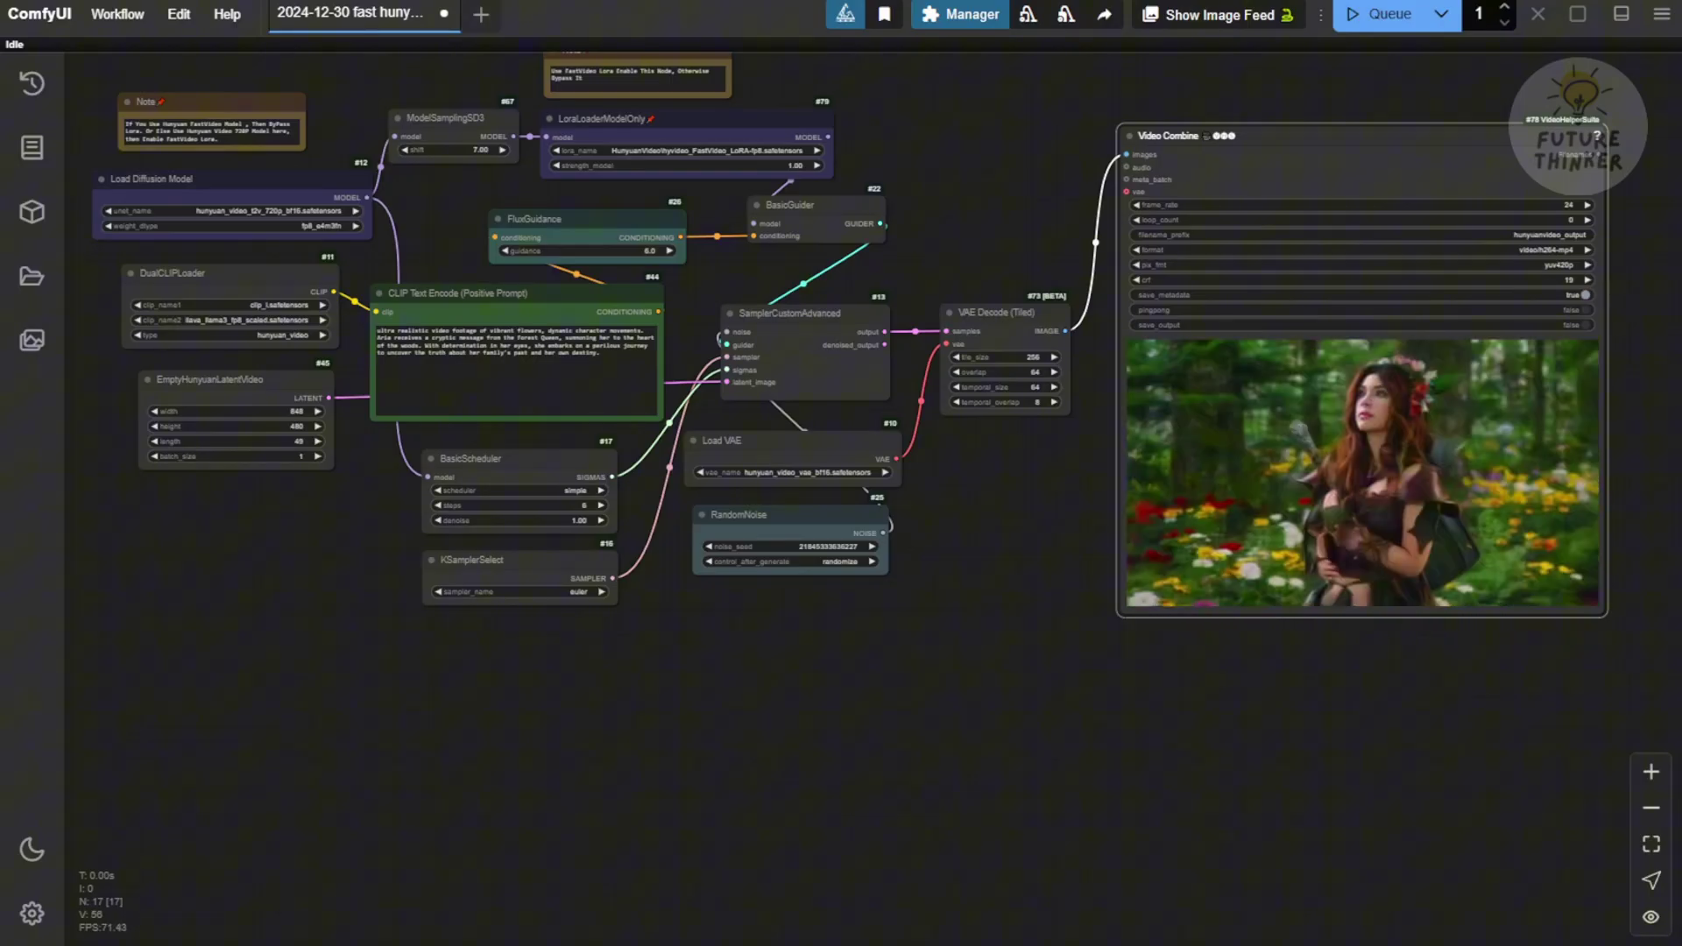
scroll(625, 199, "up", 3)
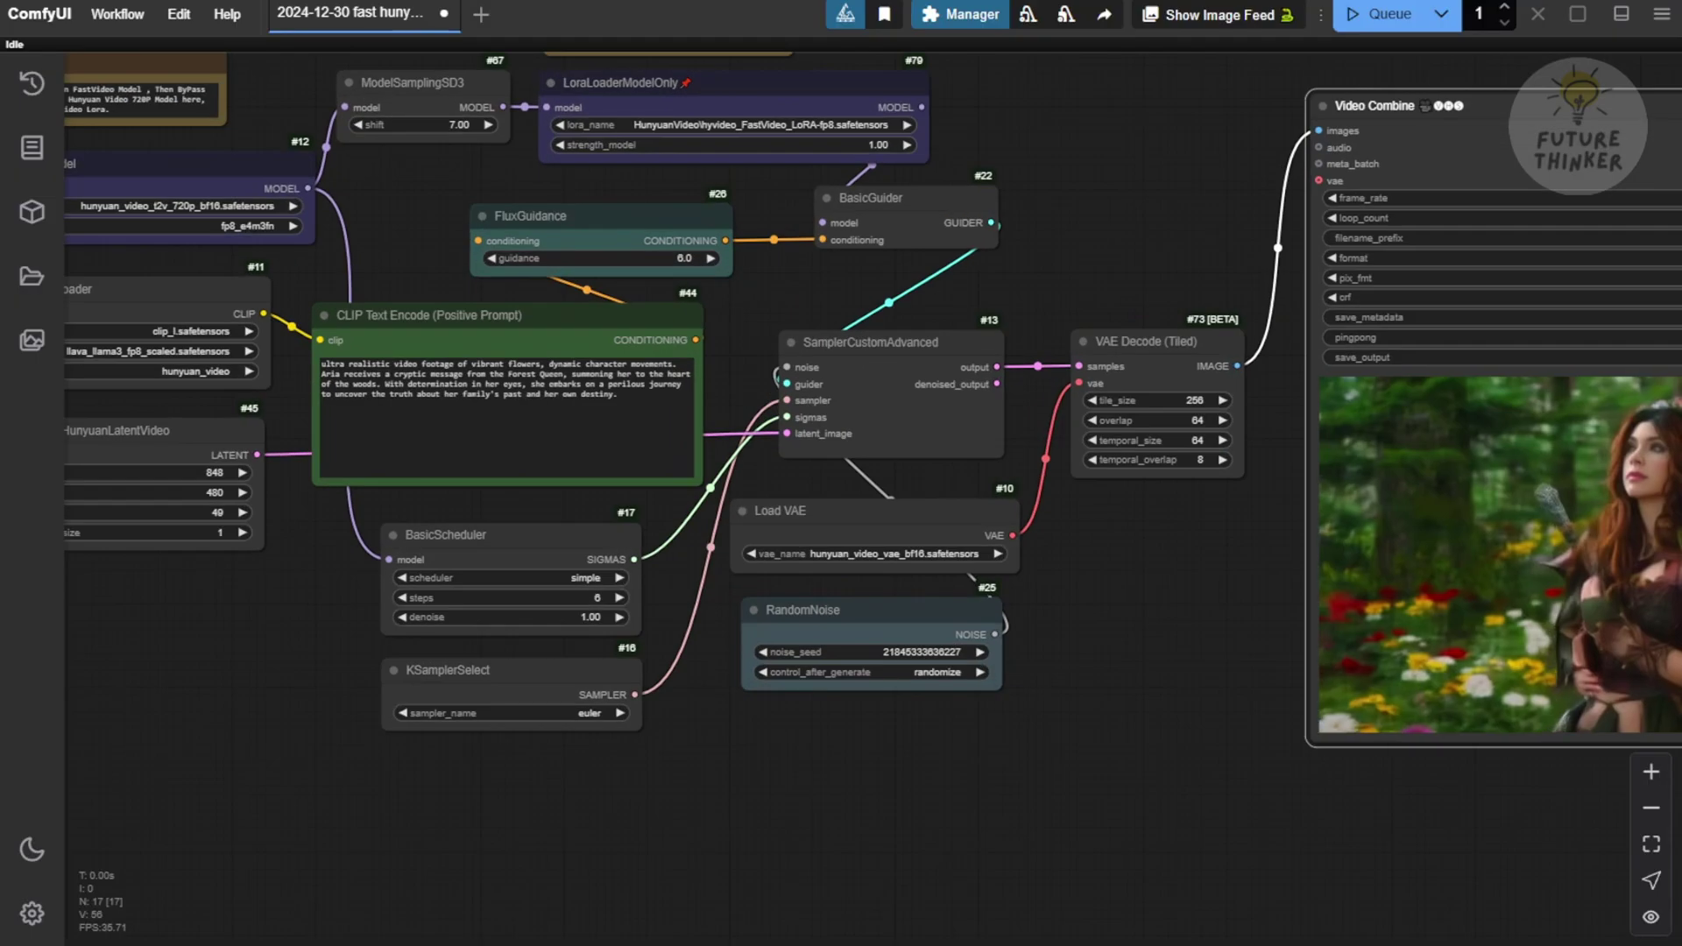
scroll(607, 219, "down", 4)
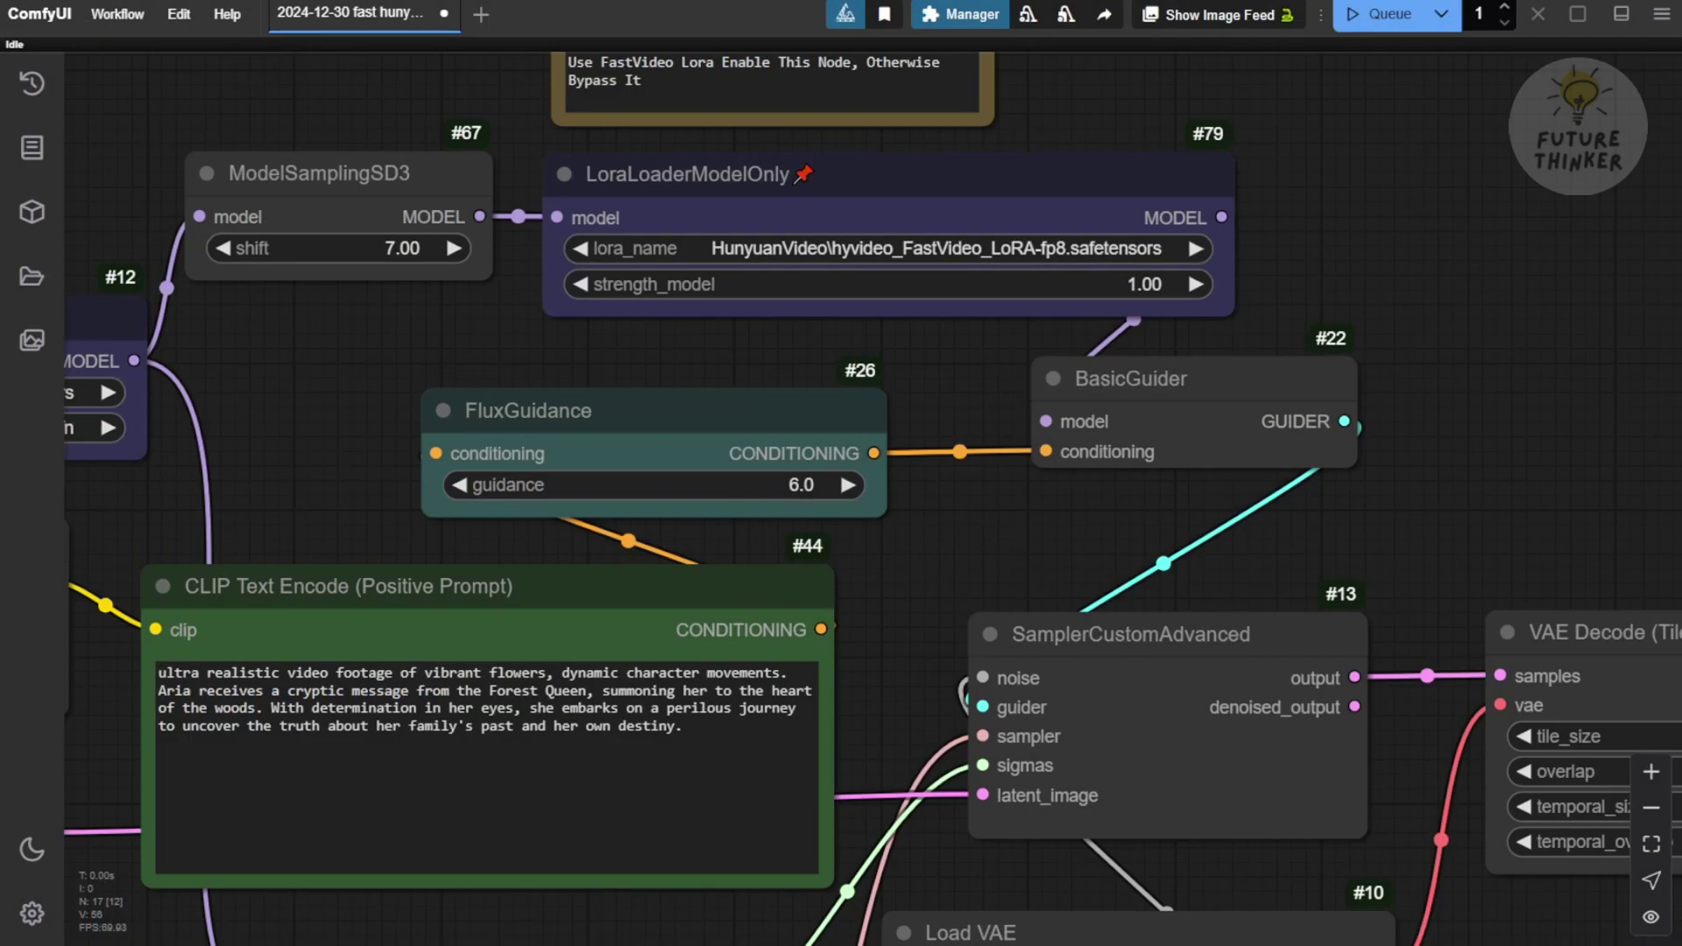
scroll(175, 342, "left", 5)
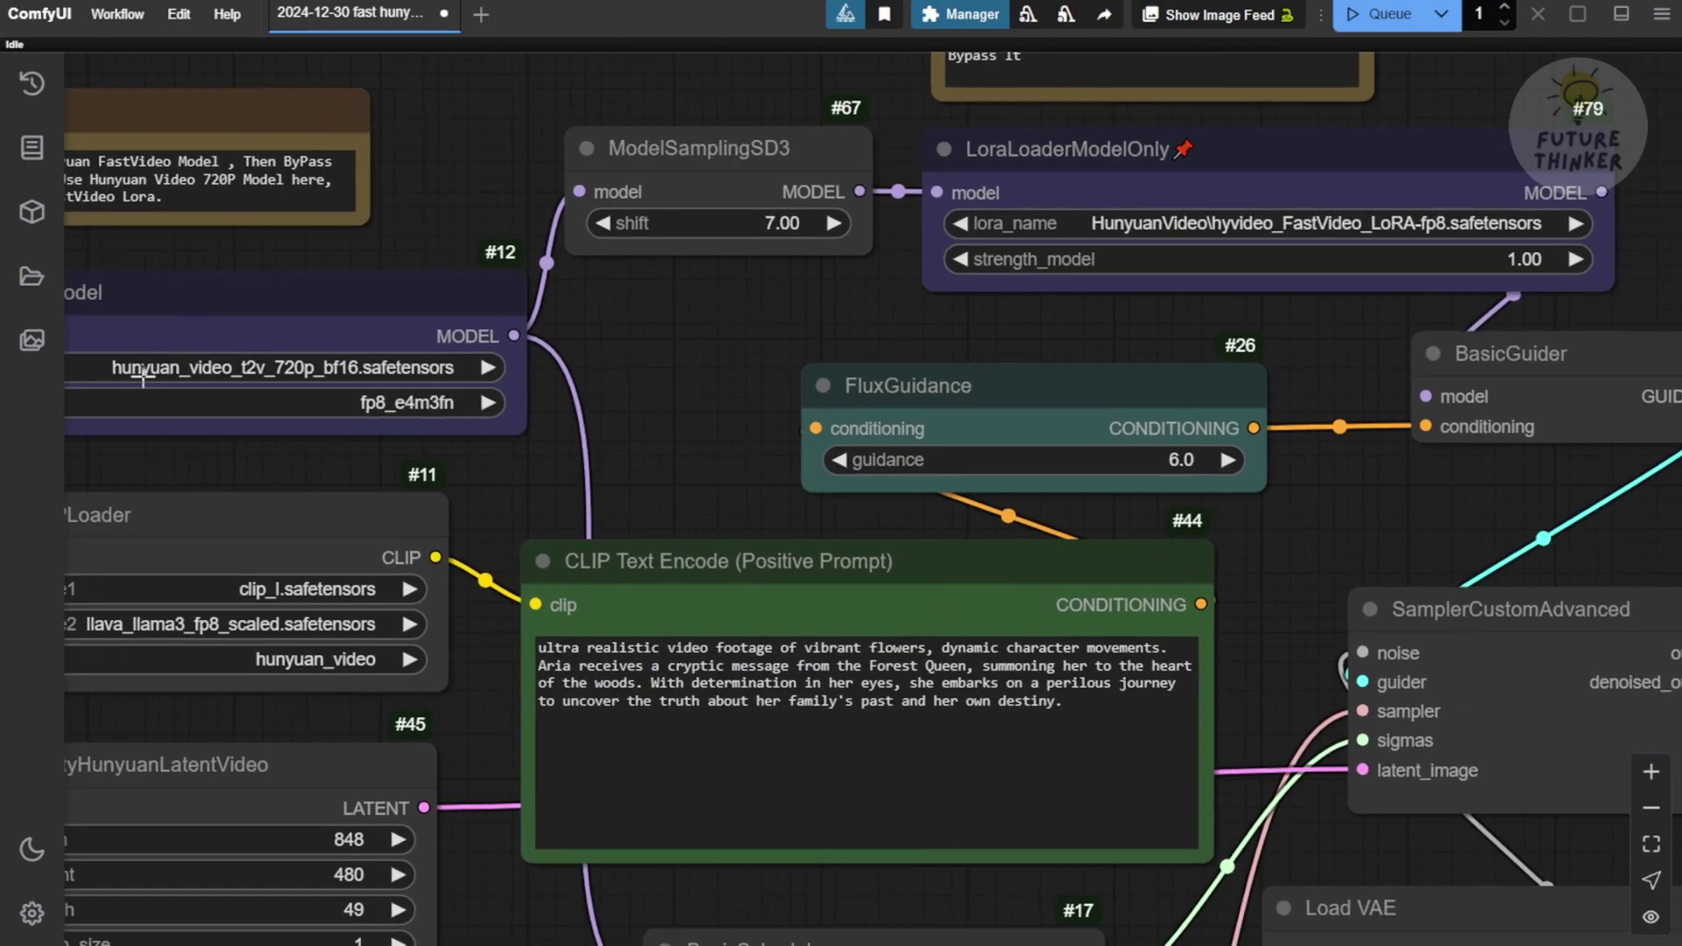
left_click_drag(643, 343, 891, 324)
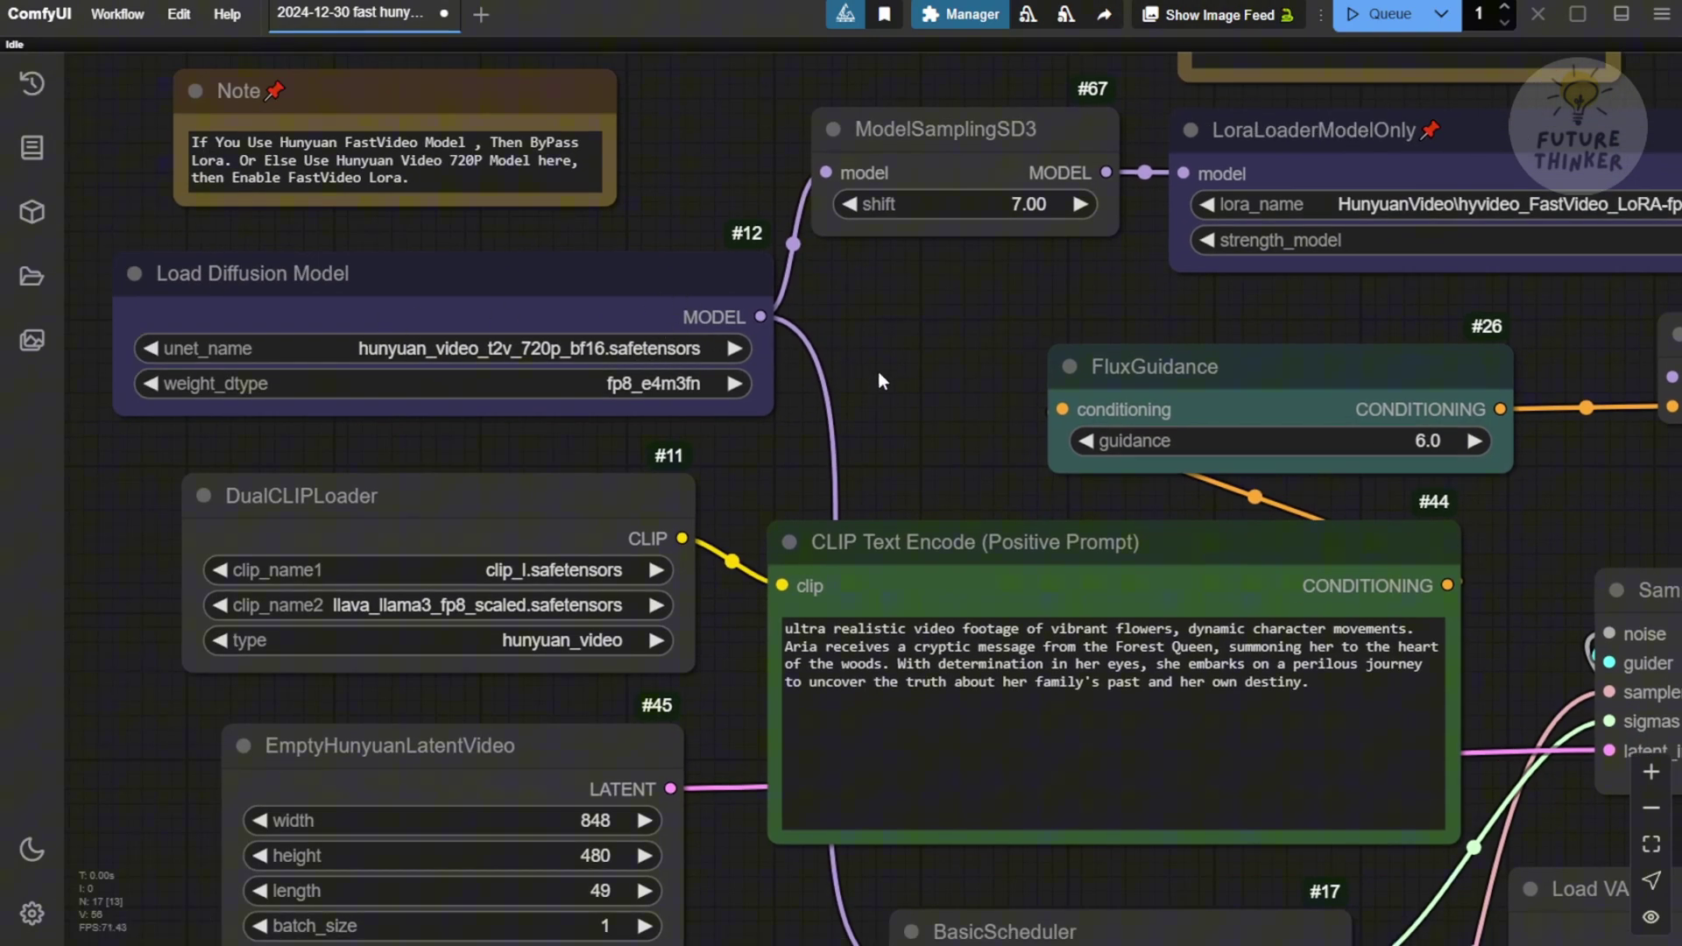
left_click_drag(878, 376, 508, 500)
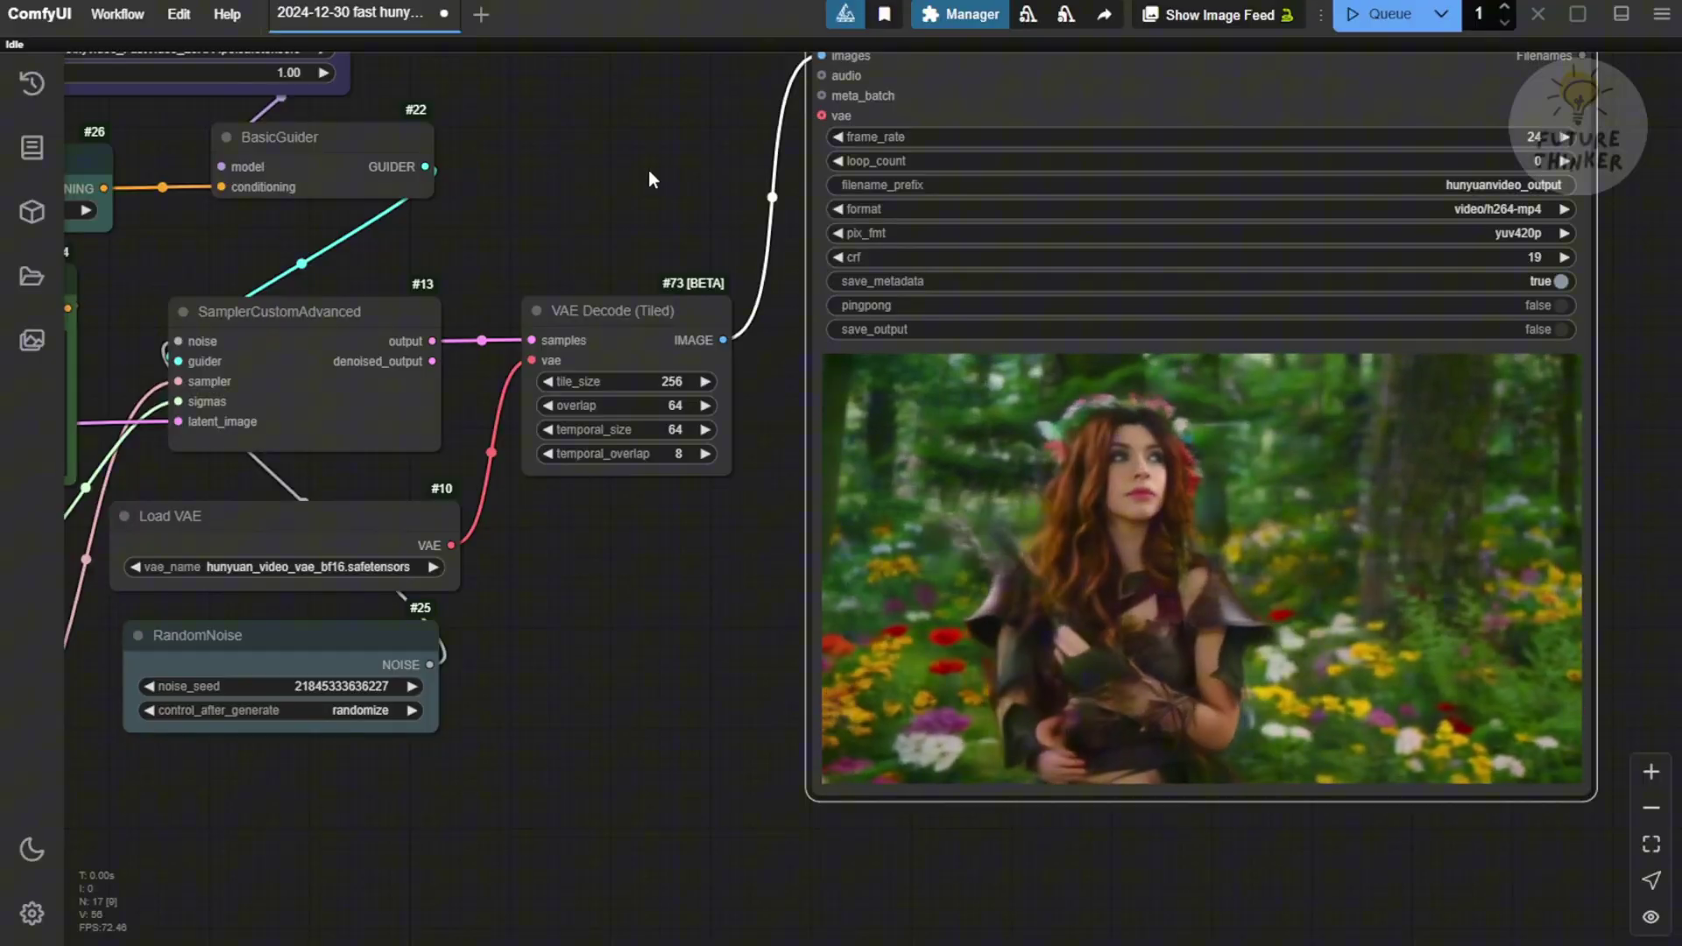
- Pan across the workflow to inspect Load Diffusion Model, the note, scheduler, noise, decoder and video preview nodes
left_click_drag(597, 209, 1353, 230)
scroll(344, 461, "down", 3)
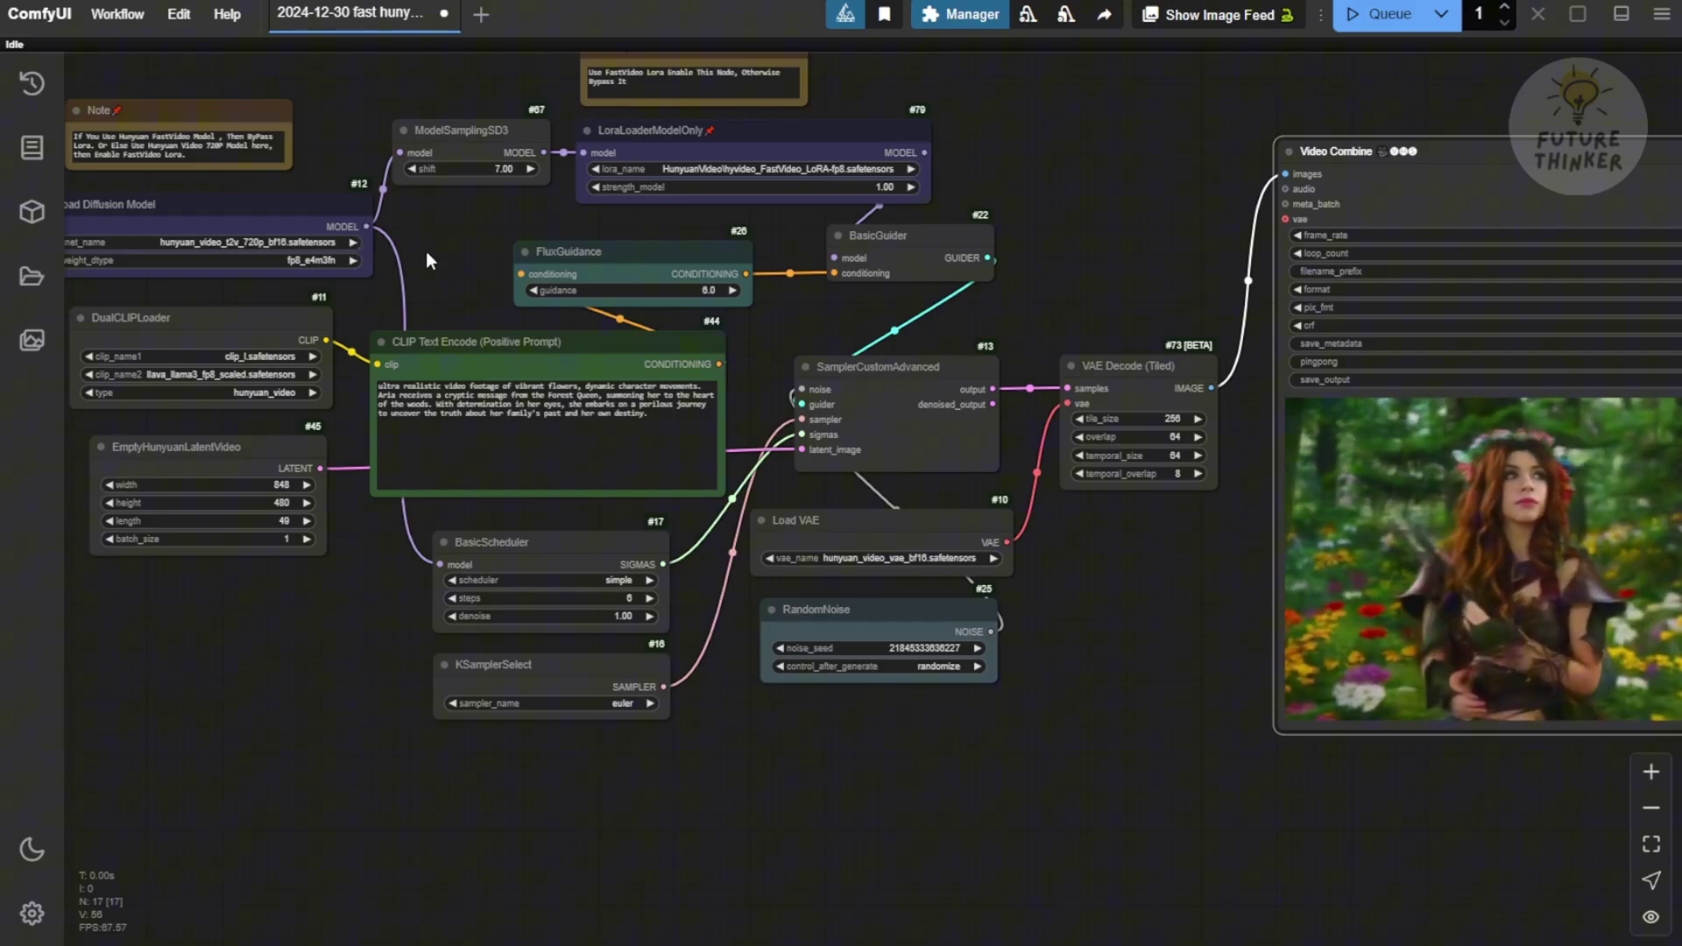
scroll(481, 476, "up", 7)
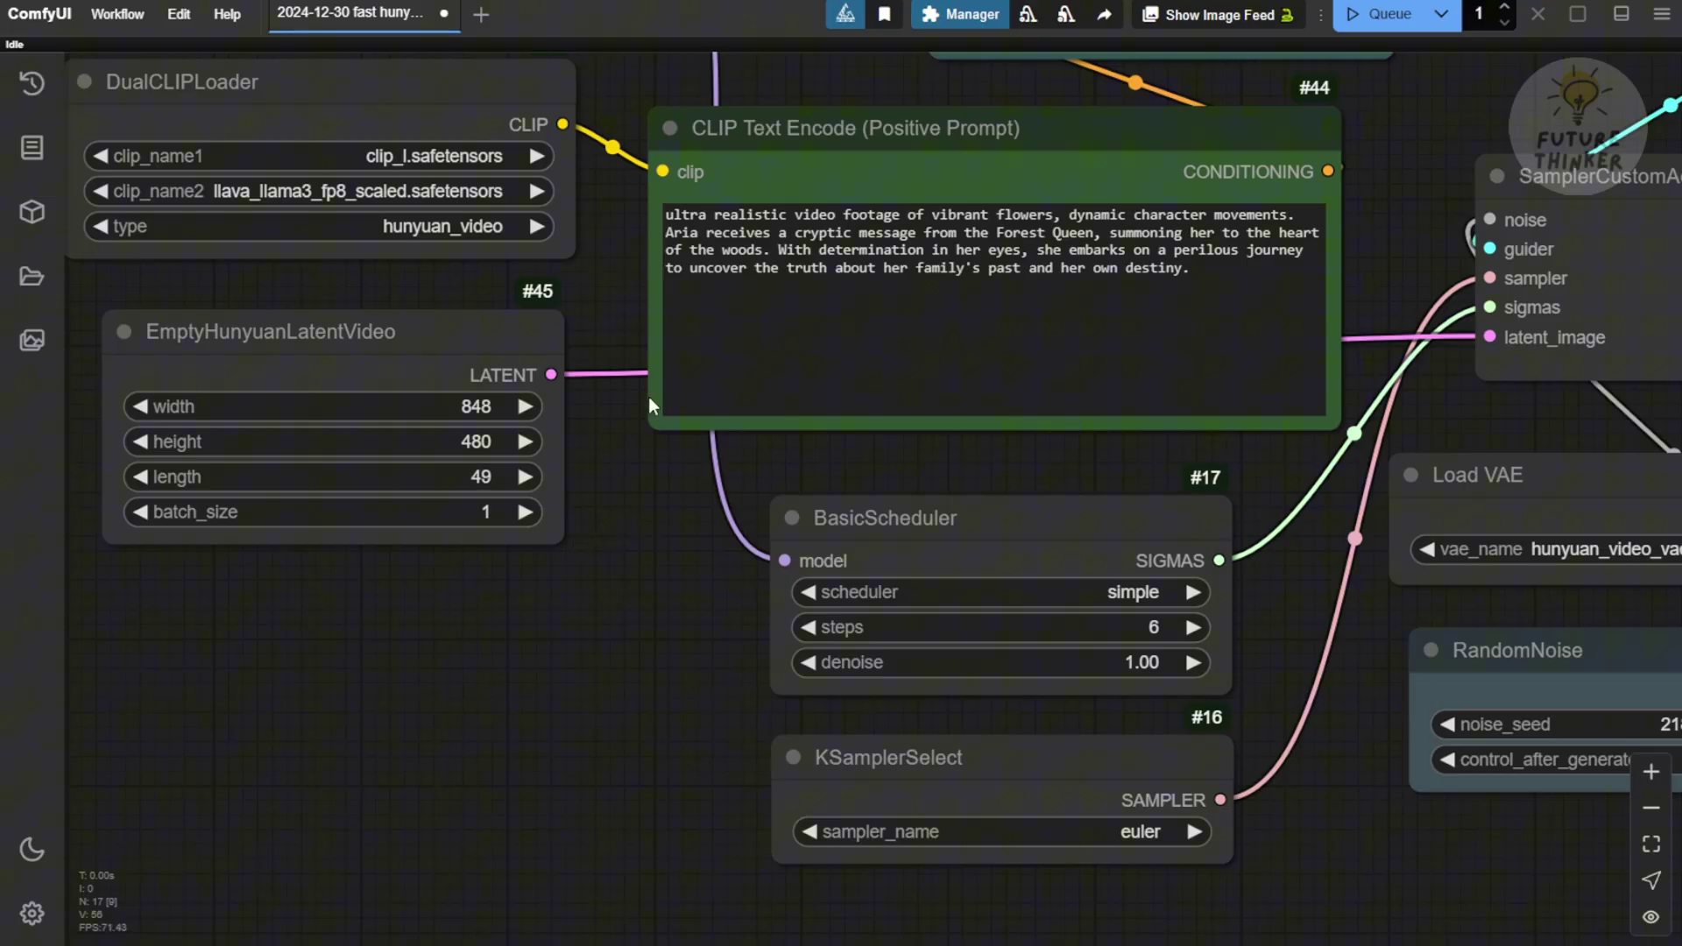
left_click_drag(687, 473, 798, 867)
left_click(523, 285)
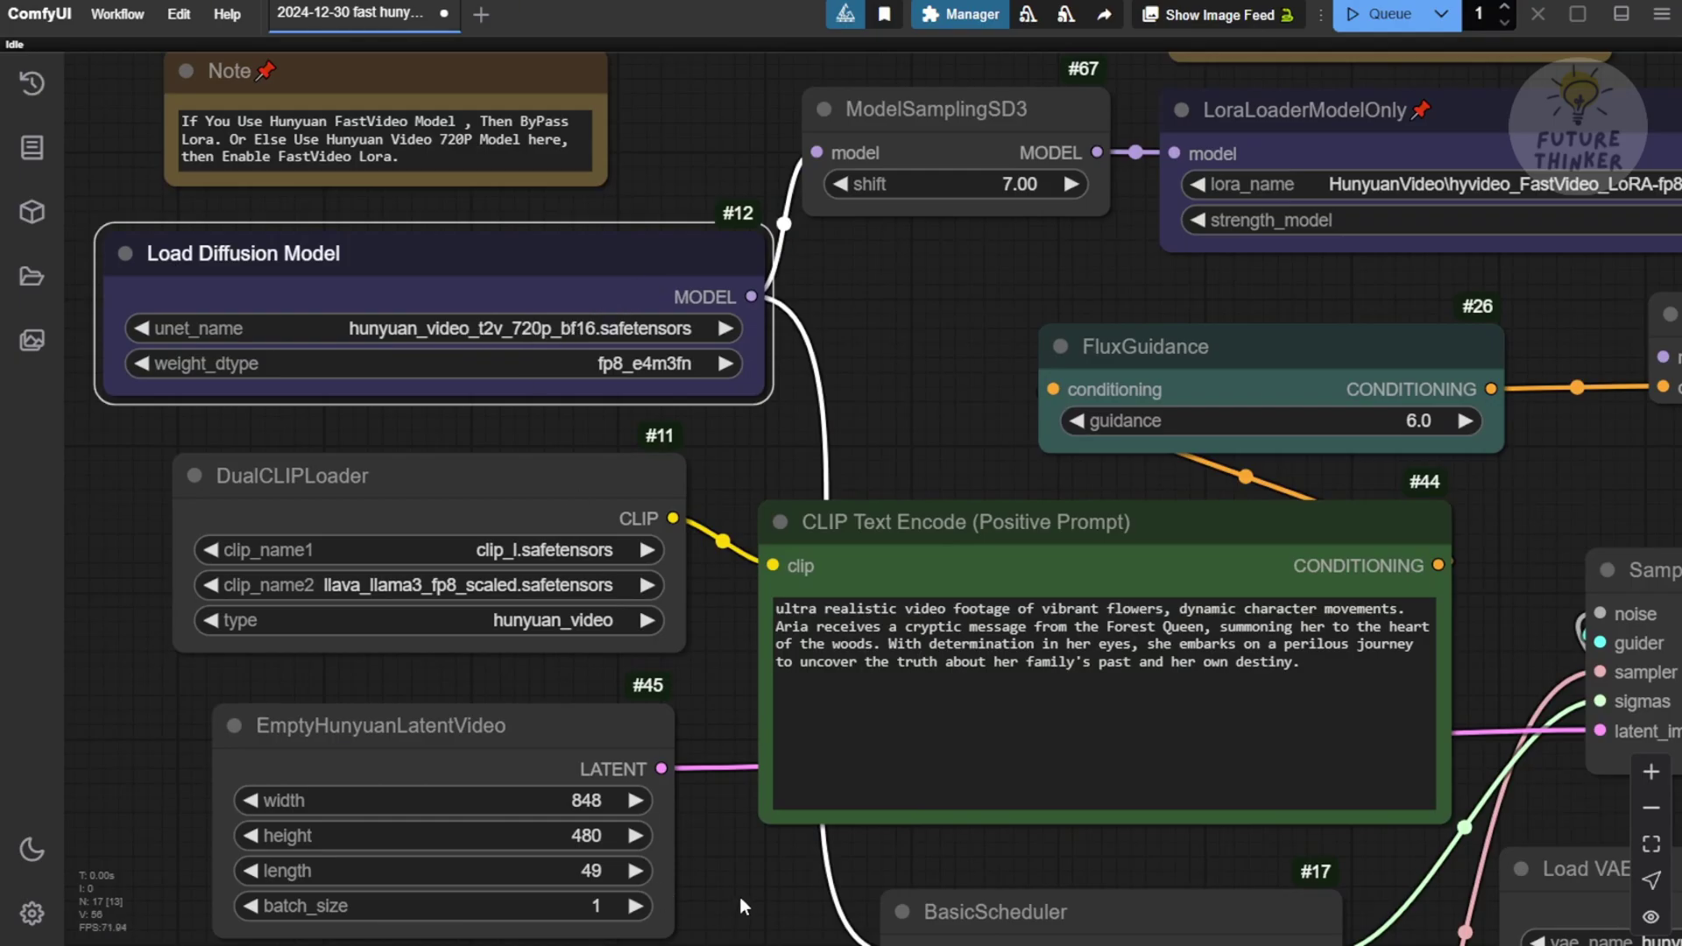
left_click_drag(737, 892, 652, 589)
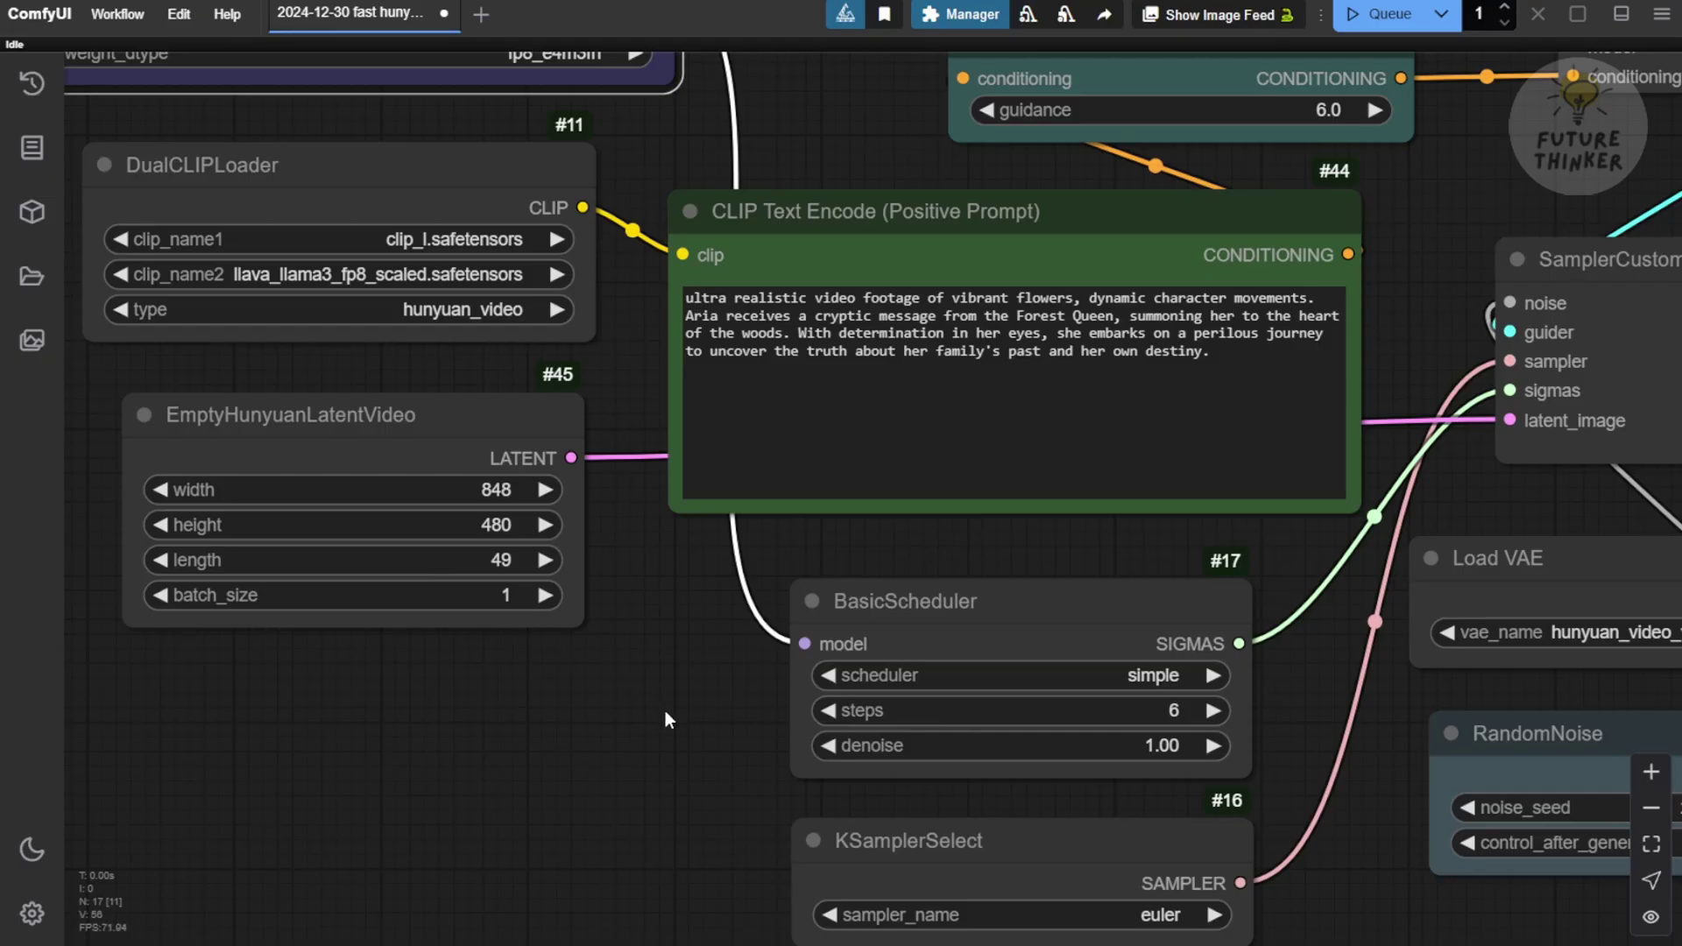
scroll(671, 714, "down", 3)
left_click_drag(1466, 878, 449, 767)
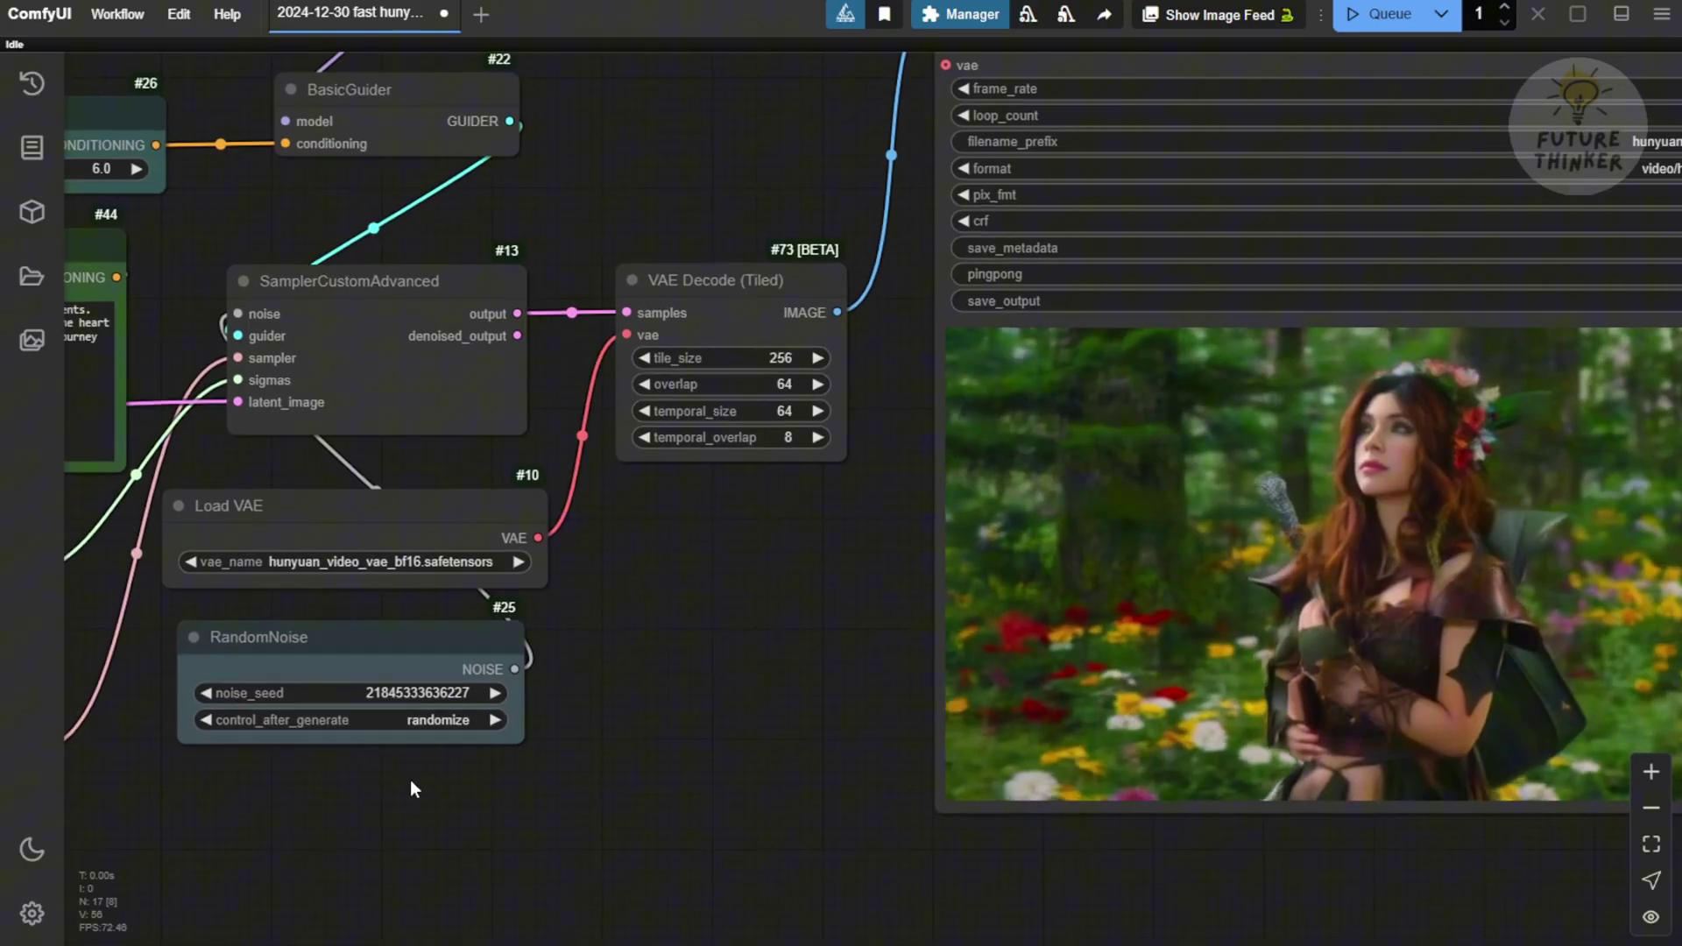
scroll(744, 745, "down", 3)
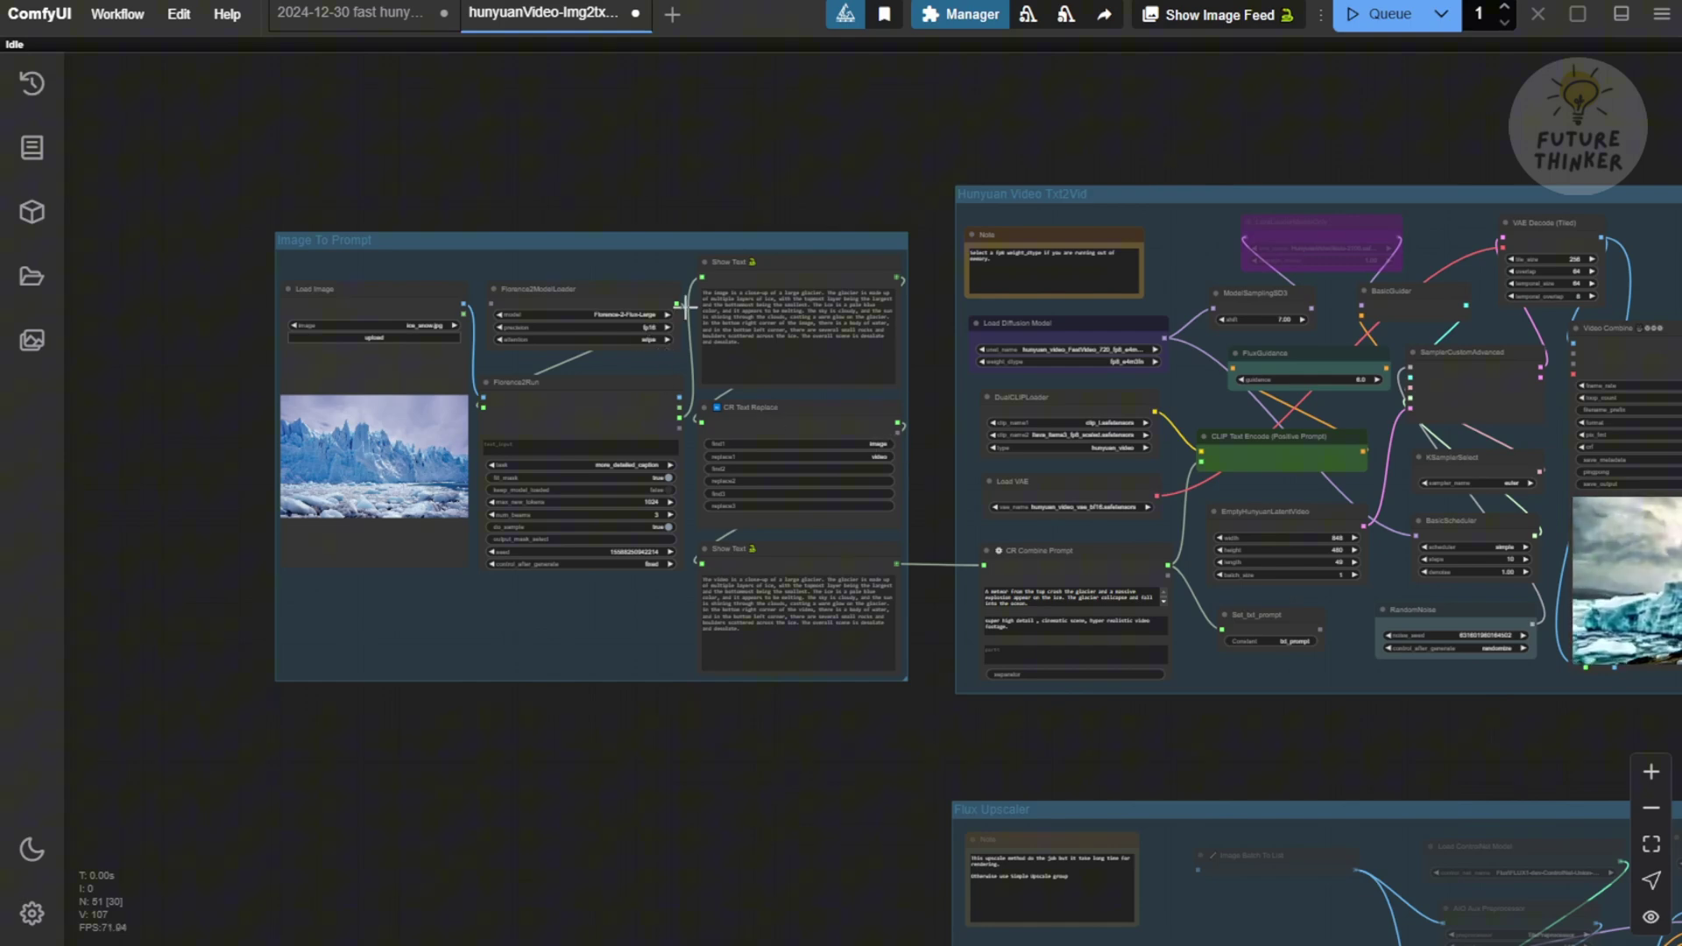
- Inspect the Florence2ModelLoader node and the generated glacier image caption
scroll(739, 214, "left", 5)
scroll(537, 222, "up", 6)
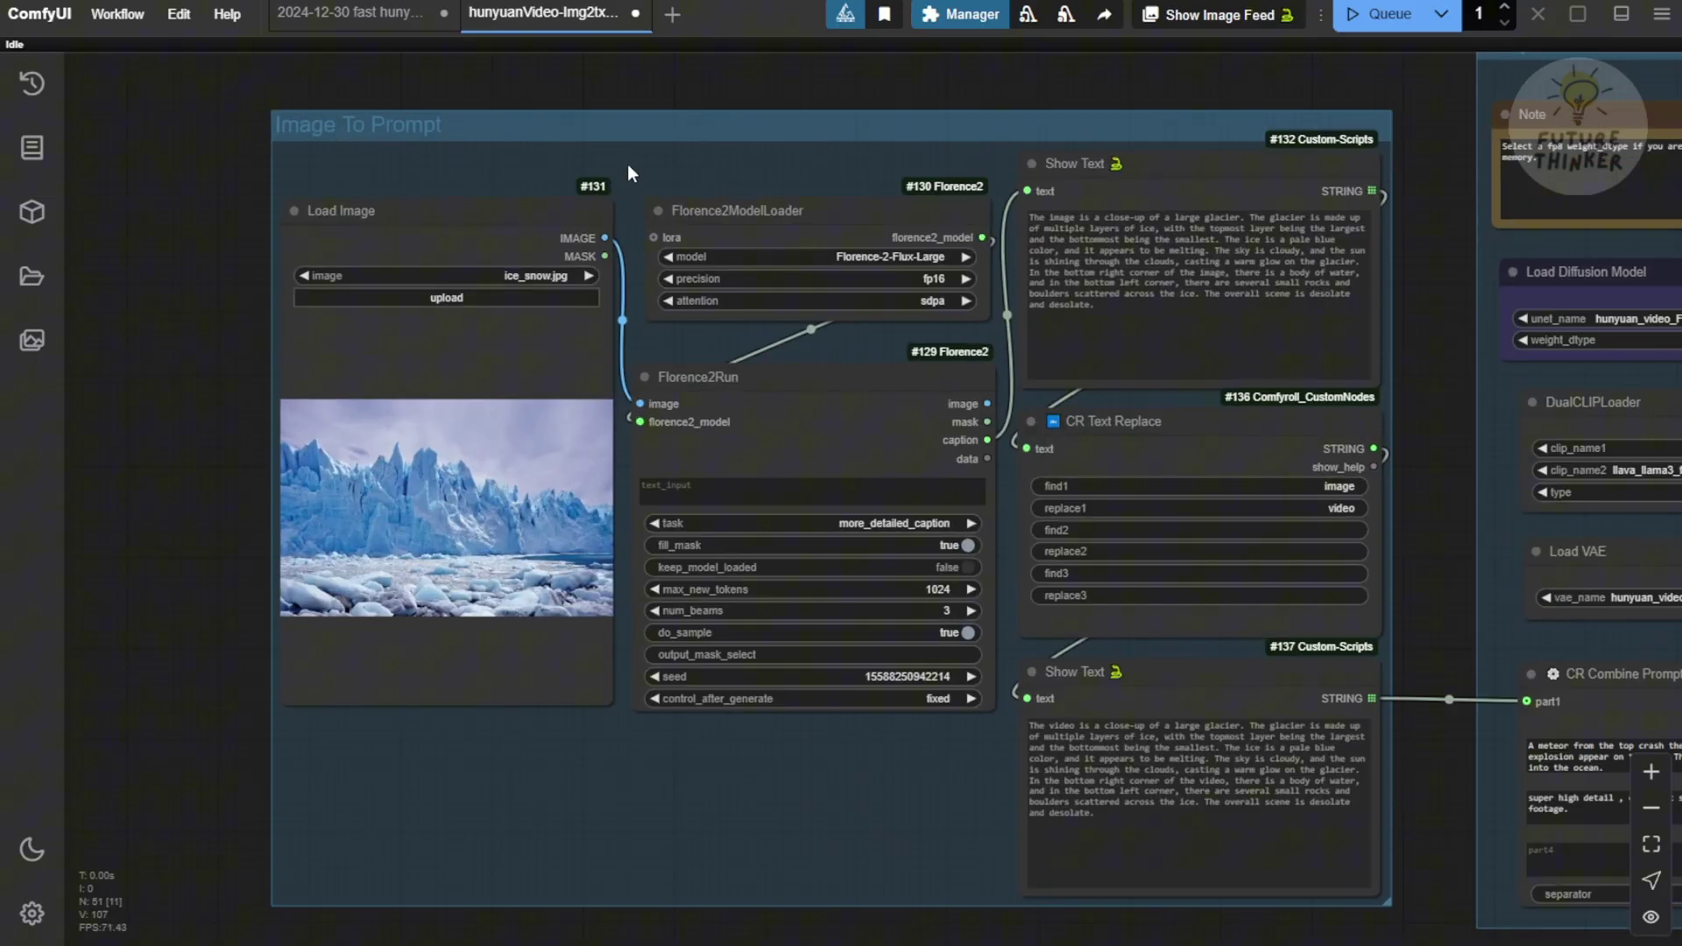
left_click(756, 207)
scroll(797, 170, "right", 6)
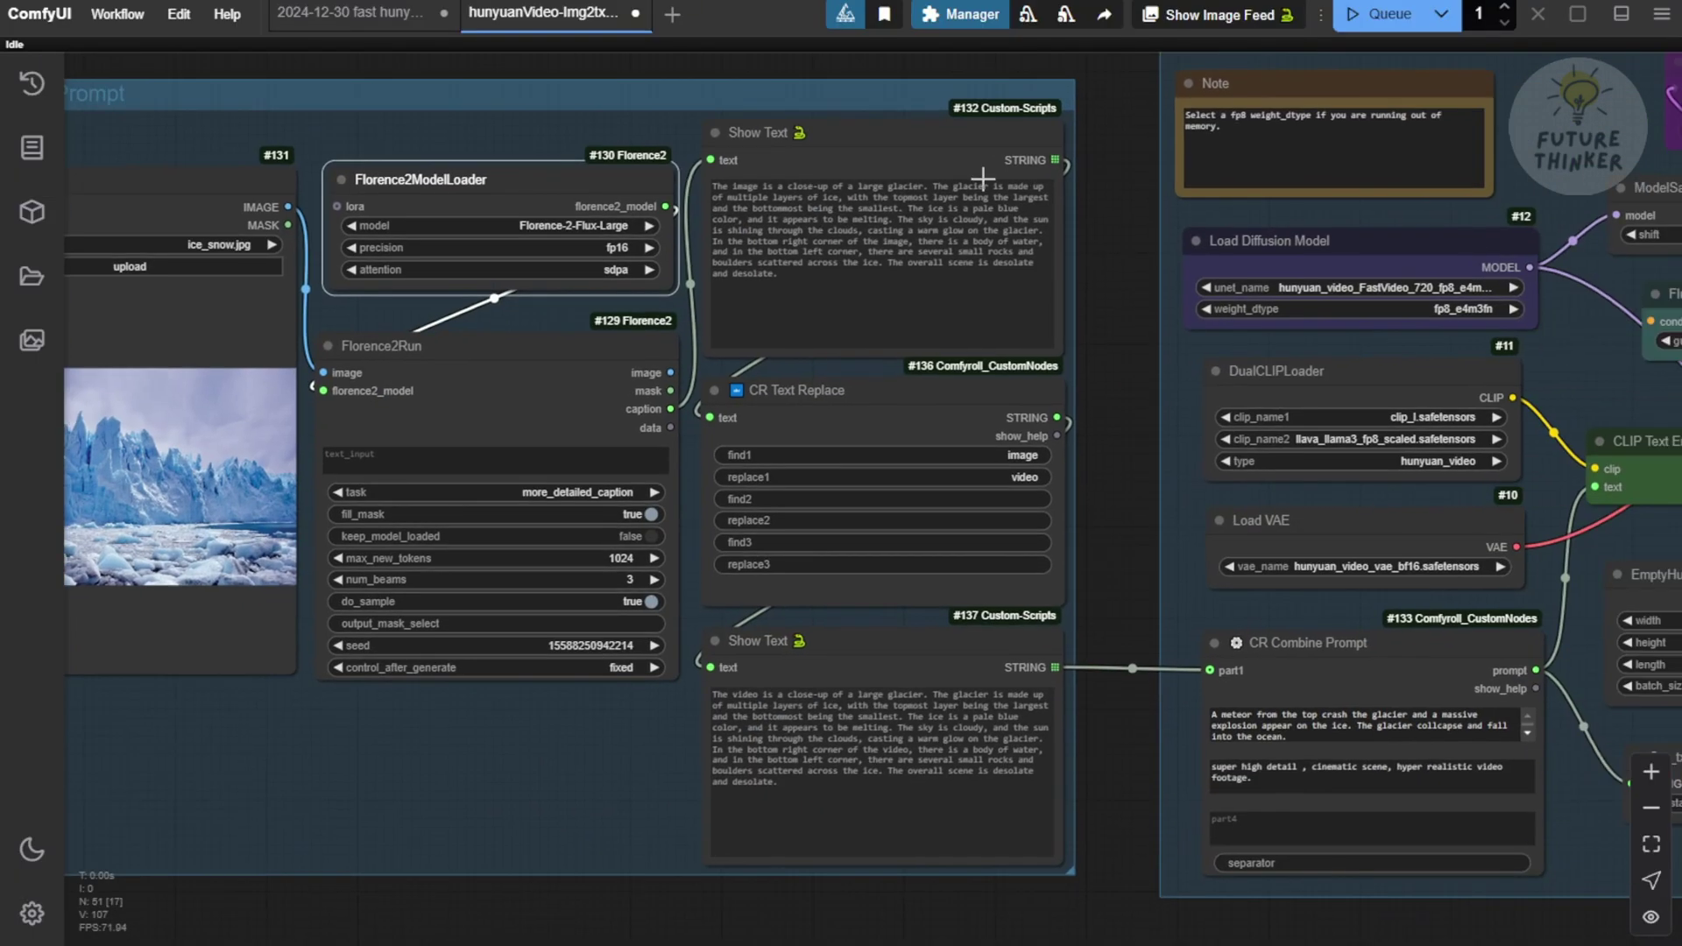
left_click(966, 252)
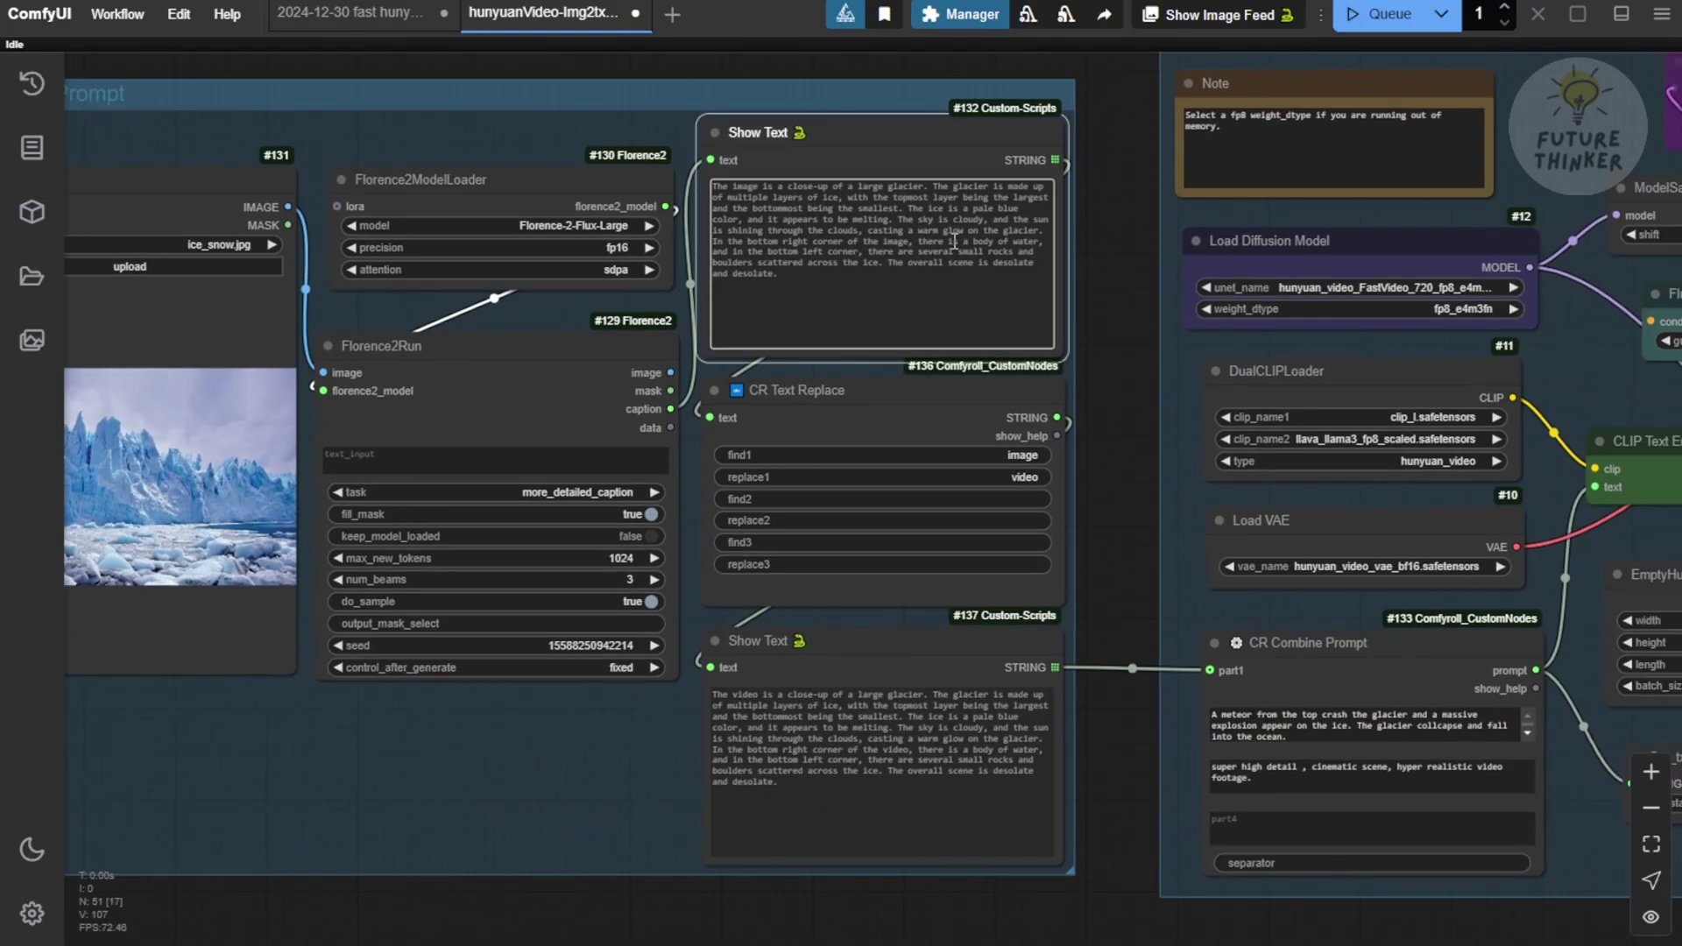
- Widen Load Diffusion Model to show its full FastVideo name and shift ModelSamplingSD3 right
left_click_drag(1111, 586, 686, 614)
scroll(907, 320, "up", 3)
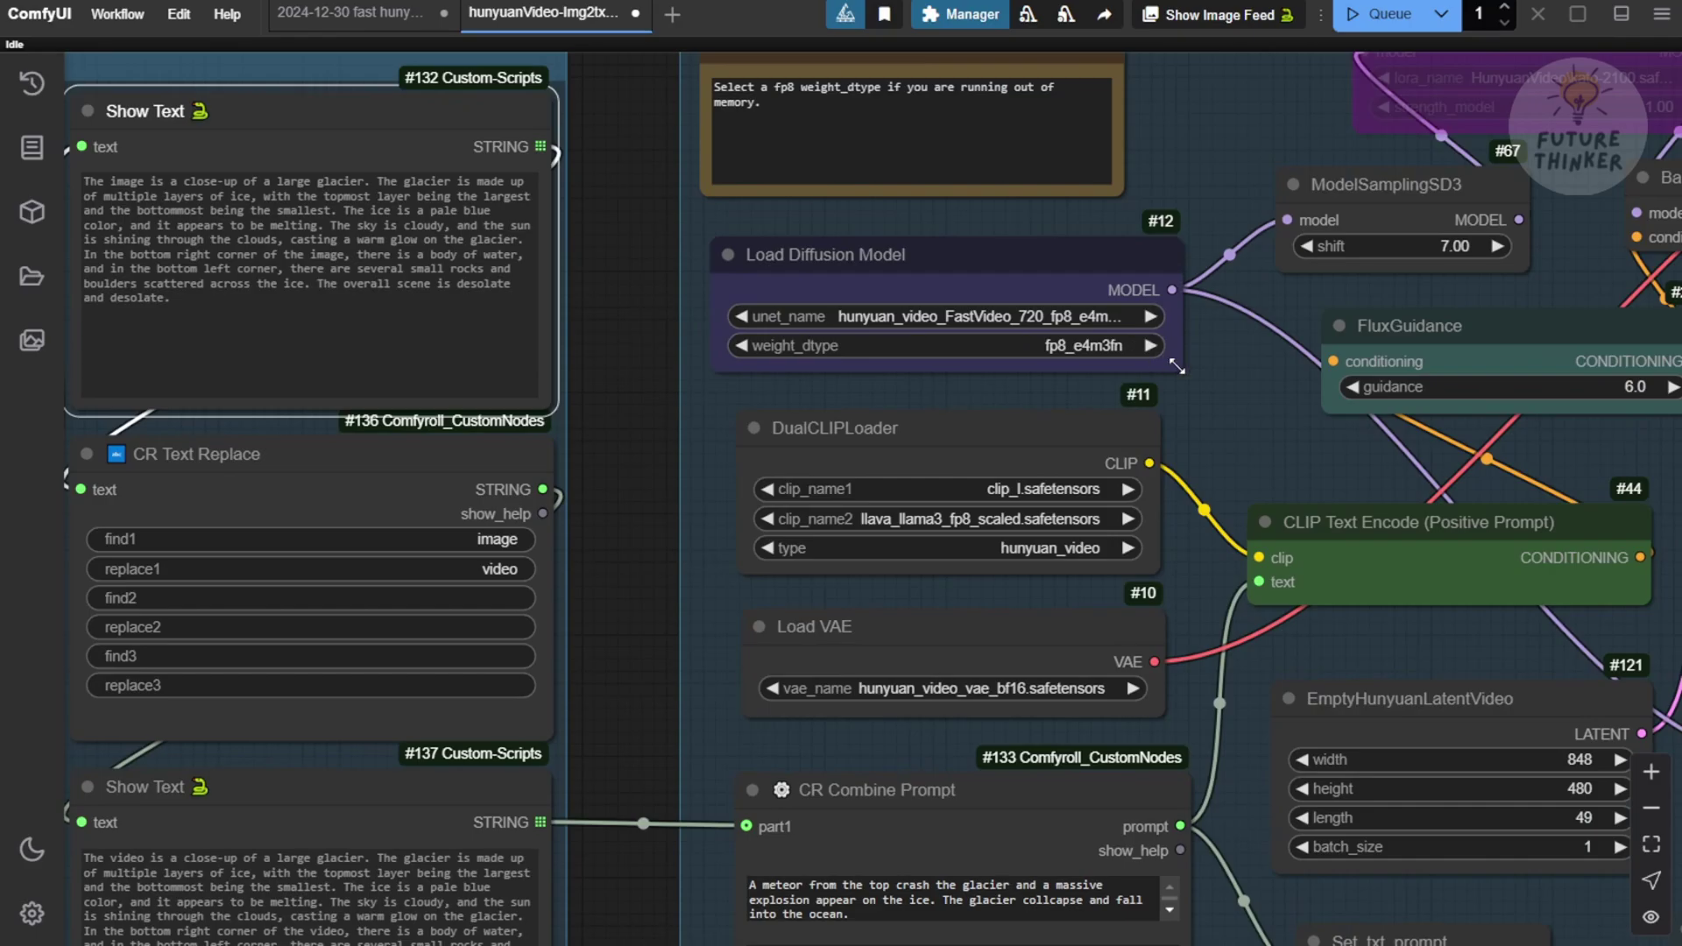
left_click_drag(1177, 368, 1263, 351)
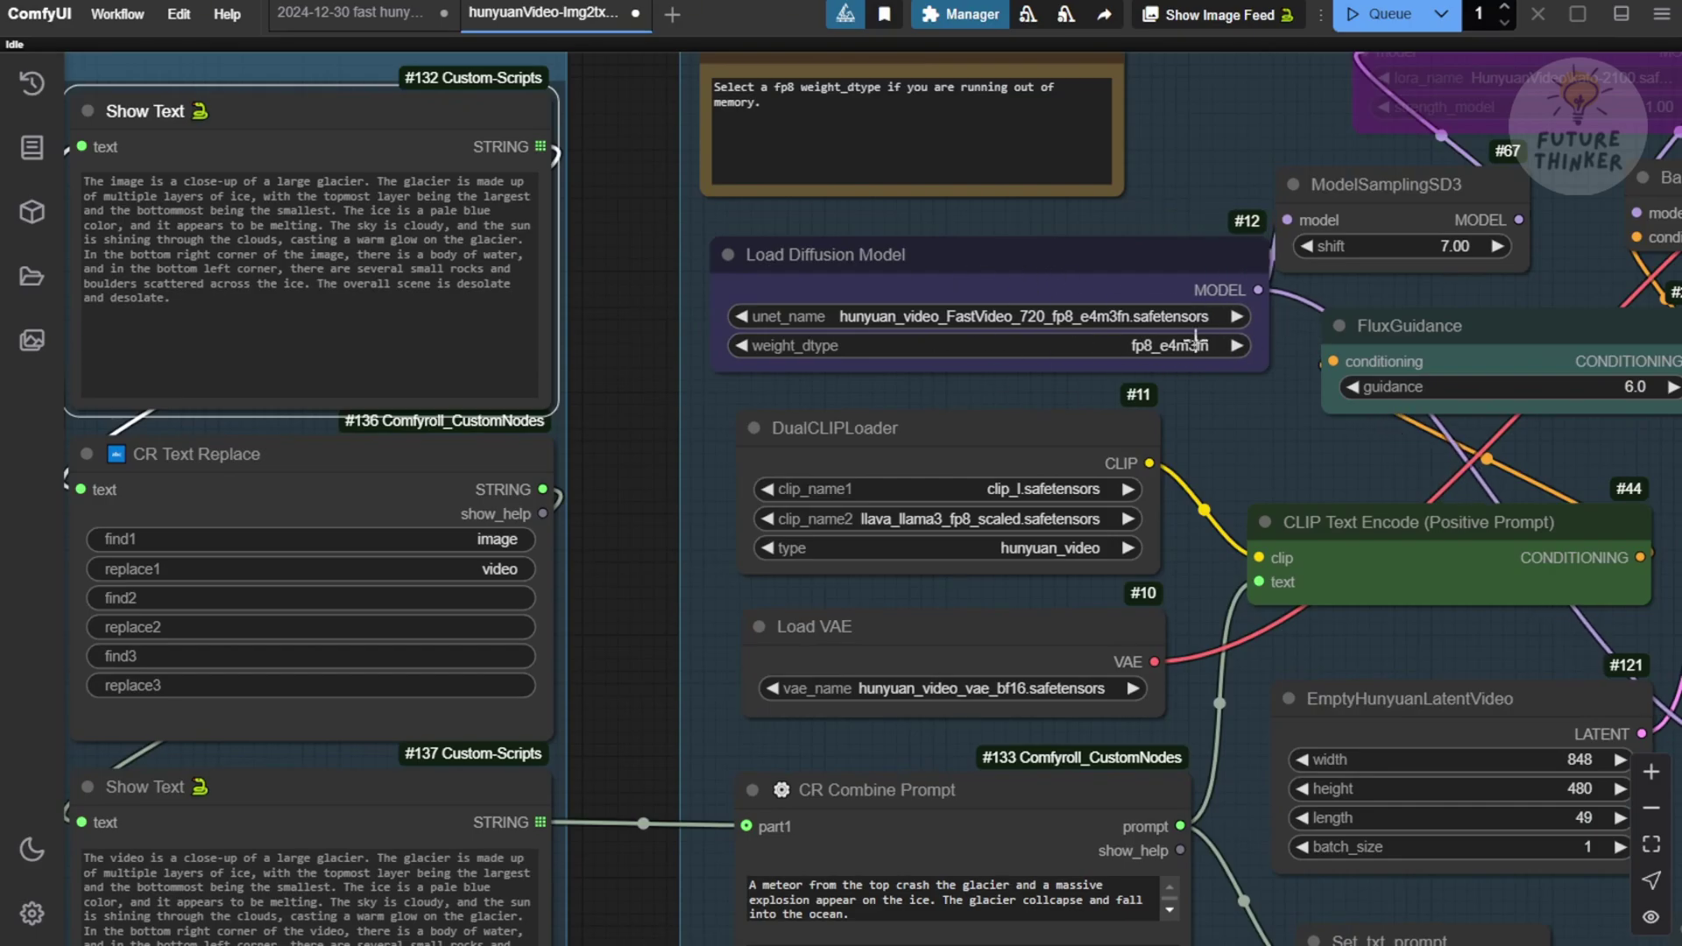
left_click_drag(1364, 186, 1402, 186)
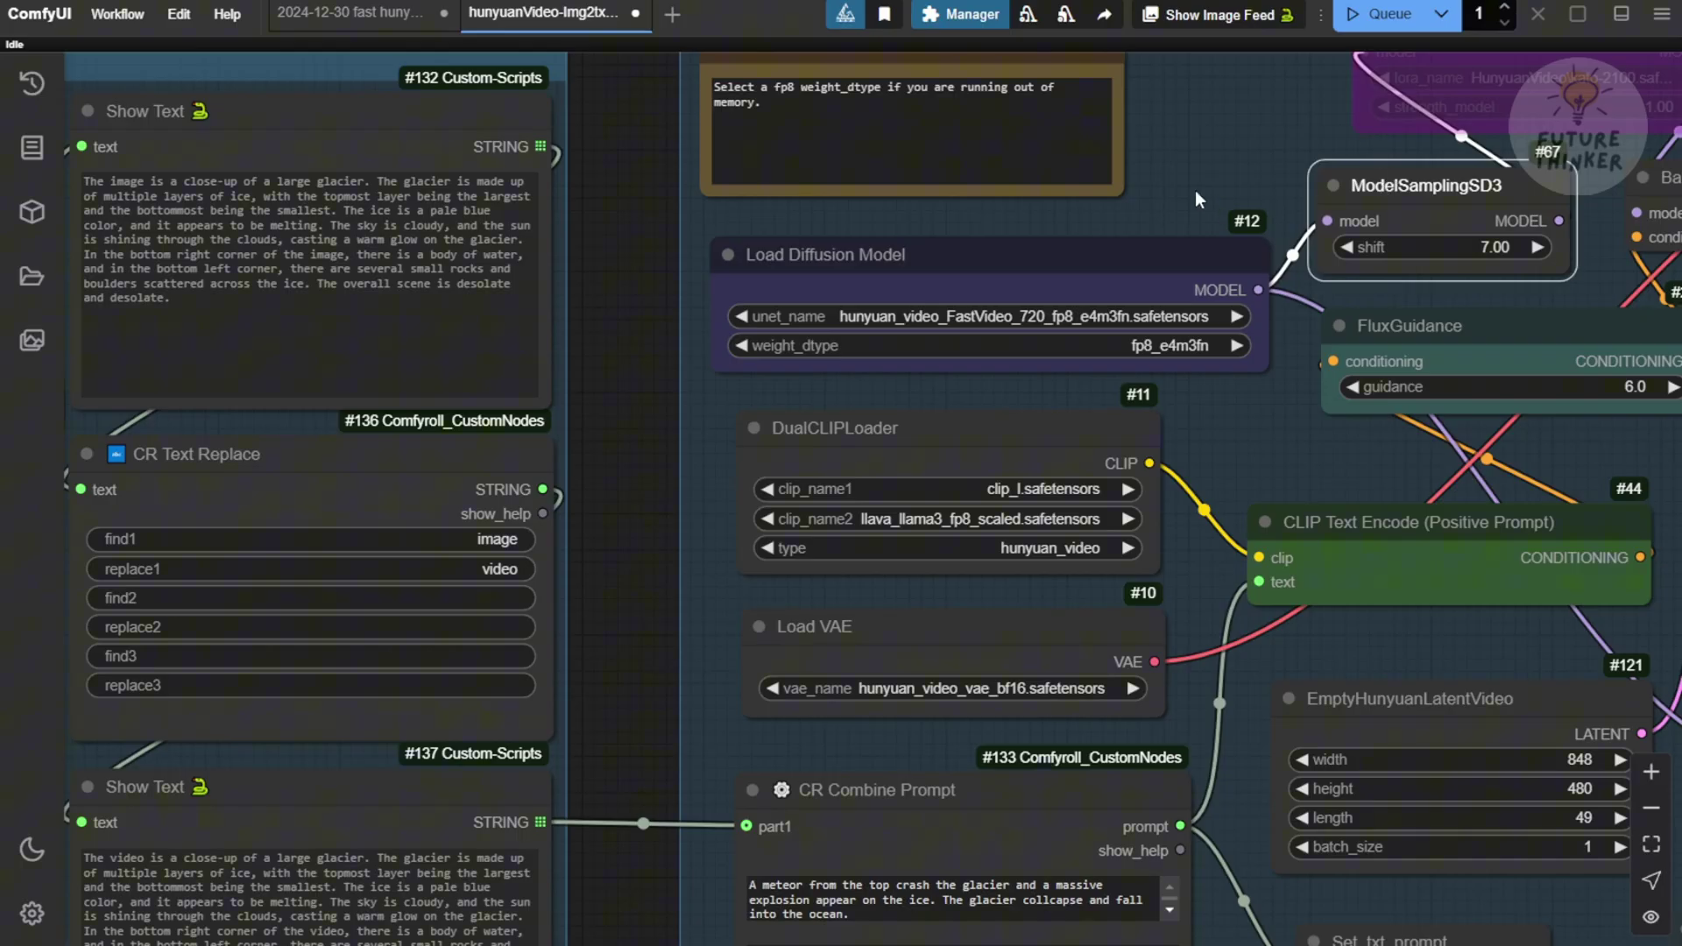
scroll(1097, 365, "down", 5)
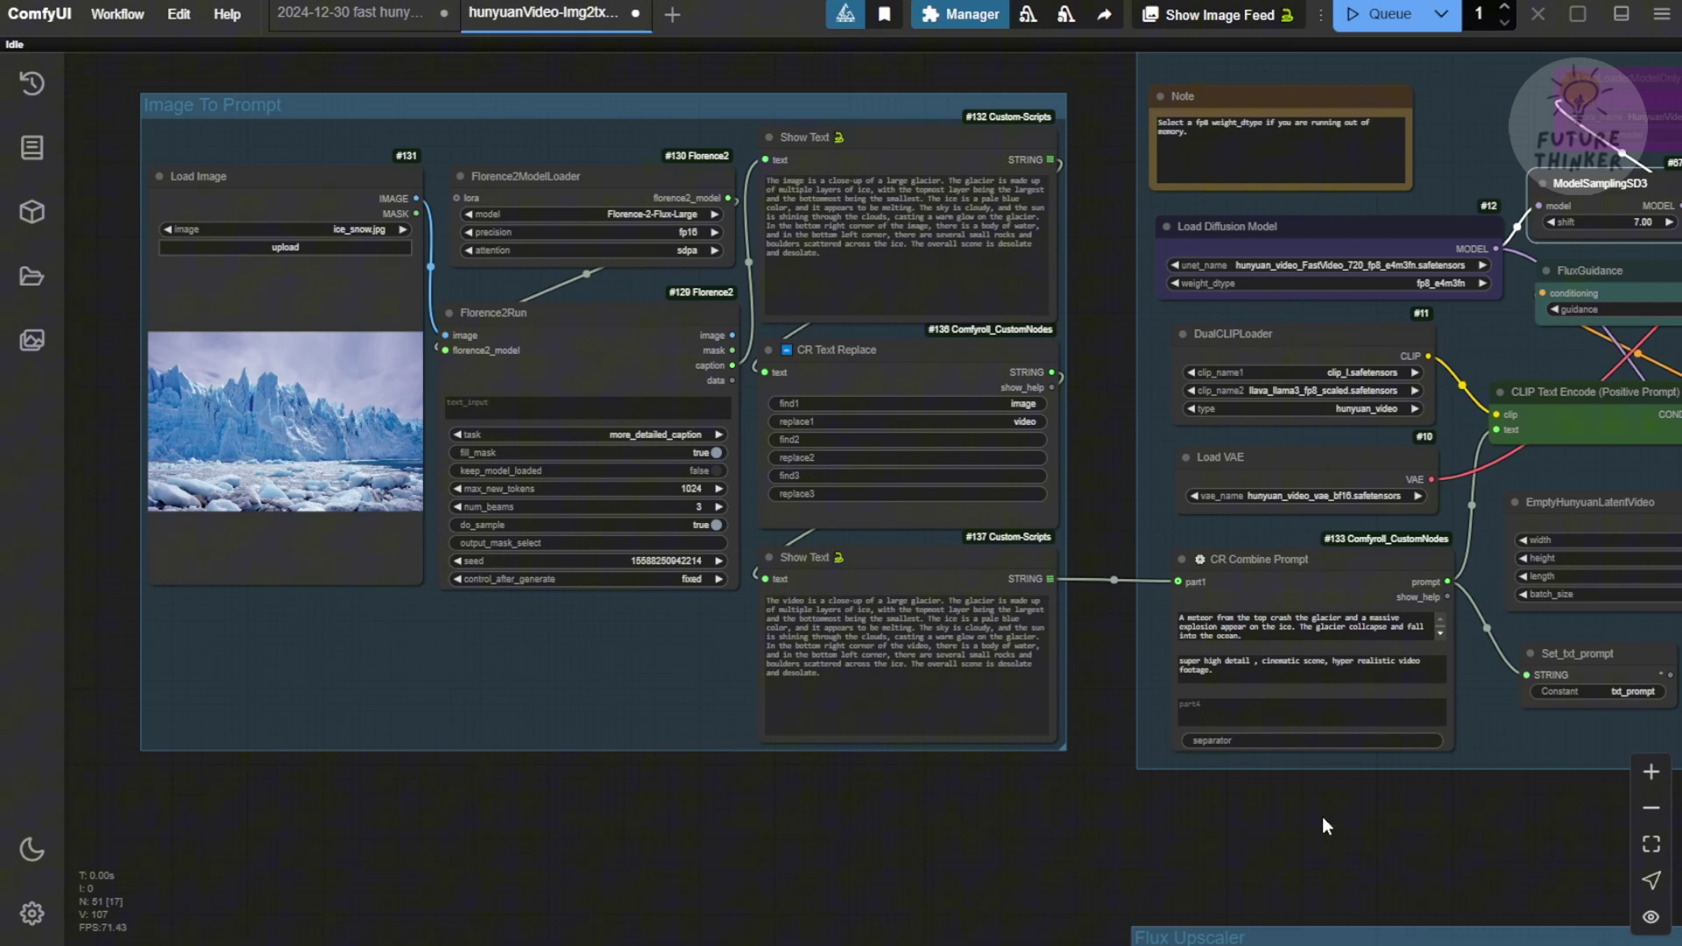
left_click_drag(1357, 833, 634, 834)
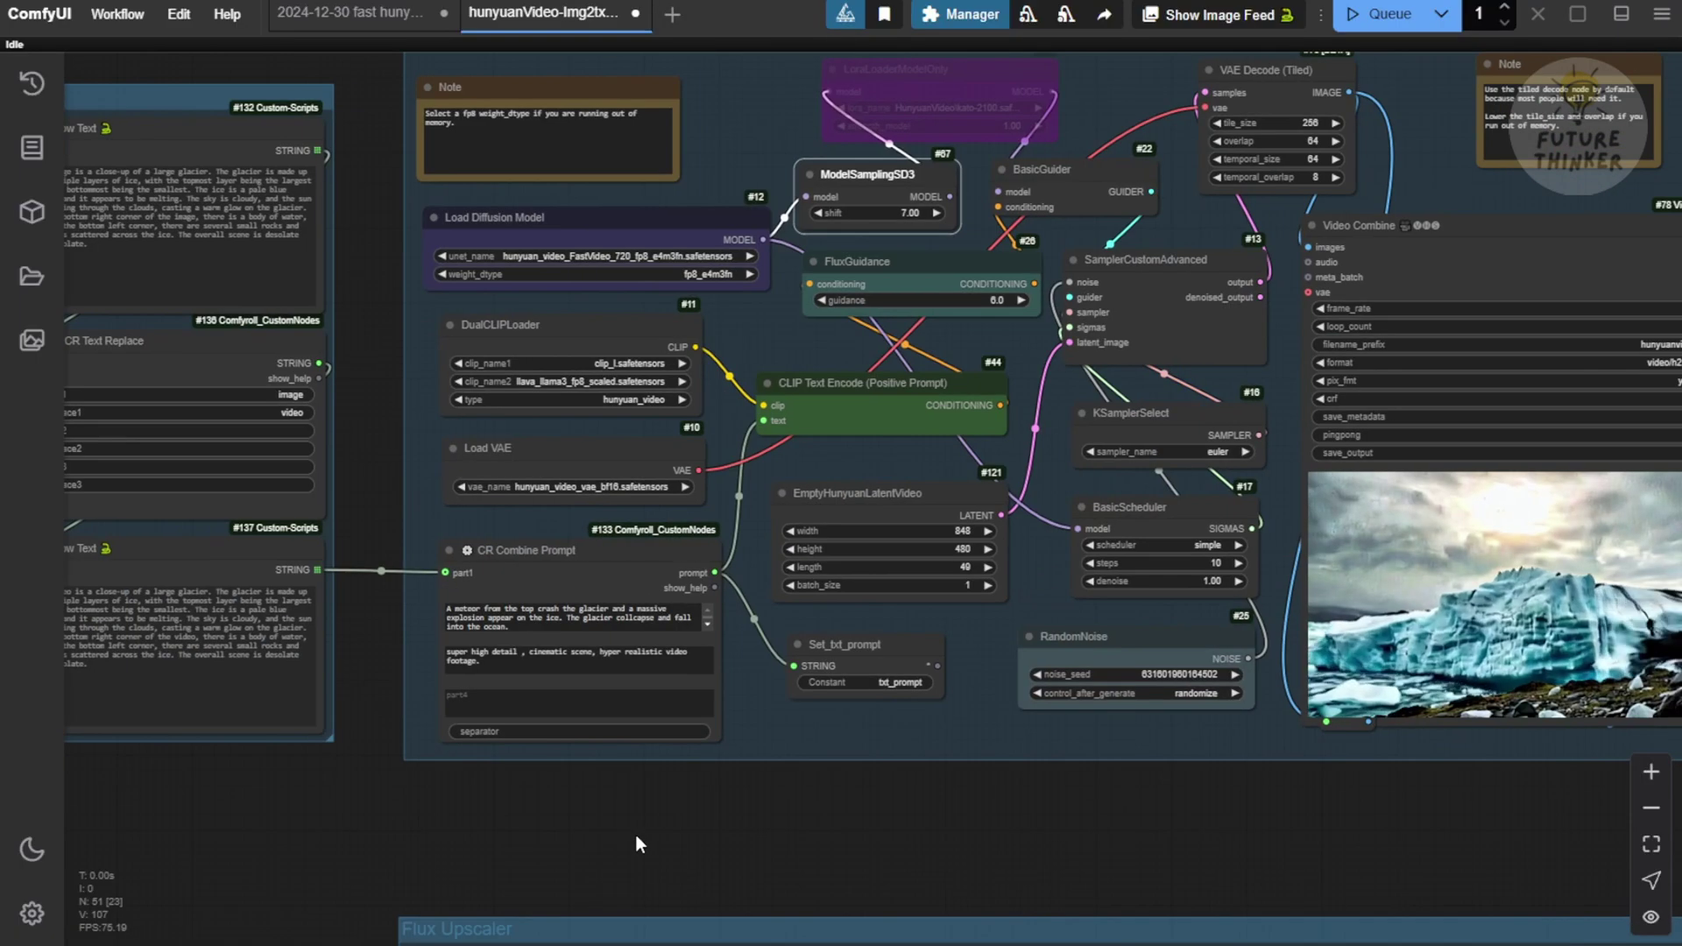
scroll(675, 329, "up", 5)
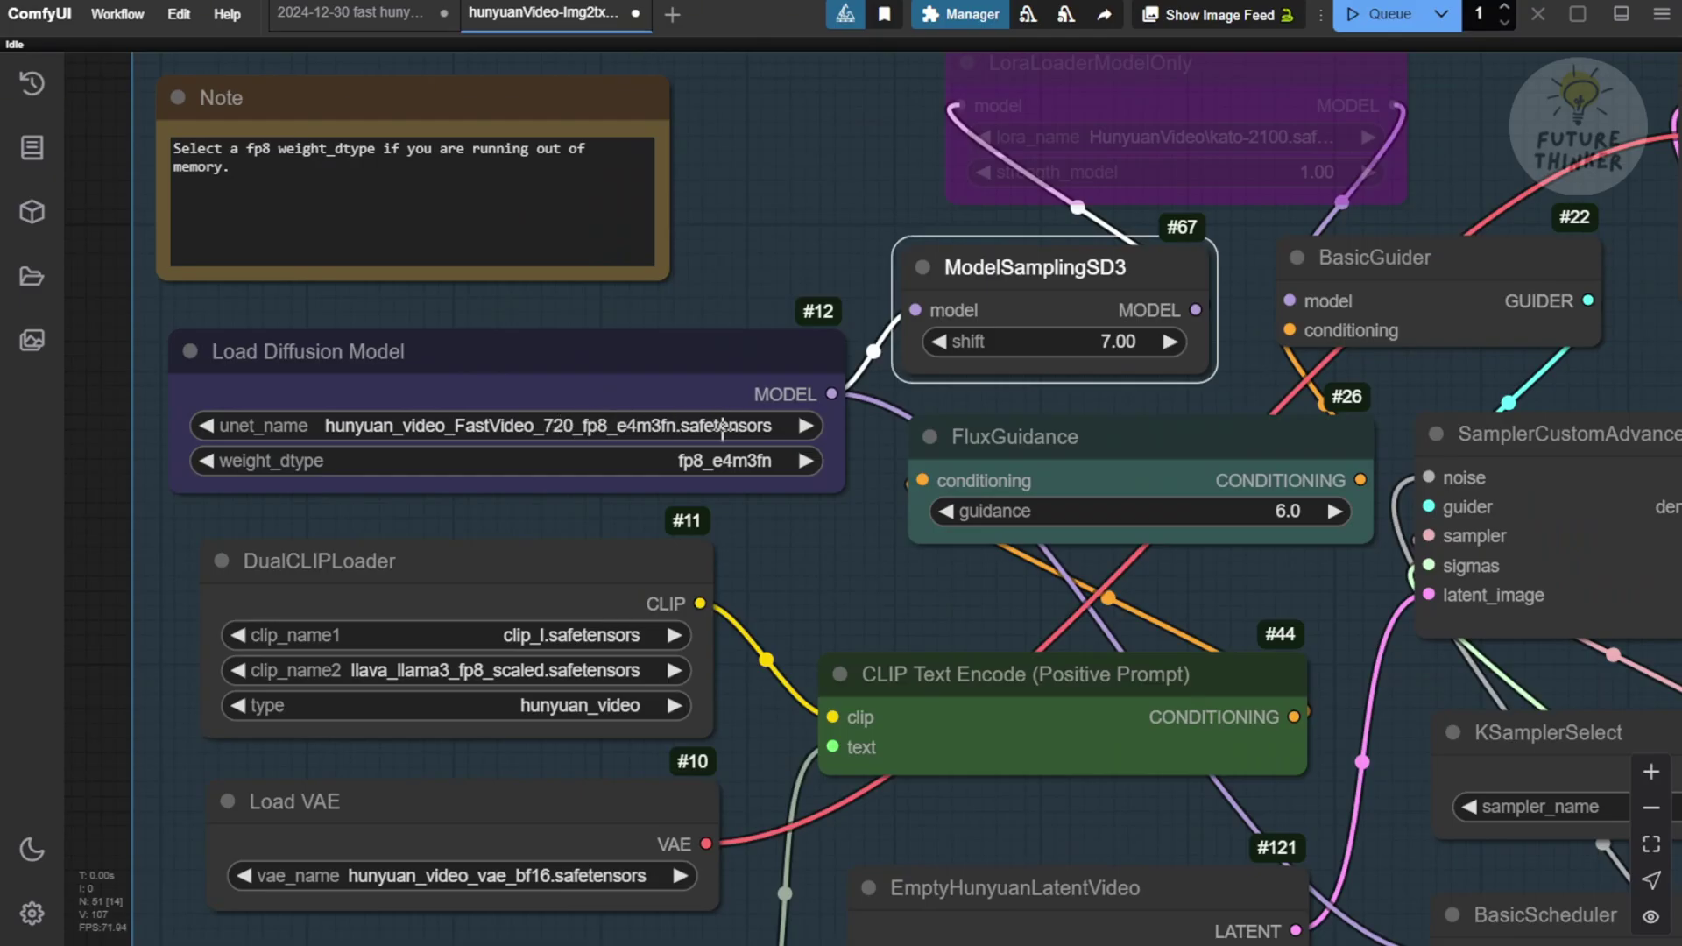
scroll(729, 429, "down", 3)
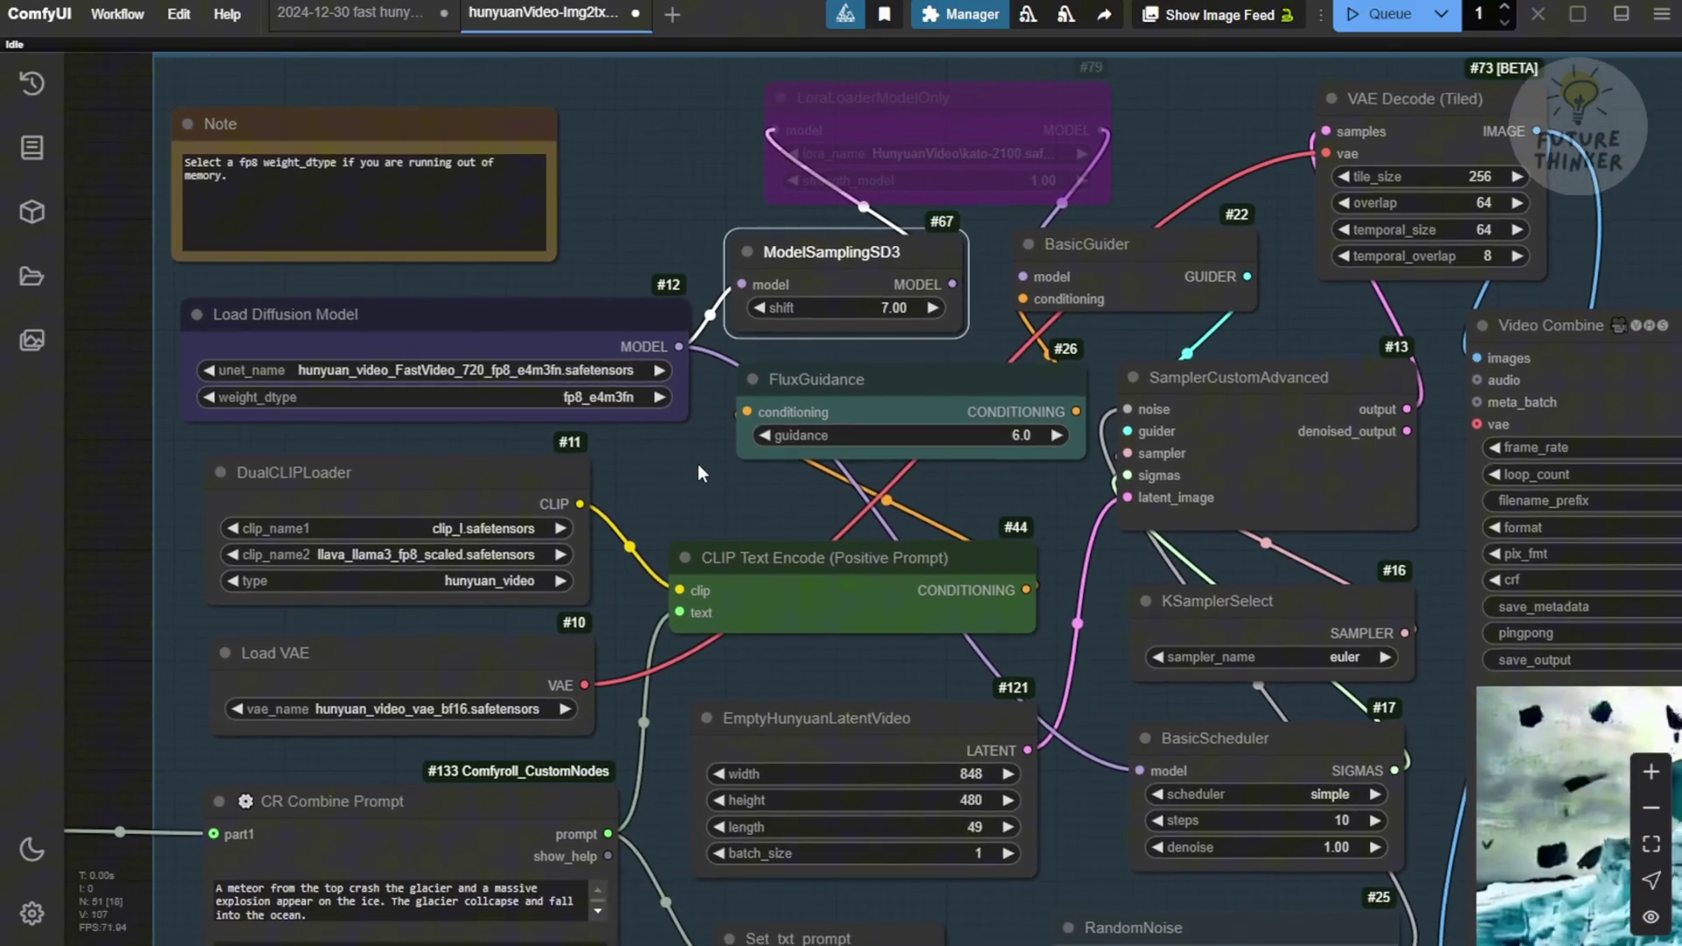
scroll(581, 391, "down", 1)
scroll(535, 385, "down", 1)
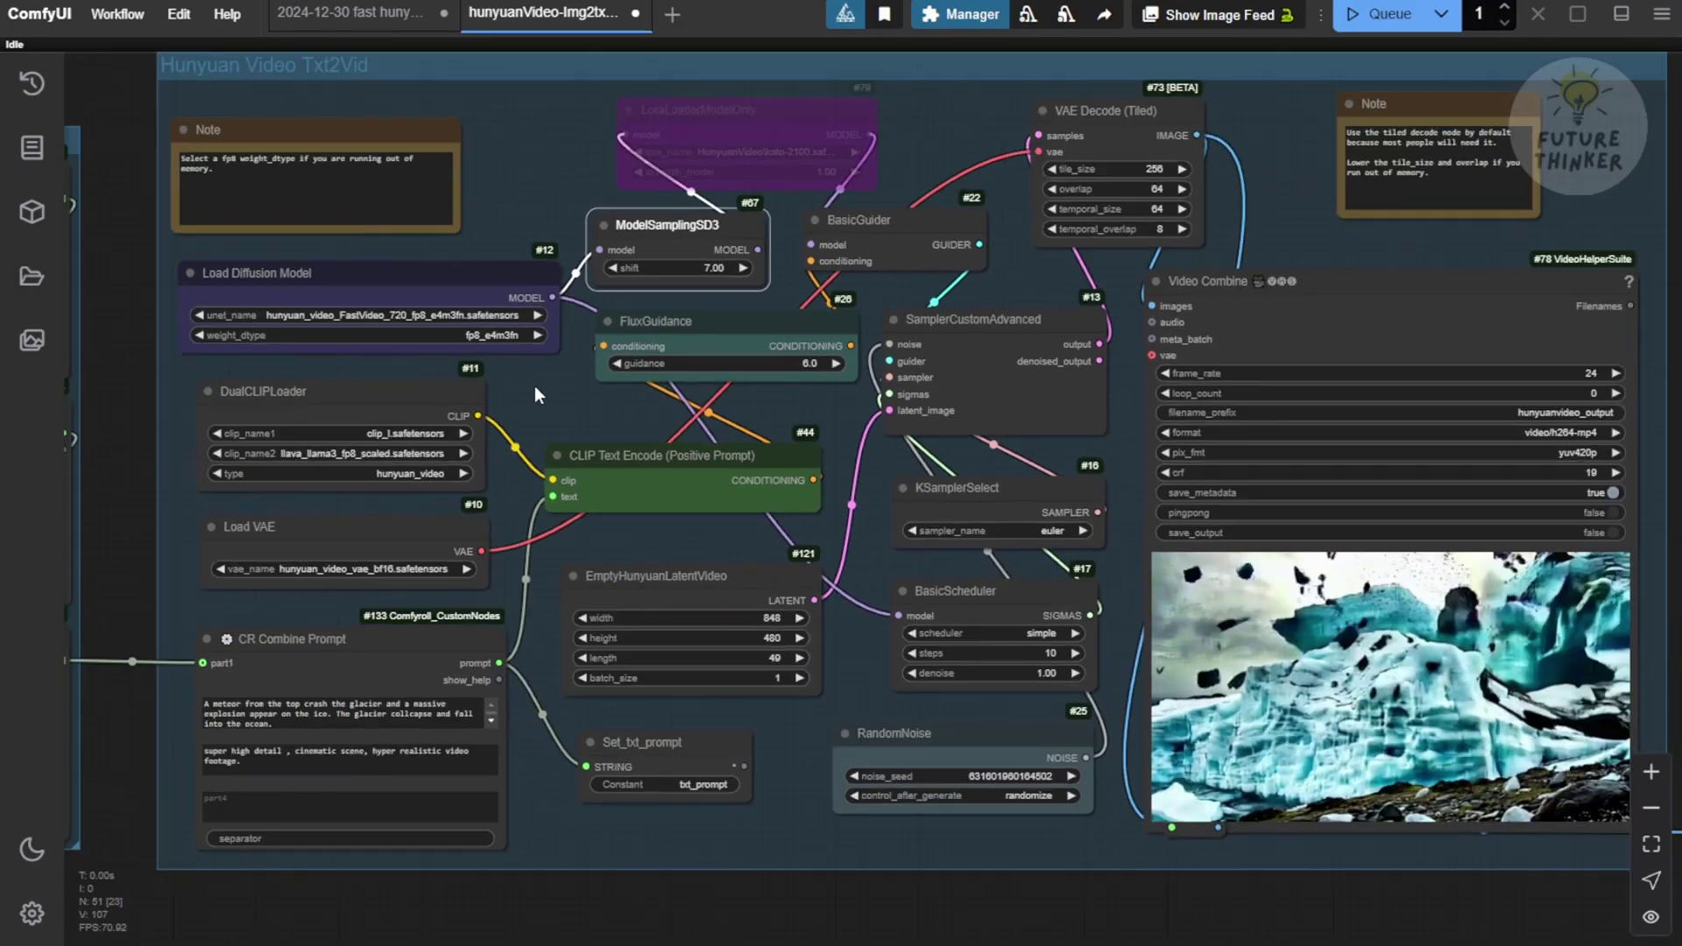
scroll(983, 460, "down", 3)
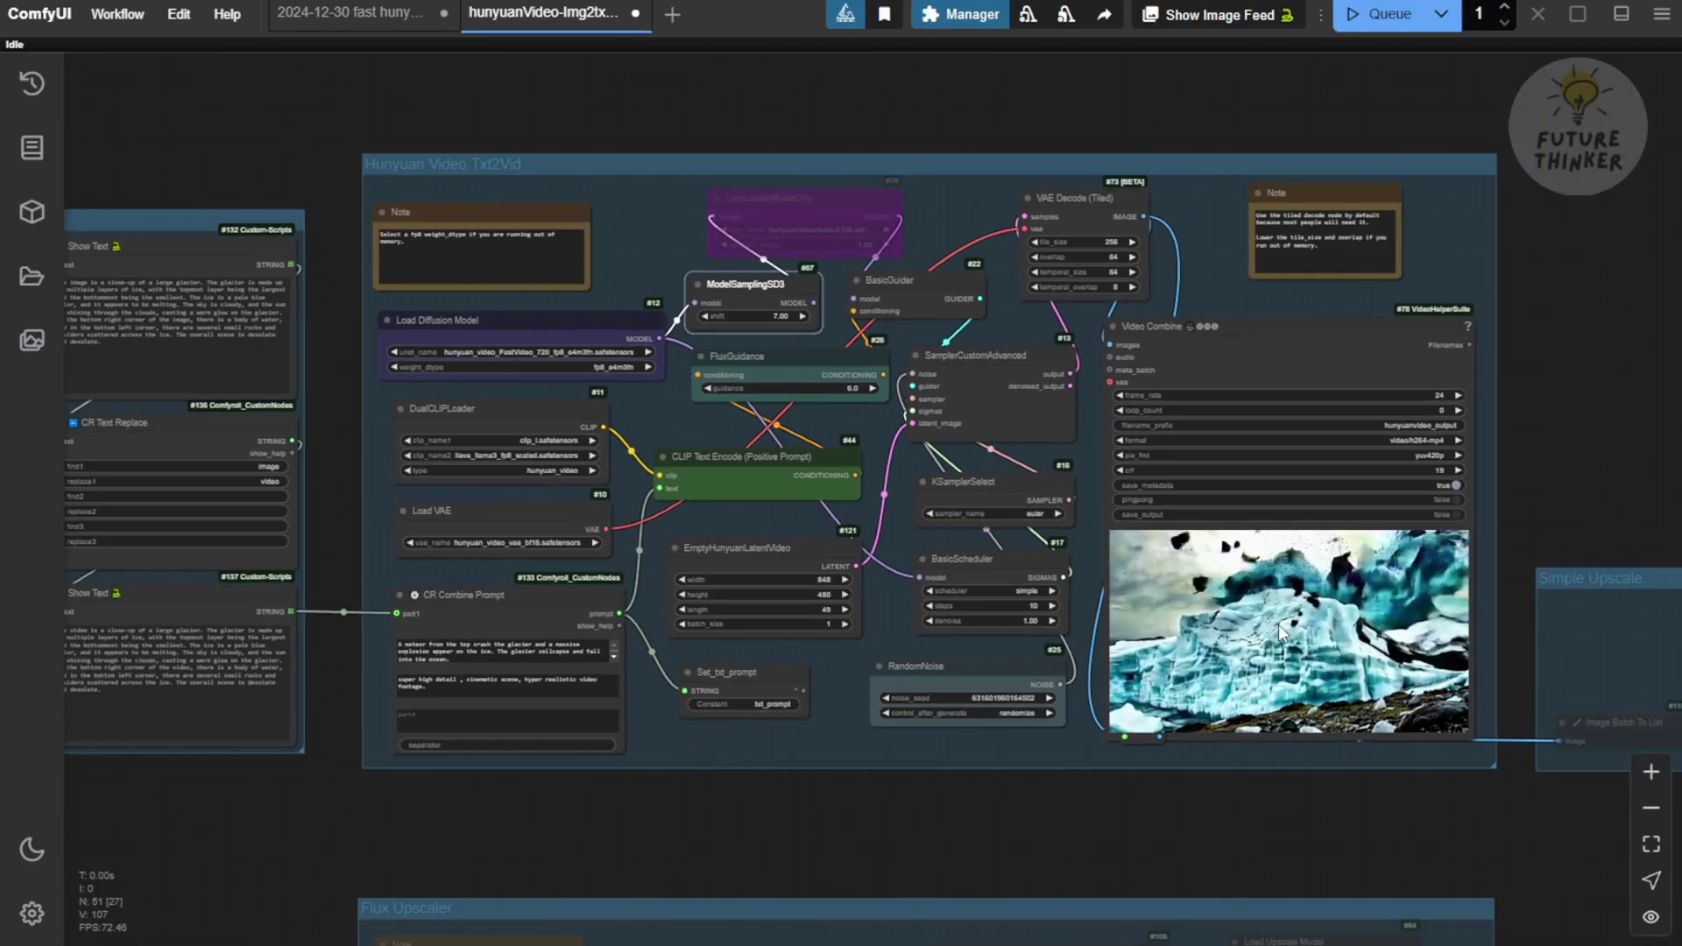
left_click_drag(1124, 841, 1249, 762)
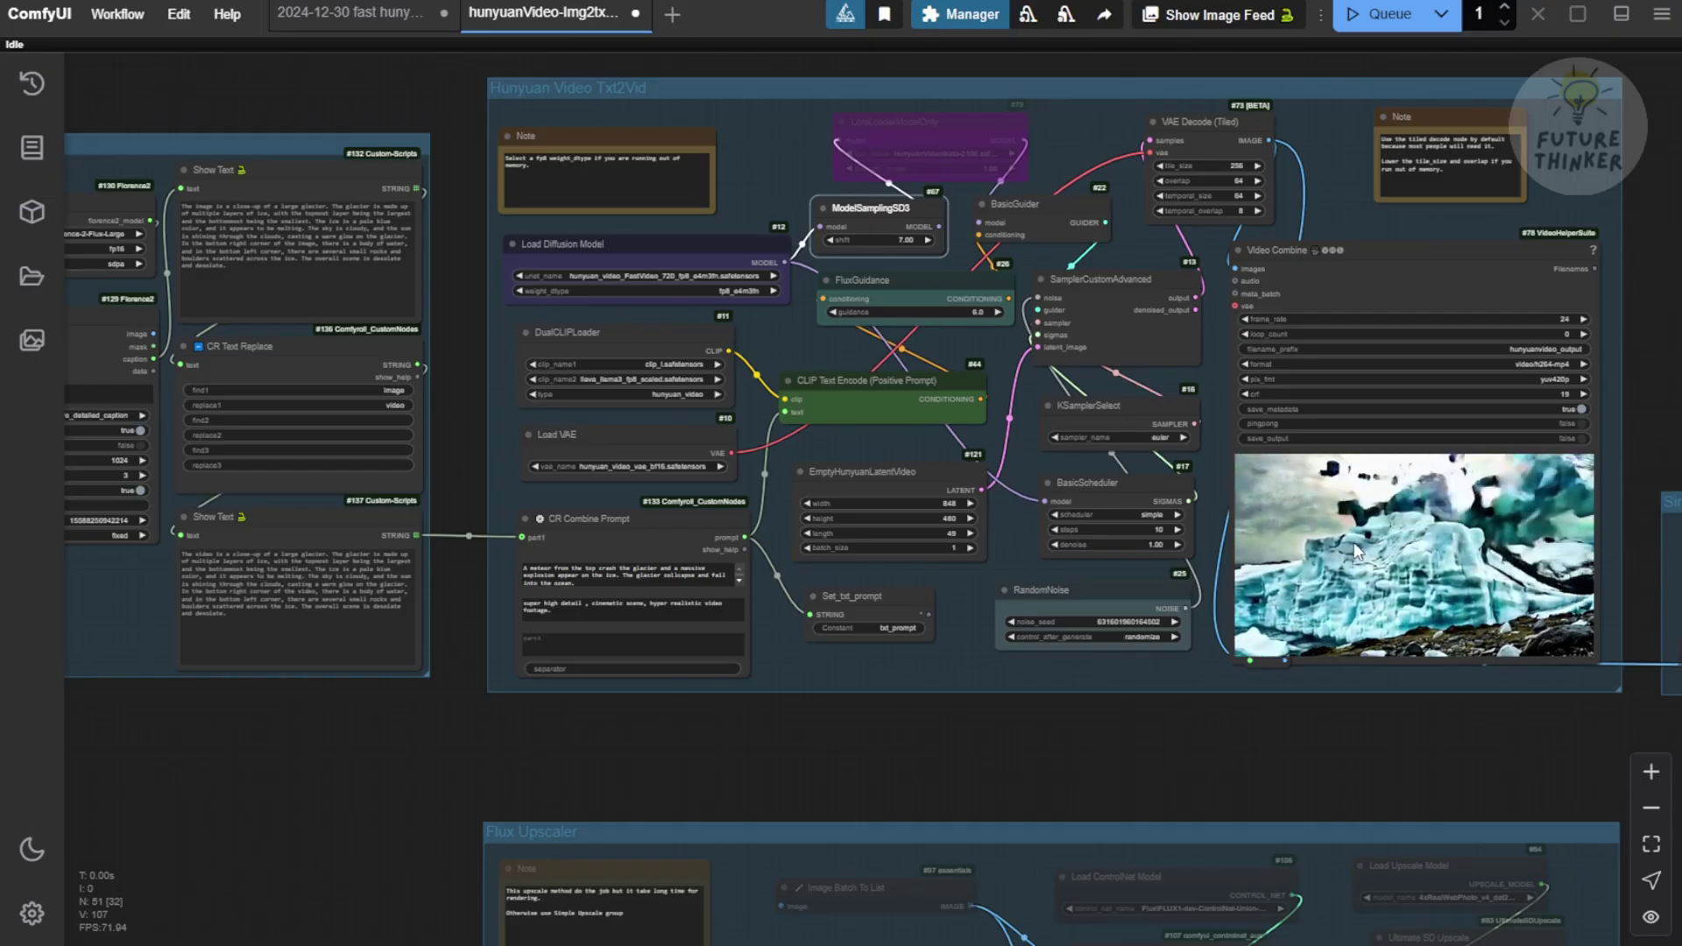
- Enable the LoRA loader with hyvideo_FastVideo_LoRA-fp8 at strength 1.00, widening the node to show it
scroll(663, 159, "up", 6)
right_click(1133, 88)
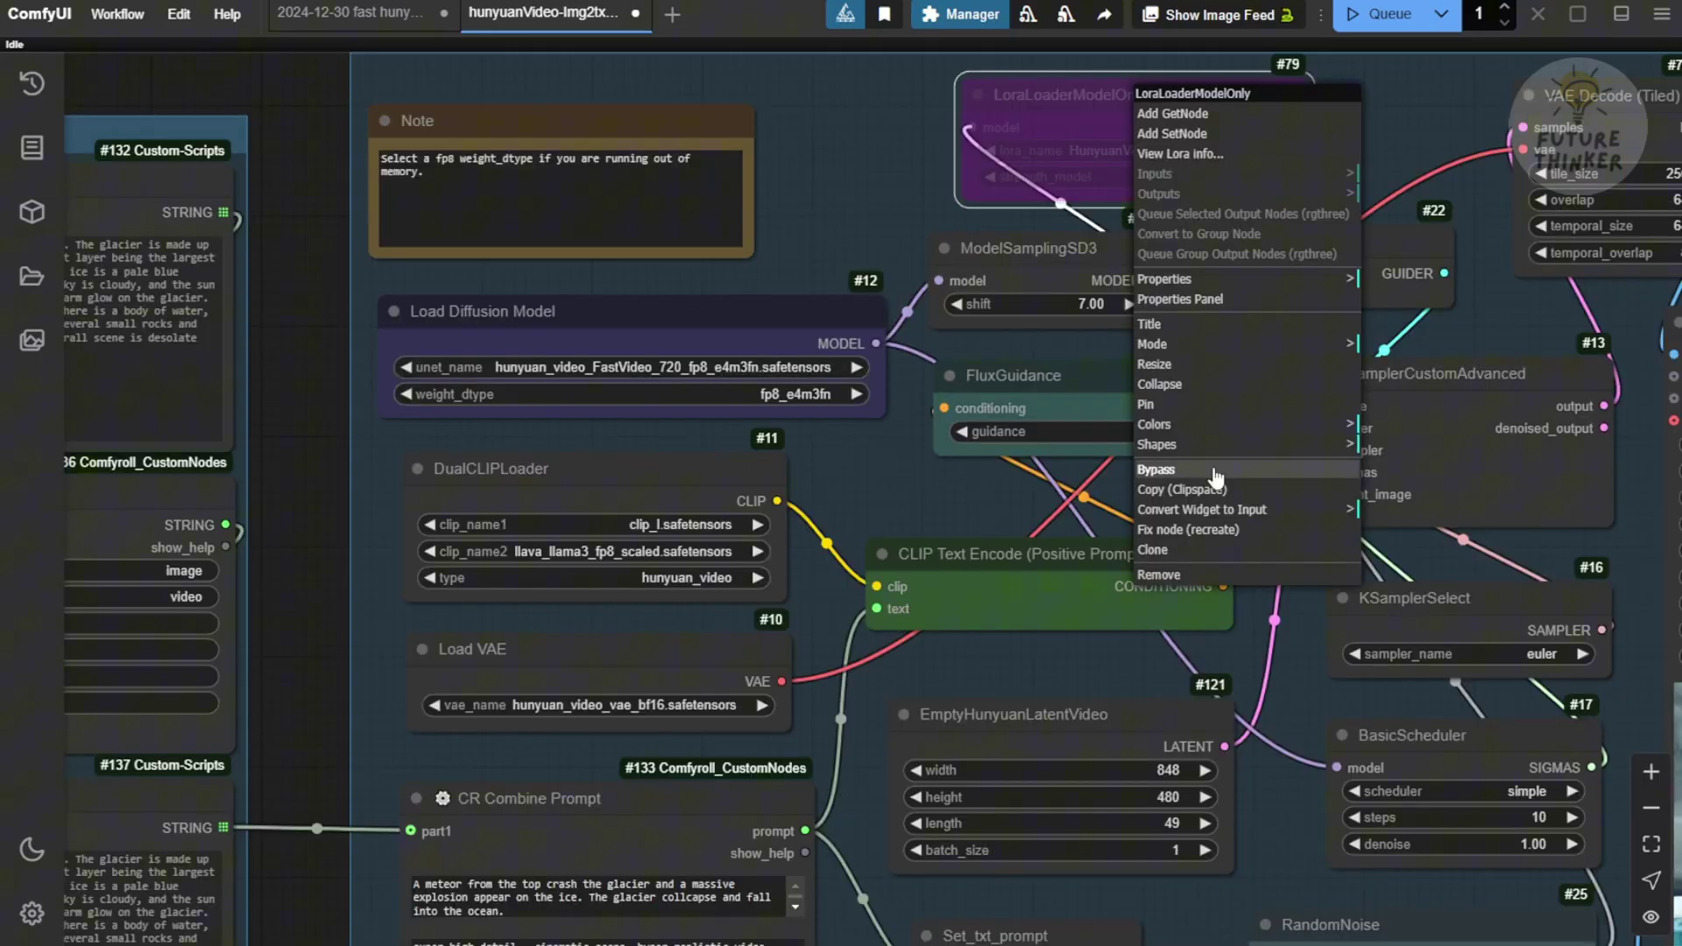
left_click(1215, 478)
scroll(1096, 290, "up", 5)
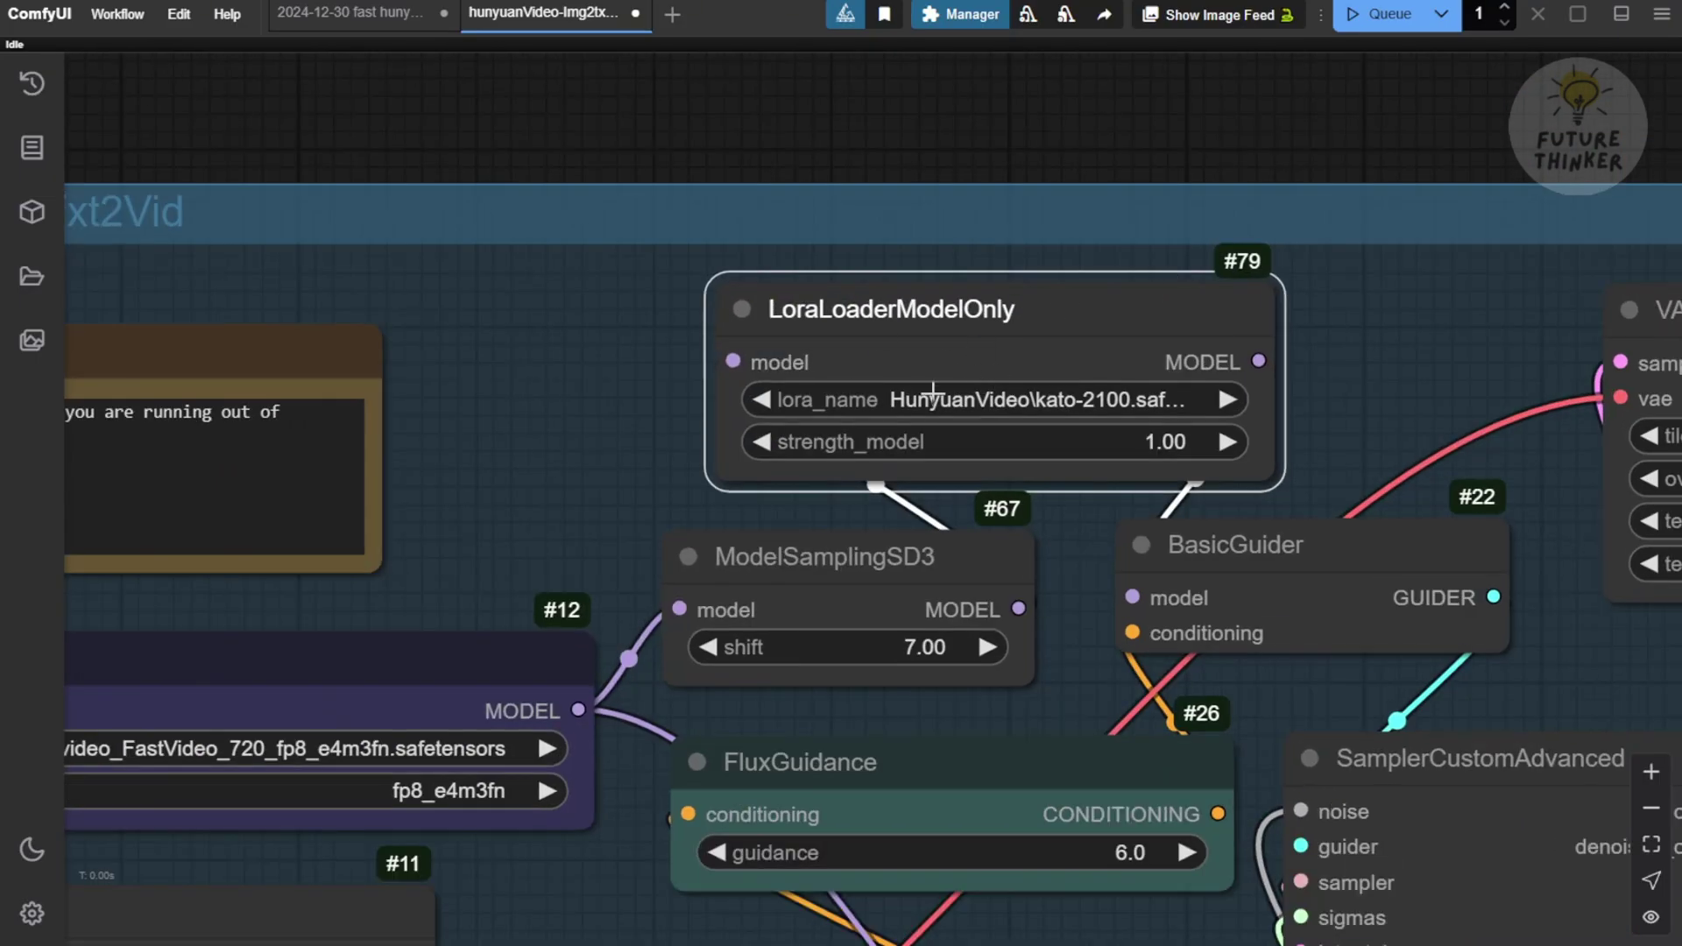
left_click(933, 399)
type("fast")
left_click(1163, 442)
left_click_drag(1238, 448, 1515, 457)
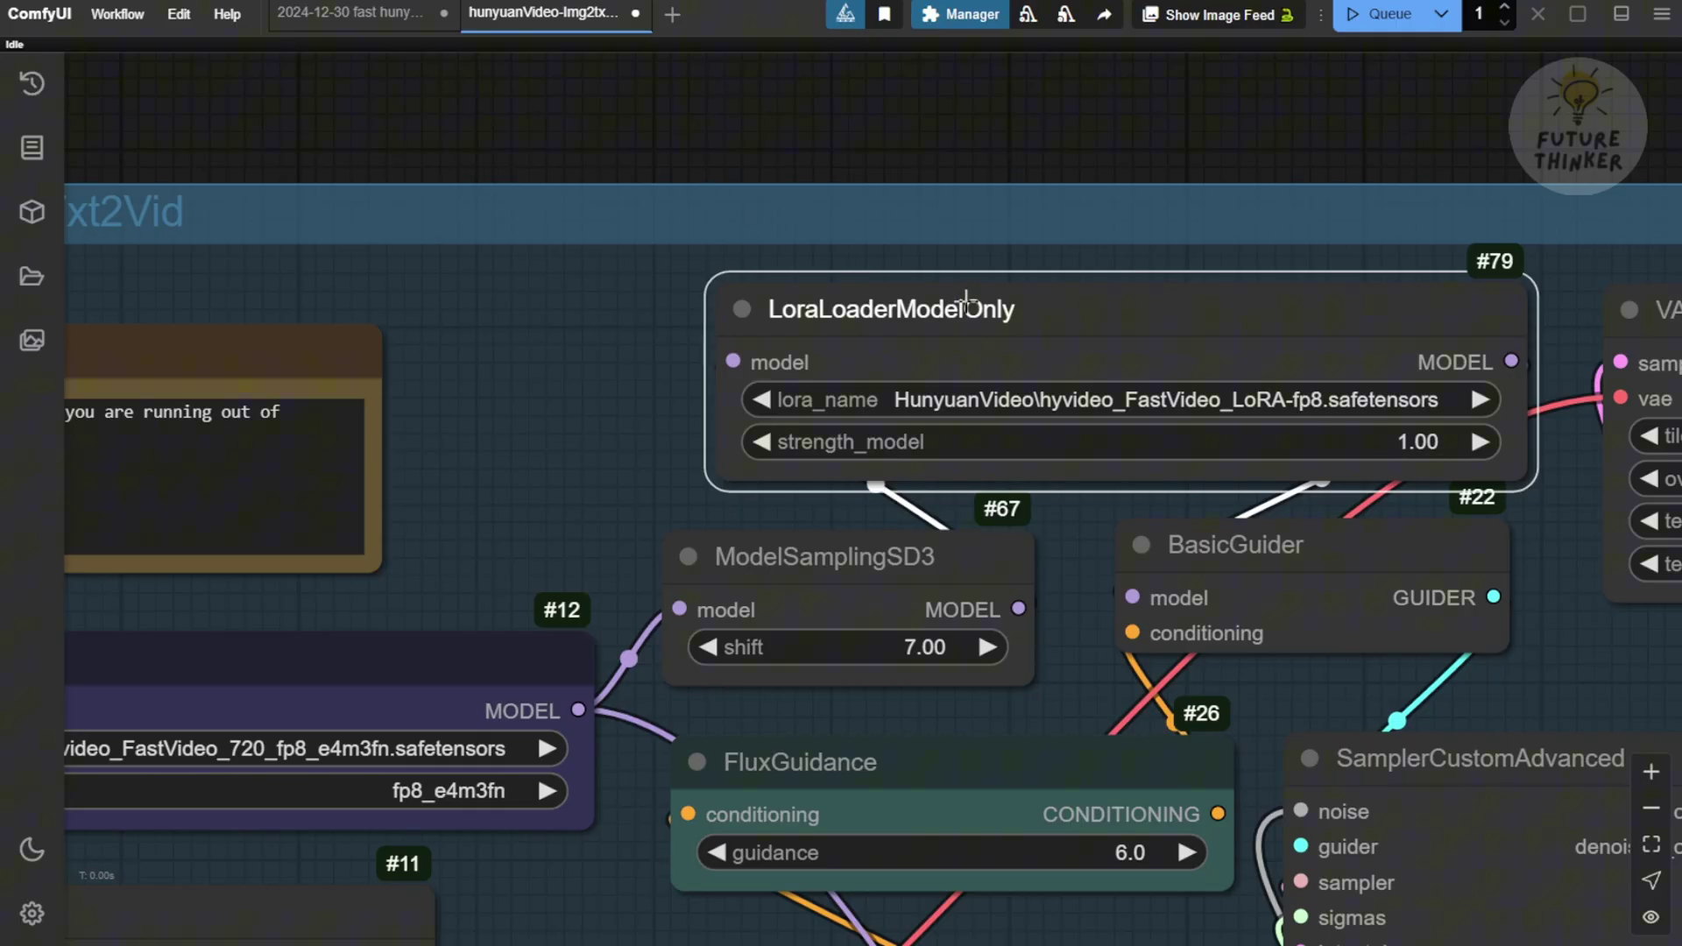
left_click_drag(967, 302, 925, 296)
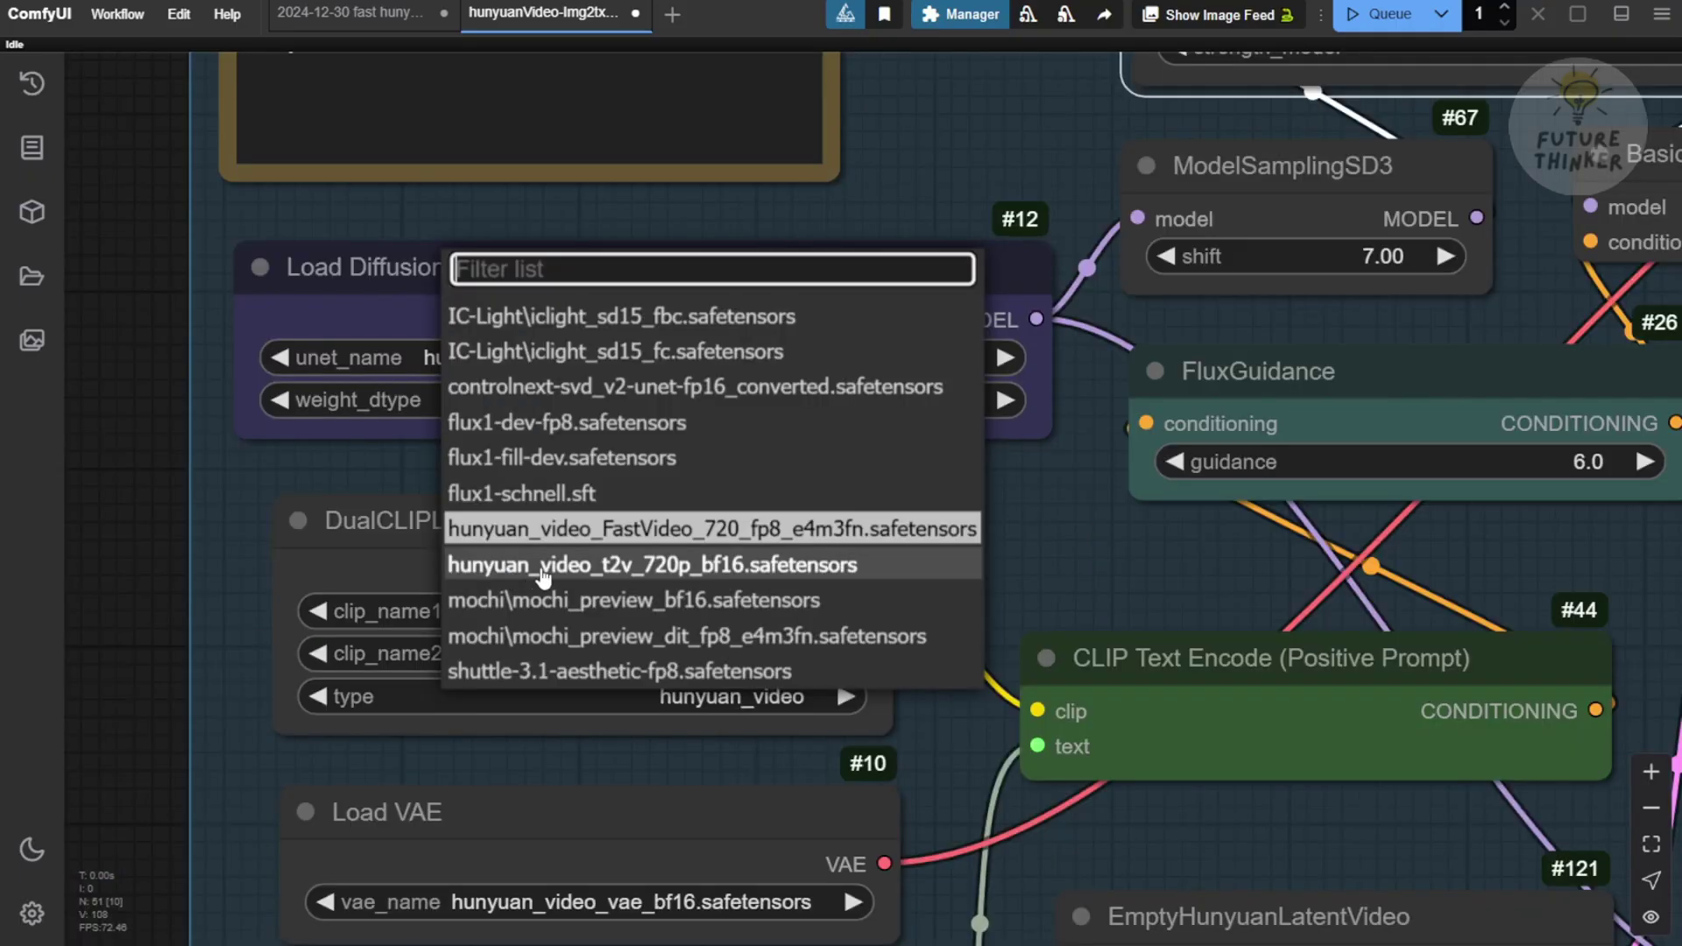
- Set the diffusion model to hunyuan_video_t2v_720p_bf16 and pan to the sampler, Video Combine and Flux Upscaler
left_click(552, 567)
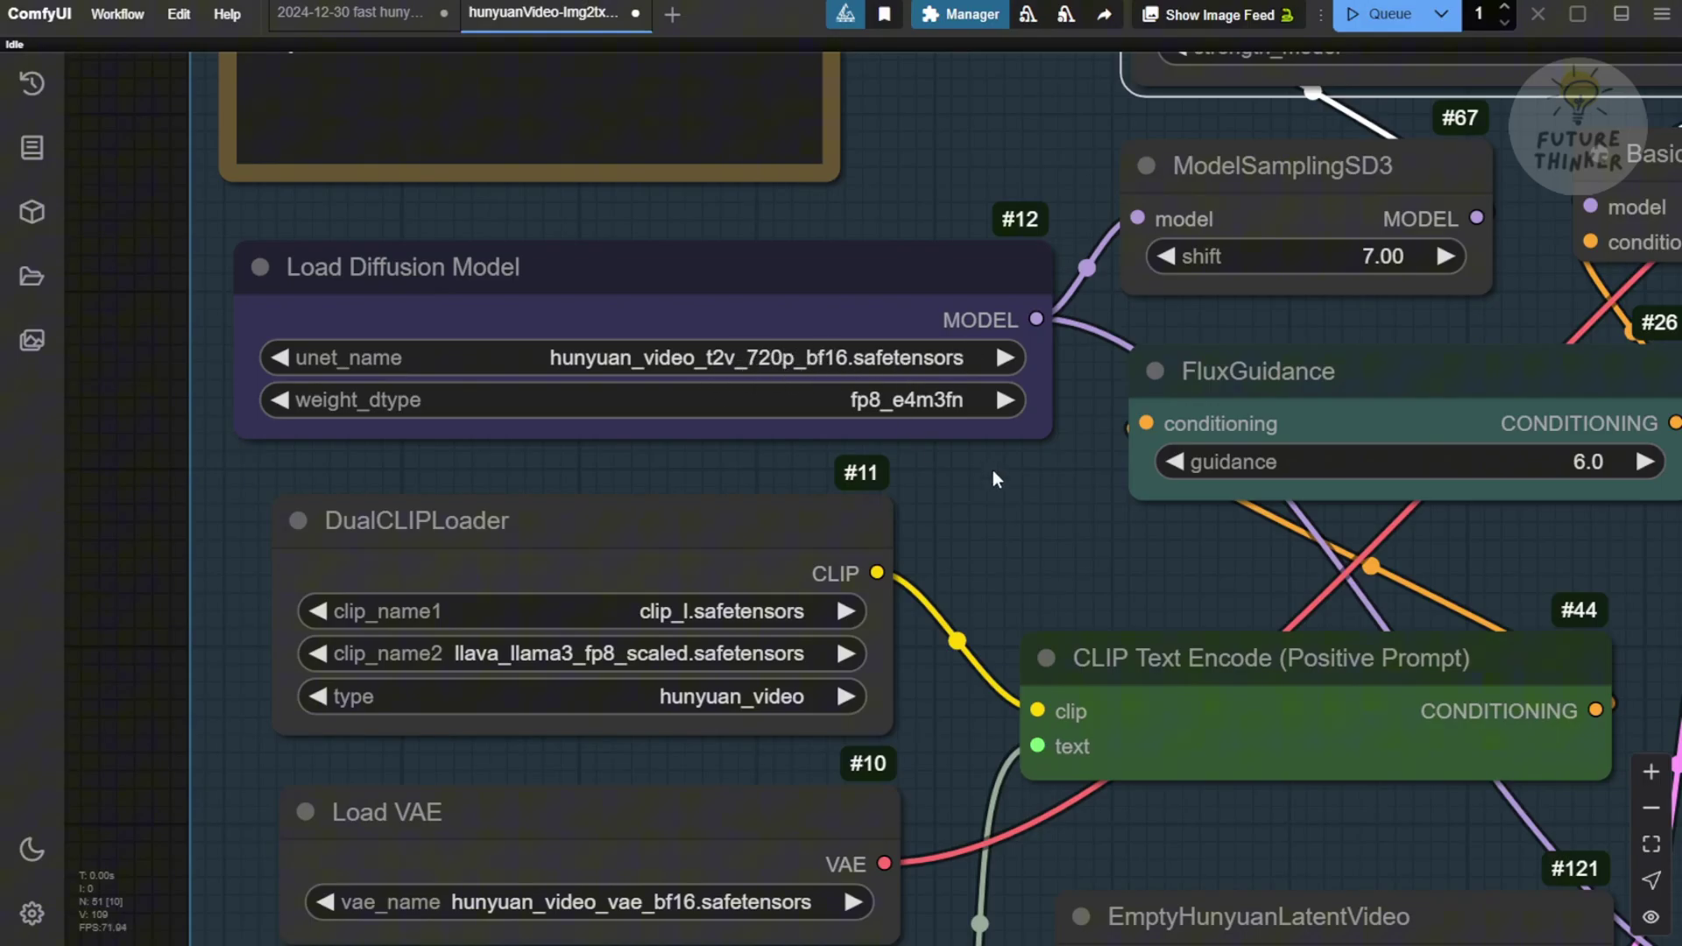
scroll(1013, 526, "down", 5)
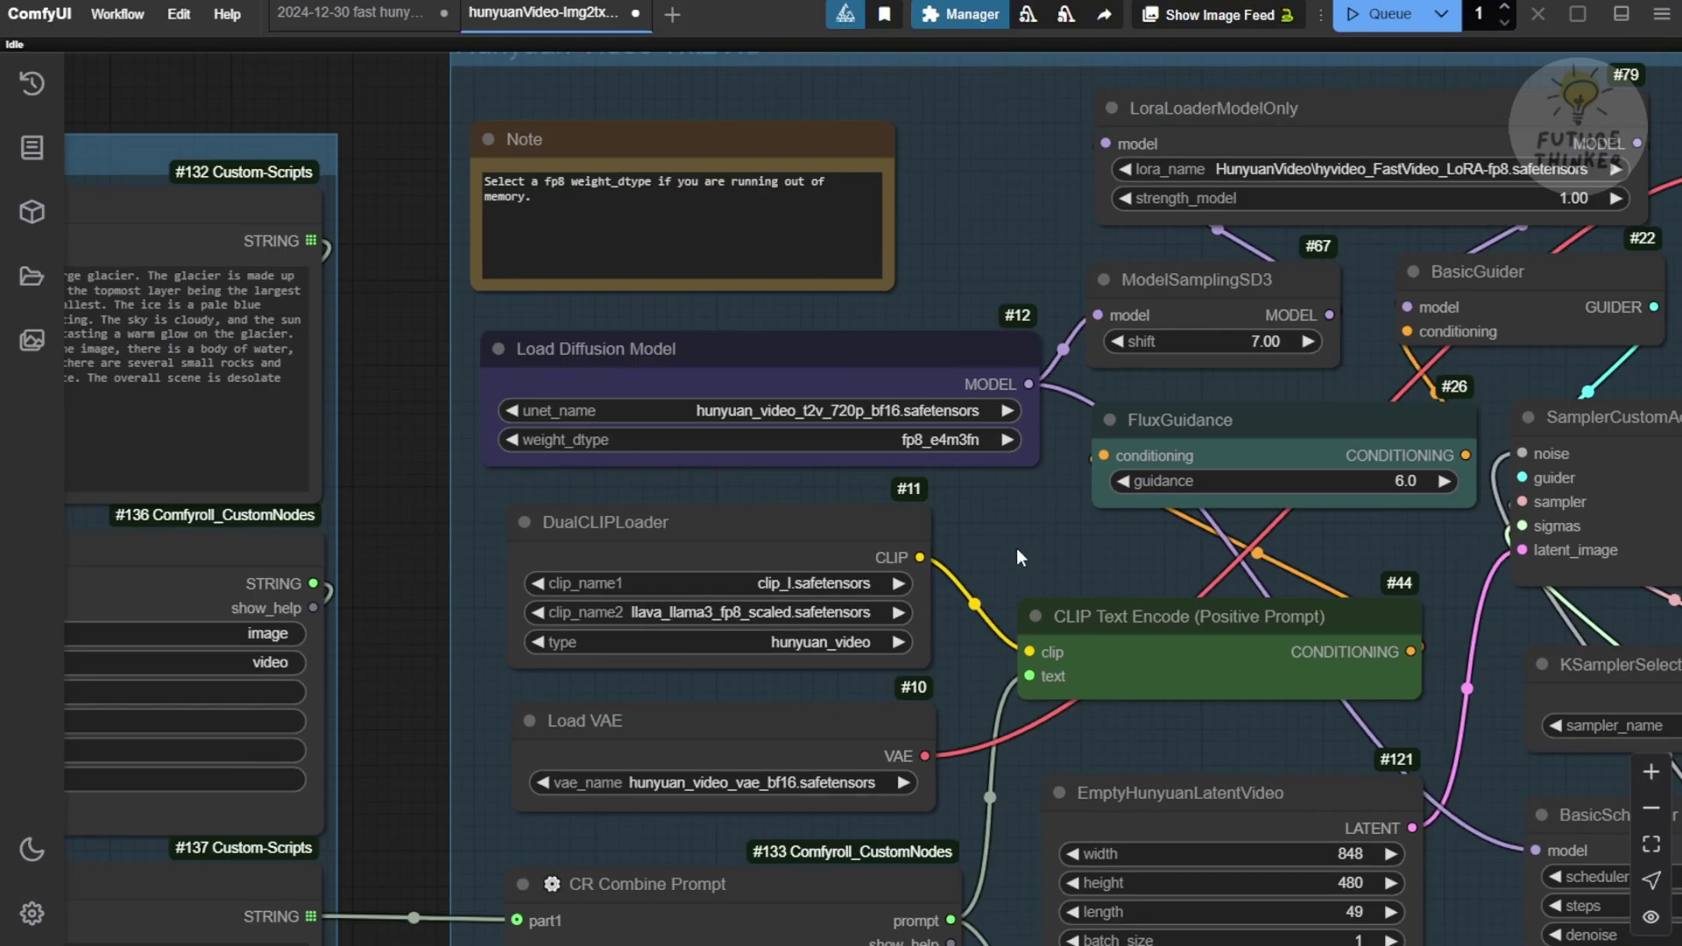
left_click_drag(1016, 549, 339, 423)
scroll(422, 431, "down", 5)
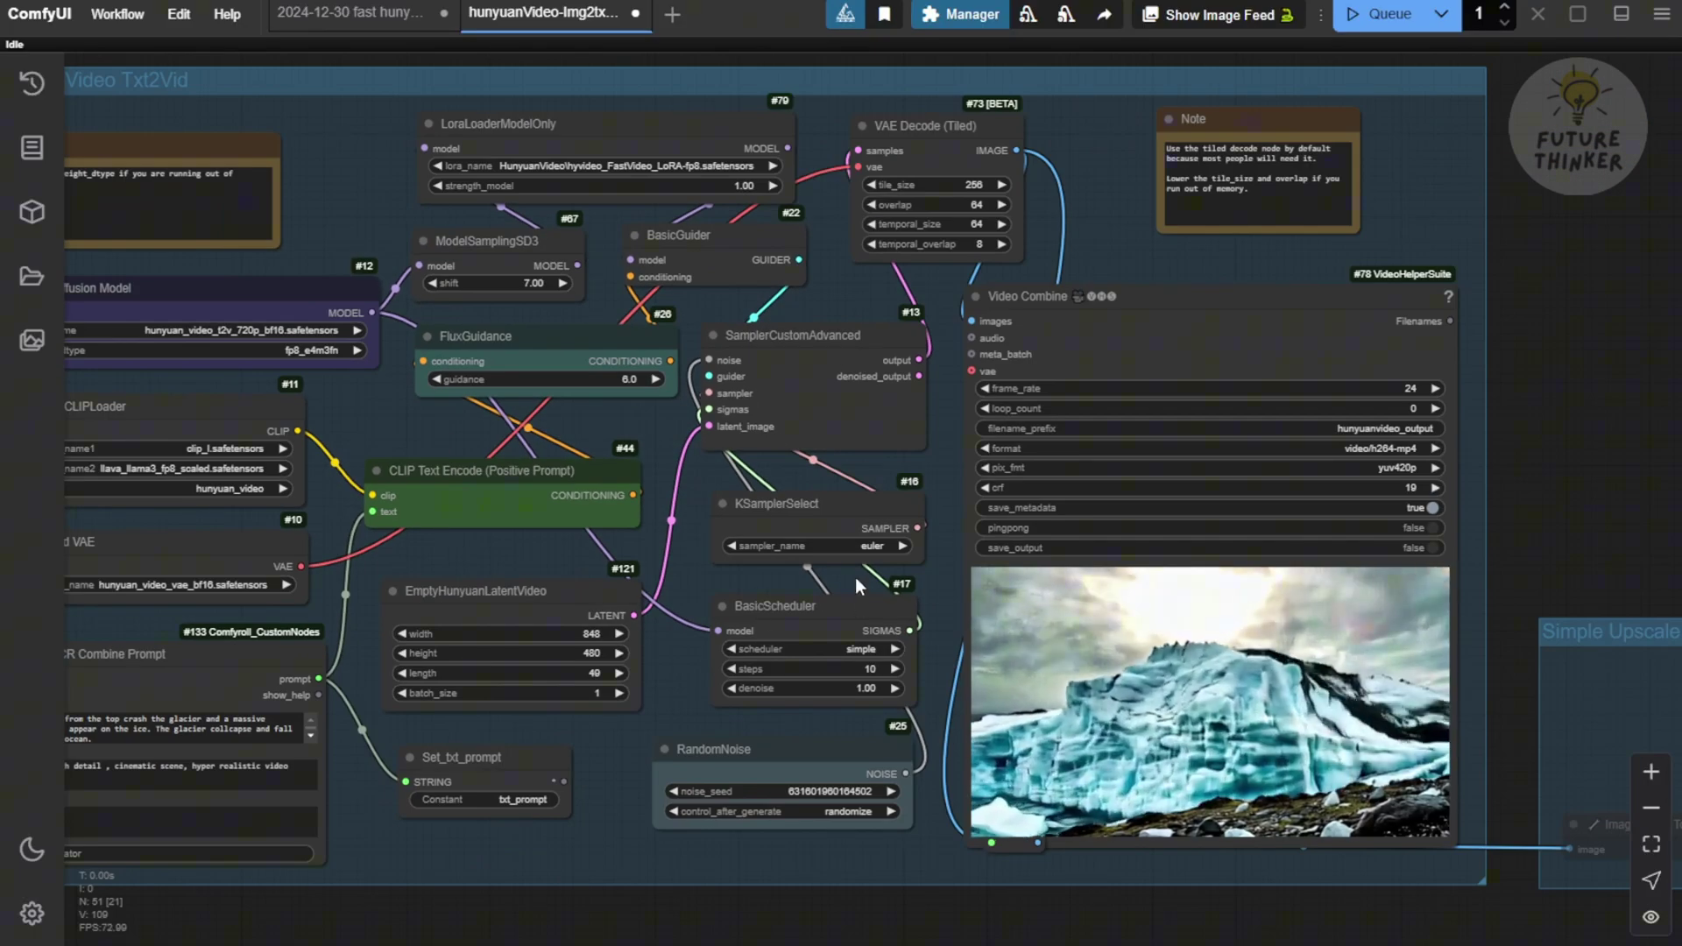
scroll(861, 604, "down", 6)
left_click_drag(1451, 439, 1353, 217)
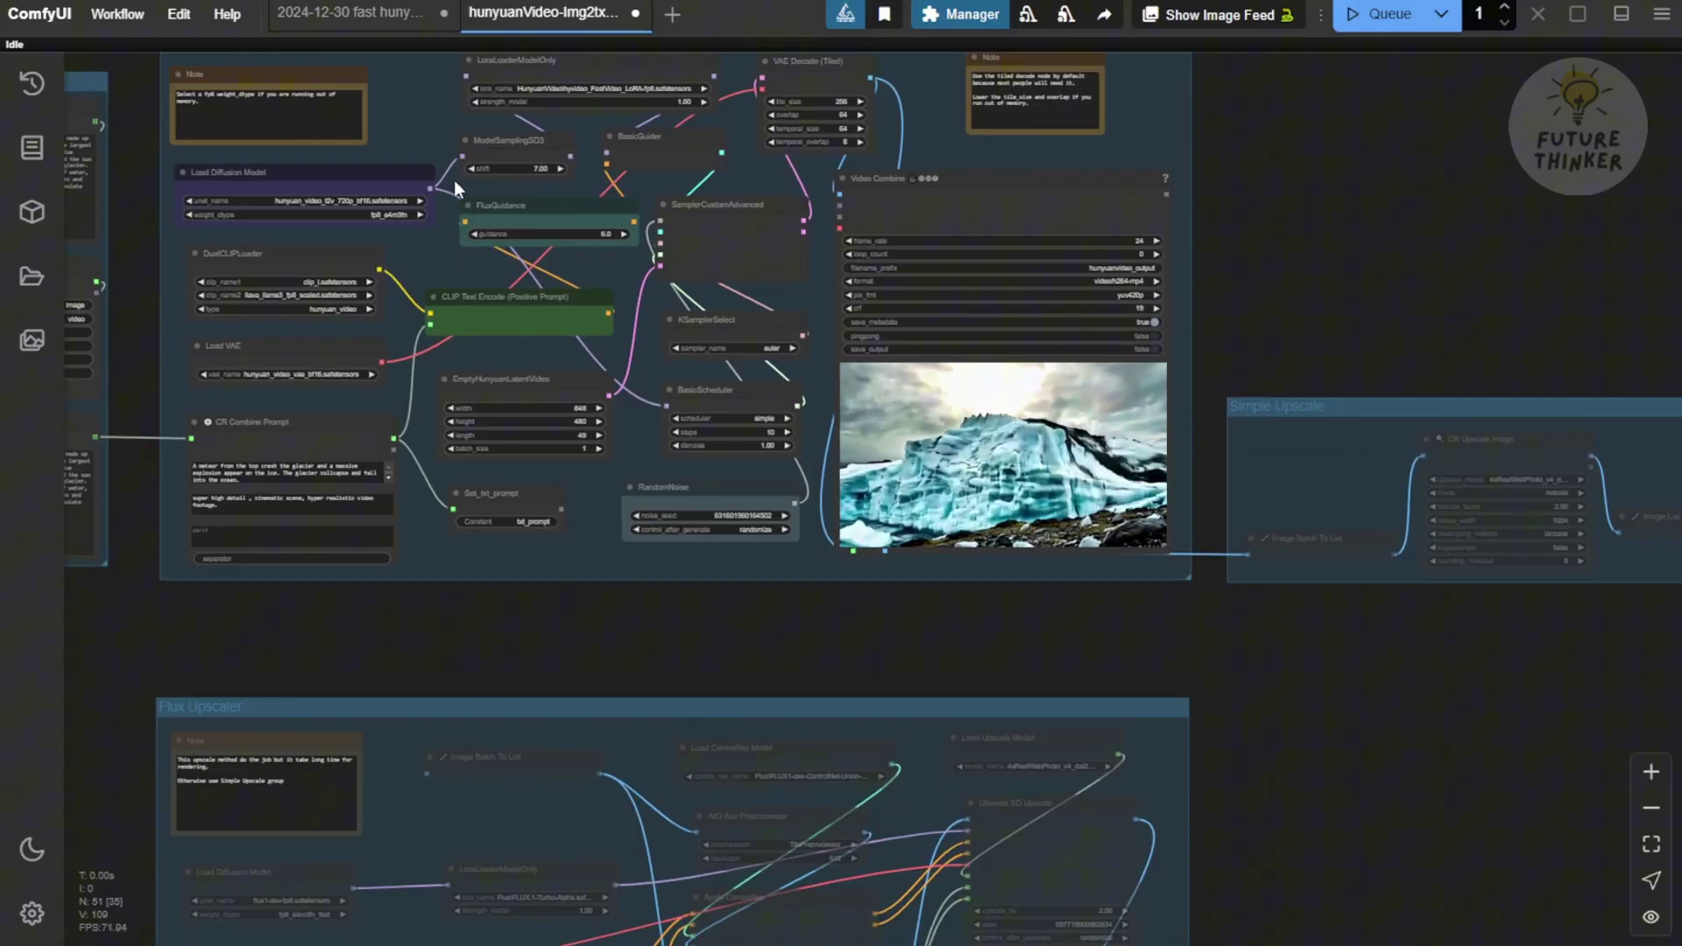
- Past the Simple Upscale group, toggle bypass on every Audio SFX Generate group node
scroll(1105, 331, "up", 3)
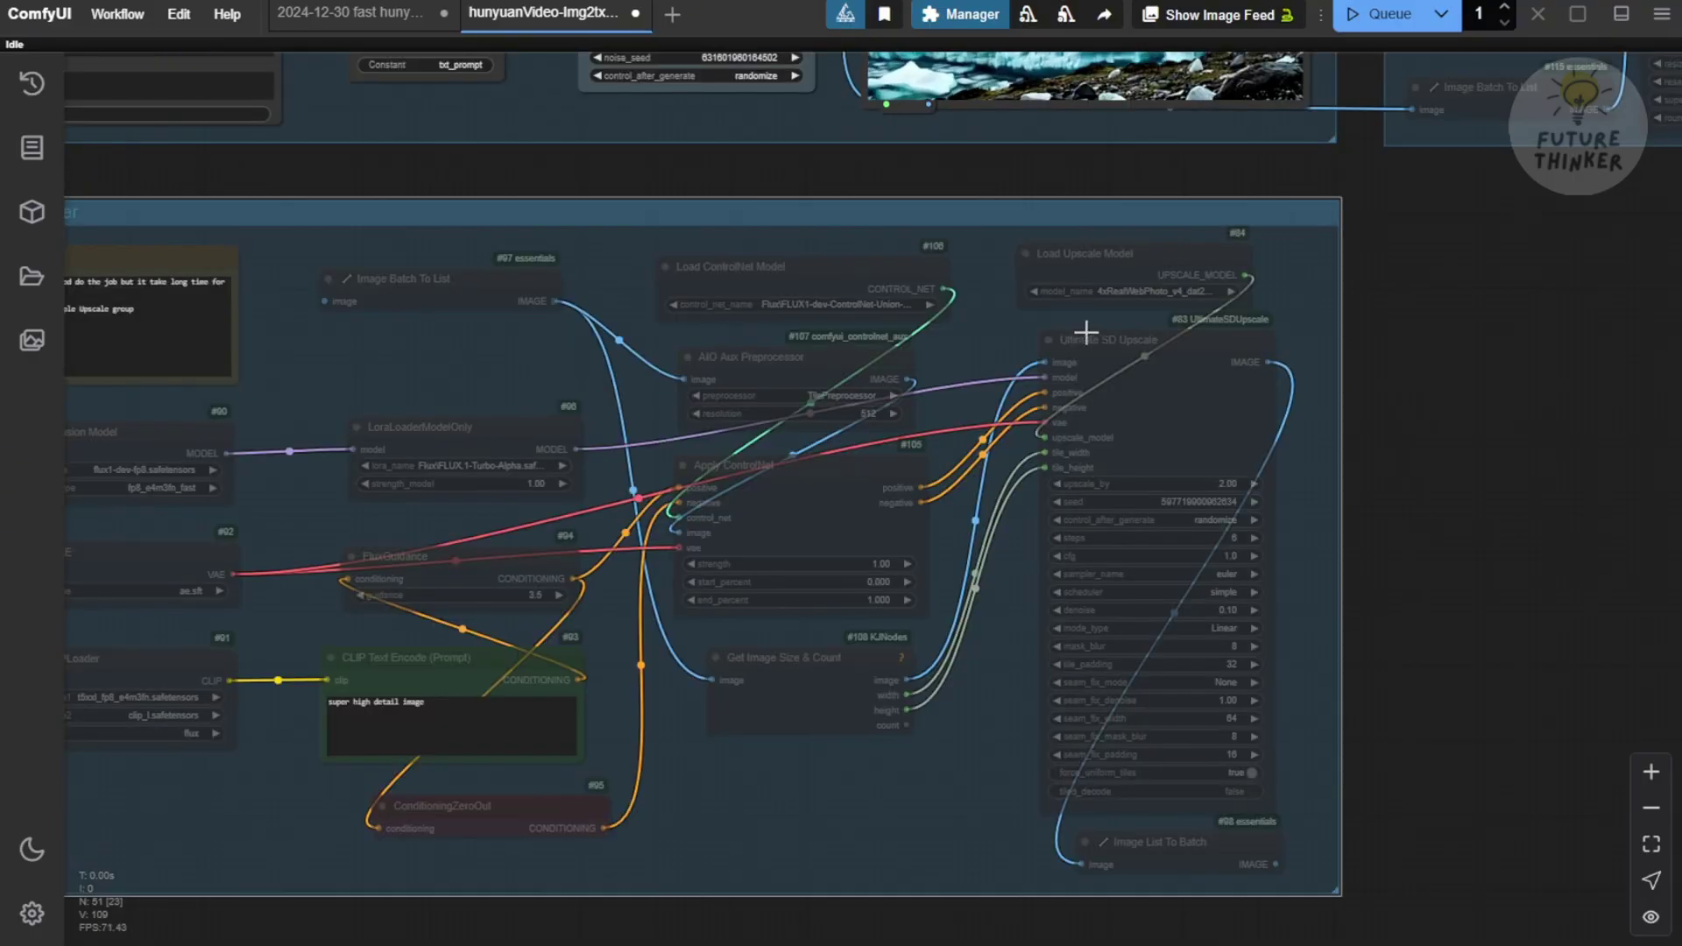
left_click_drag(1396, 552, 576, 924)
left_click_drag(734, 474, 676, 552)
scroll(676, 552, "up", 4)
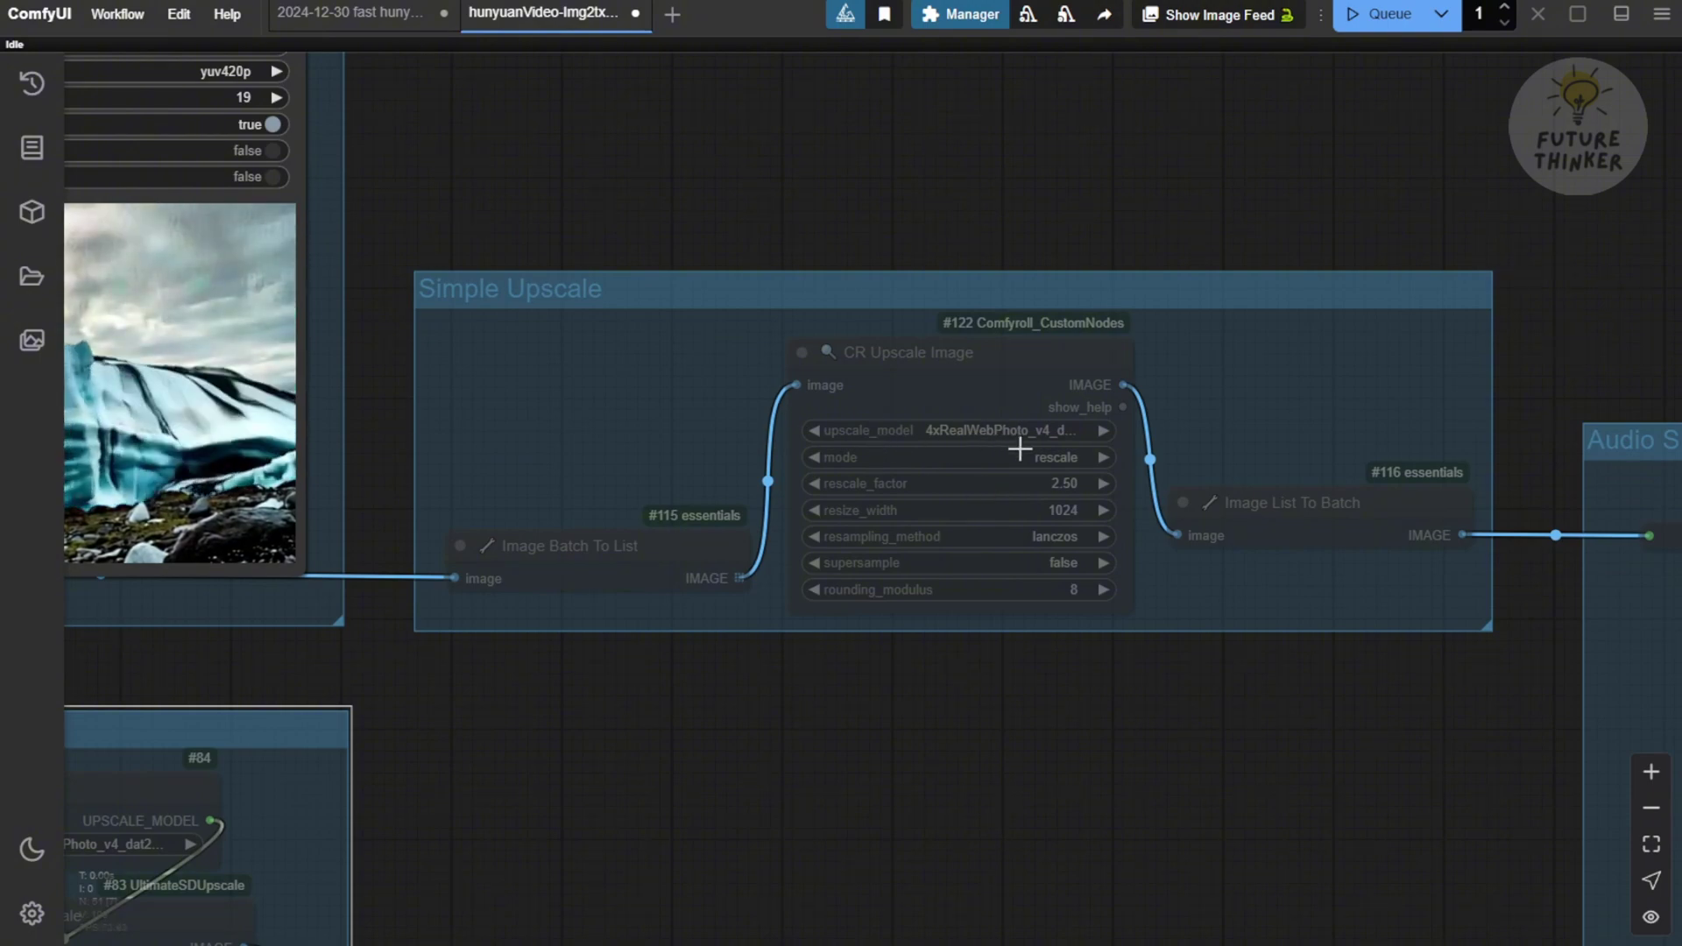
scroll(1192, 846, "down", 4)
left_click_drag(1223, 820, 193, 448)
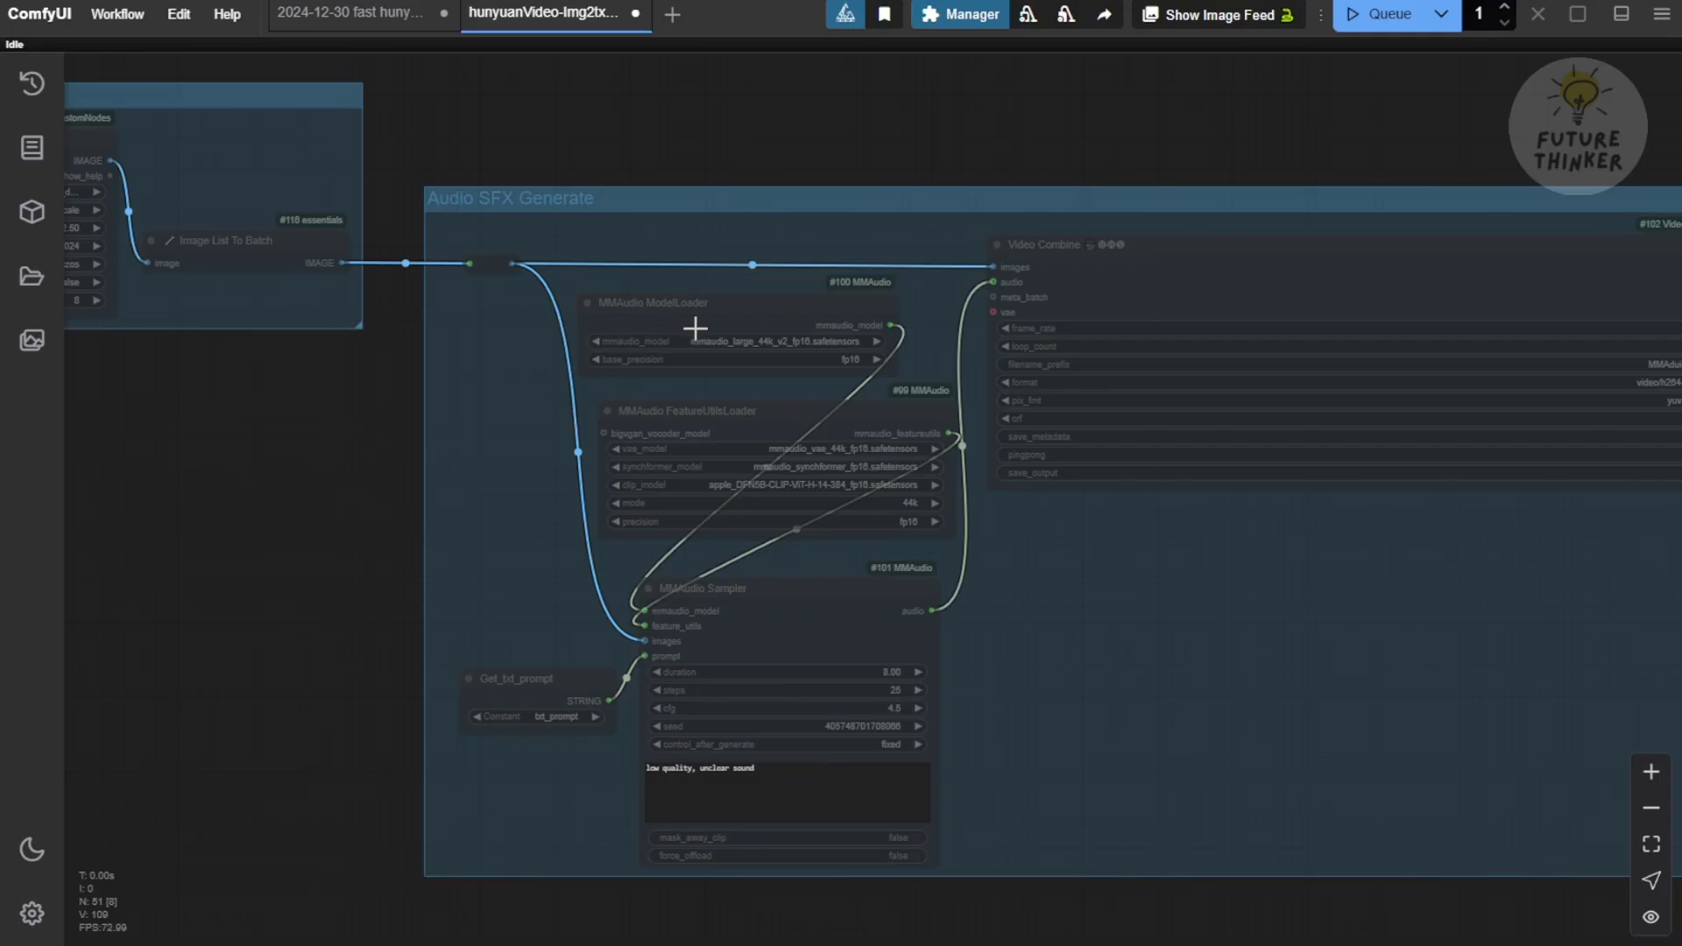
scroll(695, 358, "up", 8)
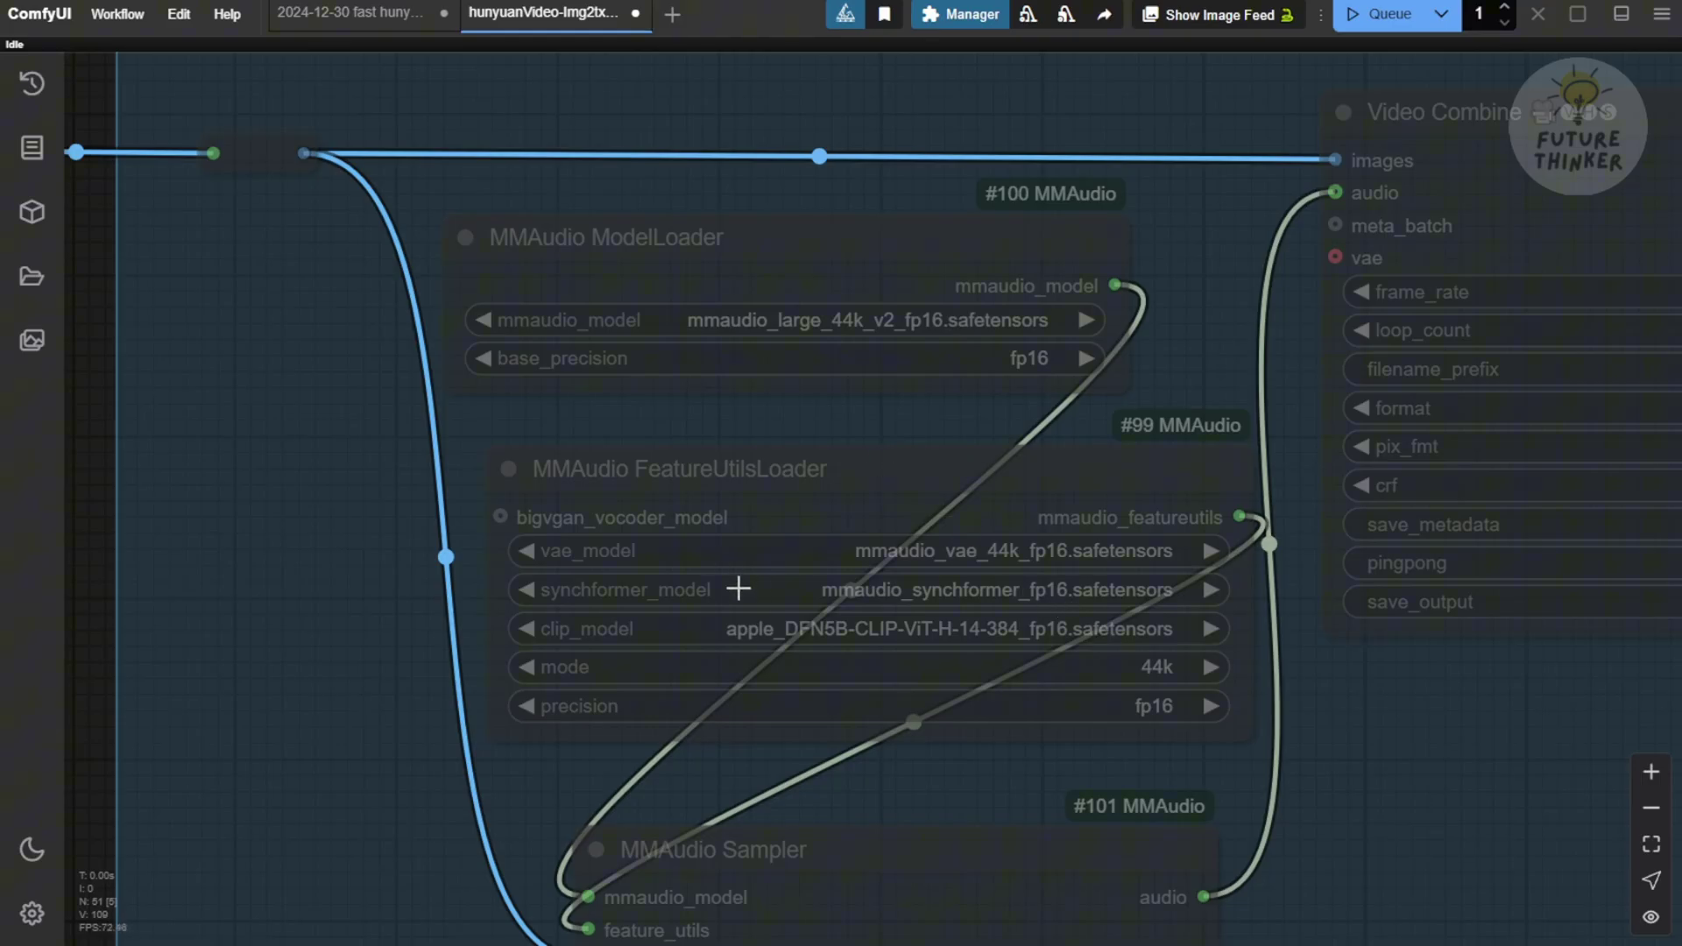
scroll(919, 611, "down", 10)
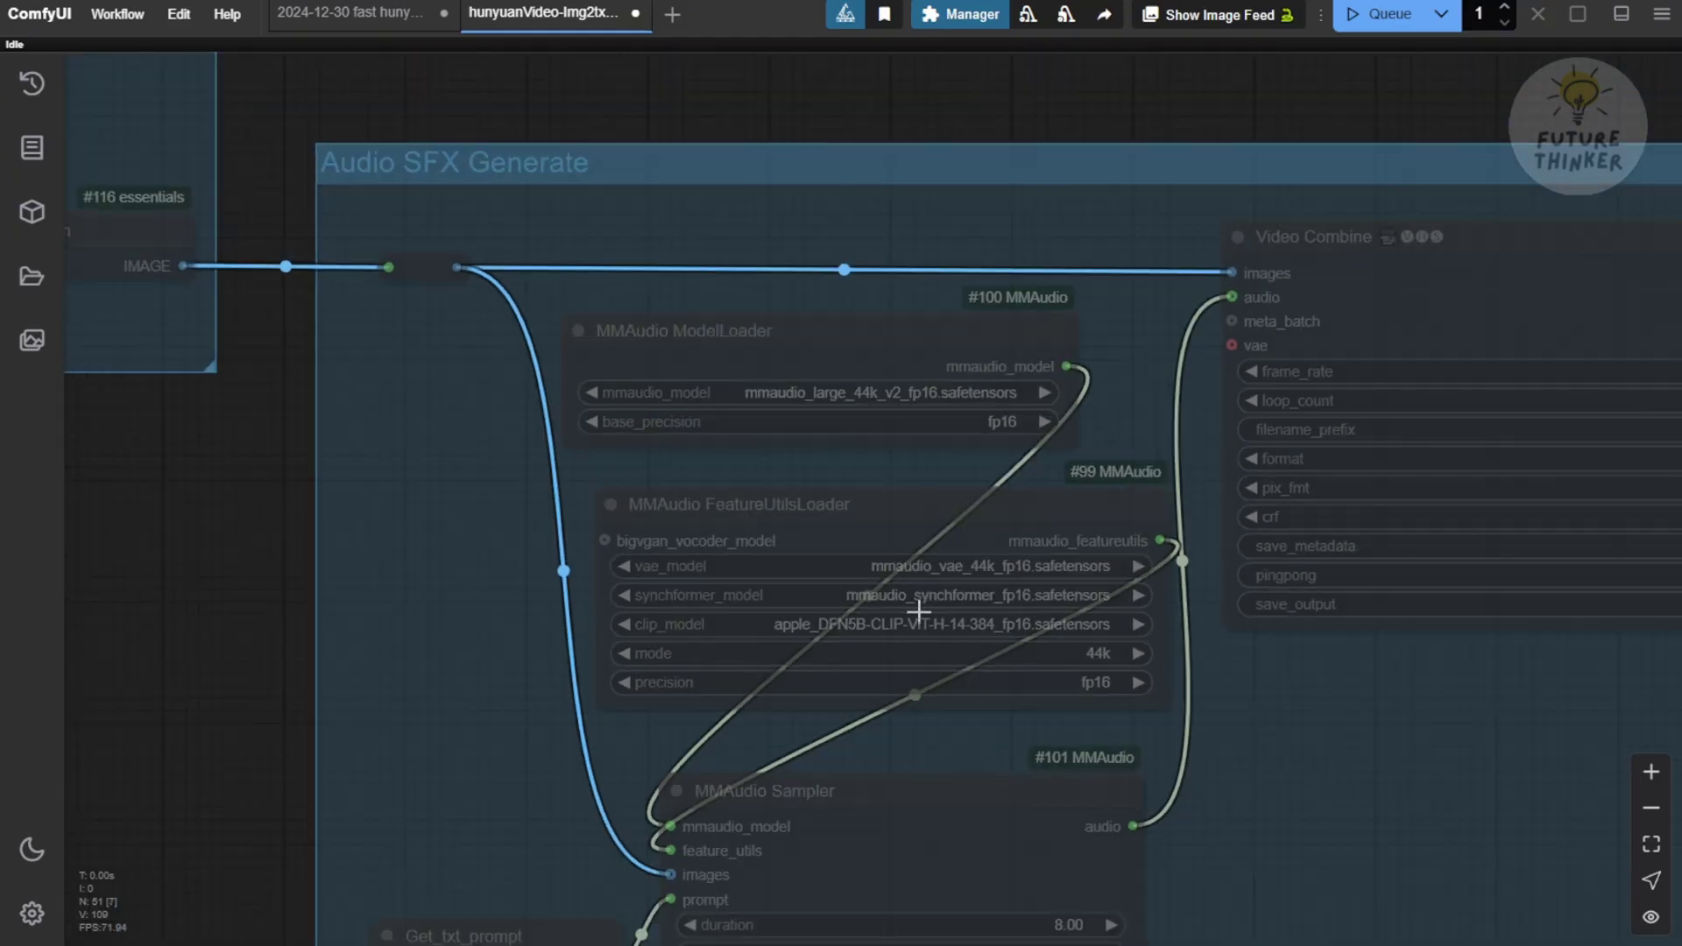
left_click_drag(771, 608, 1210, 701)
right_click(871, 377)
scroll(657, 439, "up", 4)
right_click(741, 504)
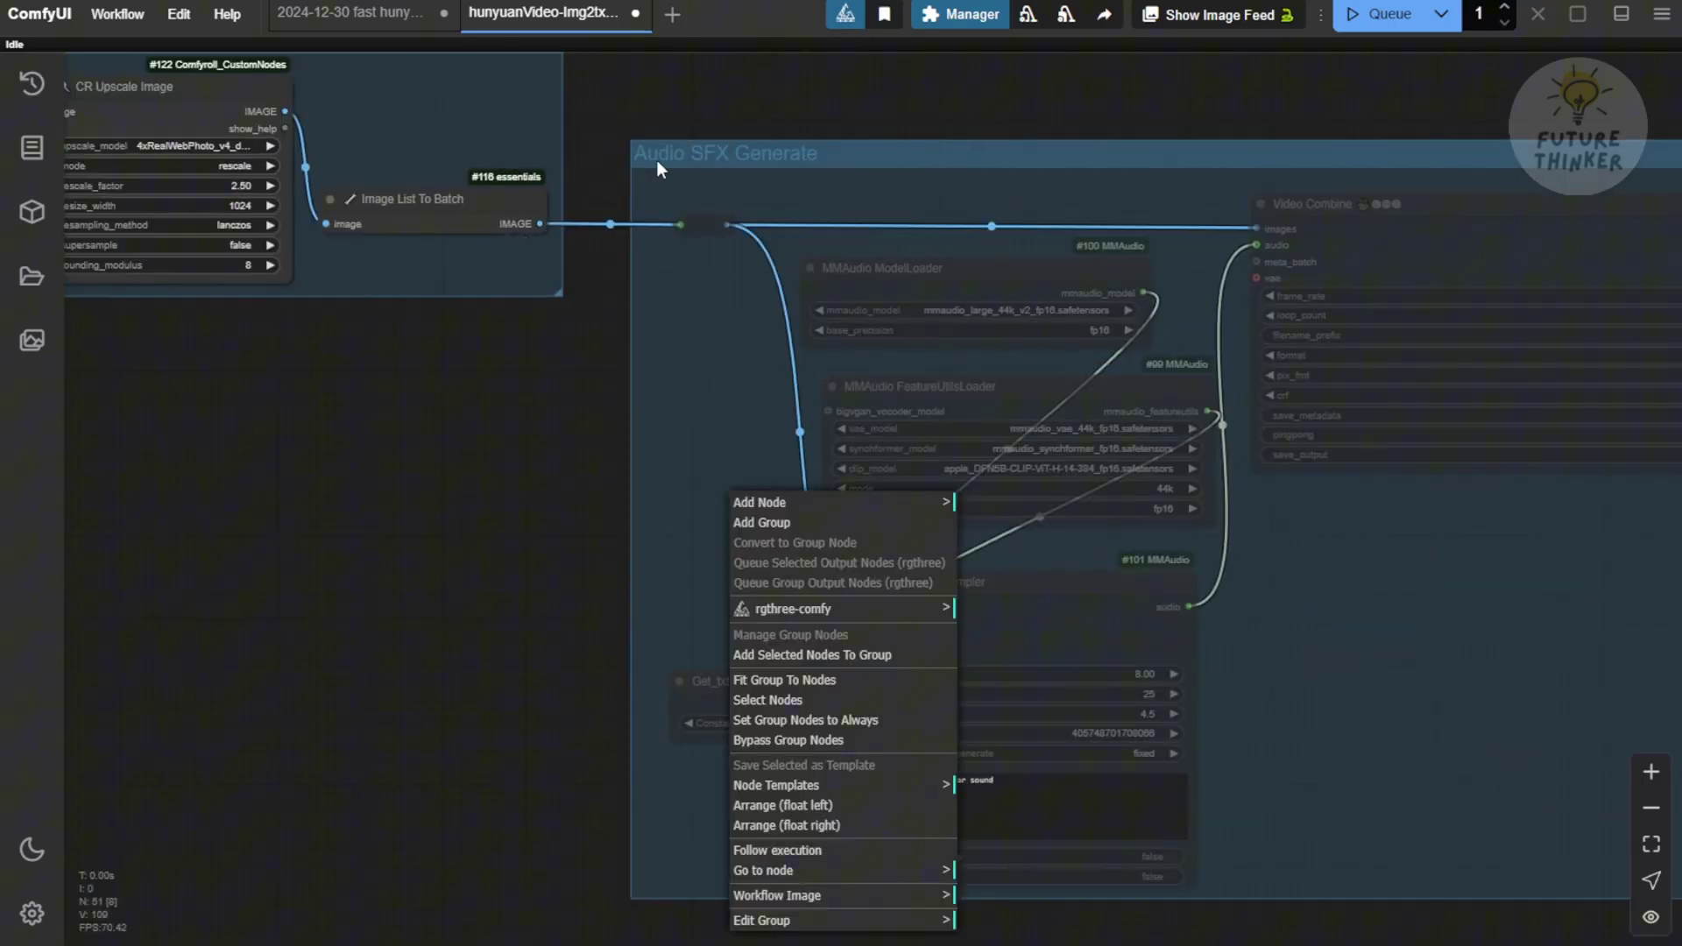
left_click(824, 744)
- Pan back past the Hunyuan Video Txt2Vid group to the Image To Prompt group
scroll(1096, 582, "down", 3)
left_click_drag(1096, 582, 741, 448)
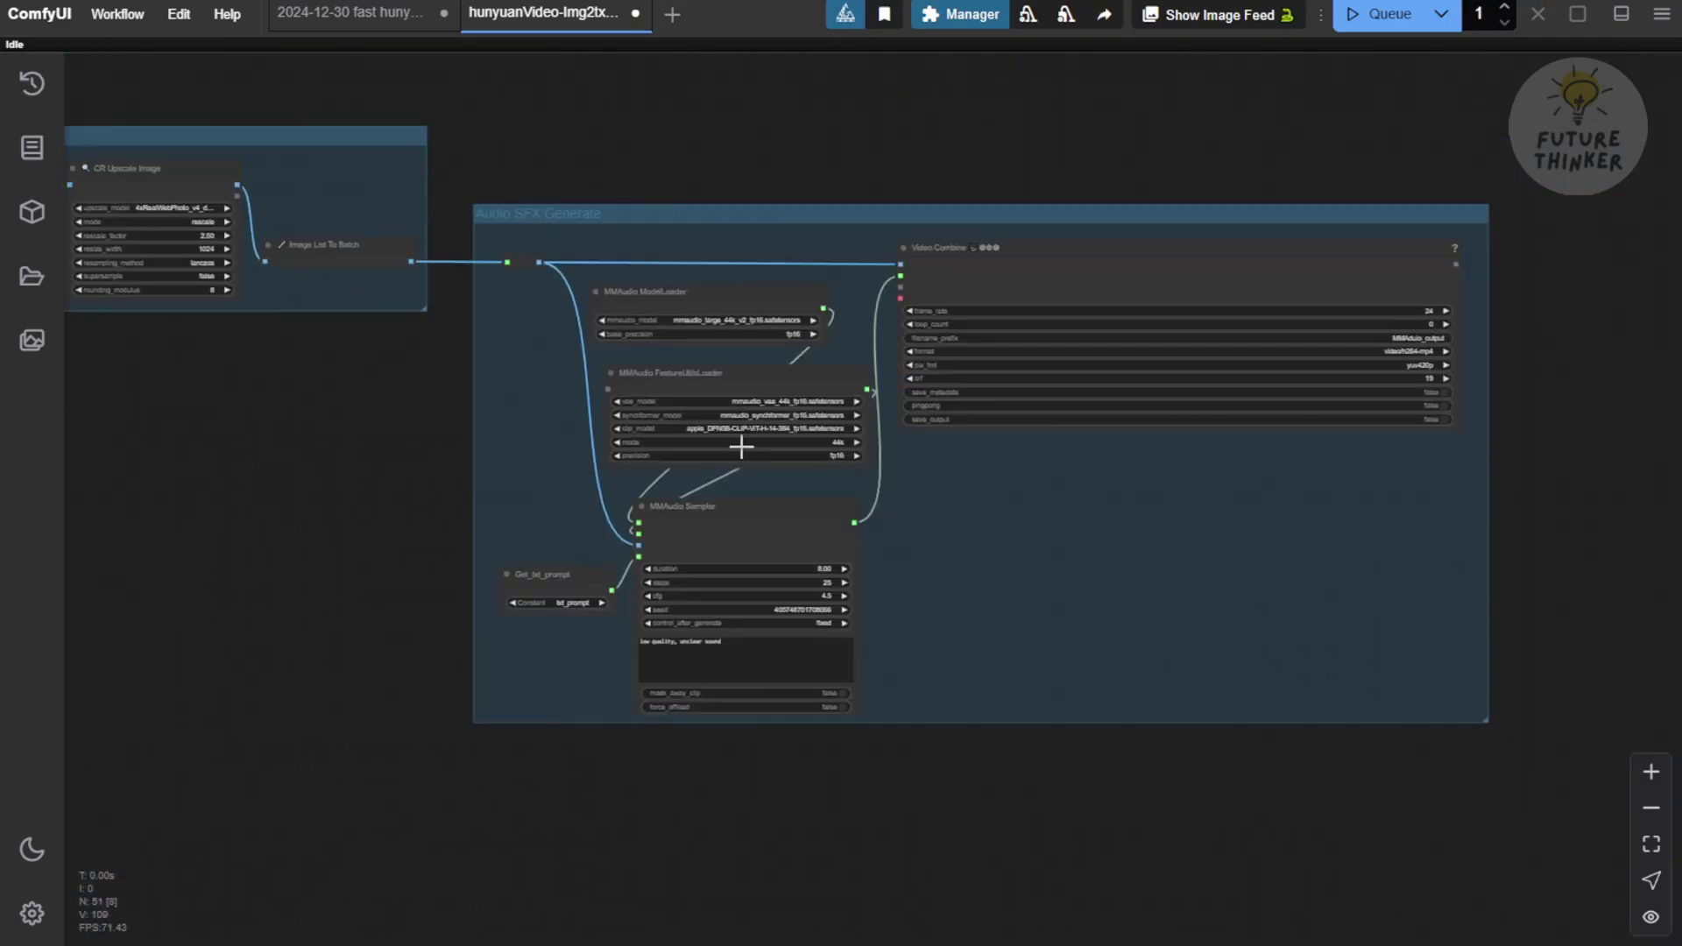
scroll(336, 454, "down", 5)
left_click_drag(336, 454, 1539, 818)
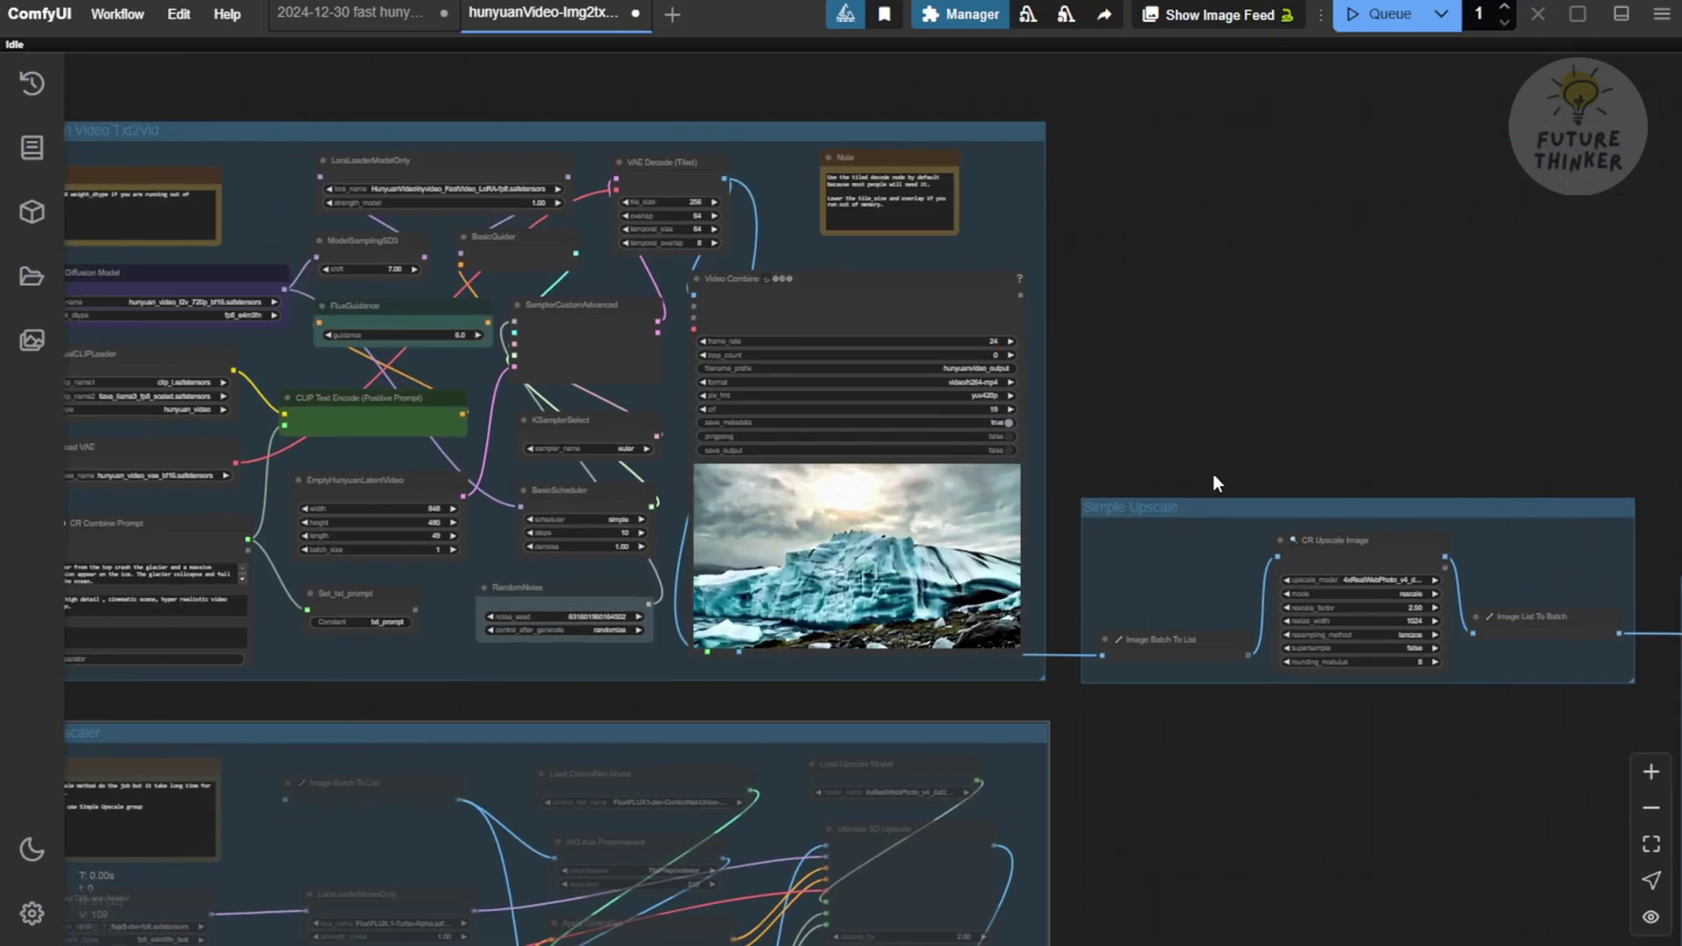
scroll(1216, 480, "down", 2)
left_click_drag(653, 176, 1137, 83)
scroll(679, 248, "up", 5)
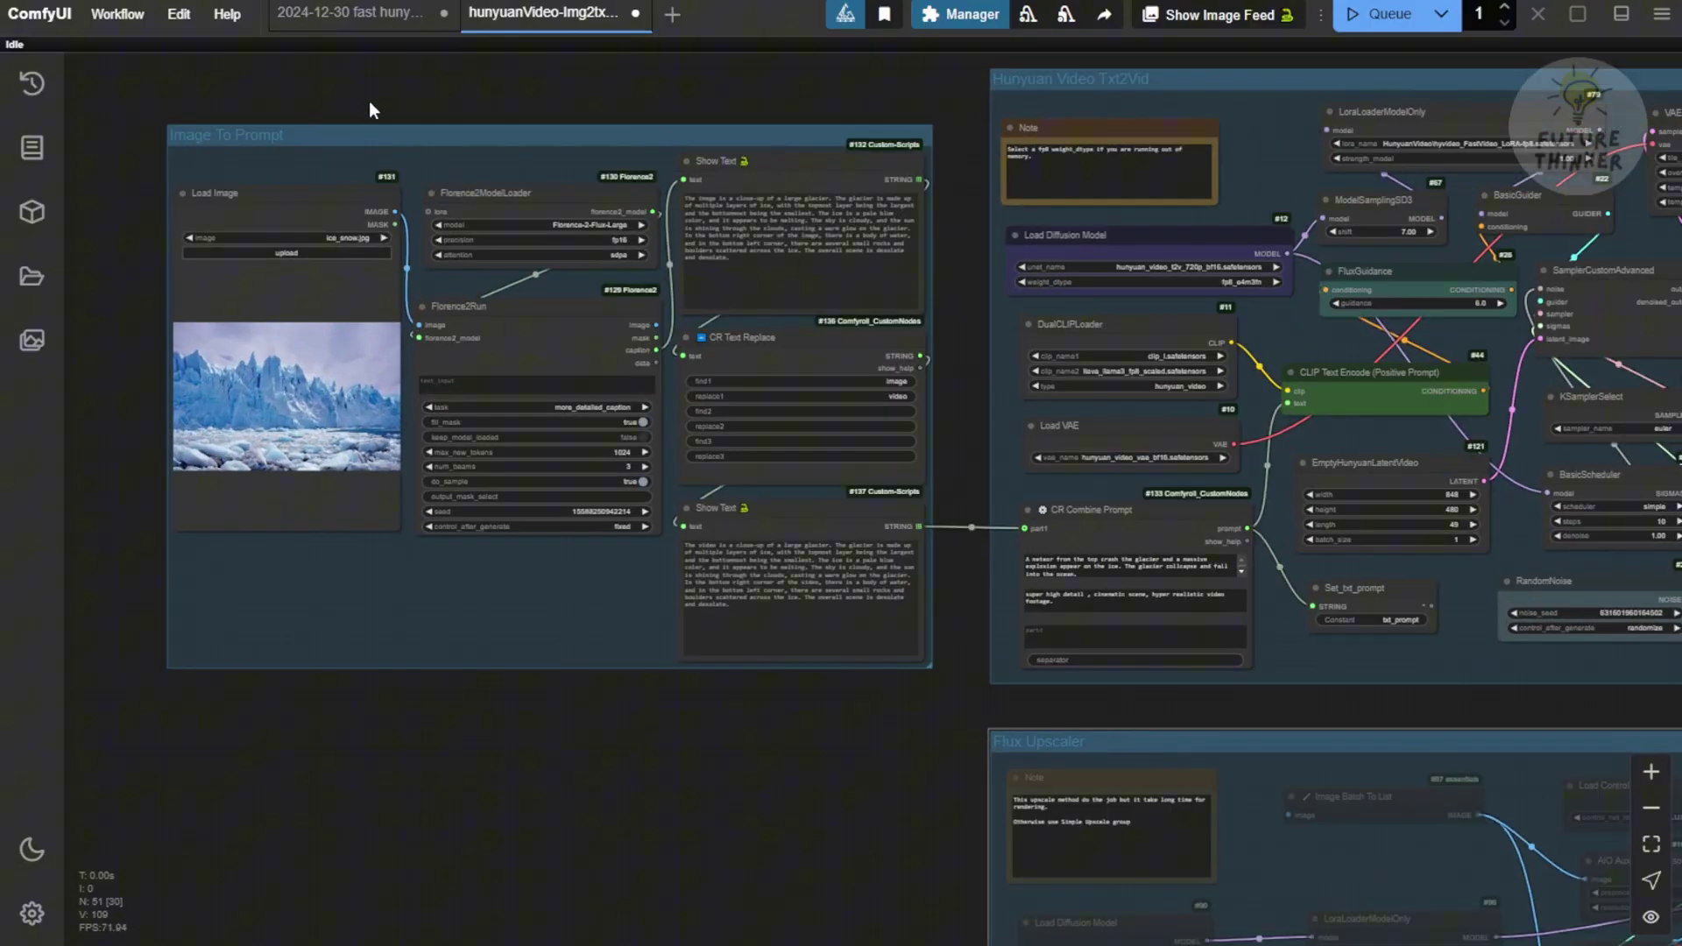
- Pan from Image To Prompt to the Hunyuan sampler and two-bulldog Video Combine preview
left_click_drag(370, 89, 534, 84)
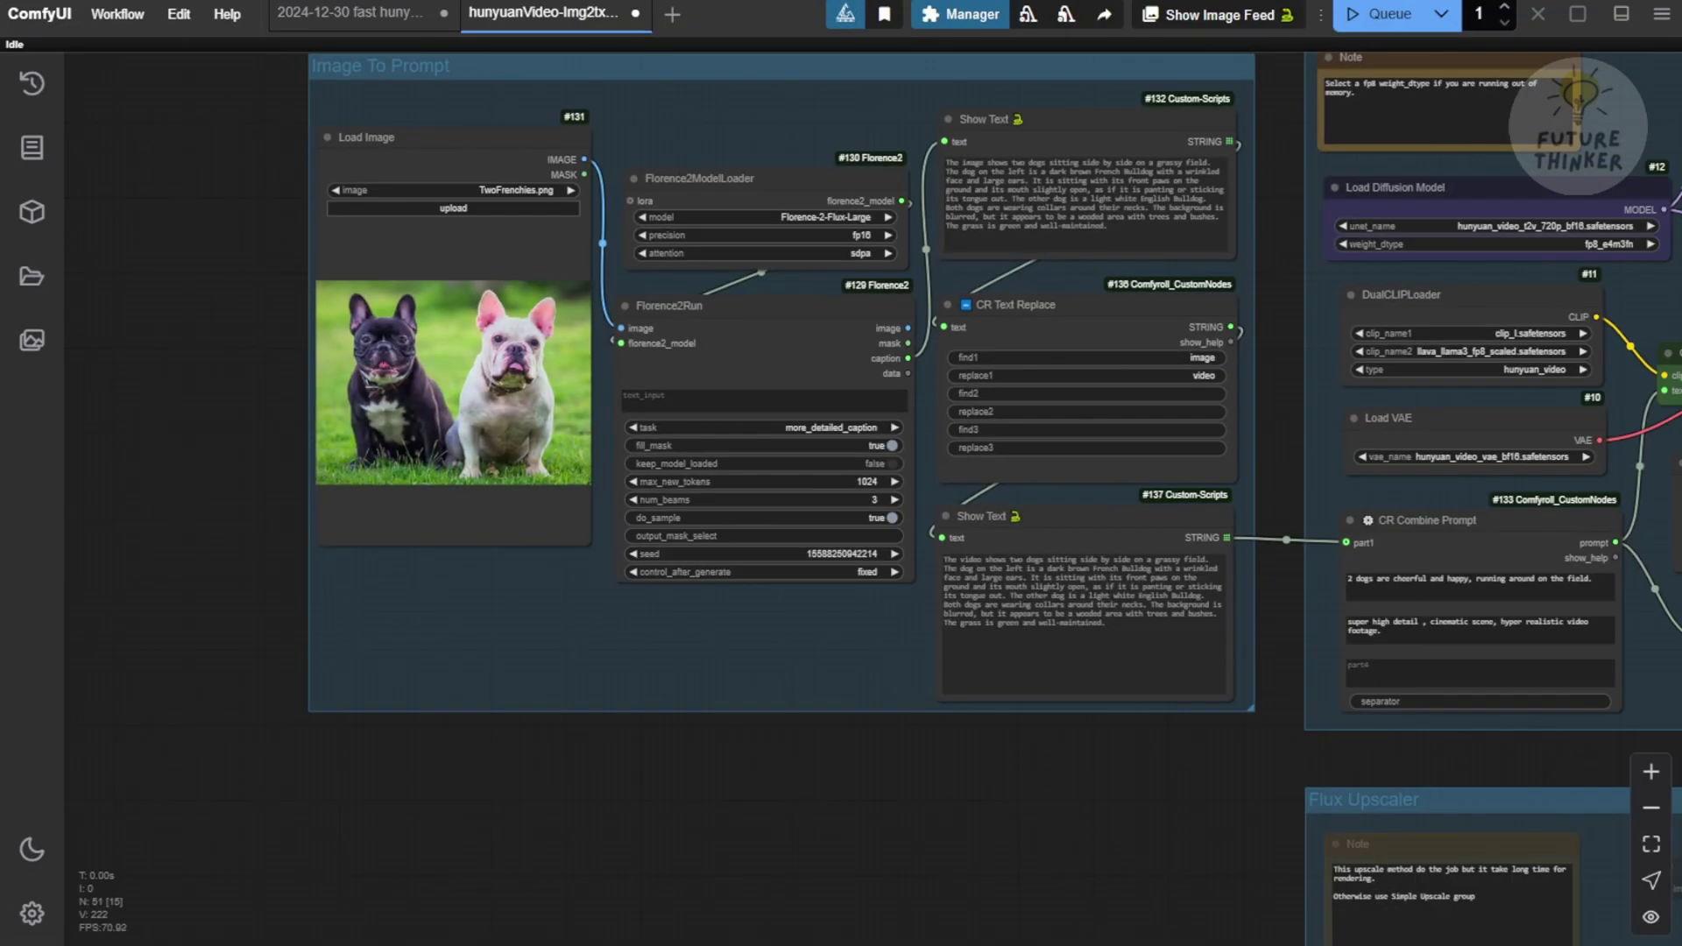
scroll(415, 399, "up", 3)
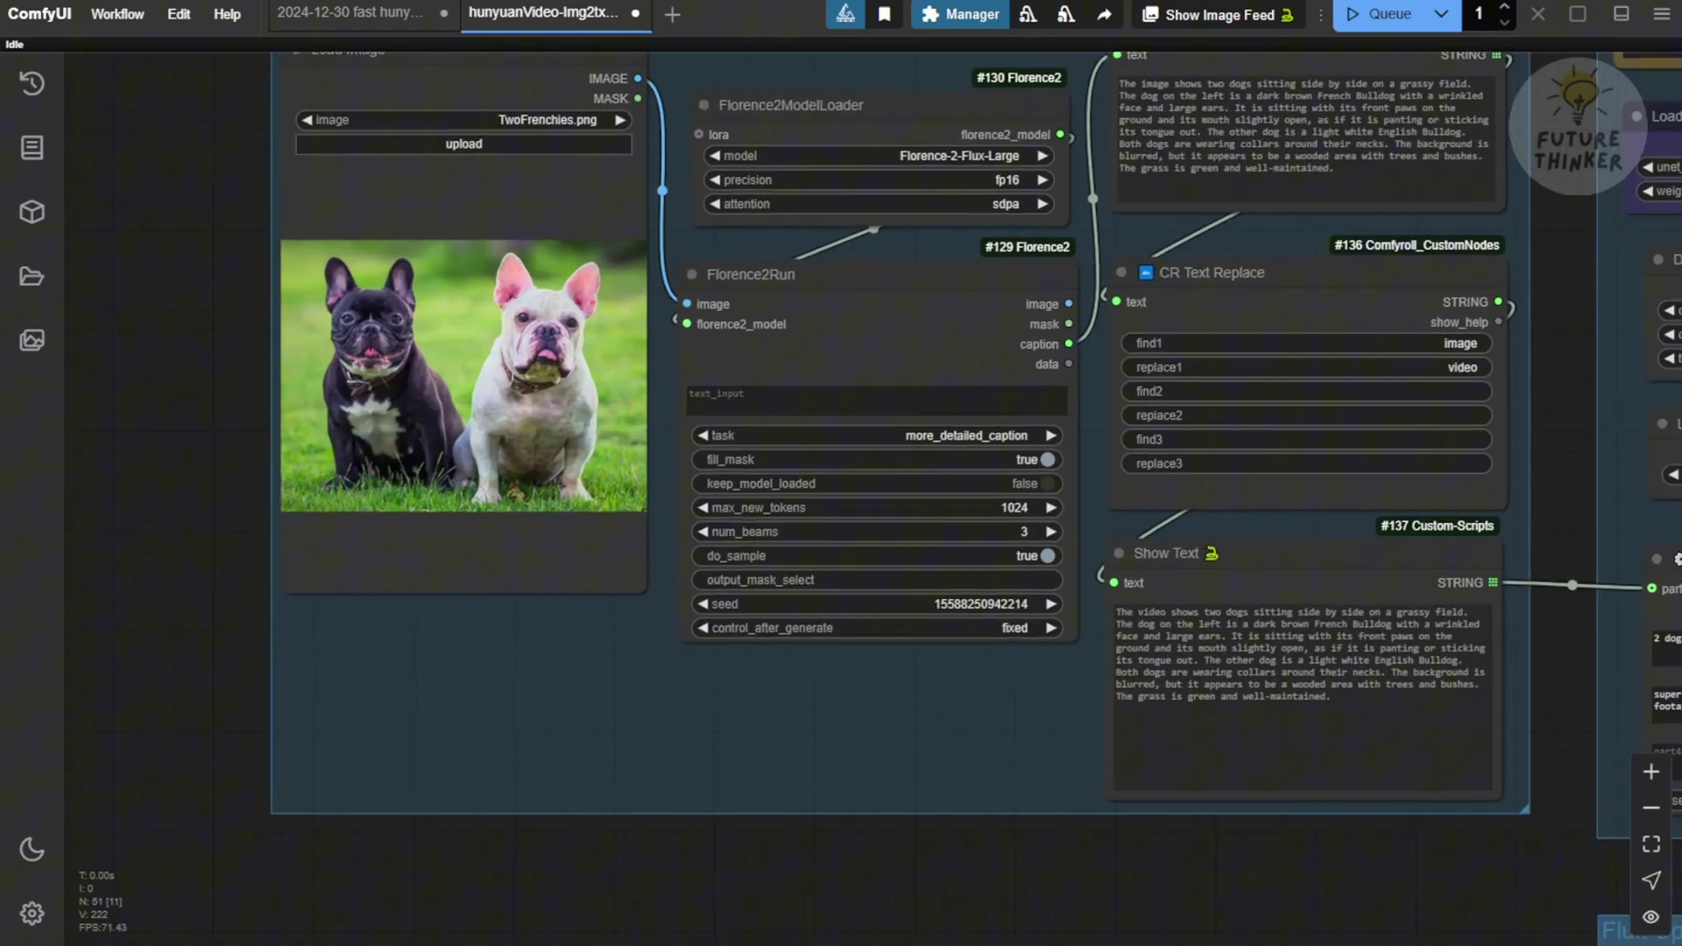
left_click_drag(876, 739, 132, 581)
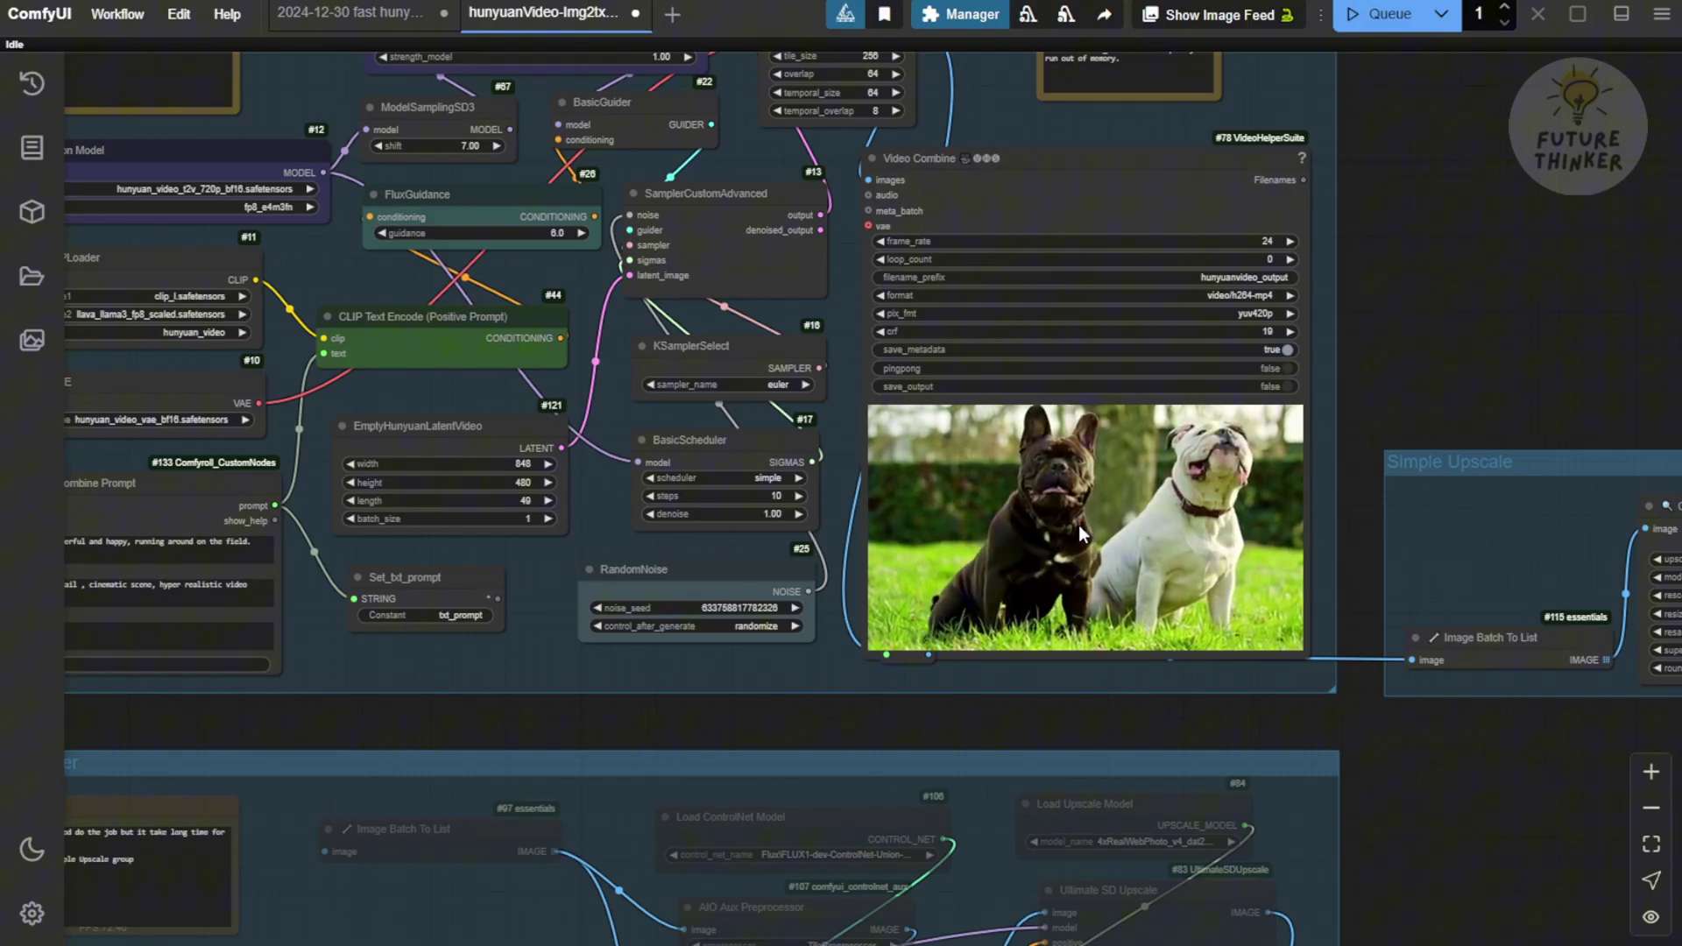
- Zoom into Video Combine, then use hotkeys 2 and 3 to frame Simple Upscale and Audio SFX Generate
scroll(961, 507, "up", 6)
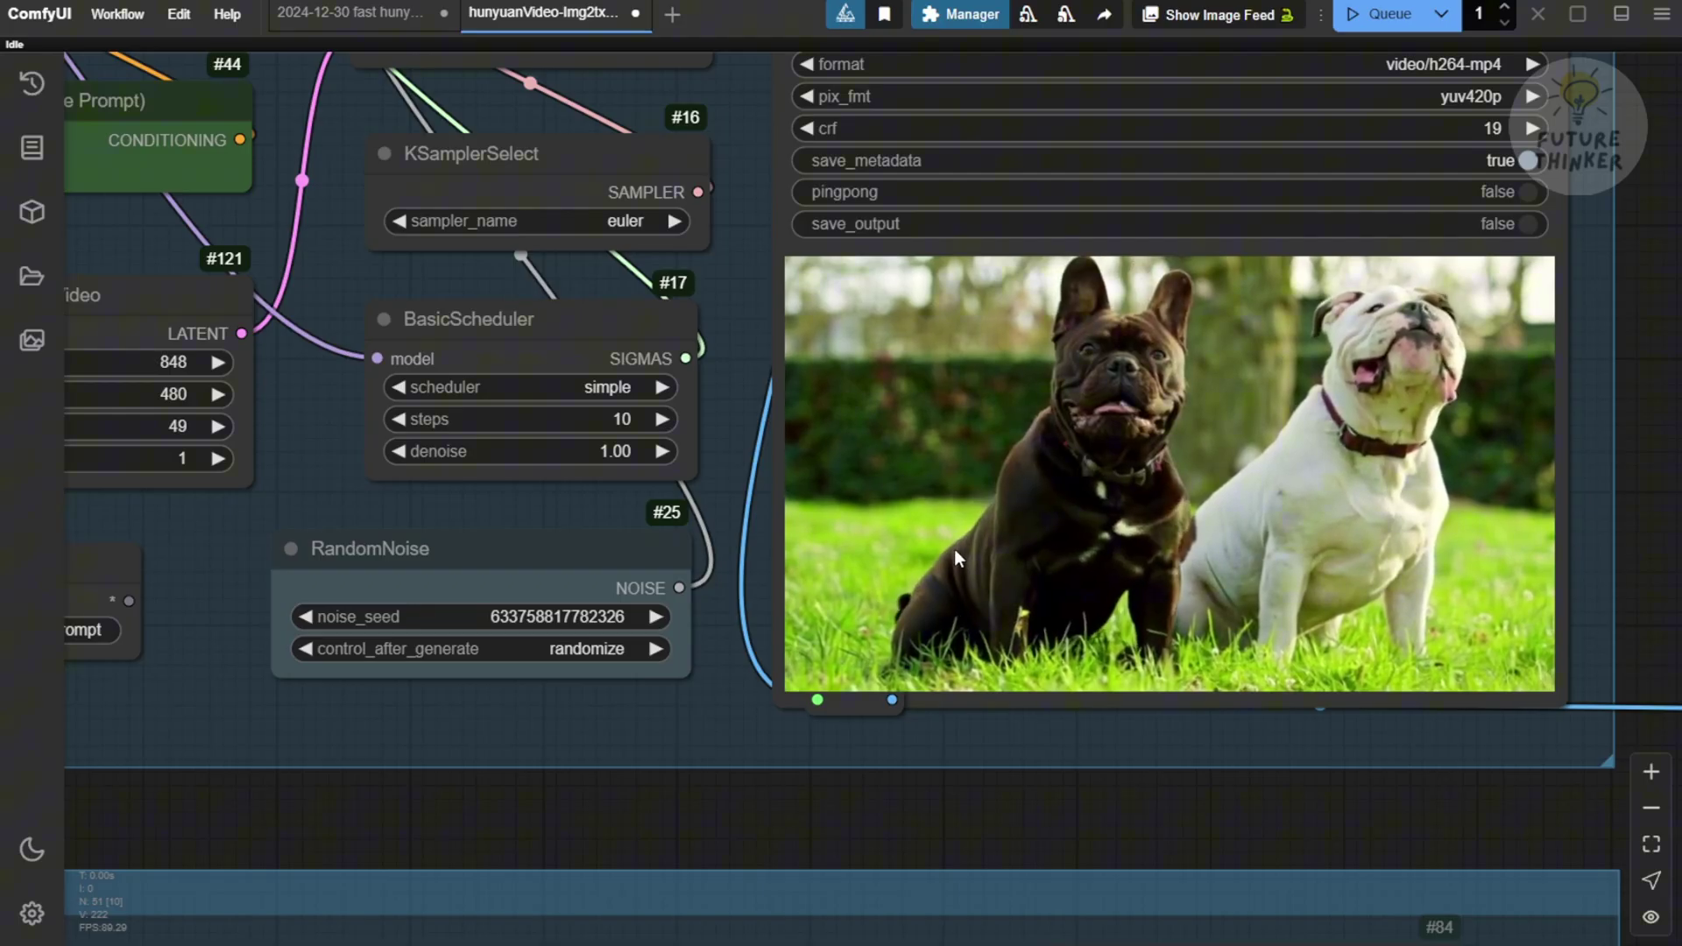
key("2")
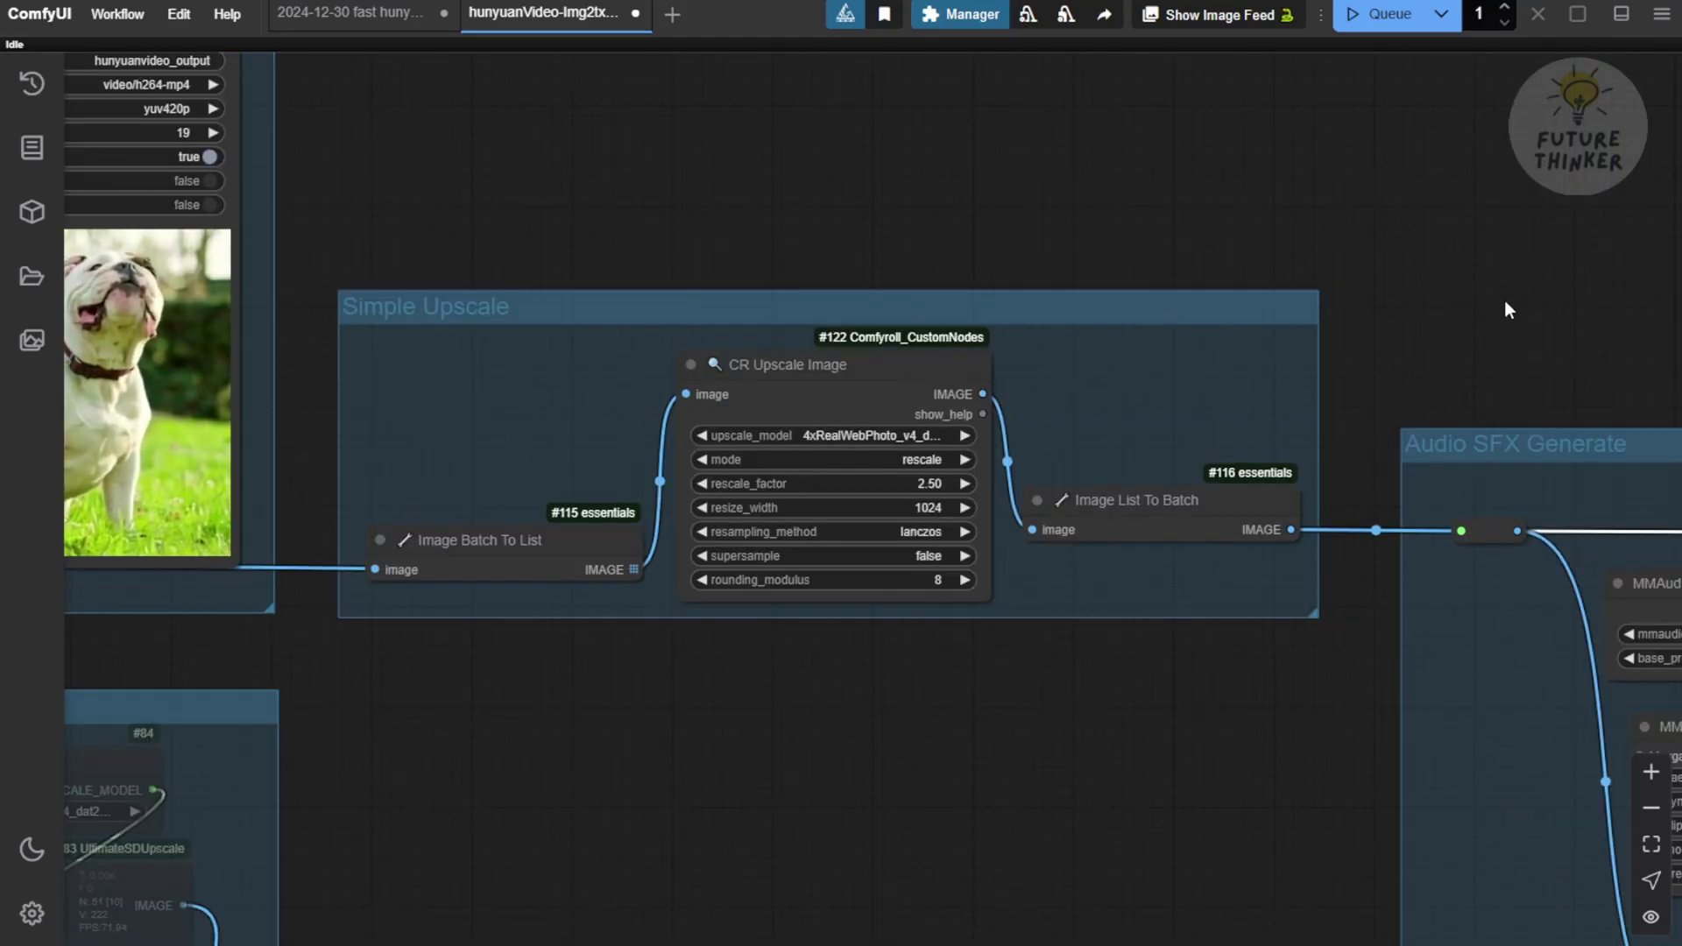
key("3")
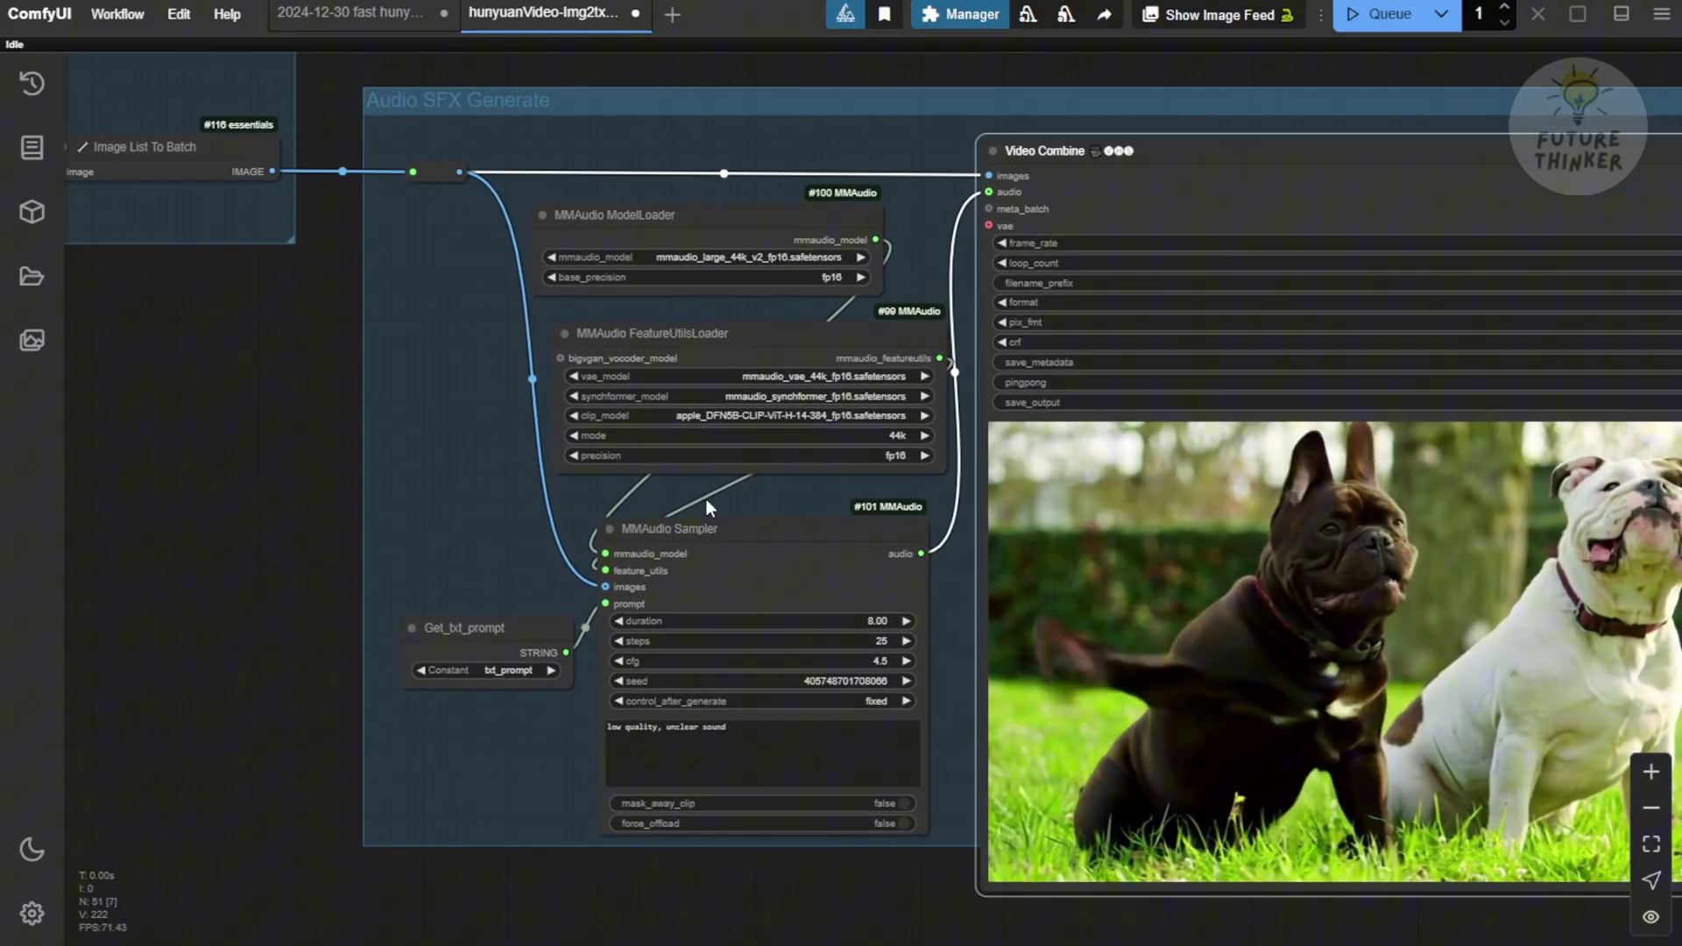
key("3")
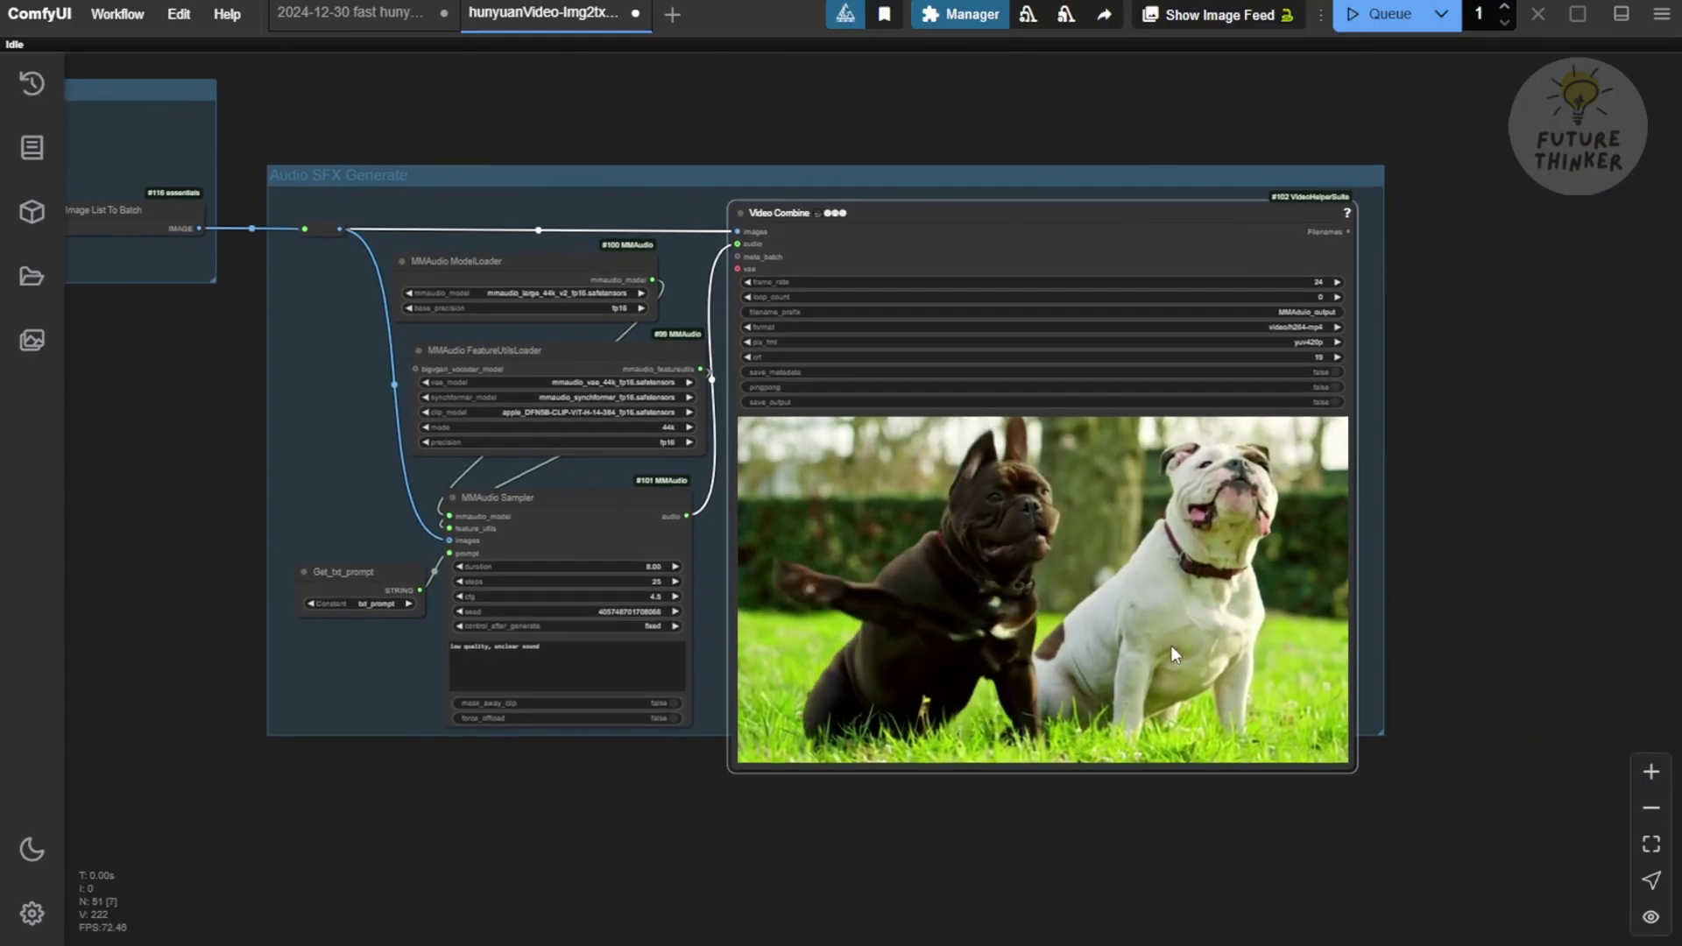
scroll(1461, 568, "up", 3)
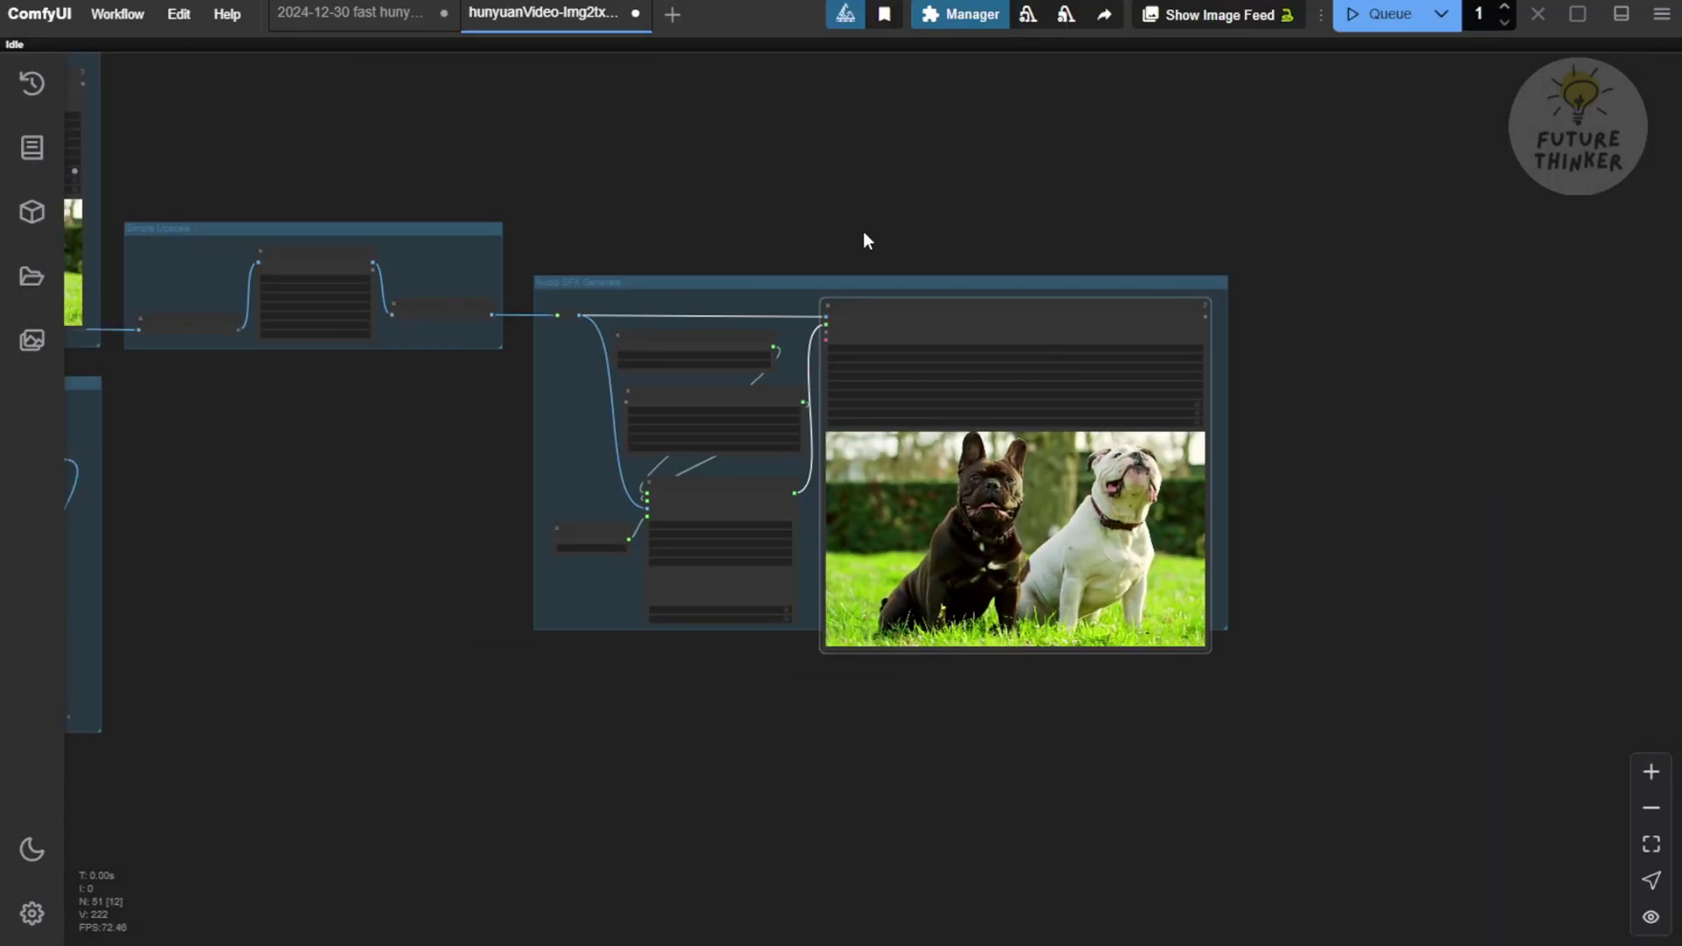
- Pan to the Hunyuan Video Txt2Vid group and zoom in on its loaders, including the FastVideo LoRA
left_click_drag(759, 217, 1395, 294)
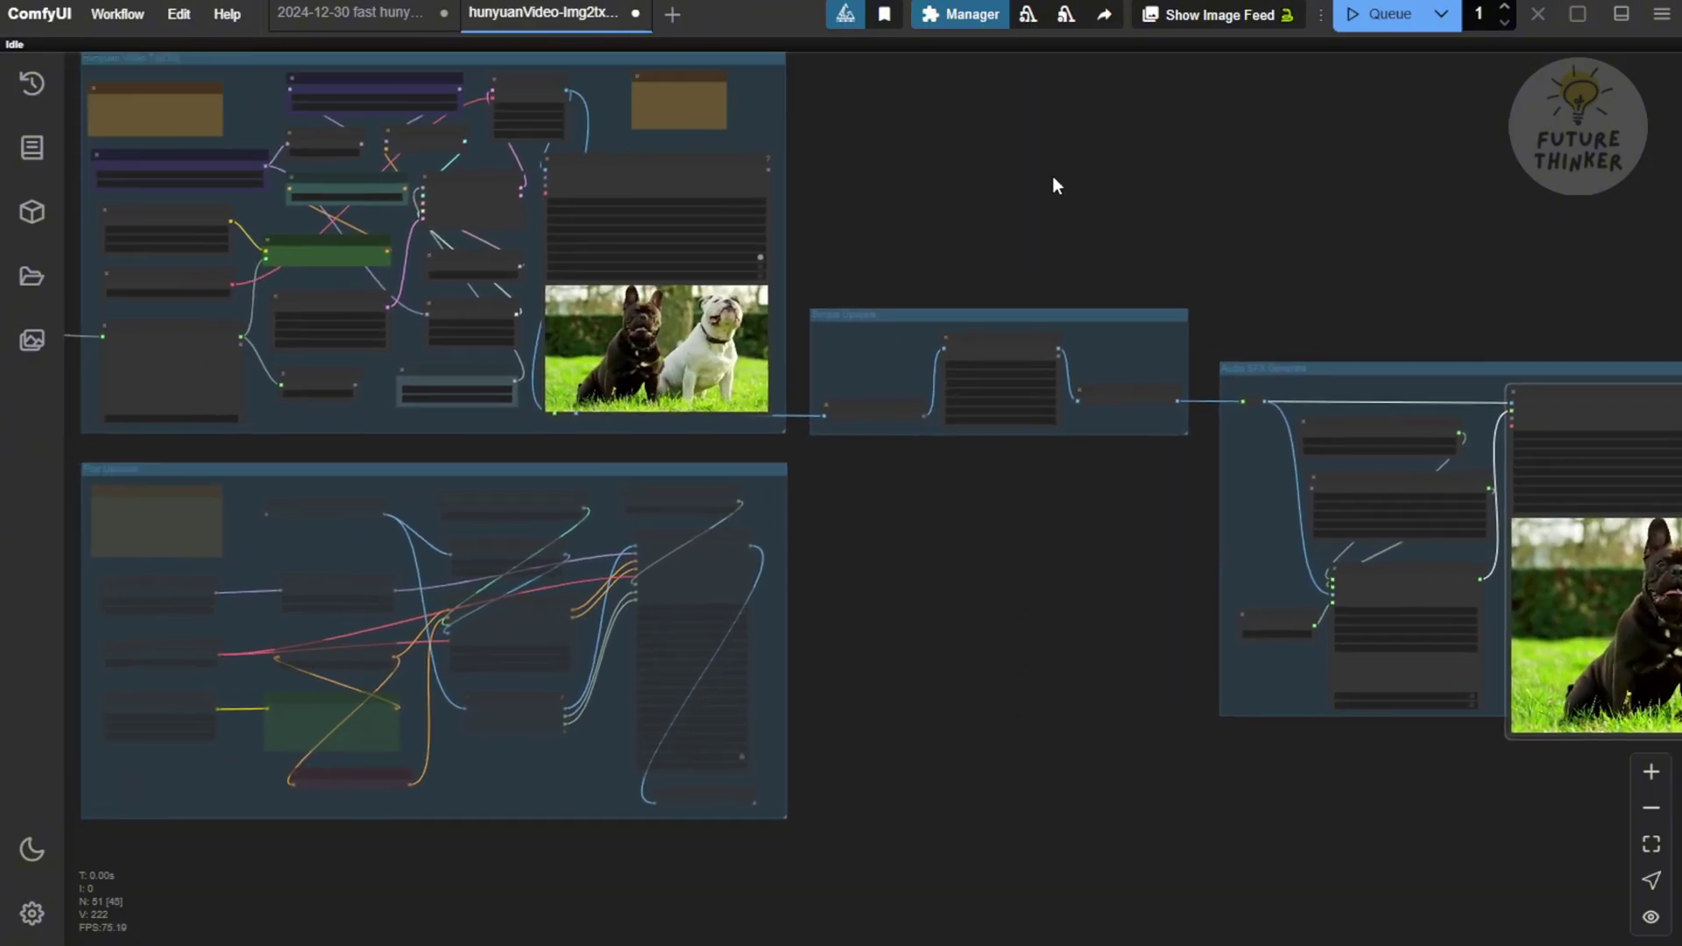
left_click_drag(1083, 207, 1412, 257)
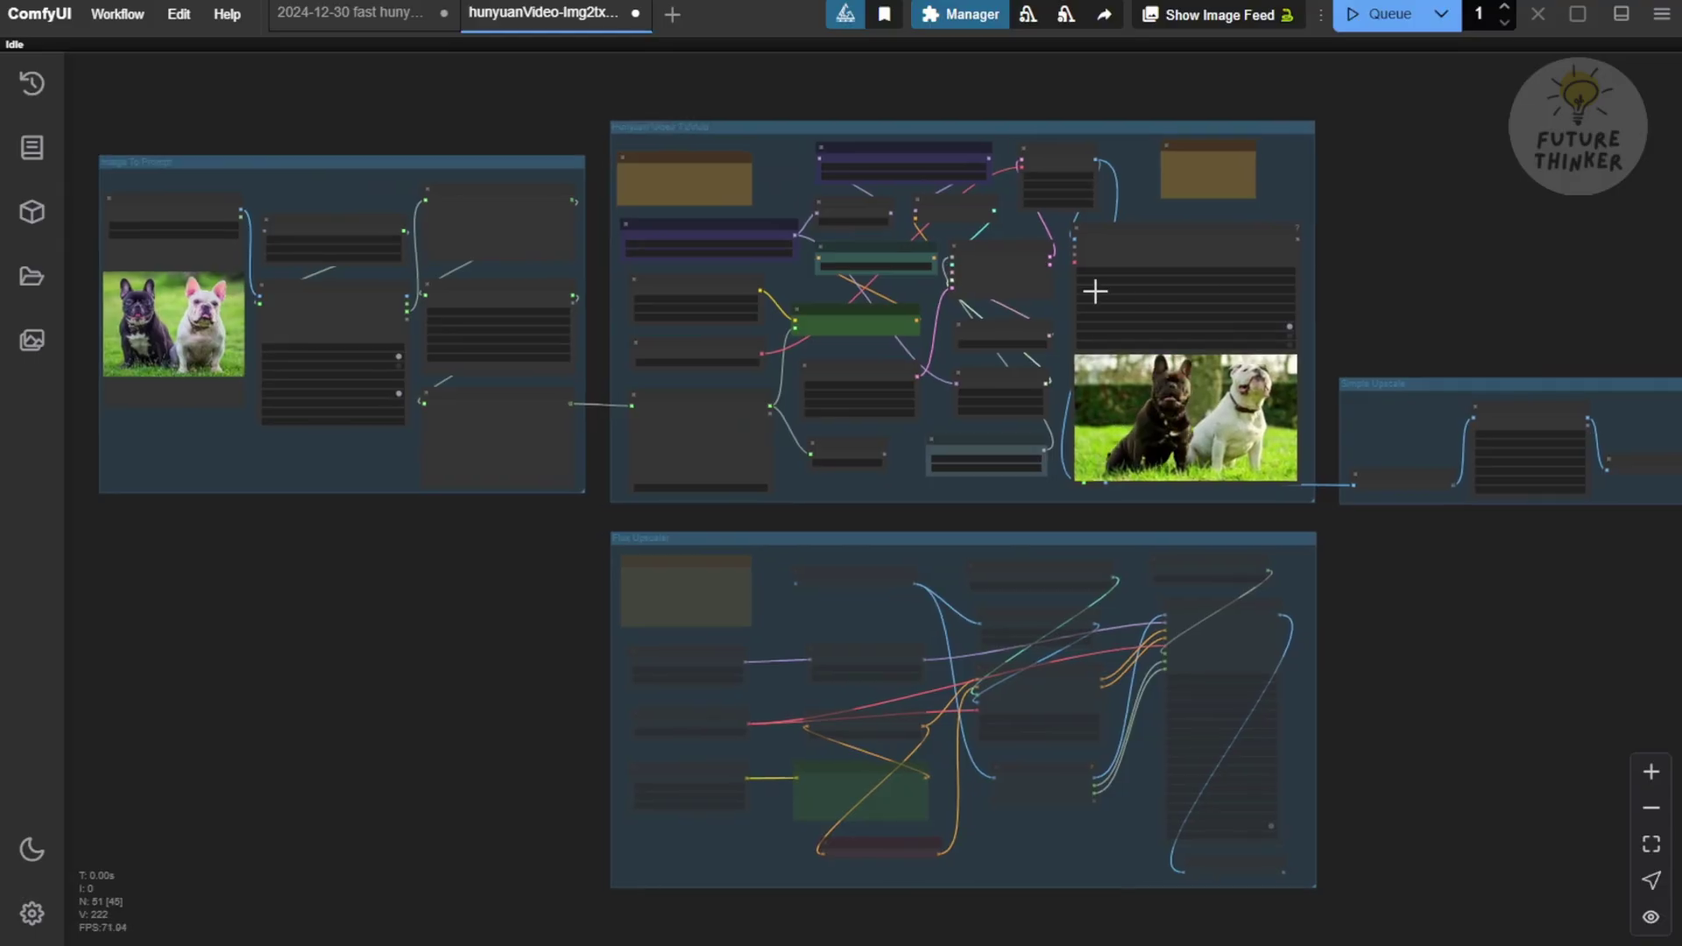
scroll(693, 148, "up", 6)
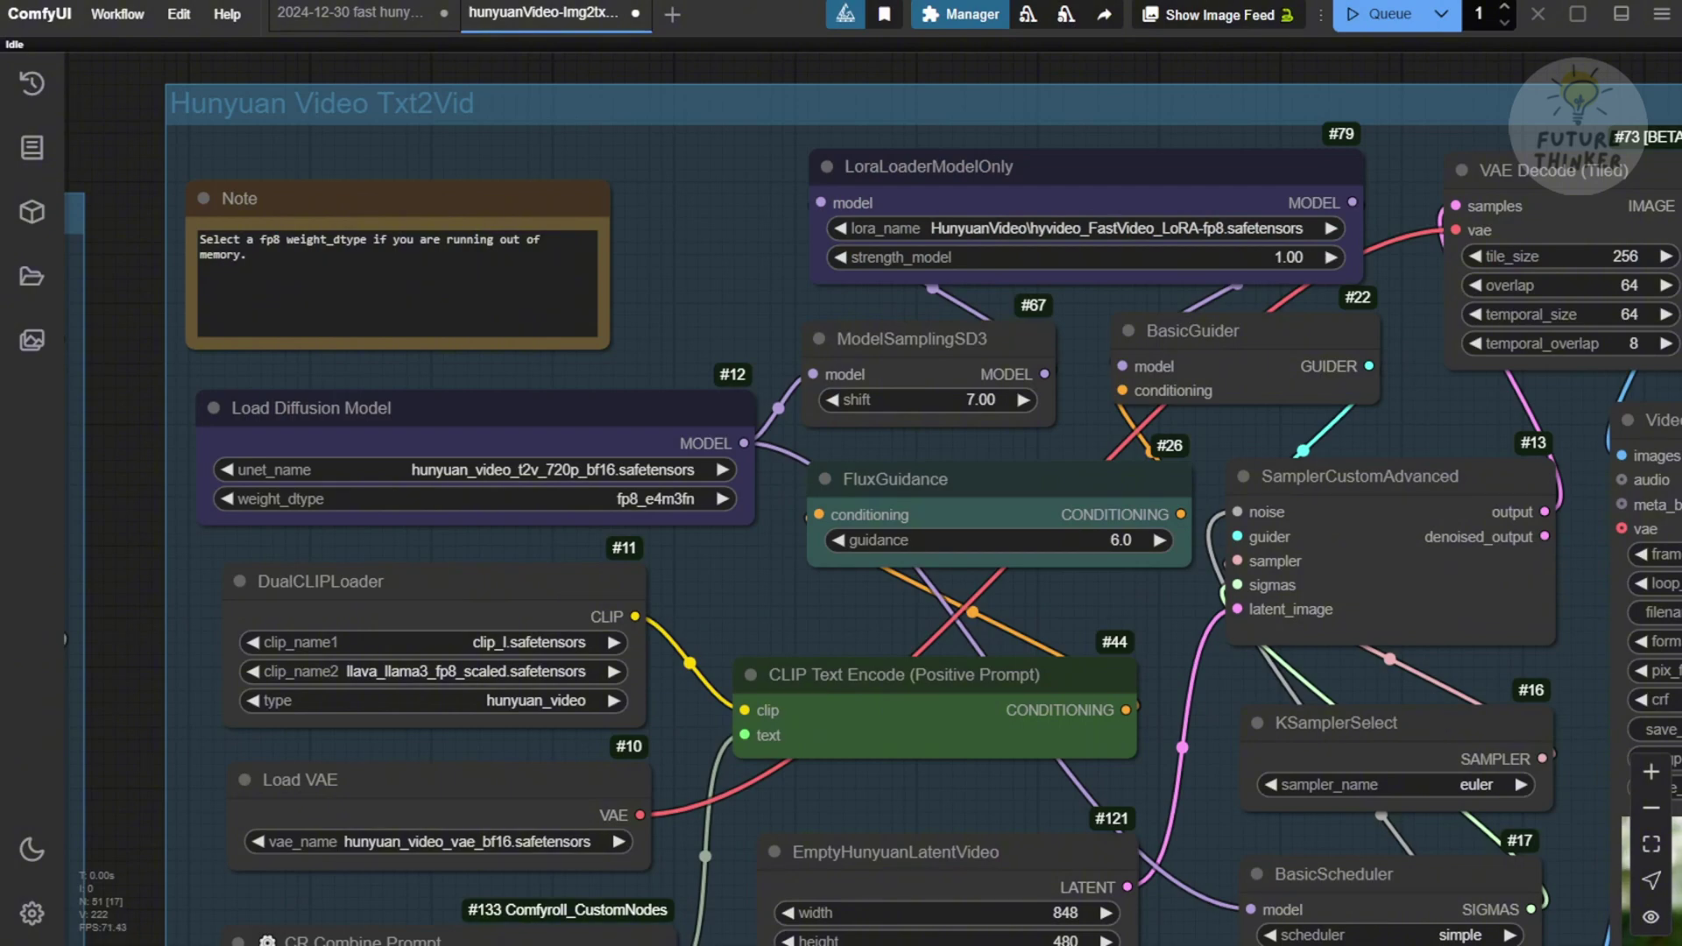
- Move past Simple Upscale and zoom in on the MMAudio loaders and sampler beside the bulldog preview
left_click_drag(1226, 614, 420, 317)
scroll(858, 336, "down", 3)
scroll(858, 336, "up", 6)
scroll(858, 336, "up", 4)
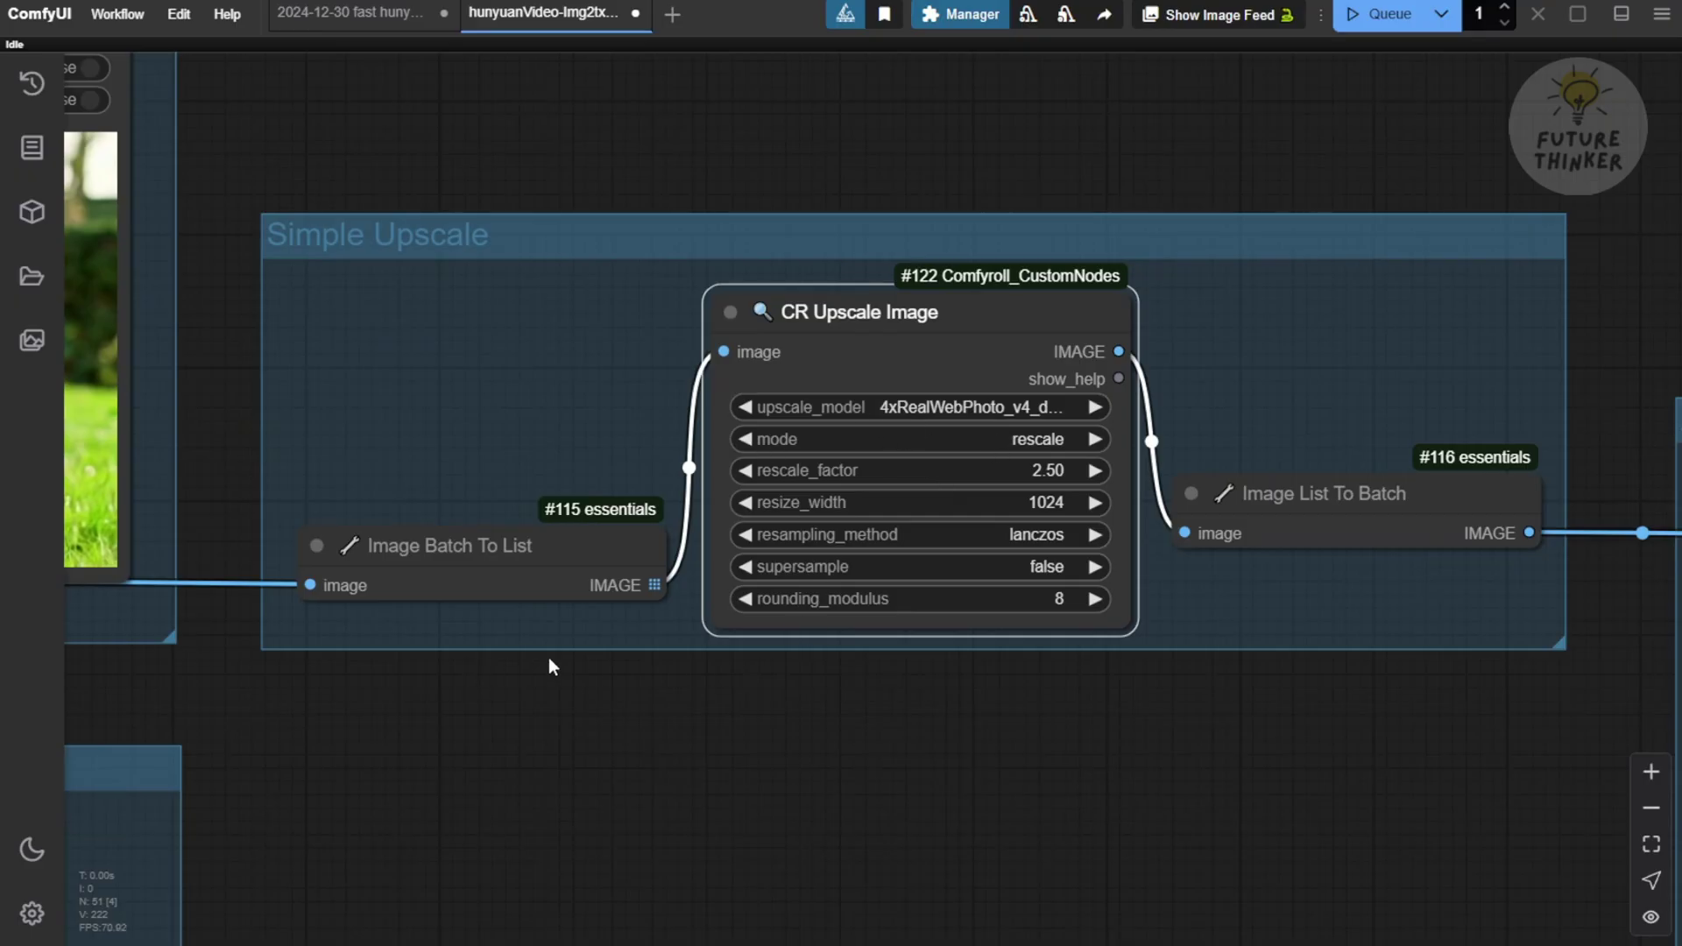
scroll(547, 657, "down", 4)
left_click_drag(591, 736, 556, 680)
left_click_drag(1022, 692, 44, 322)
scroll(657, 464, "down", 4)
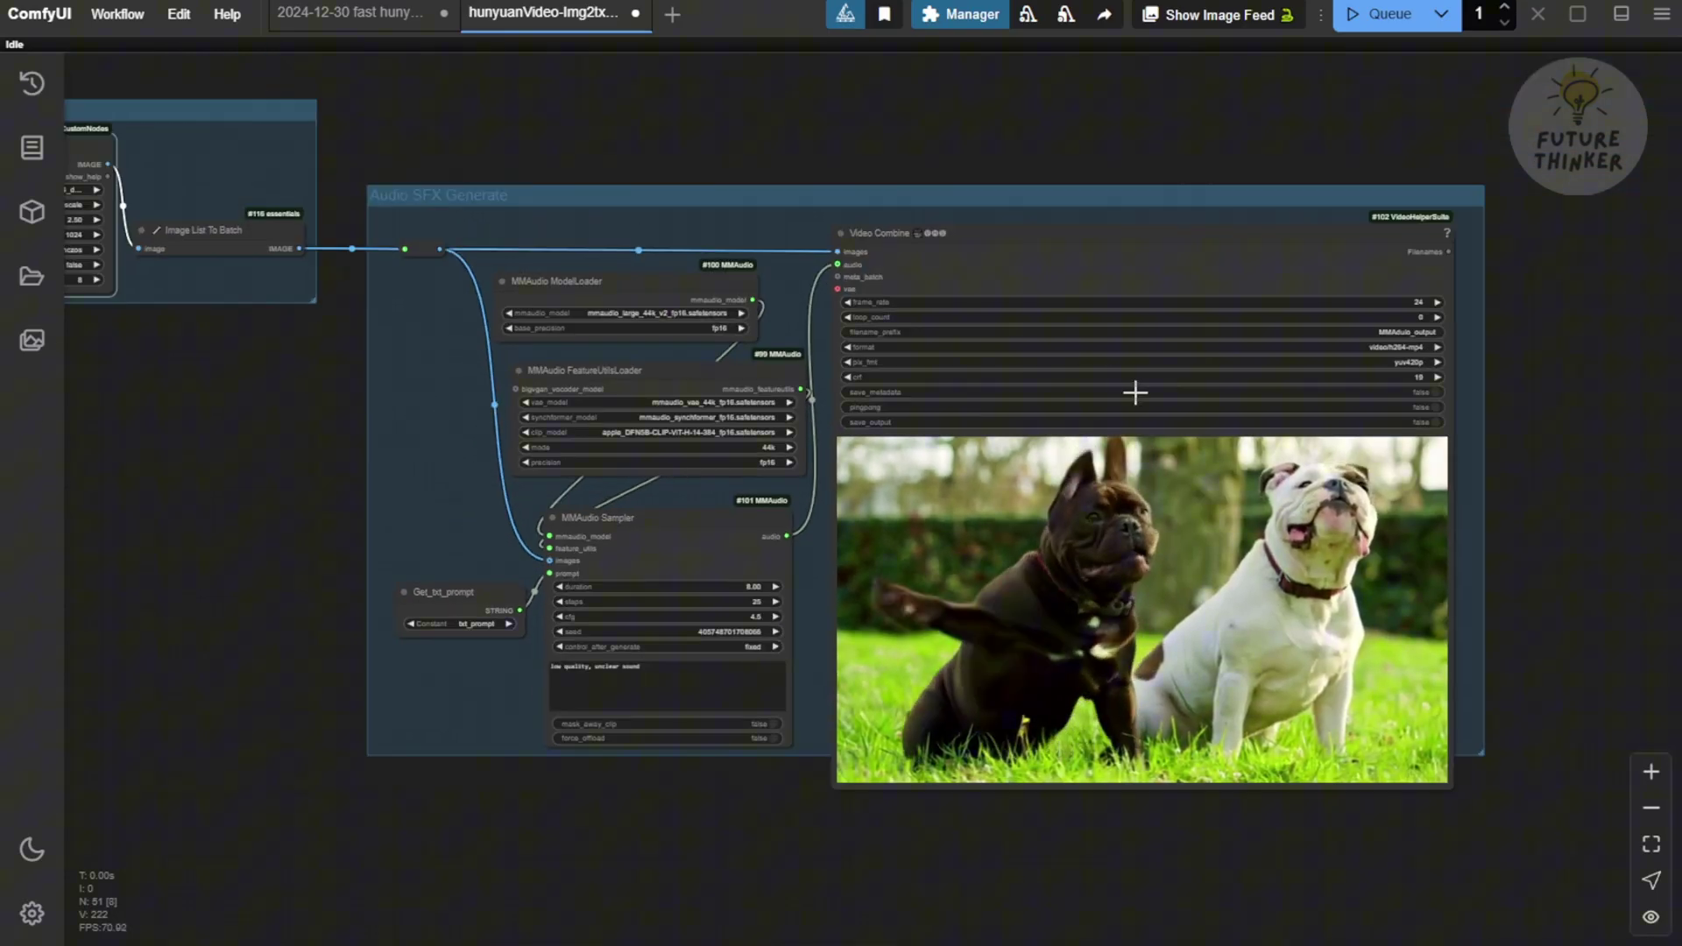
left_click_drag(1581, 366, 1453, 342)
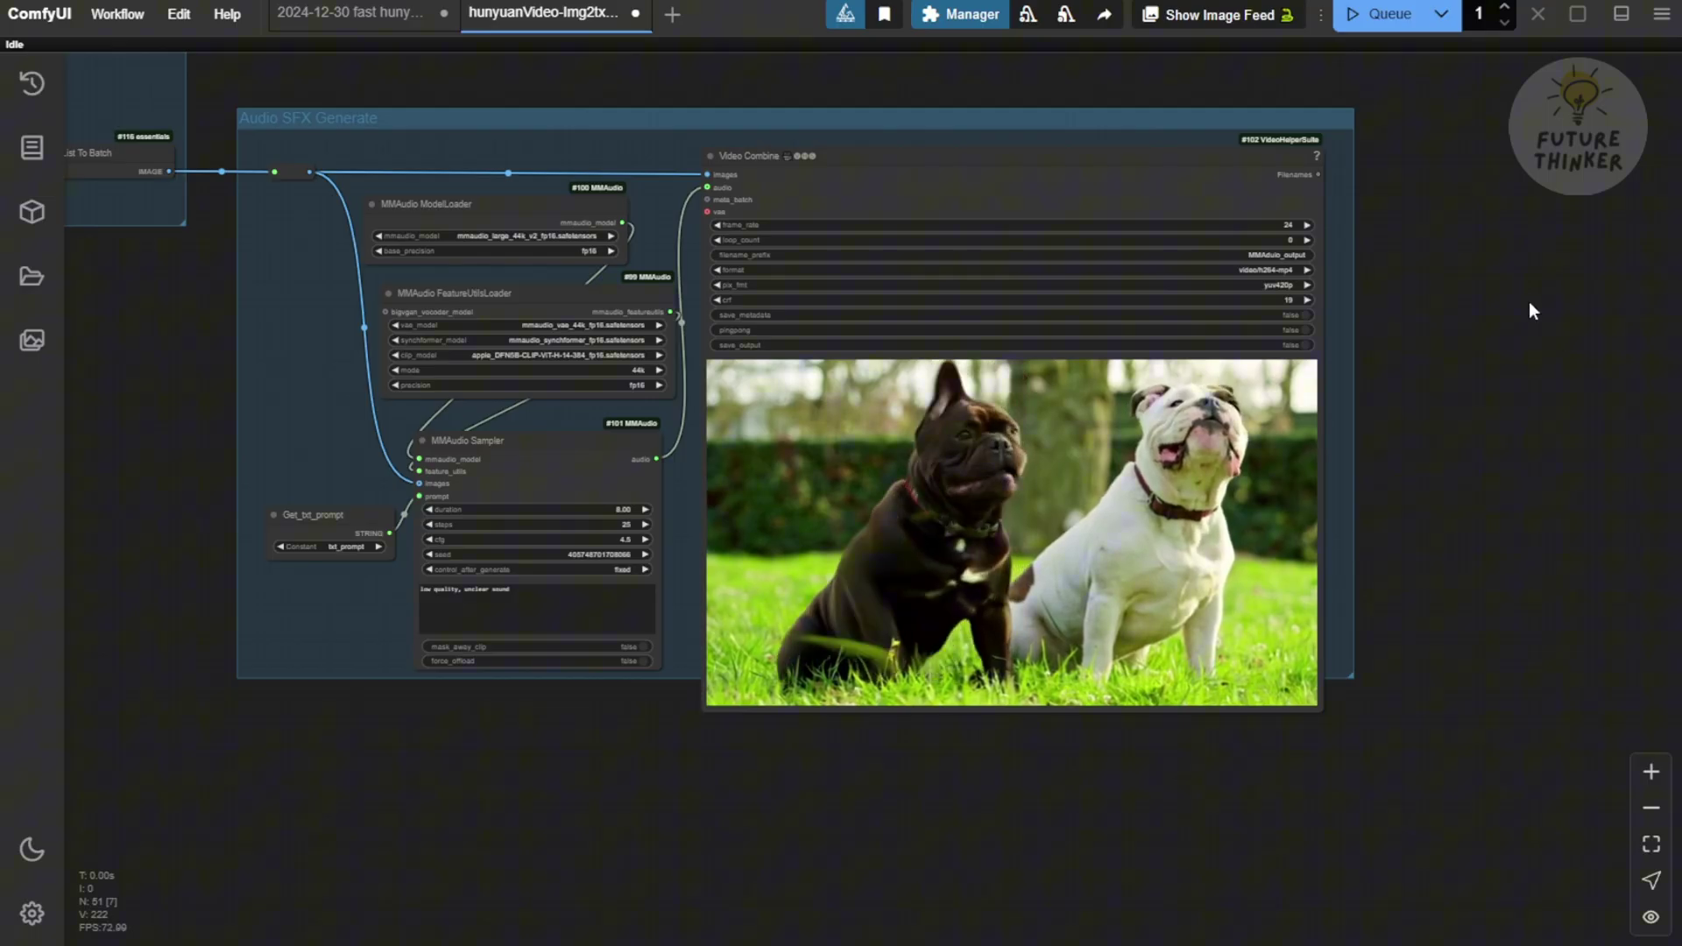
scroll(464, 307, "up", 4)
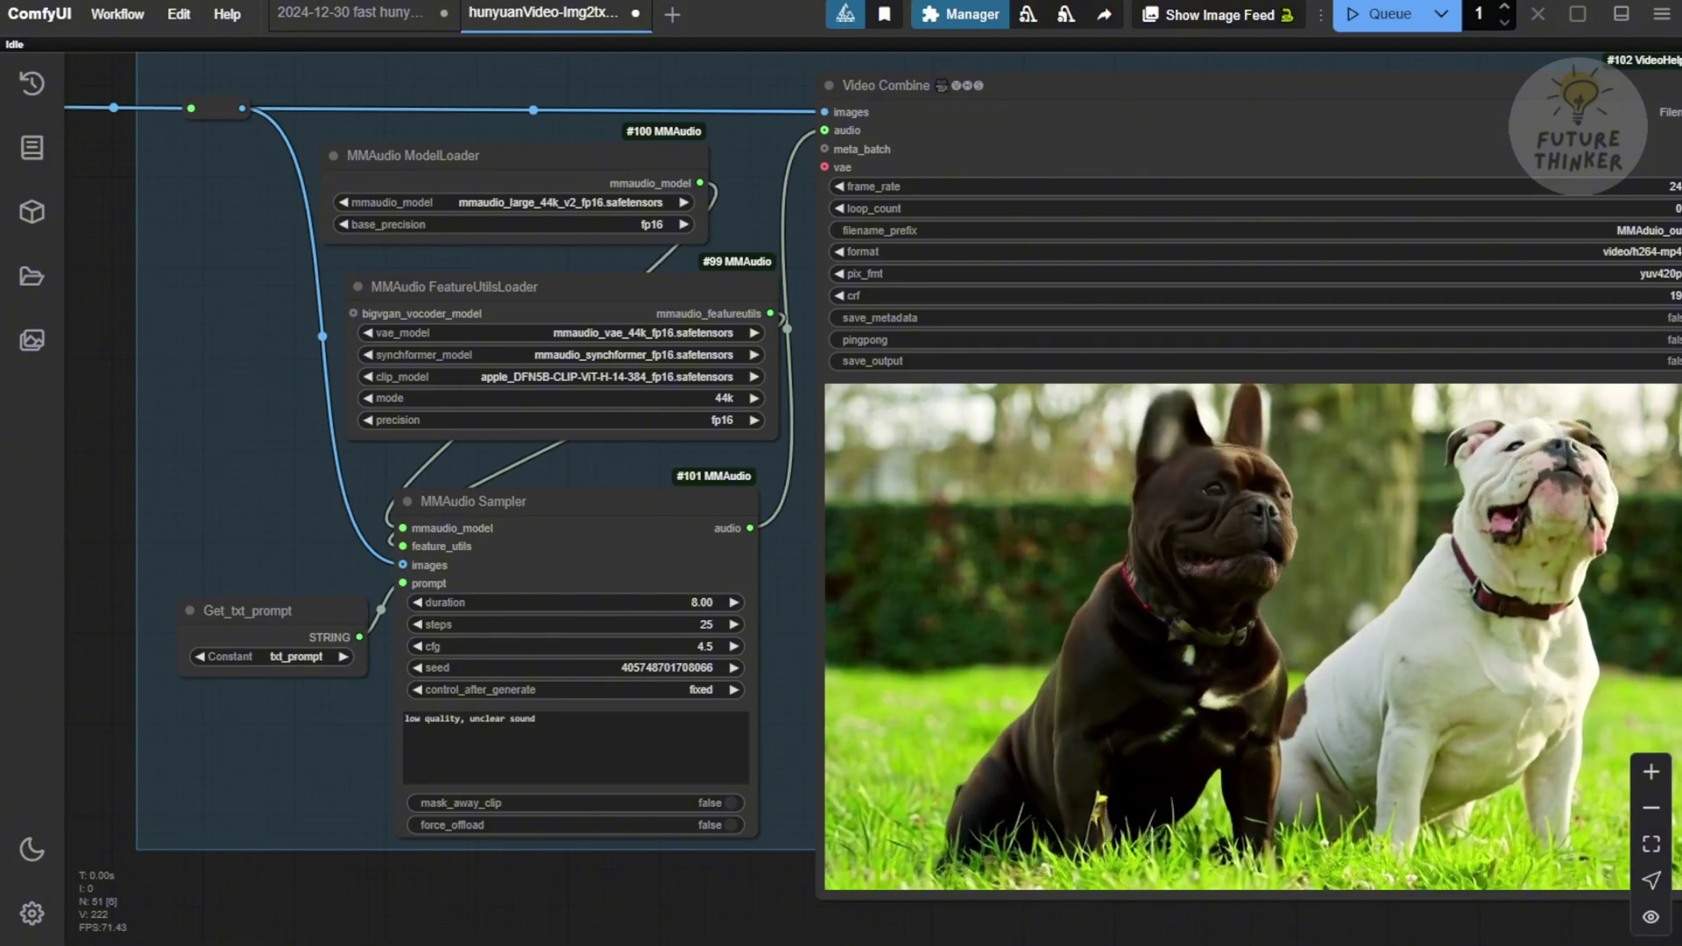
- Select the BasicScheduler node and zoom in on its 10 steps and the 848×480 latent size
scroll(713, 566, "down", 10)
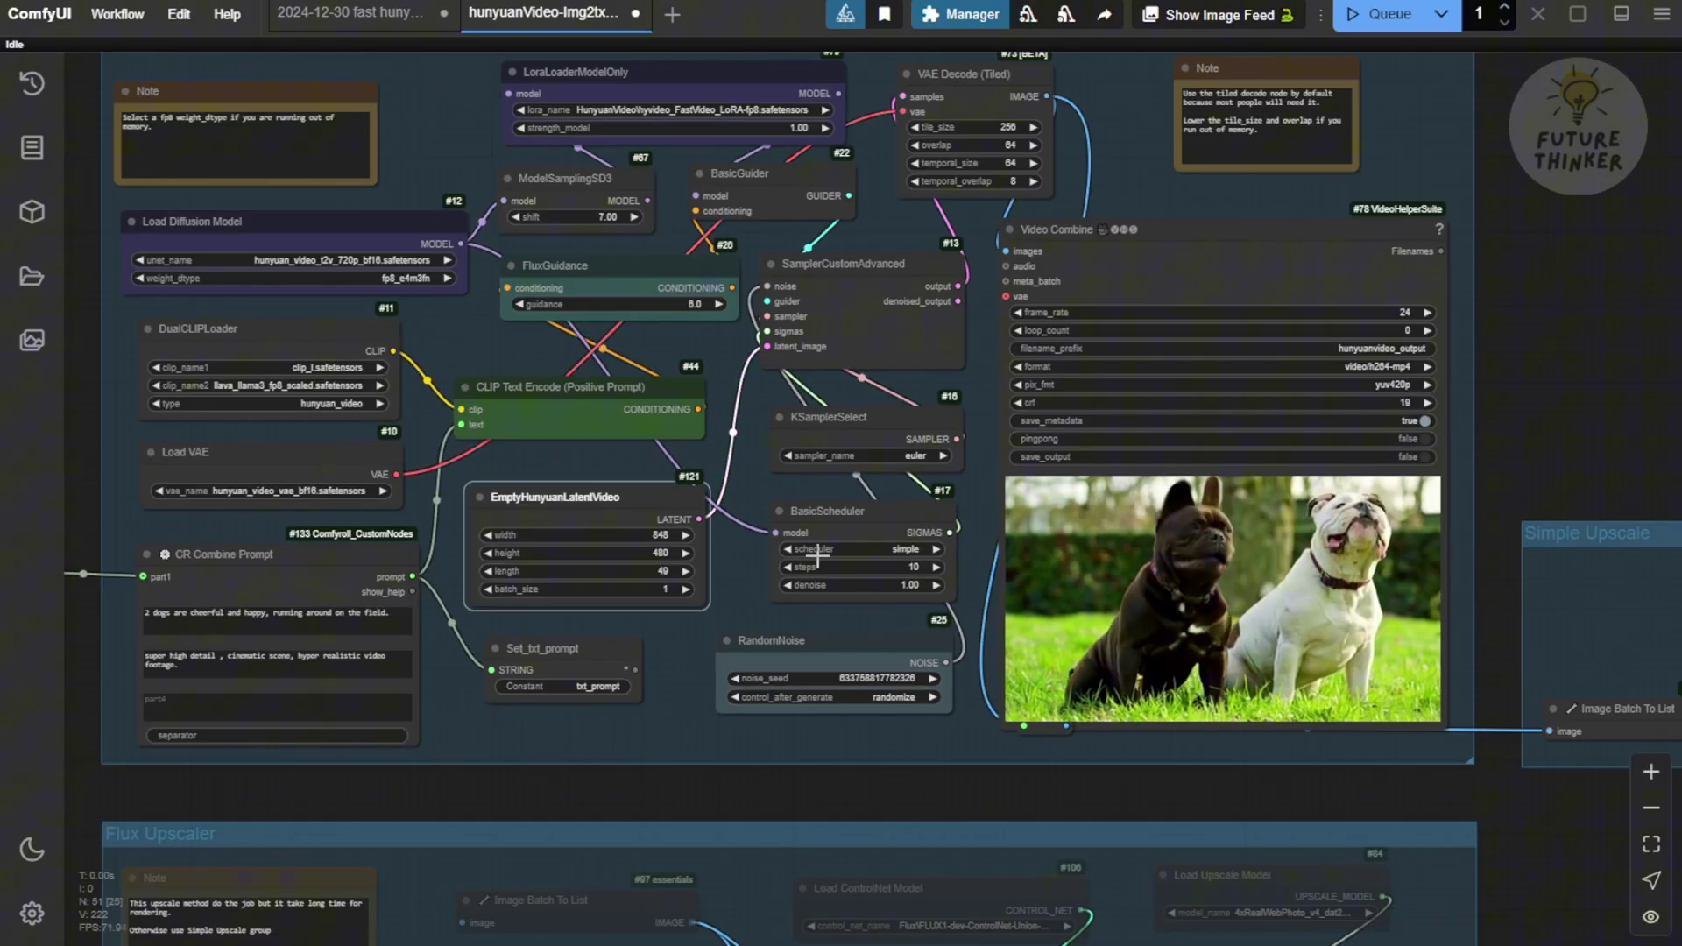
scroll(816, 555, "up", 4)
left_click(835, 533)
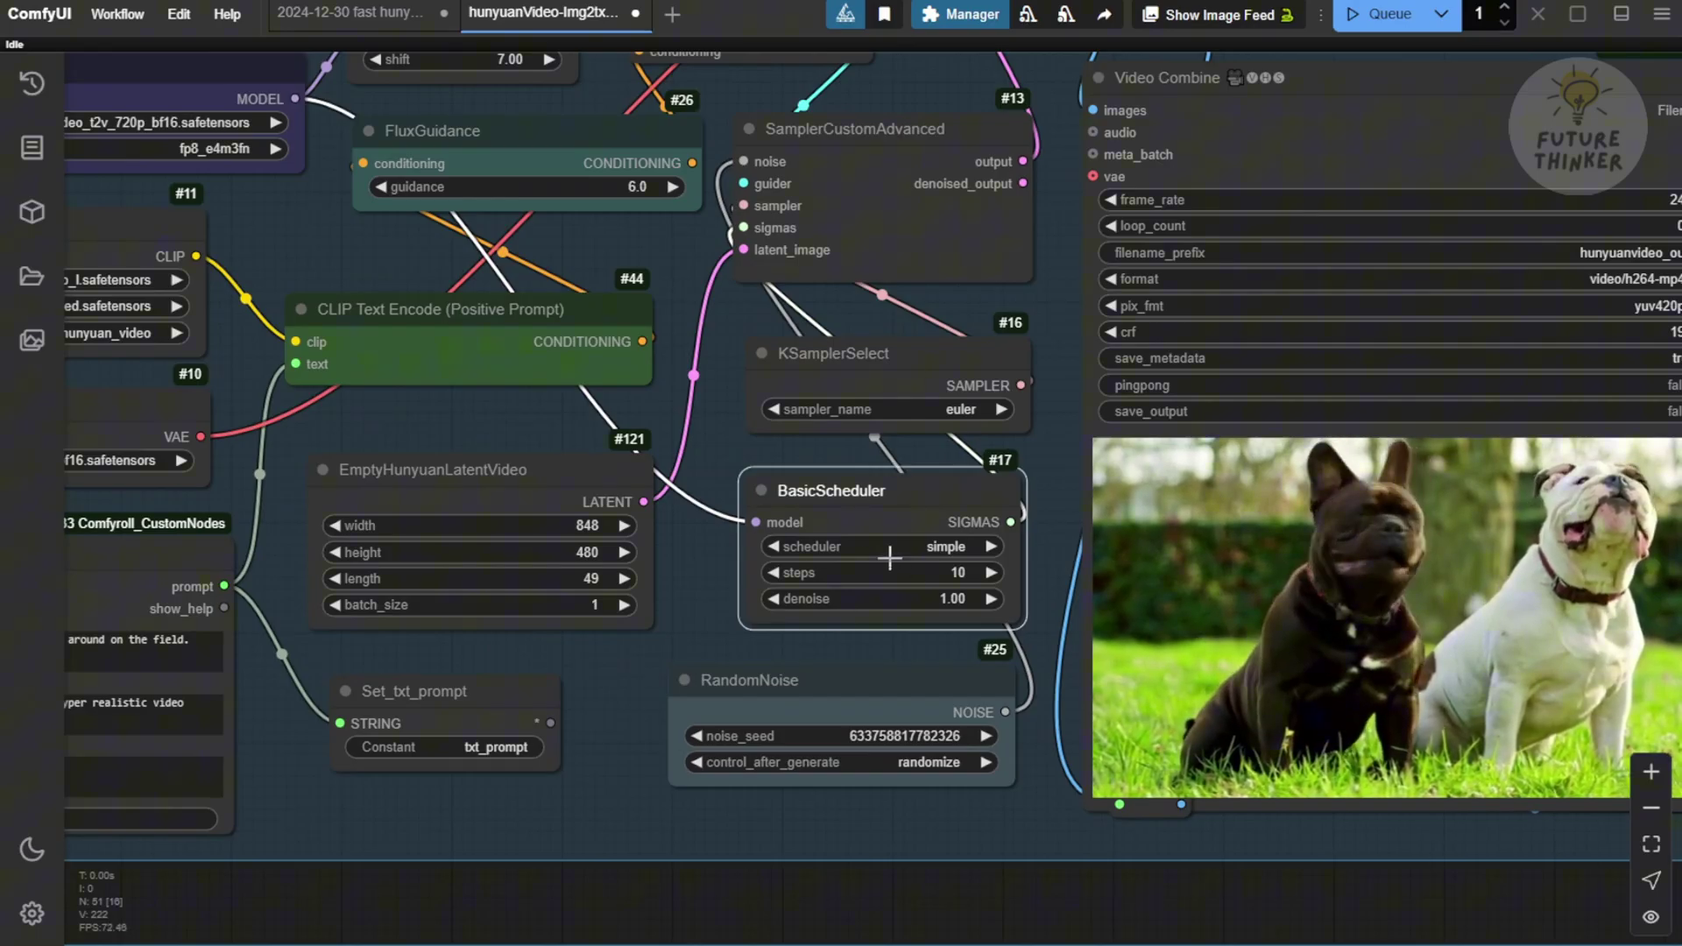
scroll(902, 554, "down", 4)
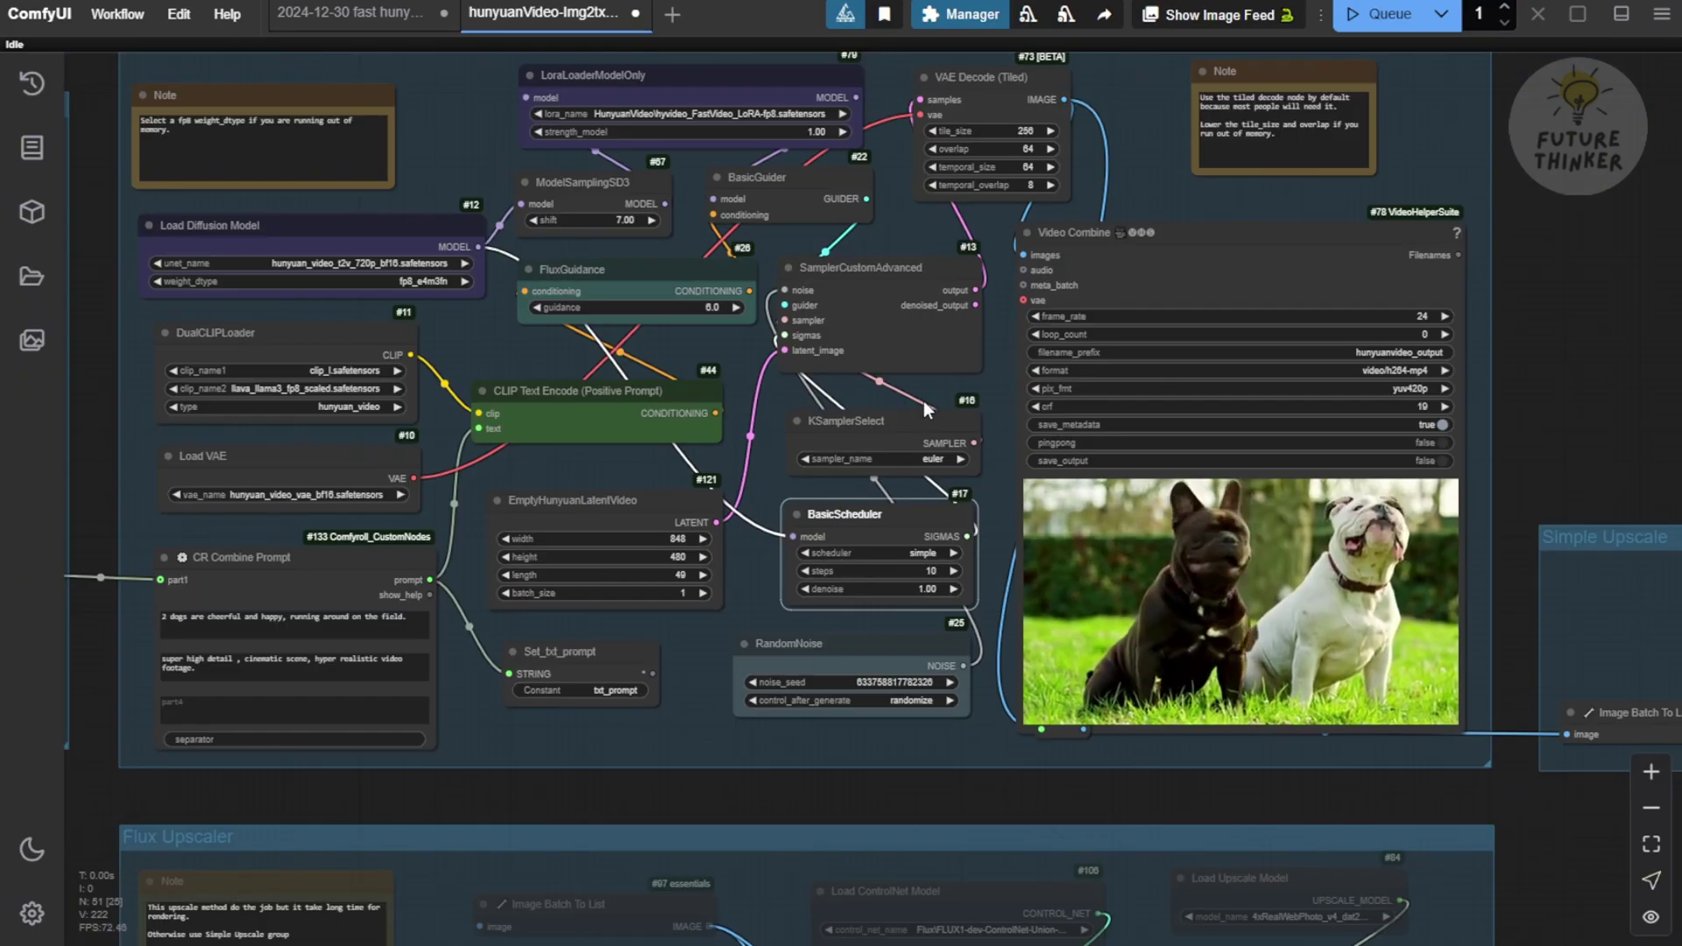
scroll(922, 554, "up", 3)
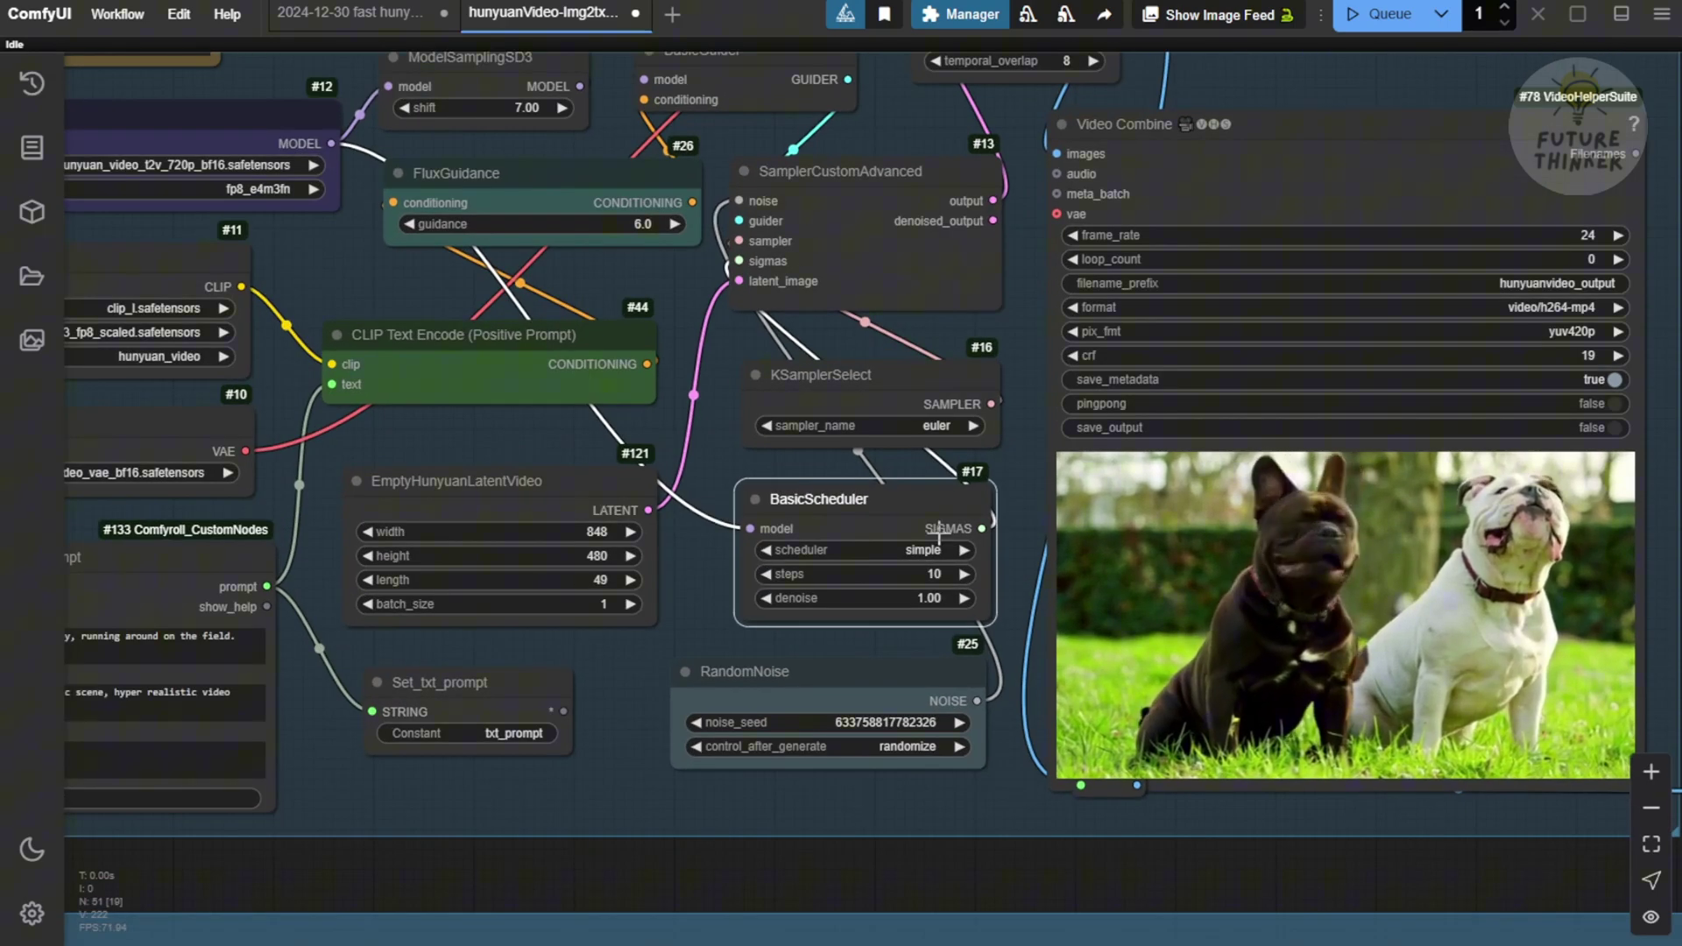
scroll(911, 575, "up", 3)
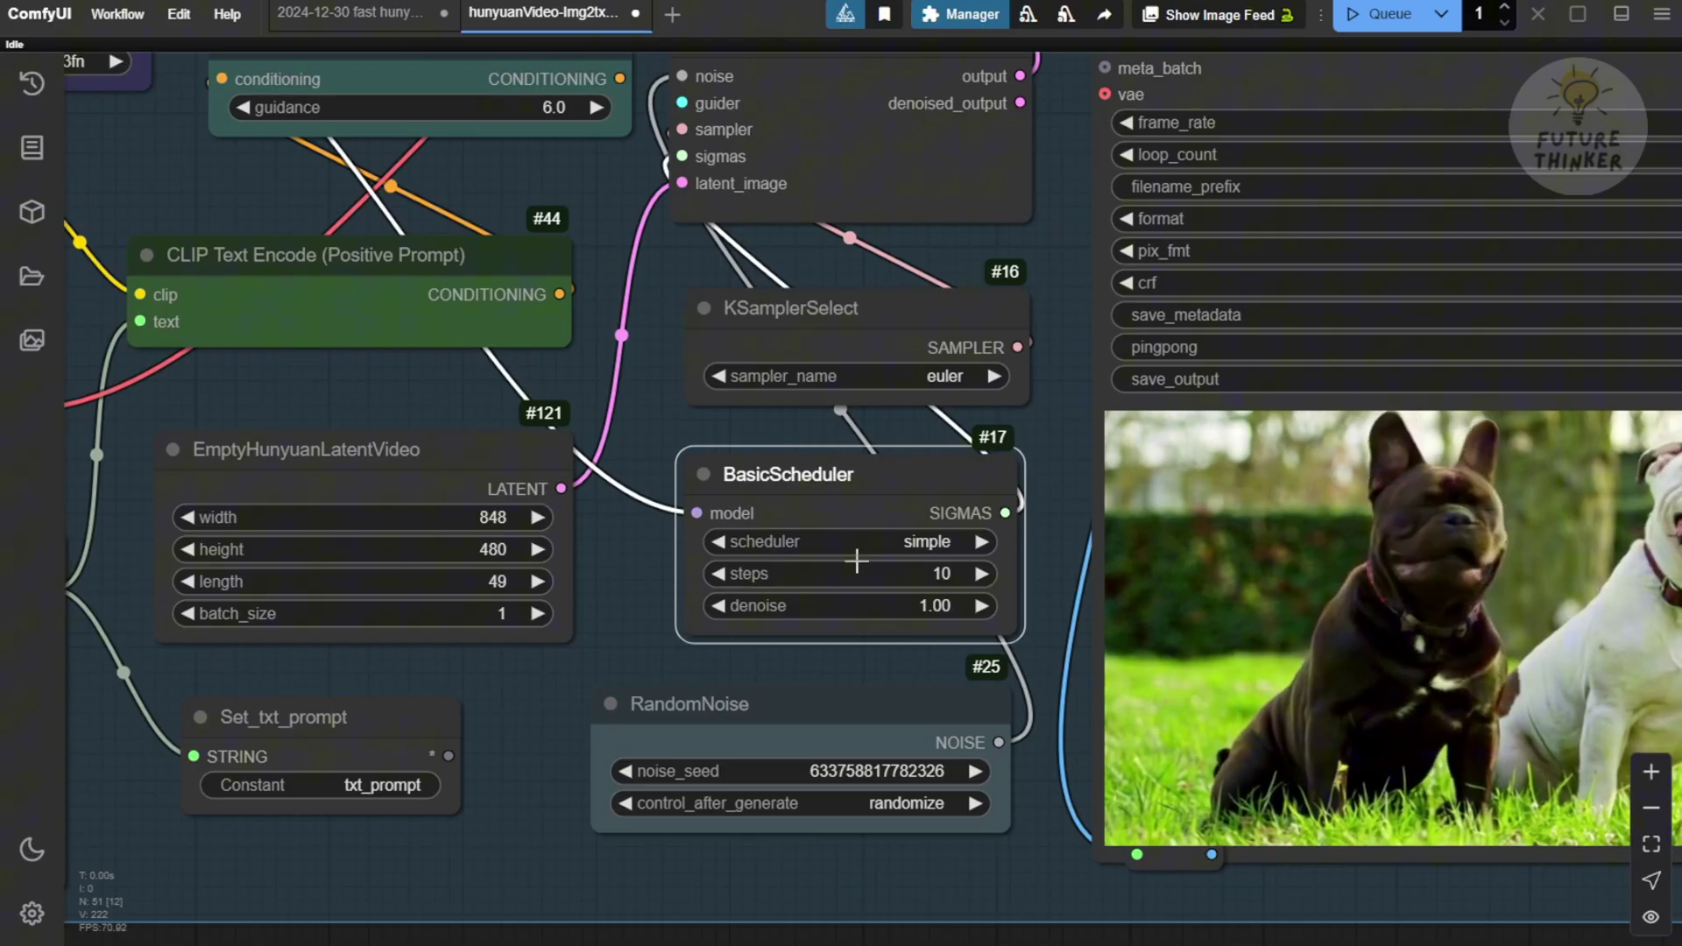
scroll(842, 565, "down", 3)
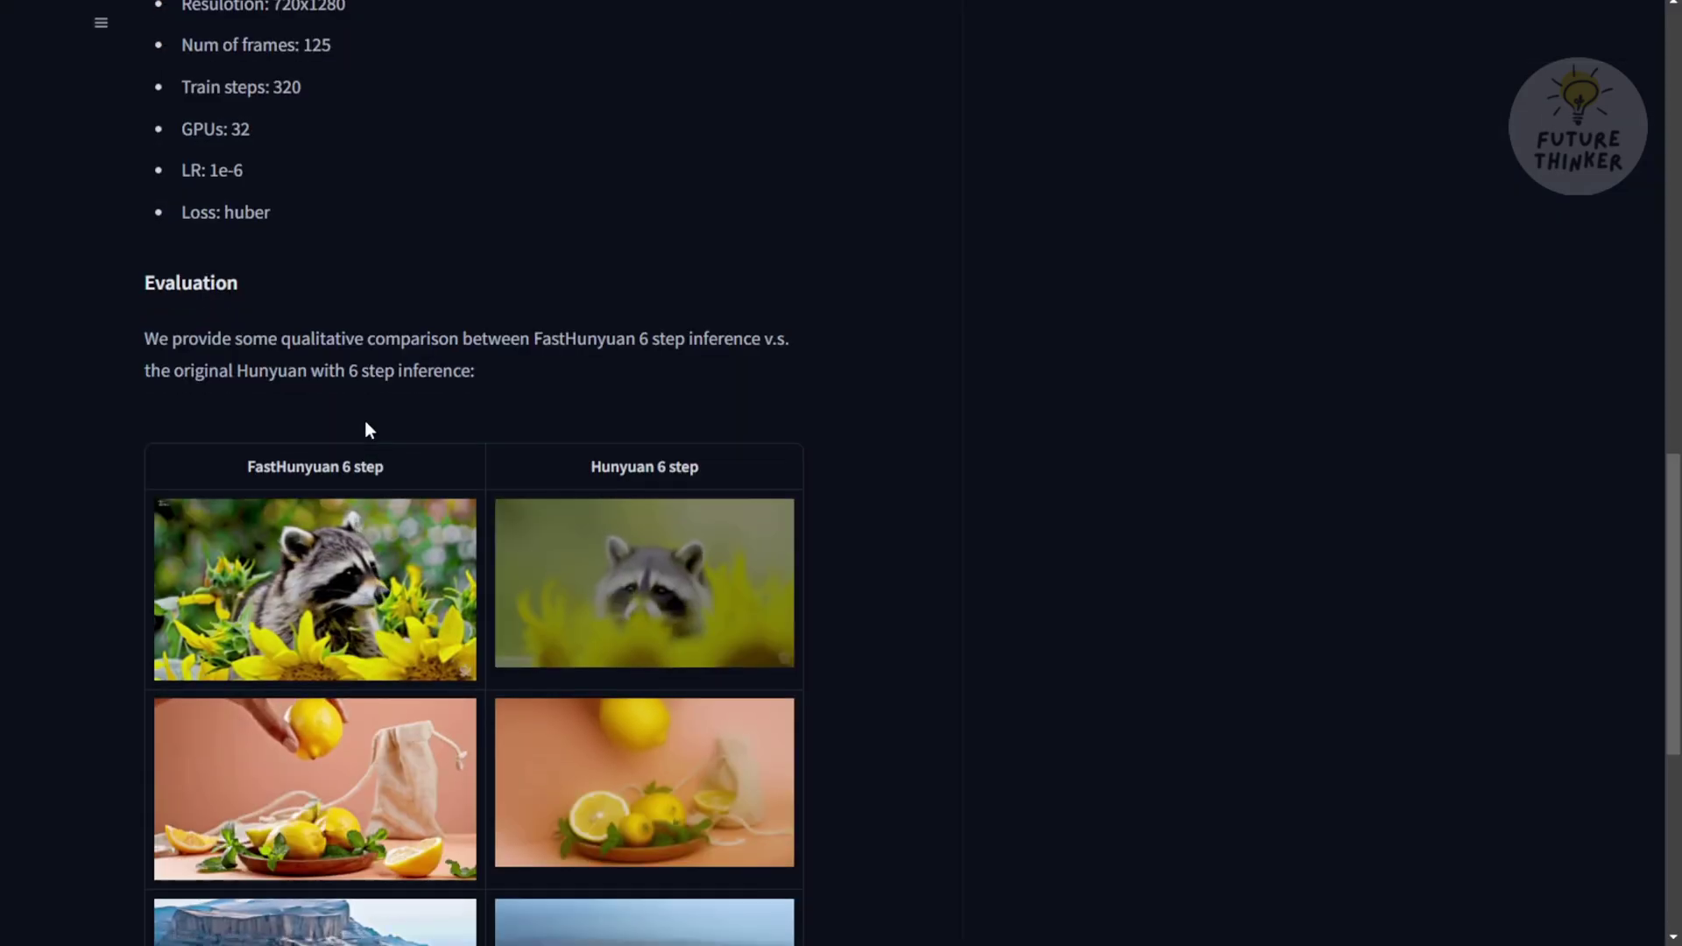
scroll(364, 424, "down", 5)
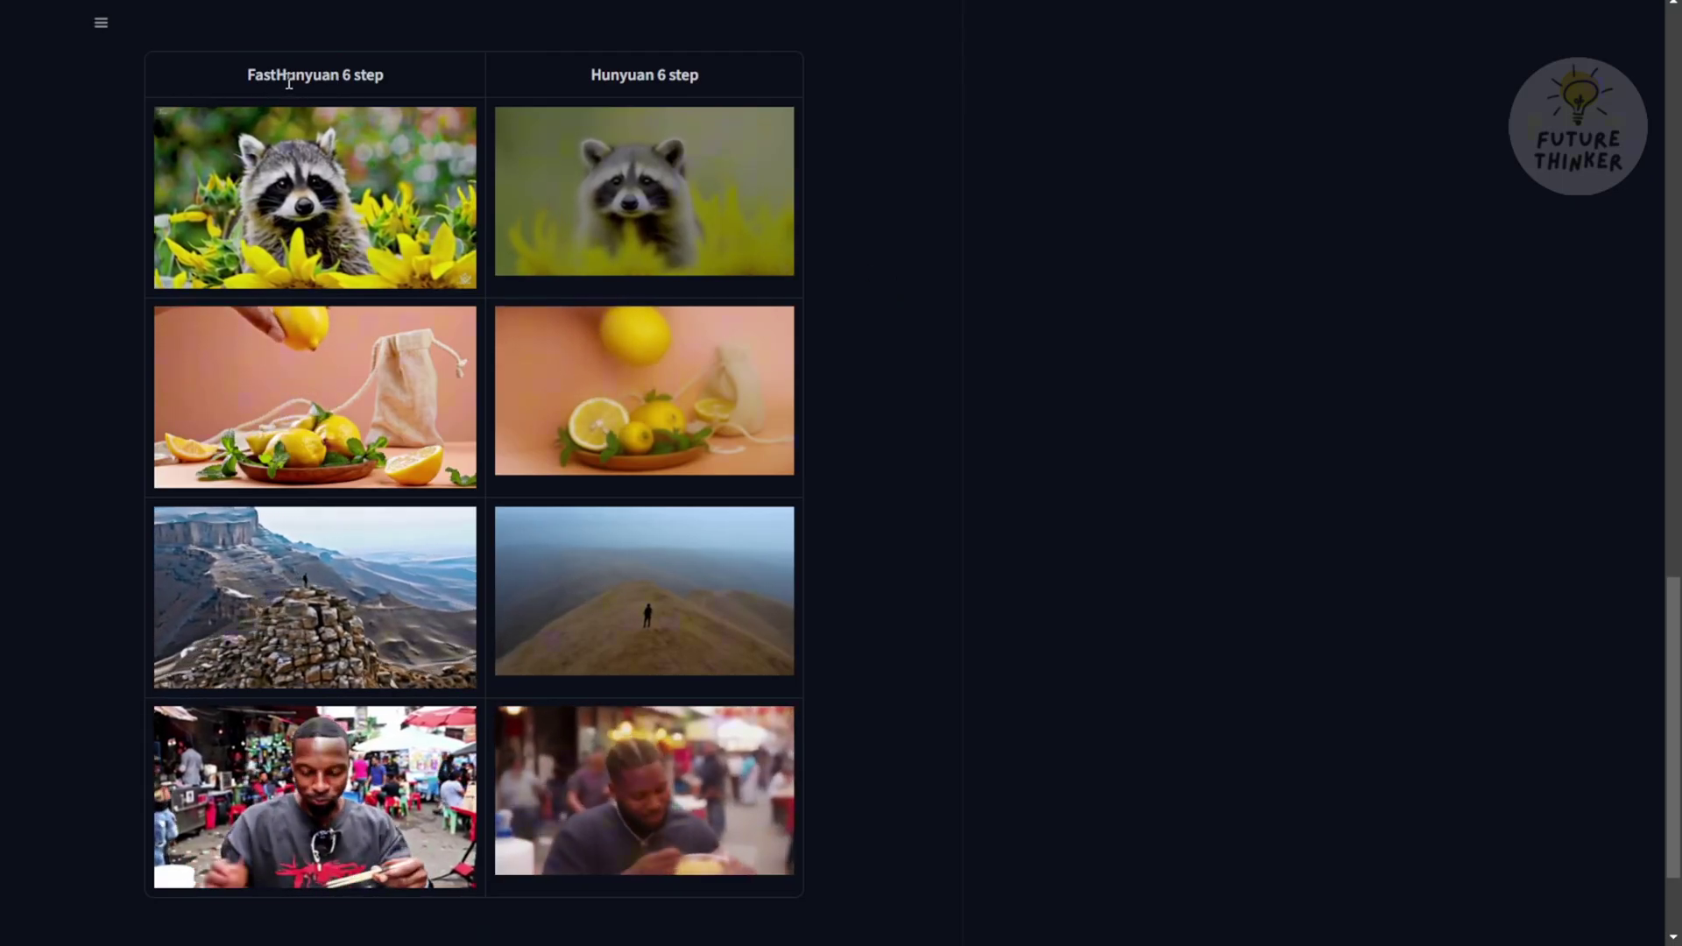
left_click_drag(289, 83, 399, 73)
scroll(133, 222, "down", 1)
scroll(133, 223, "down", 3)
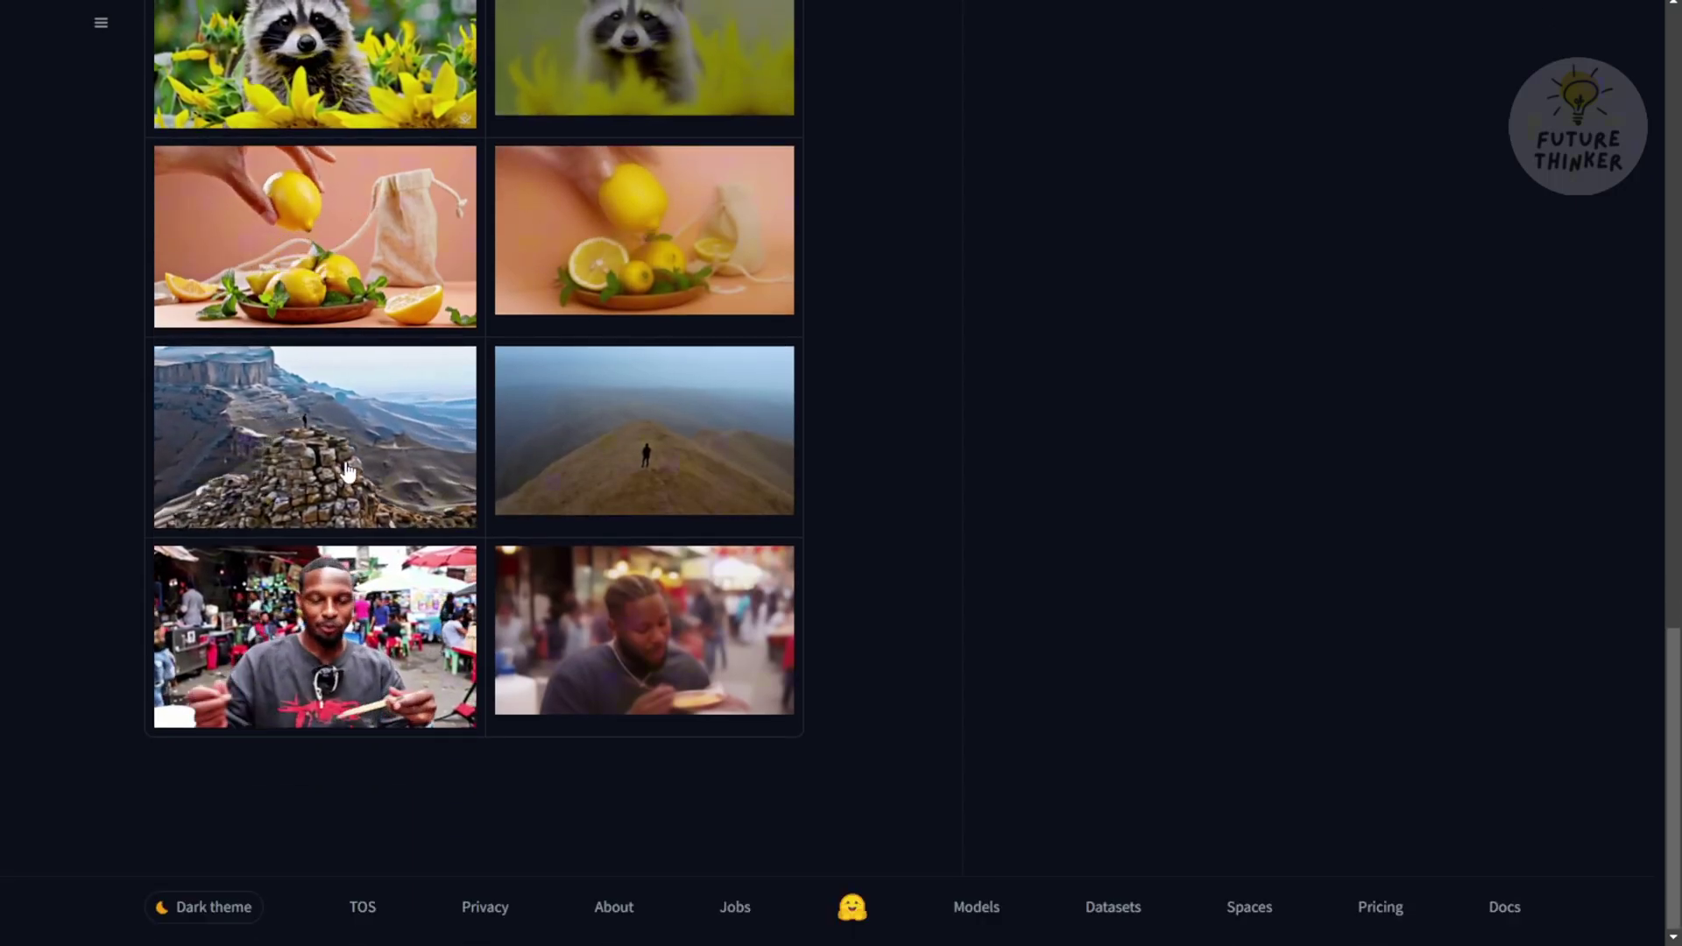
scroll(289, 414, "up", 2)
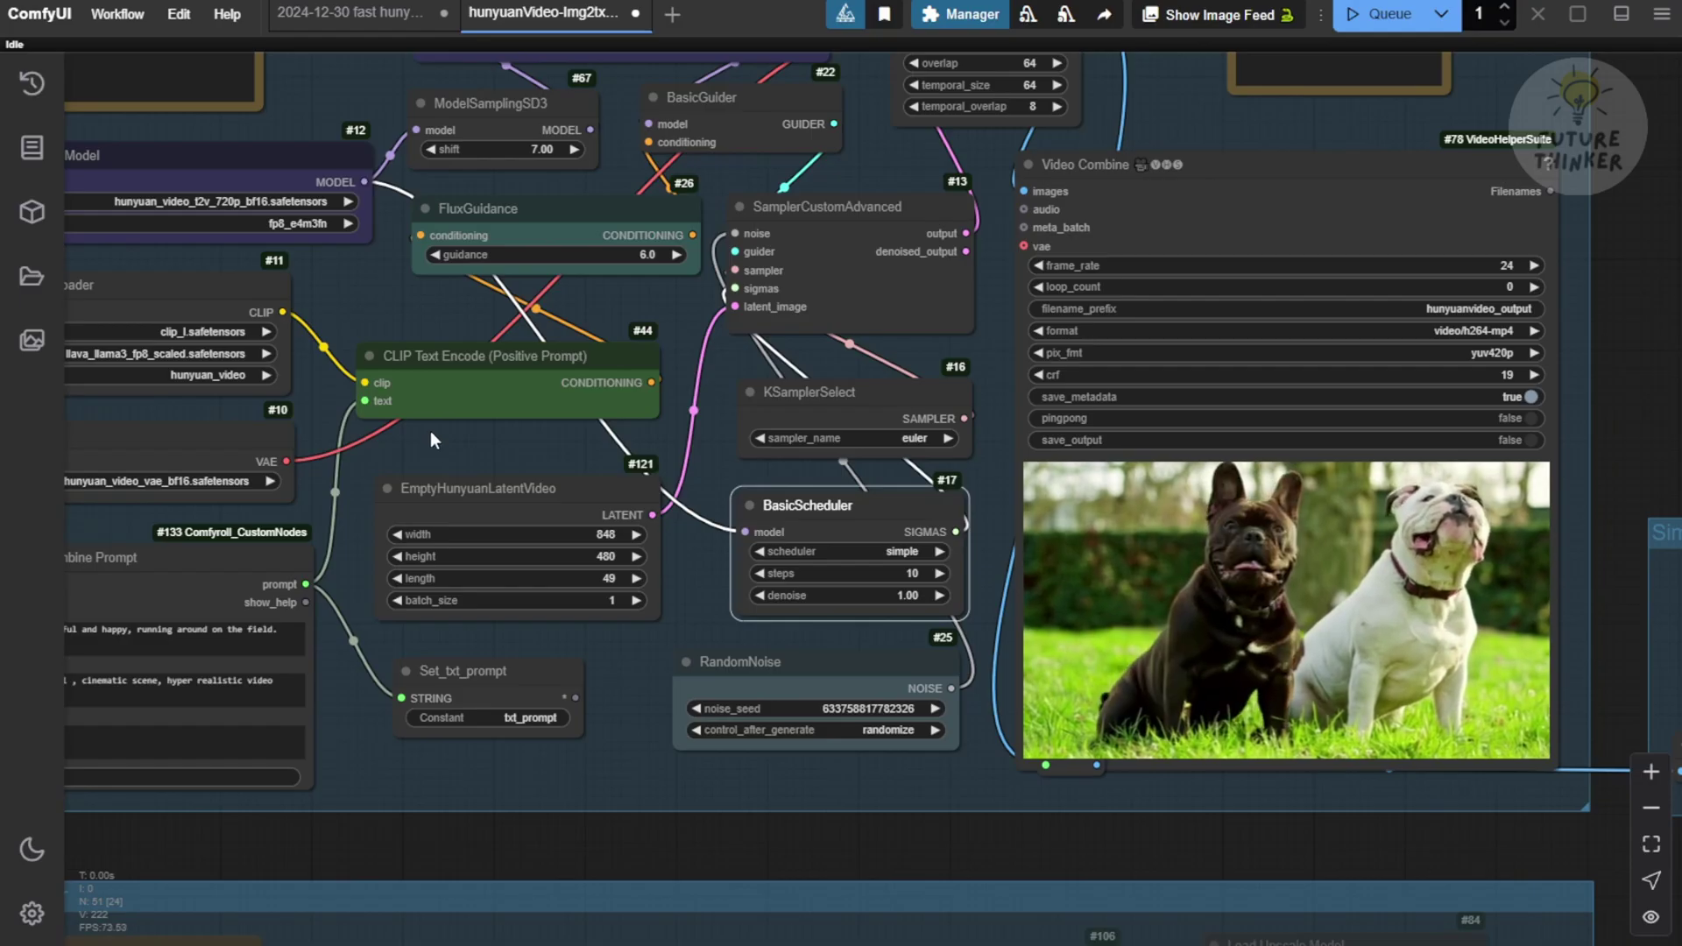
scroll(722, 434, "down", 2)
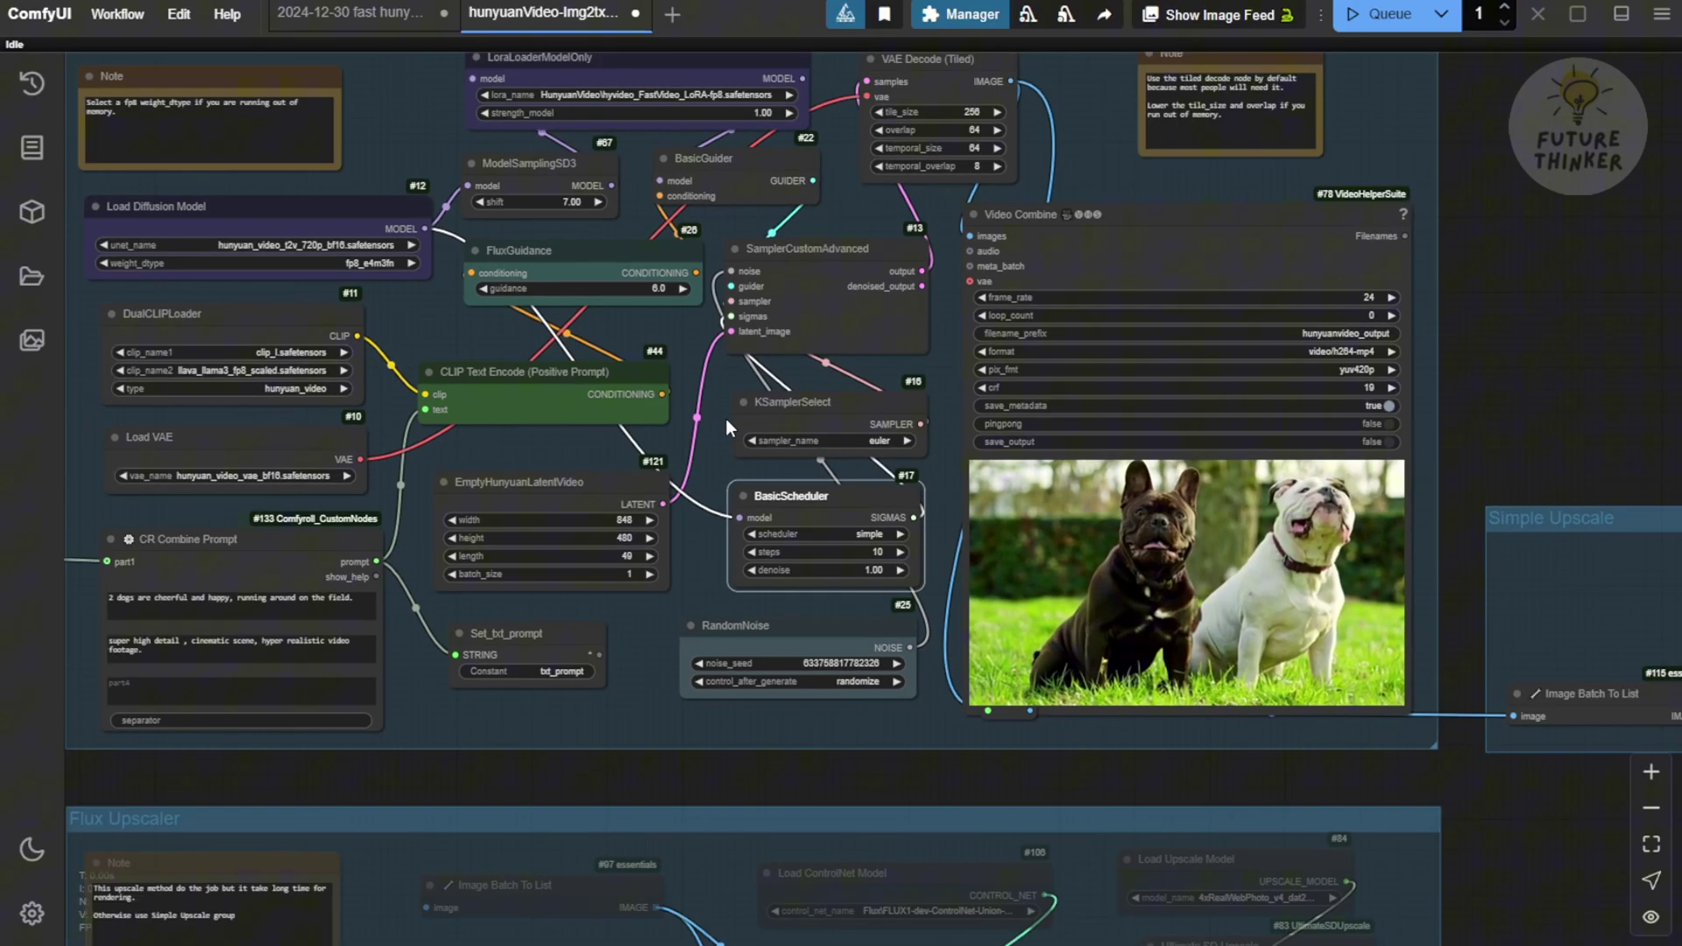